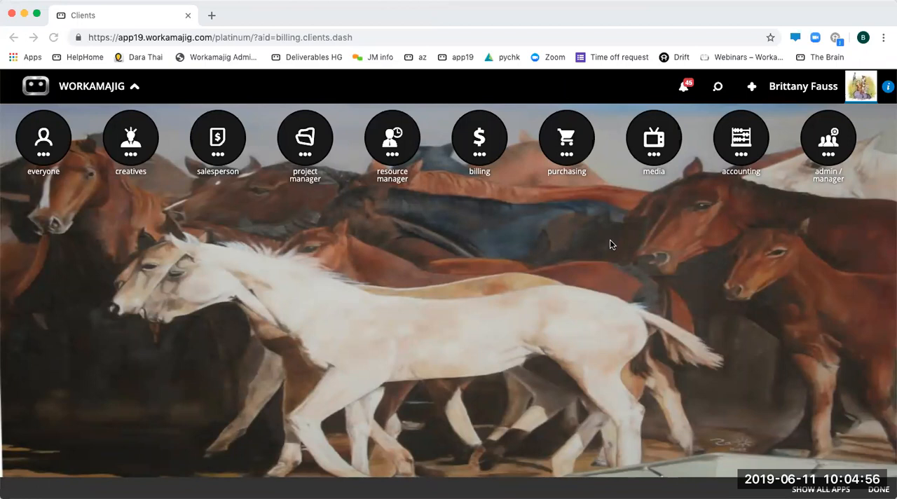
# - Open the bookmarked Webinars support page in a new browser tab and review its upcoming and past webinars
pyautogui.click(212, 16)
pyautogui.click(731, 57)
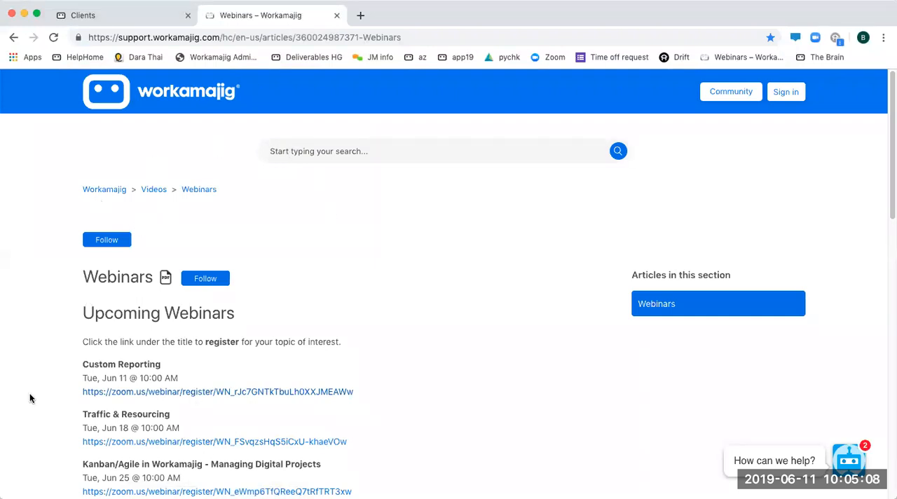
pyautogui.scroll(-3, 391, 251)
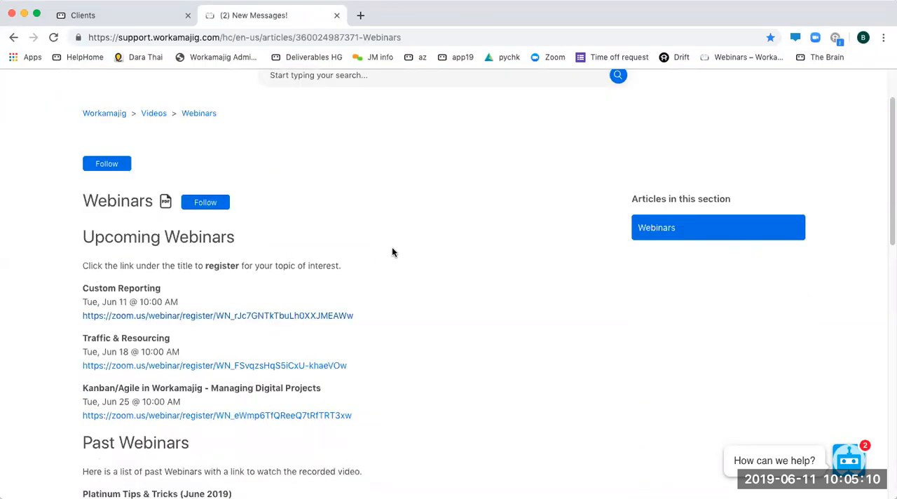
pyautogui.scroll(-4, 204, 431)
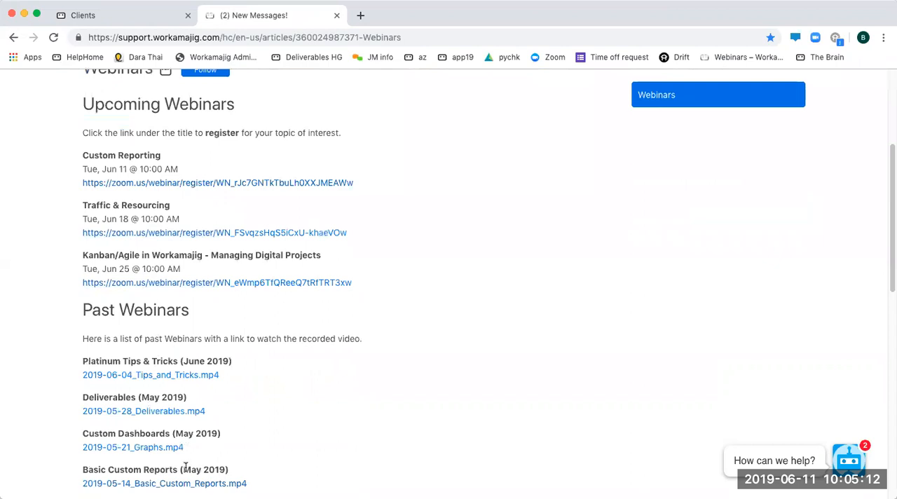
pyautogui.scroll(-7, 237, 431)
pyautogui.scroll(10, 236, 428)
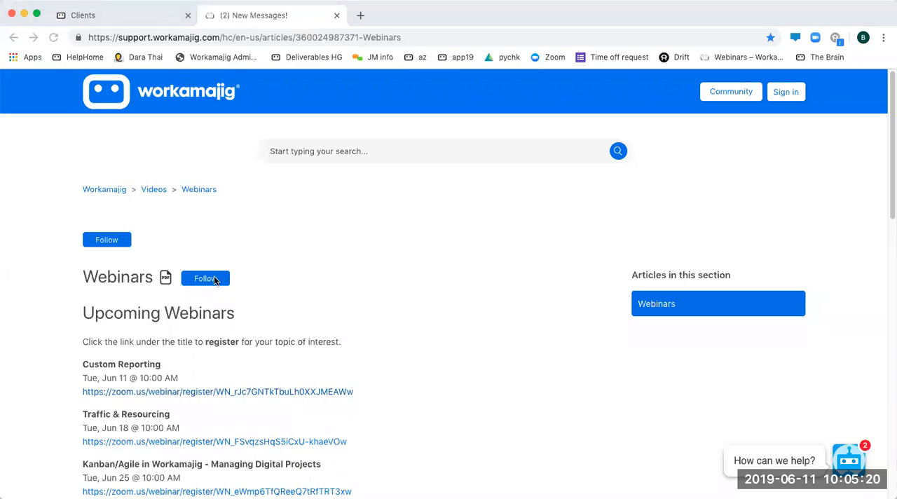
pyautogui.scroll(-1, 349, 267)
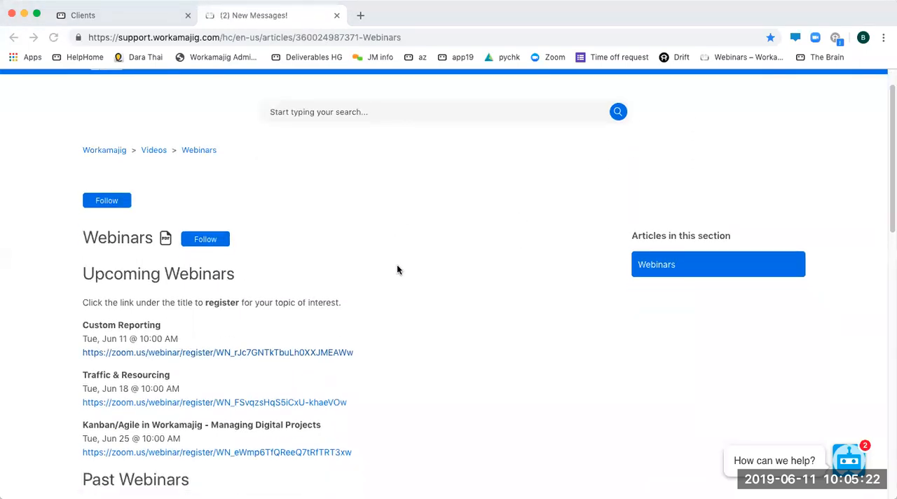
pyautogui.scroll(-8, 96, 203)
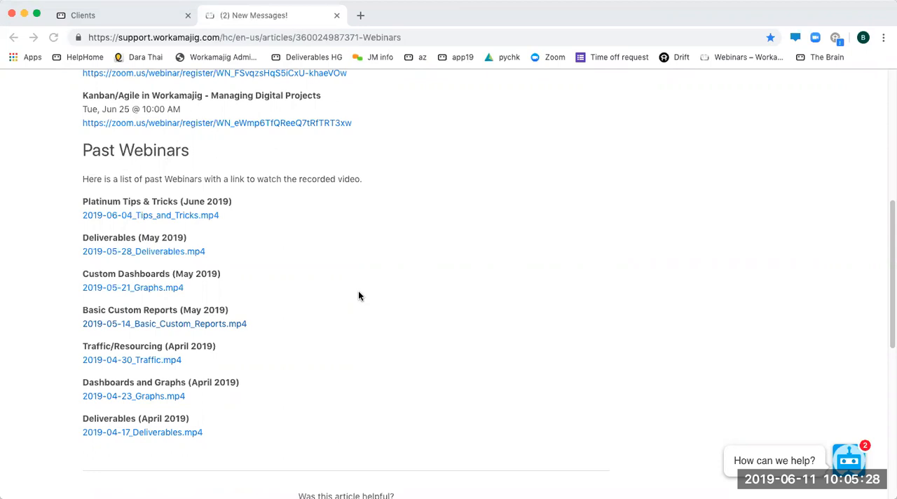
pyautogui.scroll(8, 176, 338)
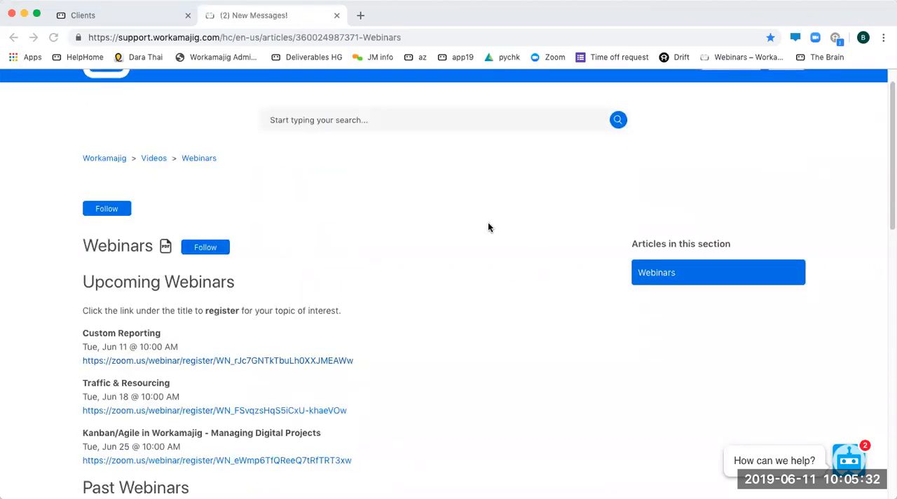
# - Return to the Workamajig tab and open Security Settings from the admin / manager System Setup
pyautogui.click(141, 16)
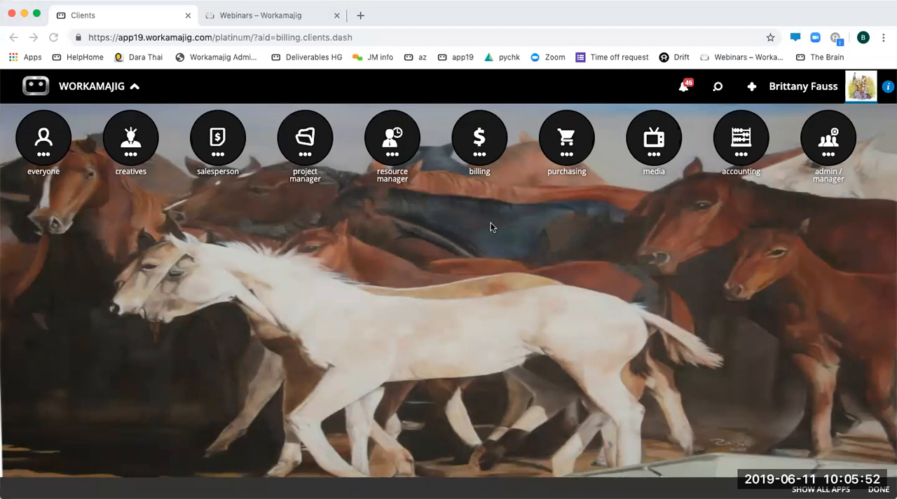
pyautogui.click(835, 142)
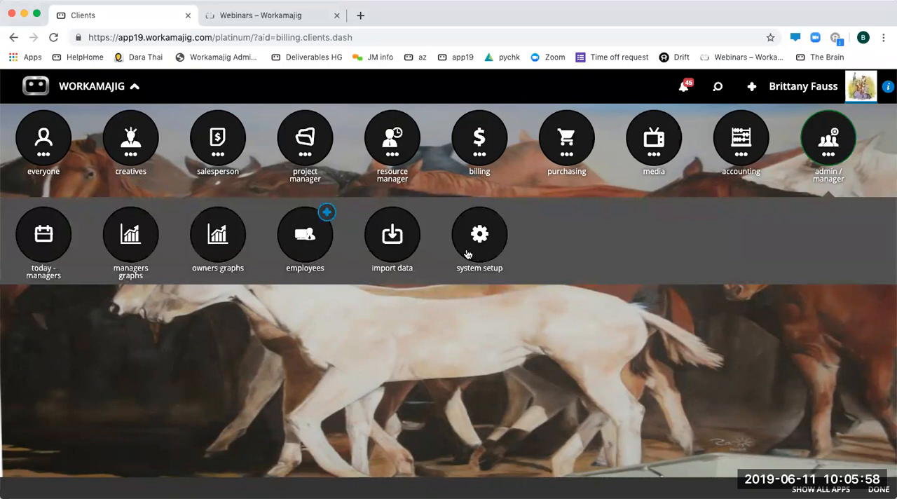
pyautogui.click(480, 239)
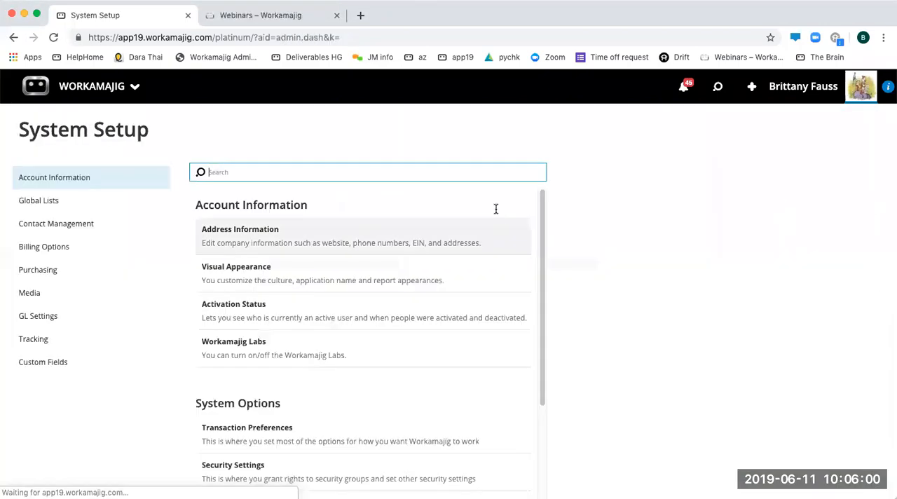
pyautogui.click(270, 472)
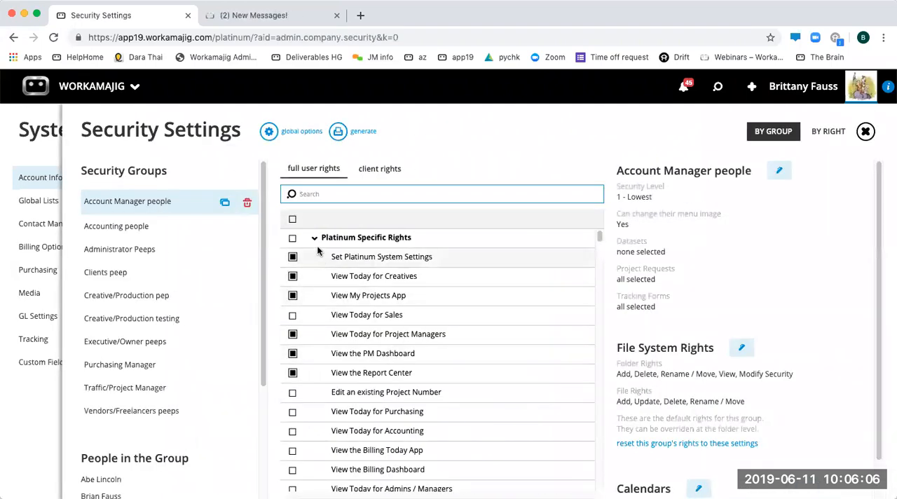
# - Filter the full user rights of the Account Manager people group by "cus" to check the custom report rights, and clear the filter
pyautogui.write('cus')
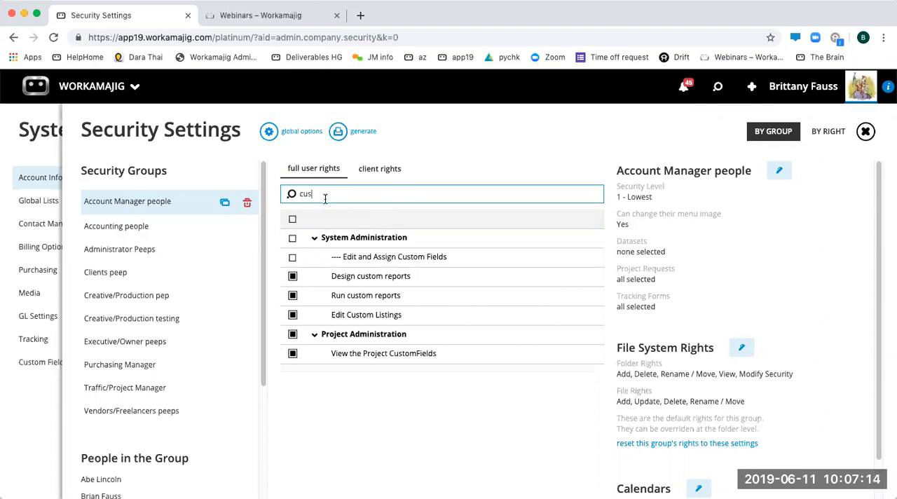
pyautogui.press('BackSpace')
pyautogui.press('BackSpace')
pyautogui.press('BackSpace')
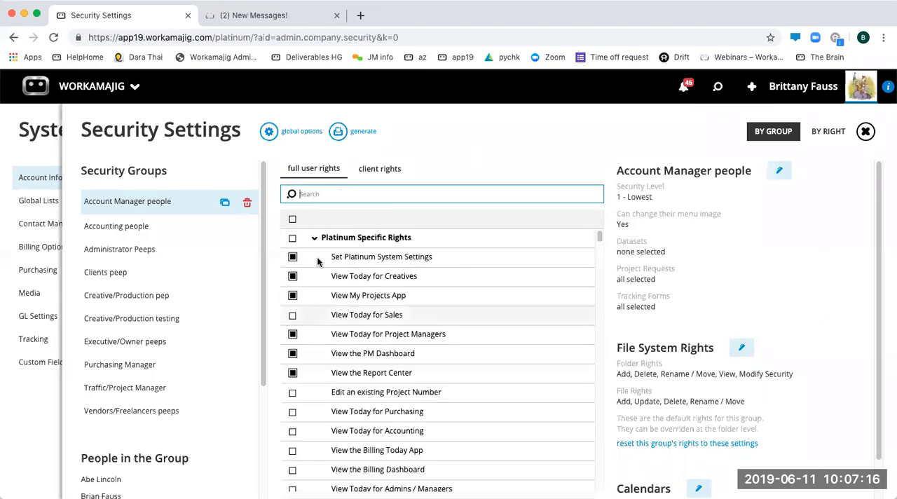
# - Collapse the full user rights categories from Platinum Specific Rights down through Digital Assets
pyautogui.click(314, 238)
pyautogui.click(314, 257)
pyautogui.click(314, 277)
pyautogui.click(314, 277)
pyautogui.click(315, 295)
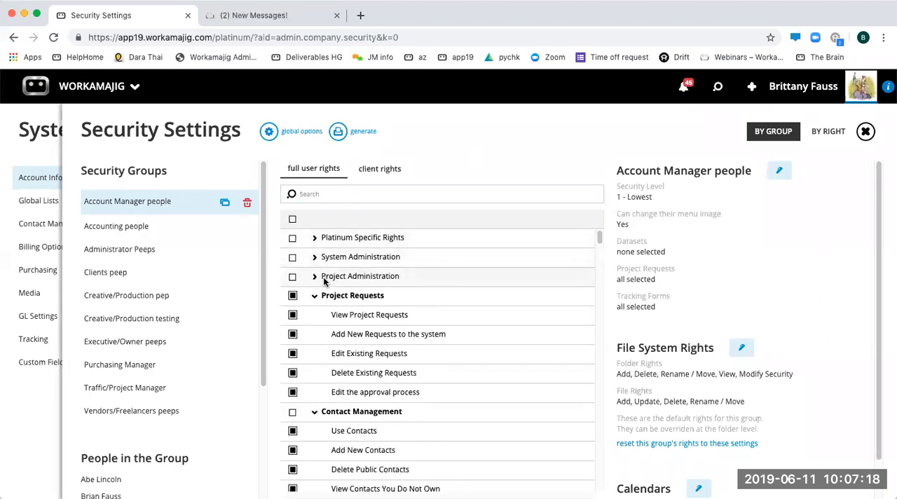
pyautogui.click(314, 295)
pyautogui.click(314, 314)
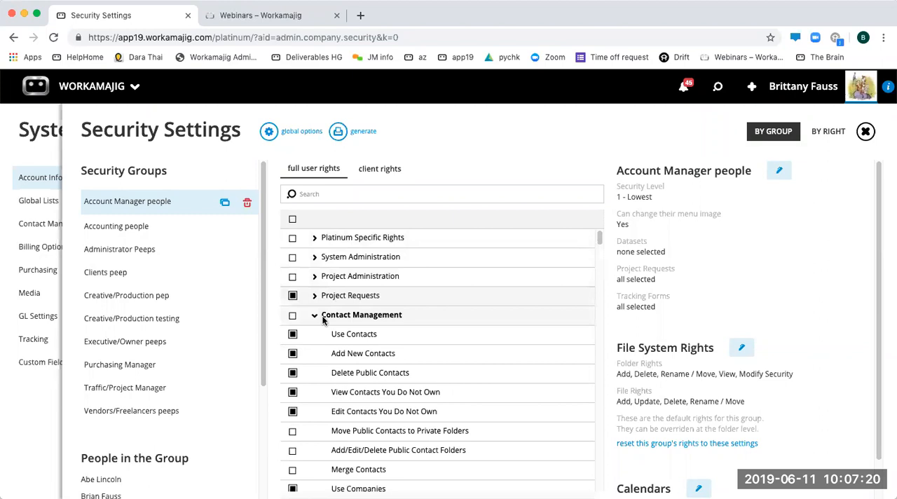
pyautogui.click(314, 315)
pyautogui.click(314, 335)
pyautogui.click(314, 335)
pyautogui.click(314, 353)
pyautogui.click(314, 353)
pyautogui.click(314, 373)
pyautogui.click(314, 373)
pyautogui.click(314, 392)
pyautogui.click(314, 392)
pyautogui.click(314, 412)
pyautogui.scroll(-1, 331, 387)
pyautogui.click(314, 391)
pyautogui.click(315, 410)
pyautogui.scroll(-3, 330, 354)
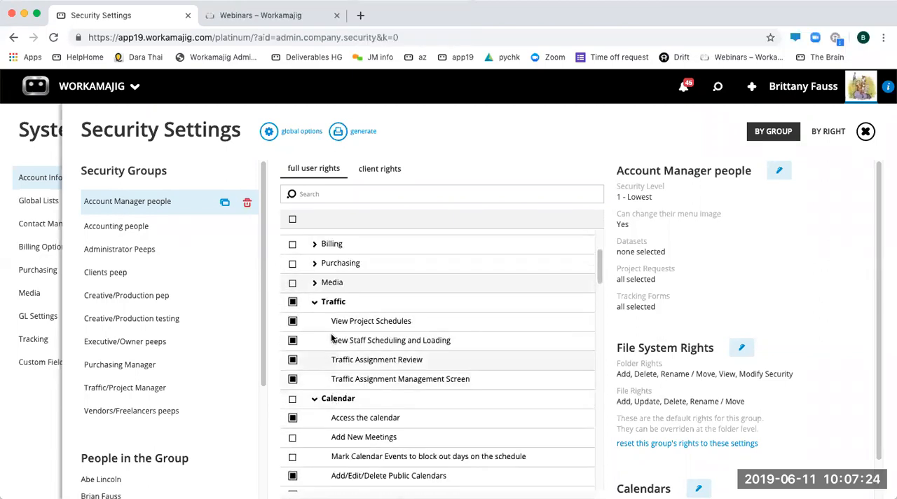
pyautogui.click(314, 302)
pyautogui.click(332, 324)
pyautogui.click(324, 343)
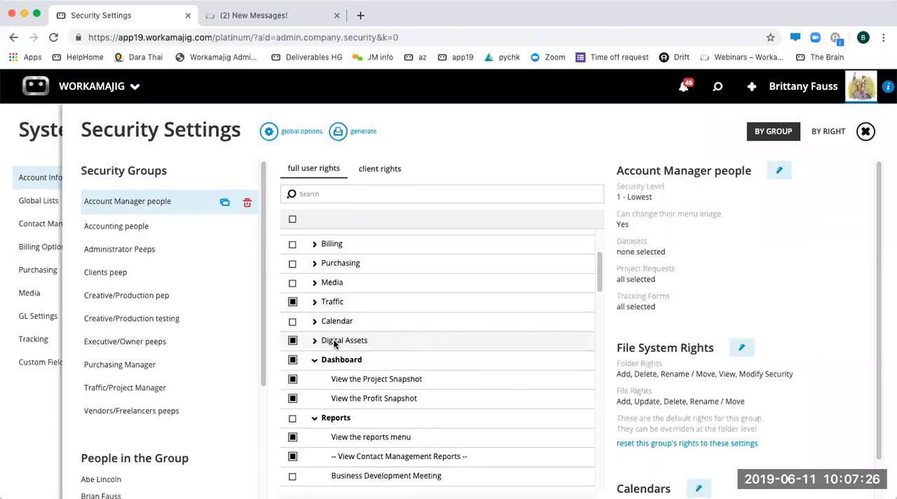
# - Examine the individual report rights in the Reports category for Account Manager people, and close Security Settings
pyautogui.scroll(-5, 347, 418)
pyautogui.scroll(4, 343, 315)
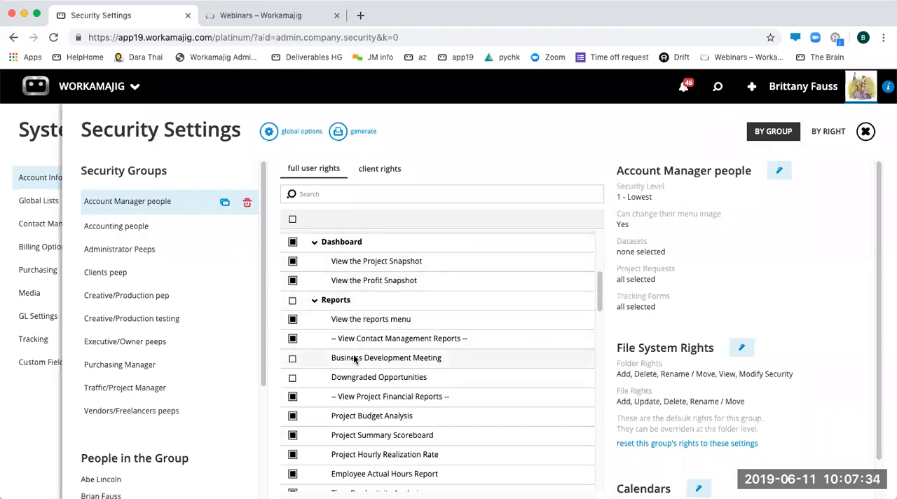
pyautogui.scroll(-5, 364, 364)
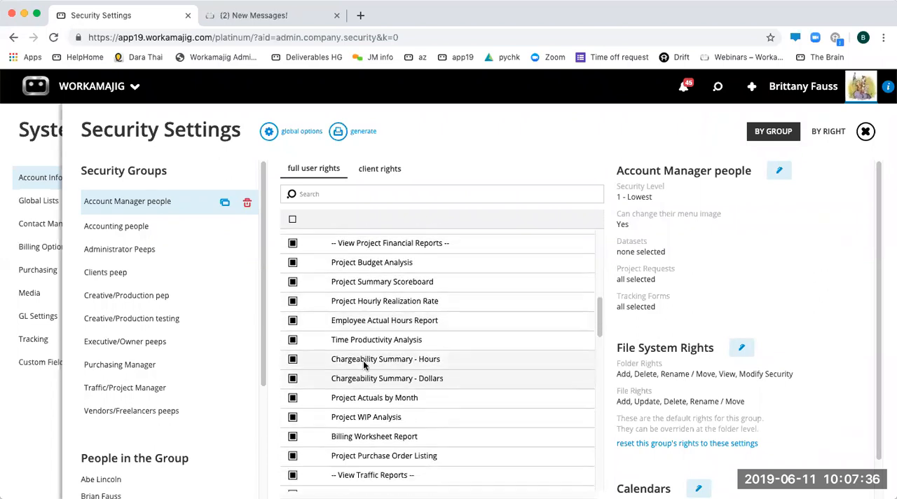
pyautogui.scroll(-8, 364, 364)
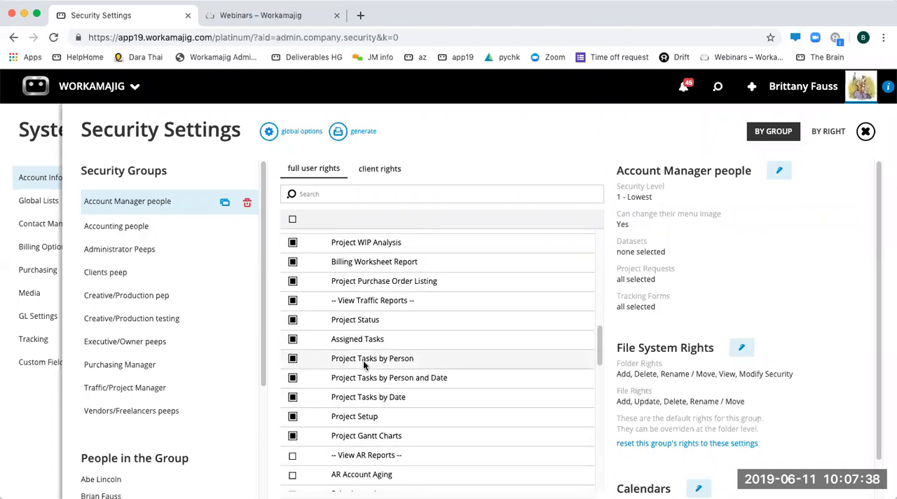
pyautogui.scroll(-15, 364, 363)
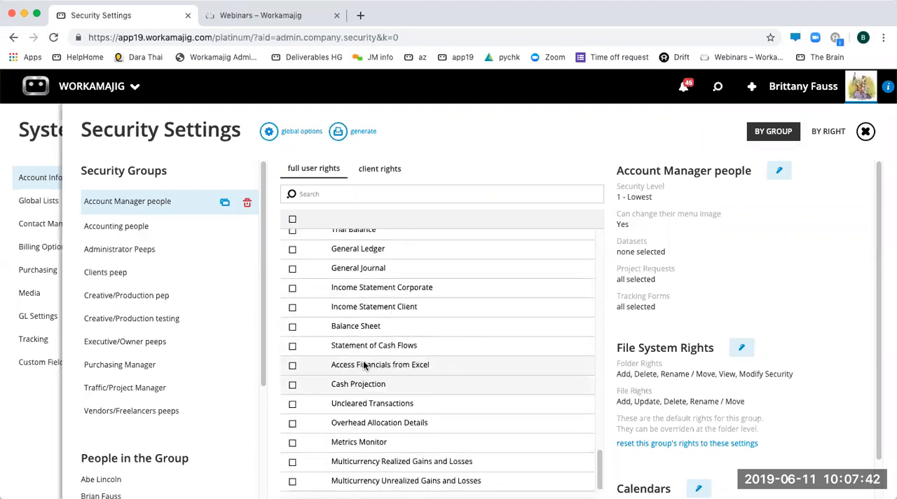
pyautogui.scroll(20, 364, 365)
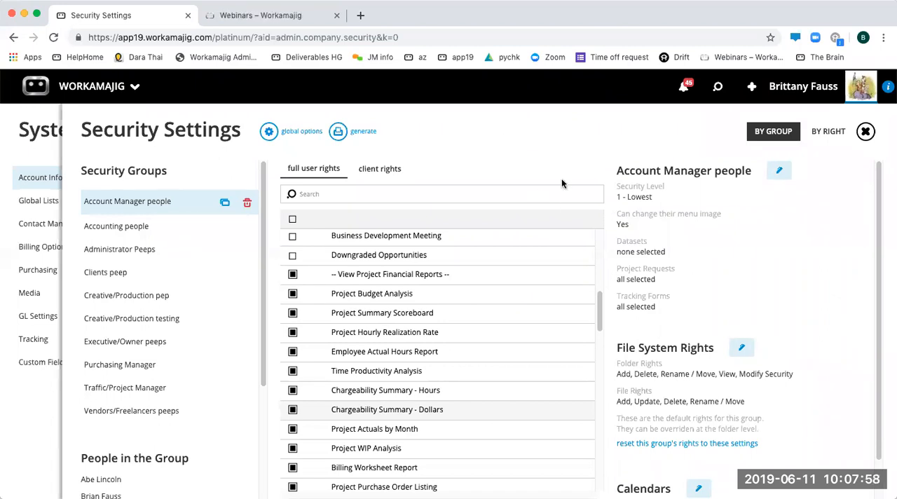
pyautogui.click(10, 126)
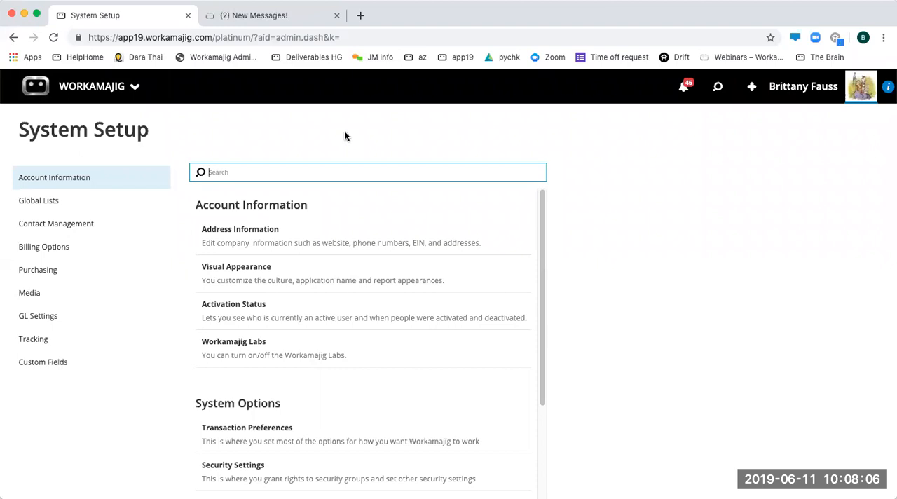
# - Open the global search's views, list the Companies views and the Projects views, and browse the remaining view categories through Managers
pyautogui.click(718, 86)
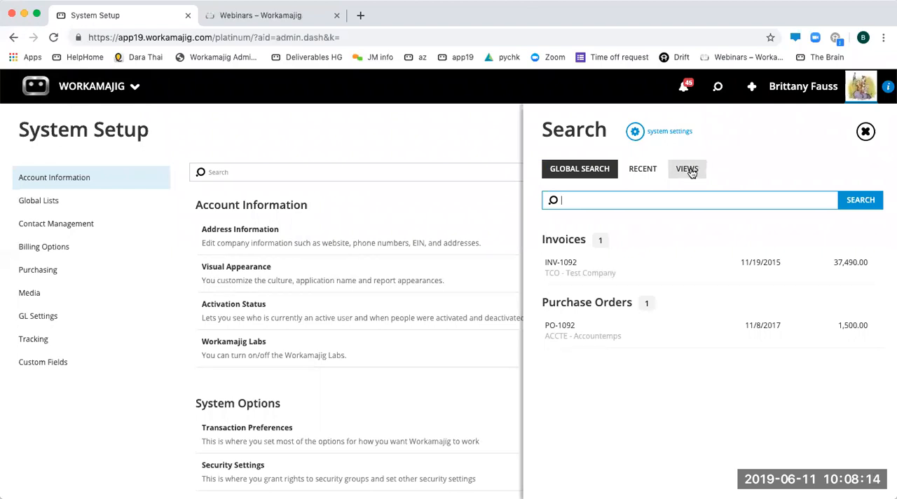
pyautogui.click(689, 170)
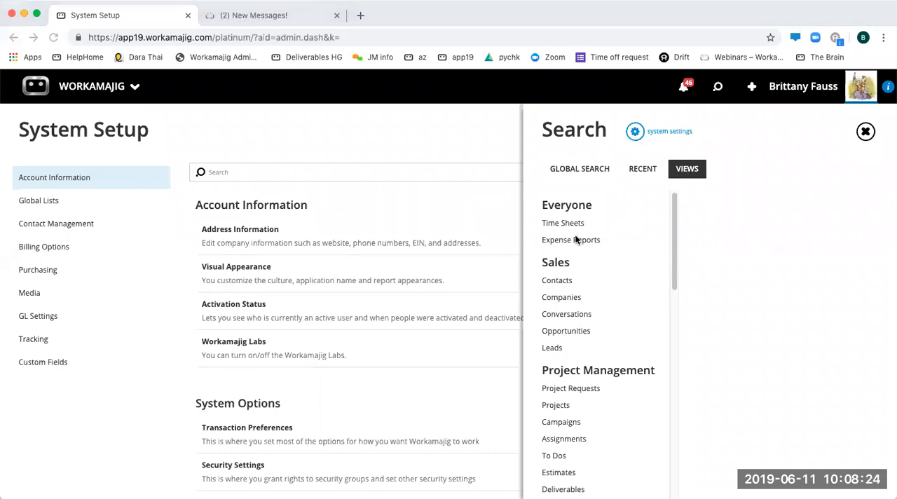
pyautogui.click(565, 298)
pyautogui.scroll(-1, 568, 306)
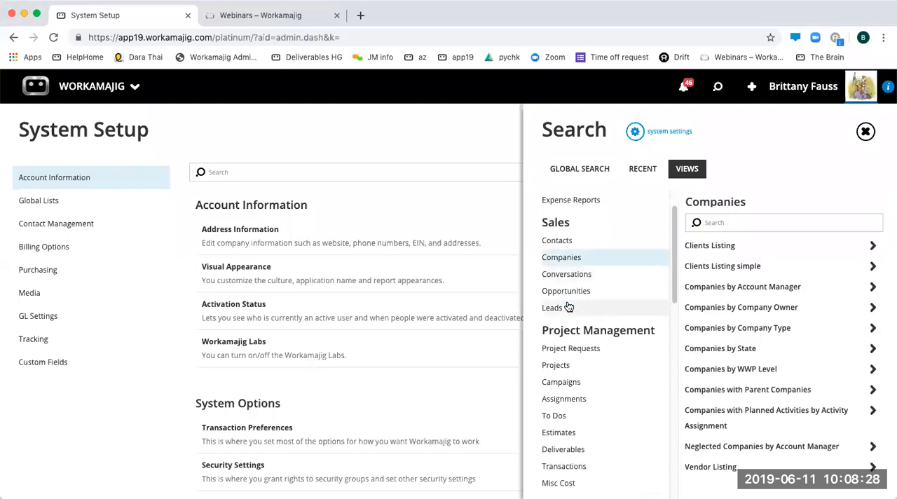
pyautogui.click(560, 372)
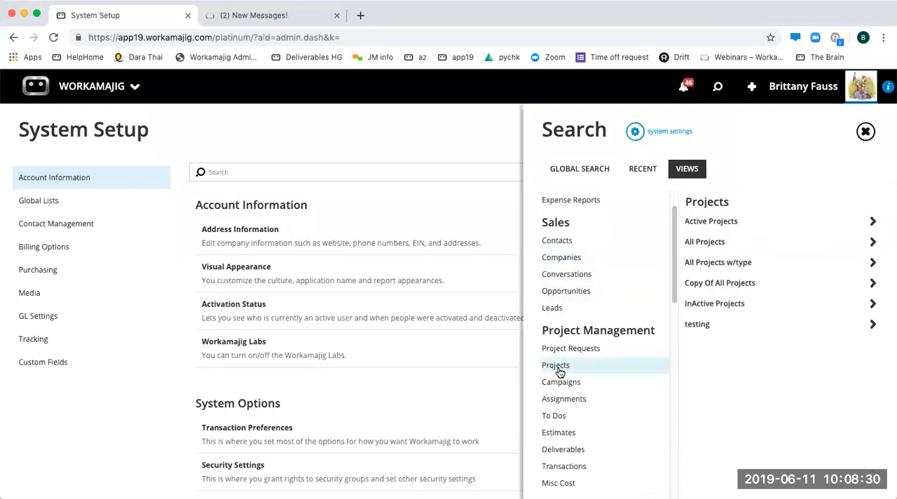
pyautogui.scroll(-5, 575, 370)
pyautogui.scroll(-1, 575, 375)
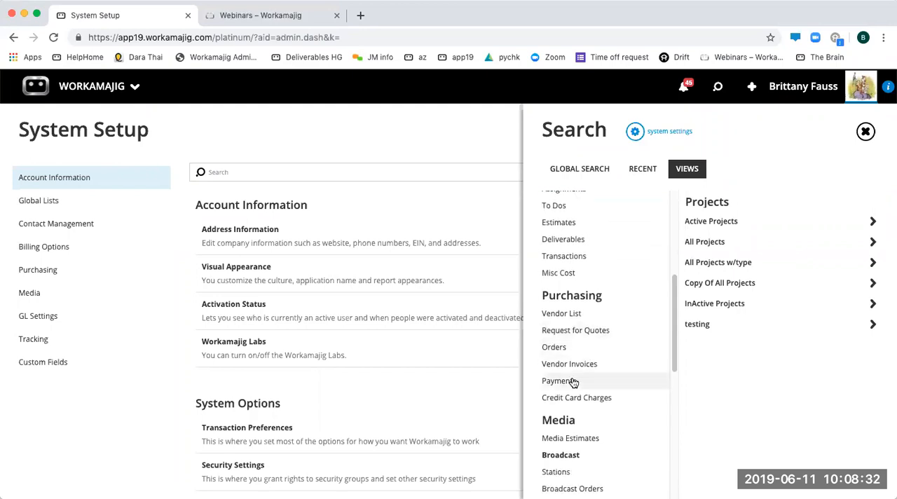
pyautogui.scroll(-7, 563, 364)
pyautogui.scroll(-4, 567, 393)
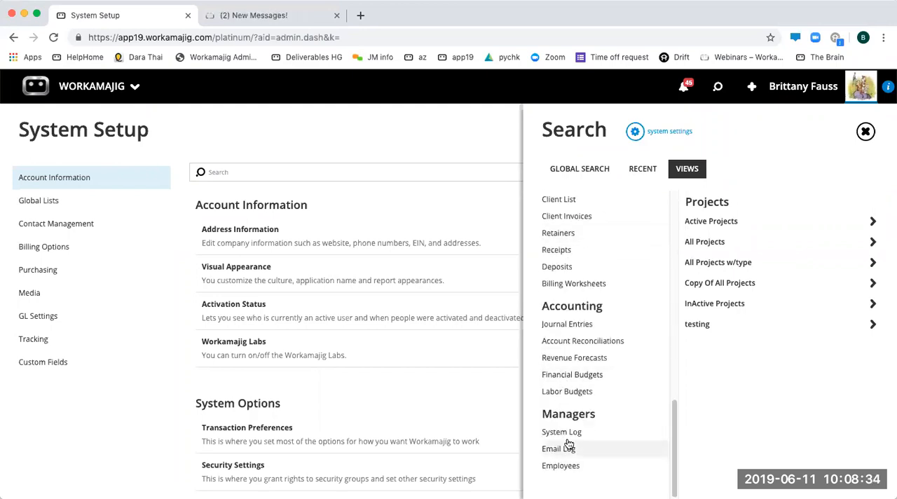
pyautogui.scroll(18, 593, 351)
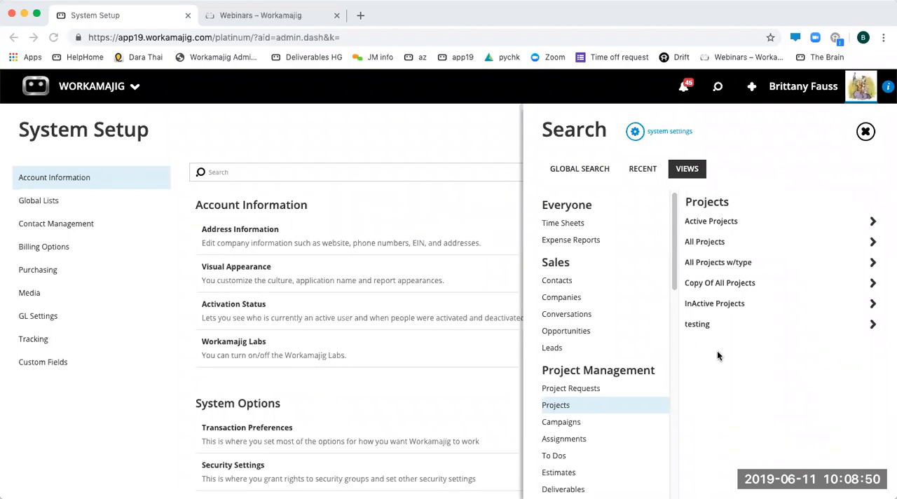
# - Open the Active Projects view, run its search without any criteria, and look through the listed projects
pyautogui.click(716, 221)
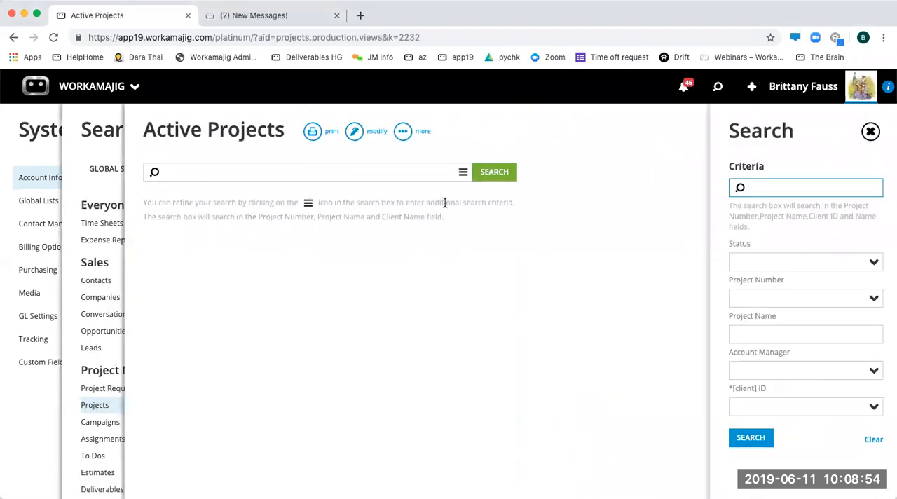
pyautogui.click(482, 176)
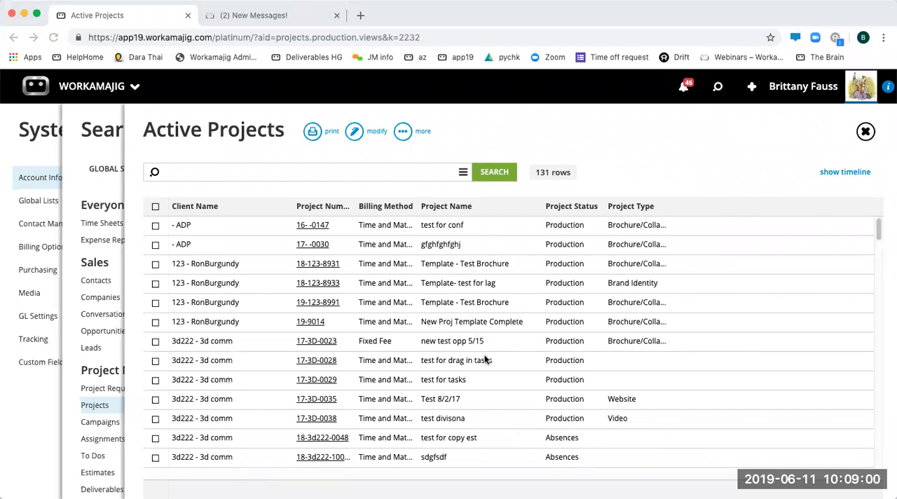
pyautogui.scroll(-2, 319, 387)
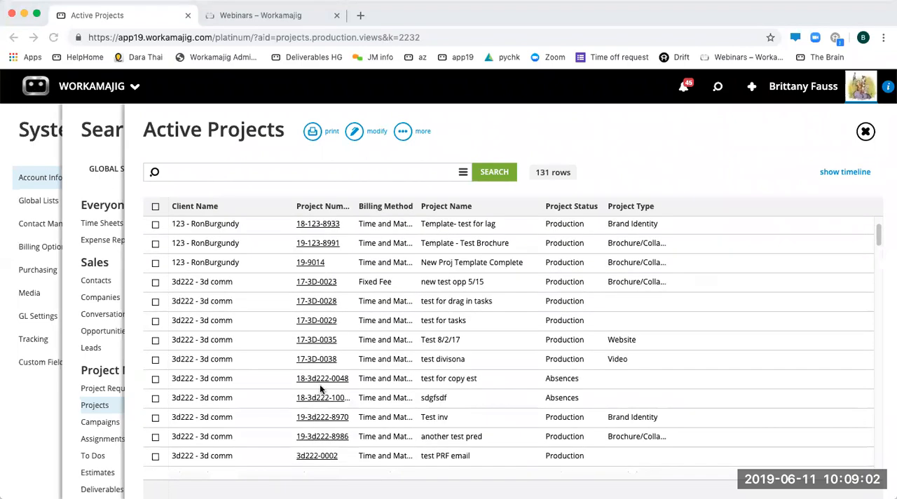
pyautogui.scroll(-20, 251, 306)
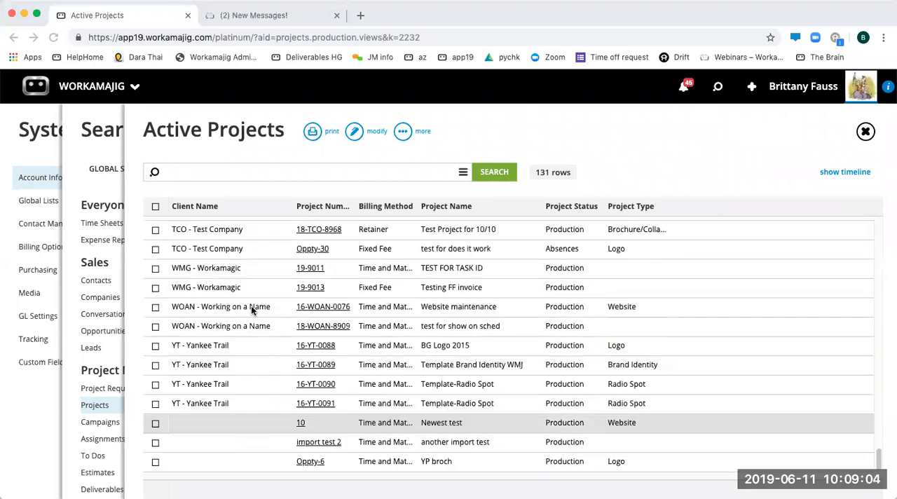
pyautogui.scroll(20, 251, 309)
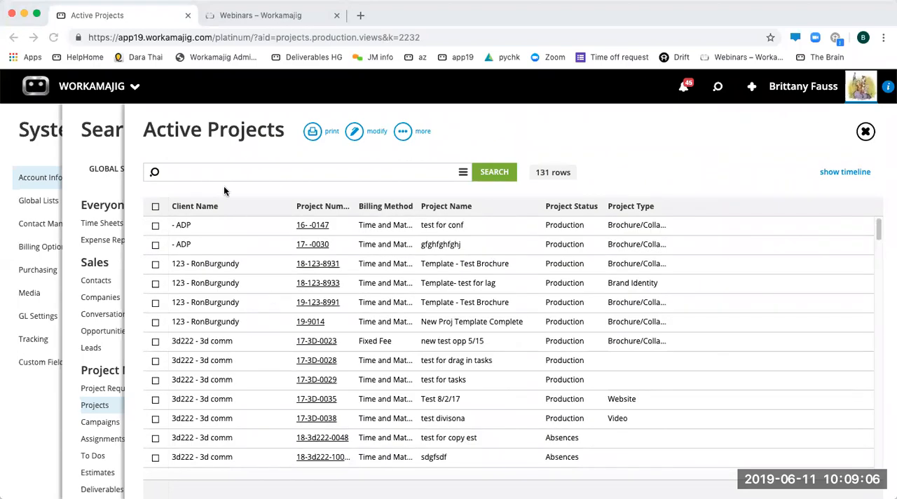
# - Open the first listed project and close it again, and widen the Project Type column to show its full values
pyautogui.click(209, 229)
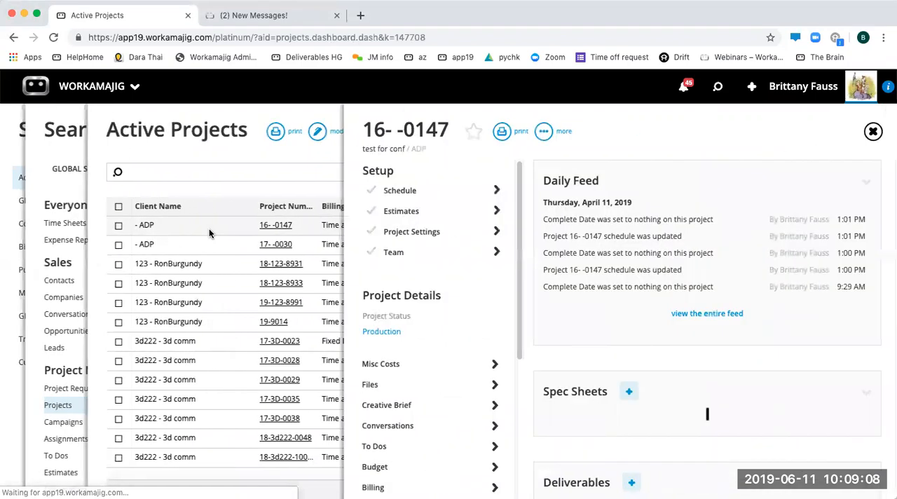
pyautogui.click(864, 132)
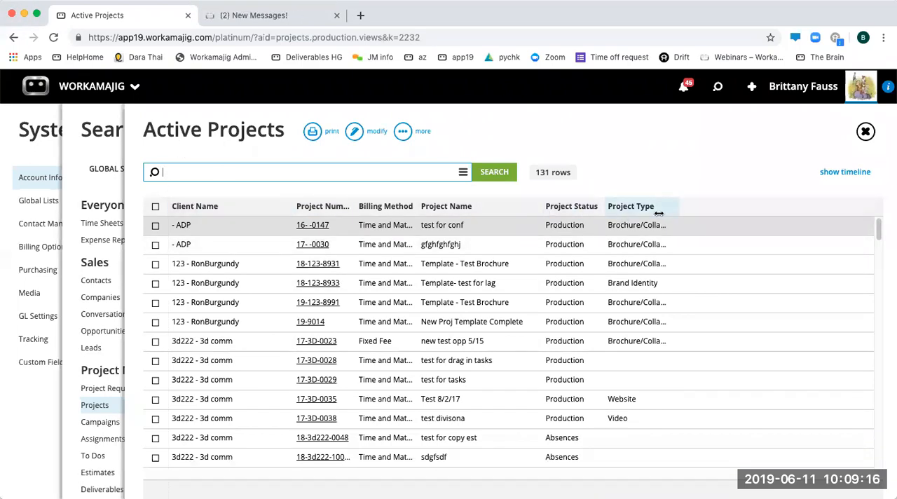
pyautogui.moveTo(679, 209); pyautogui.dragTo(698, 188)
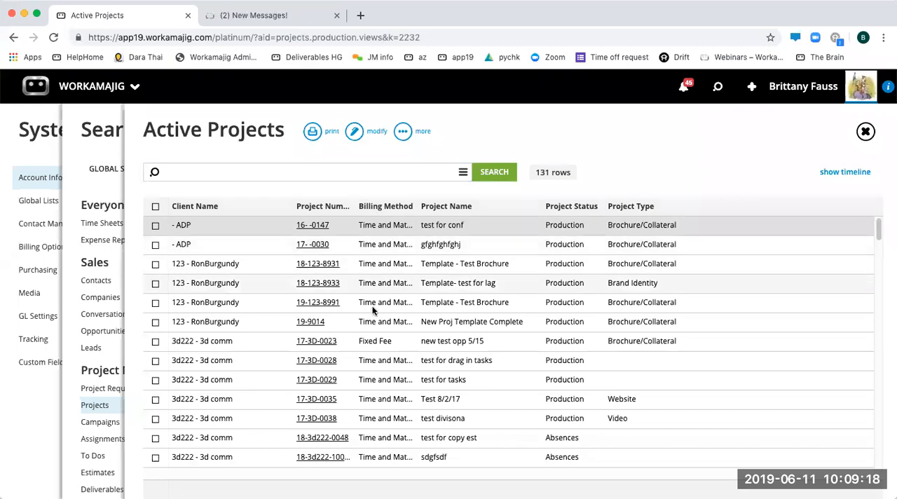
# - Open the Active Projects view for modification and examine its layout, filters and report settings
pyautogui.click(355, 132)
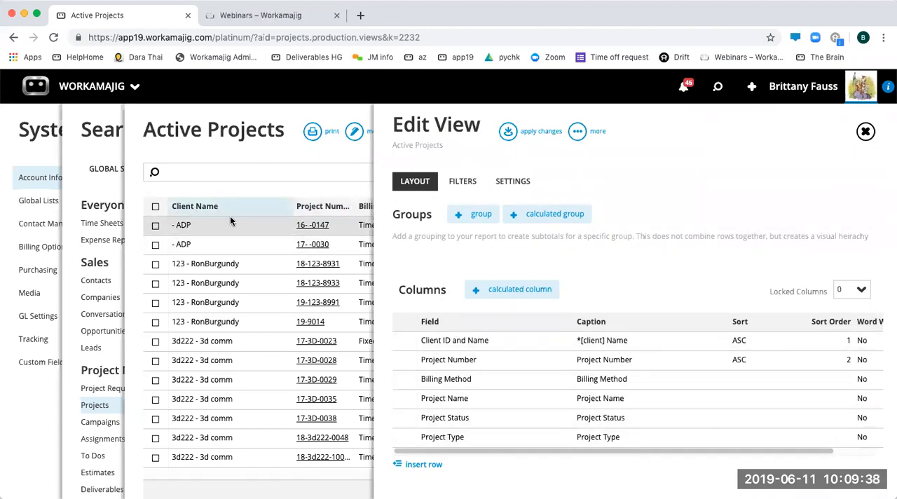
pyautogui.click(464, 183)
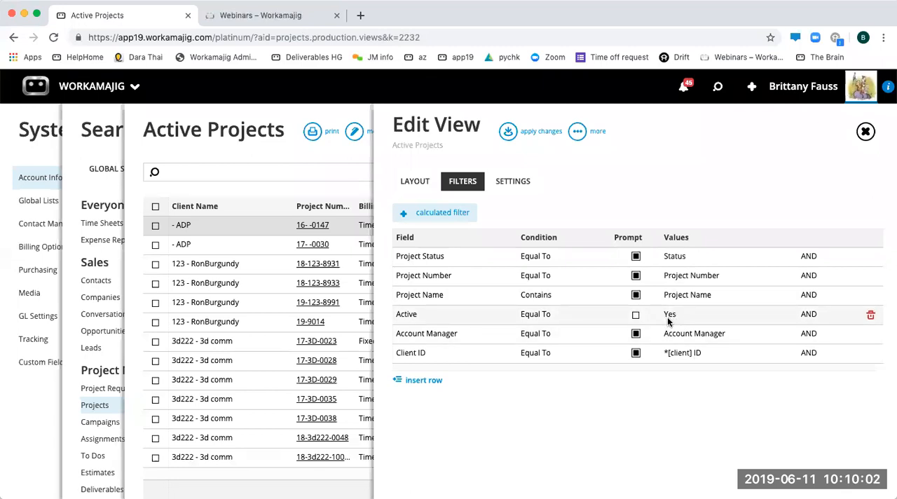
pyautogui.click(523, 183)
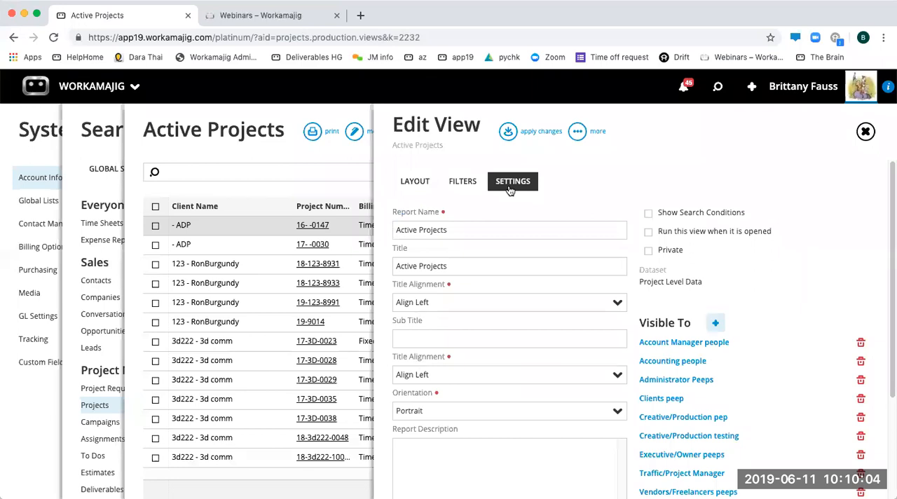
pyautogui.moveTo(453, 266); pyautogui.dragTo(403, 264)
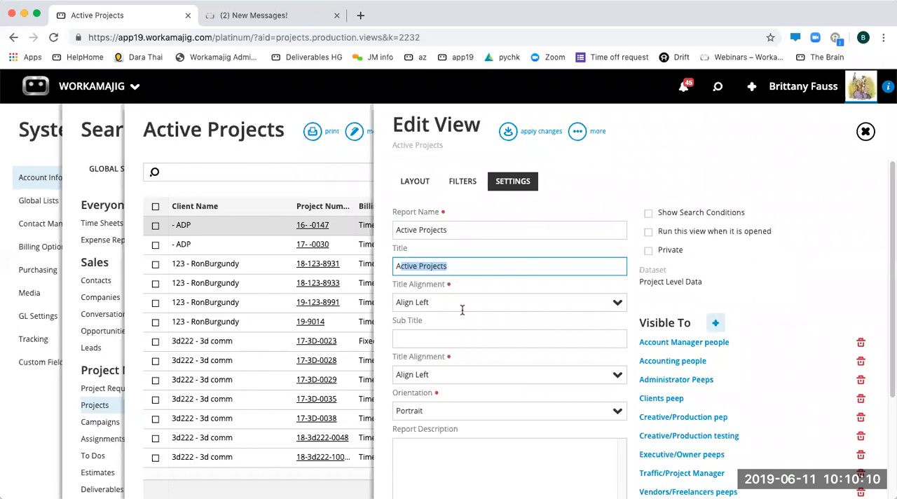
pyautogui.scroll(-2, 489, 389)
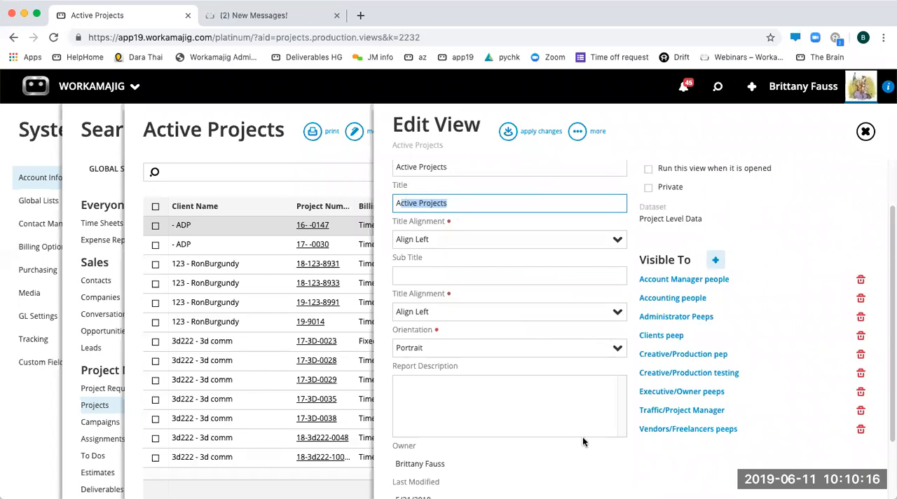
pyautogui.scroll(-3, 562, 441)
pyautogui.scroll(5, 561, 442)
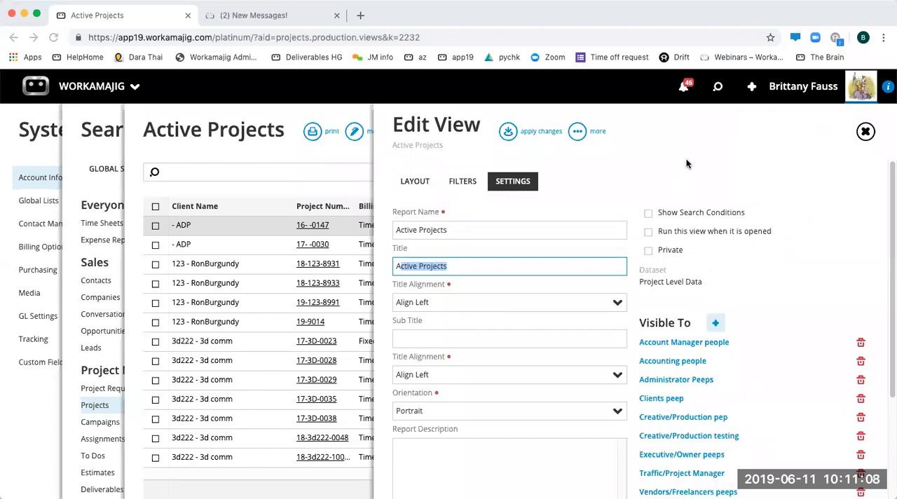
pyautogui.click(705, 160)
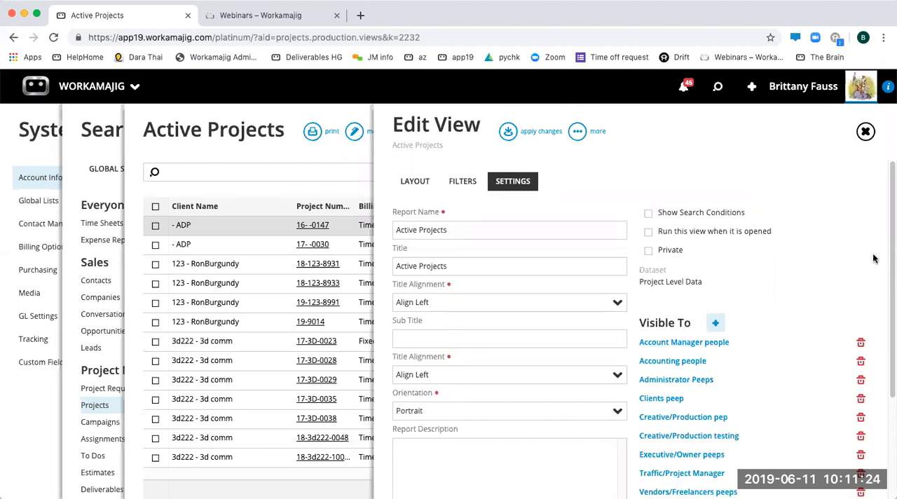
# - Check which further security groups can be added under Visible To, and remove Clients peep from that list
pyautogui.moveTo(892, 261); pyautogui.dragTo(876, 307)
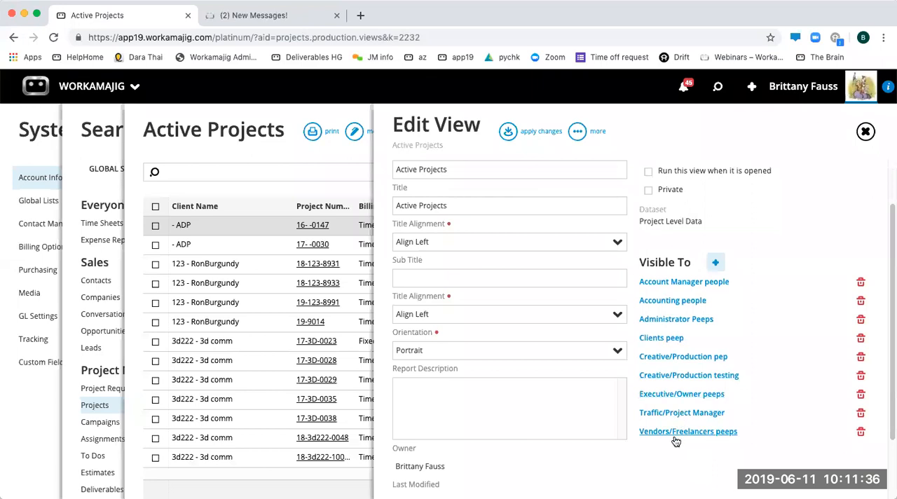
pyautogui.click(717, 265)
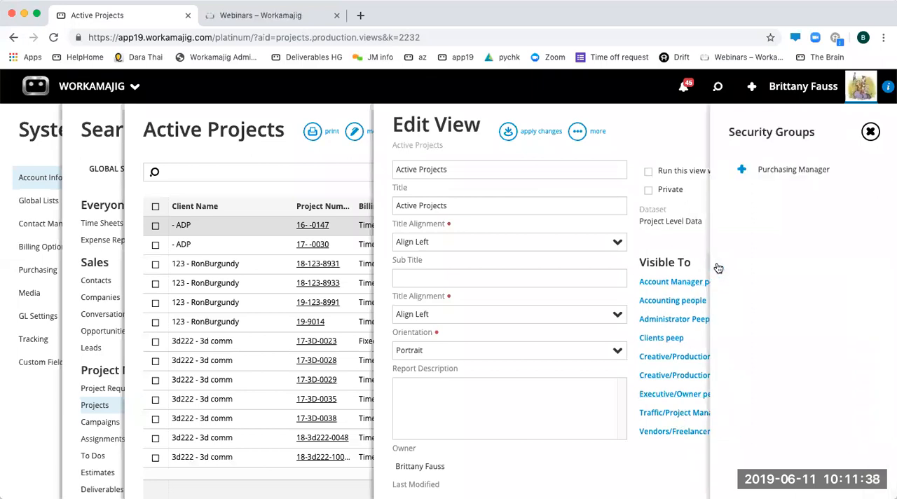
pyautogui.click(871, 133)
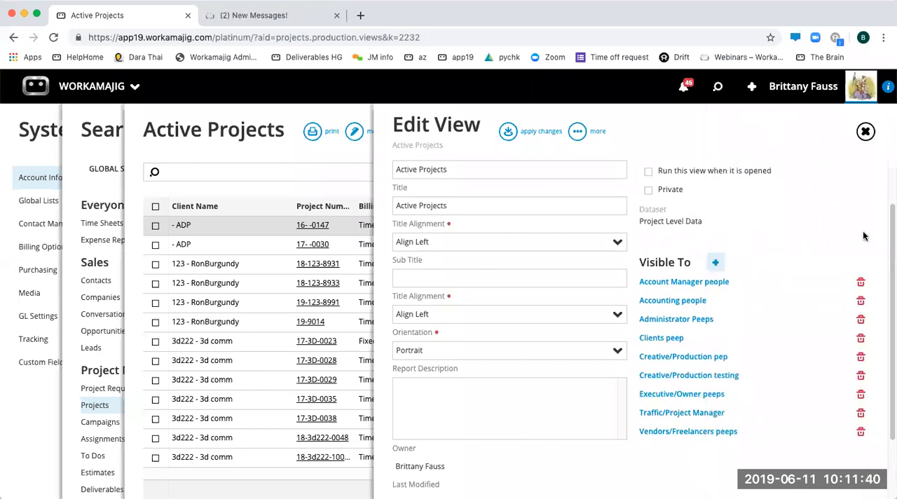
pyautogui.click(861, 340)
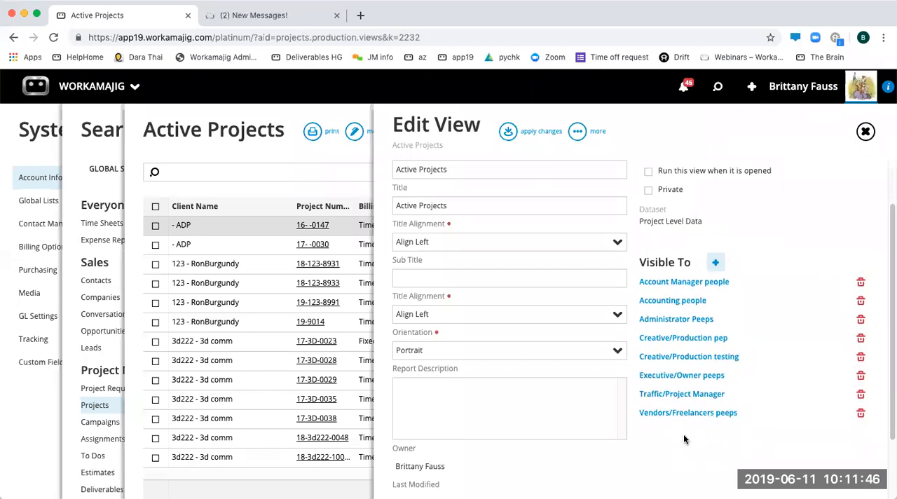
# - Examine which dataset the view is based on
pyautogui.scroll(2, 684, 435)
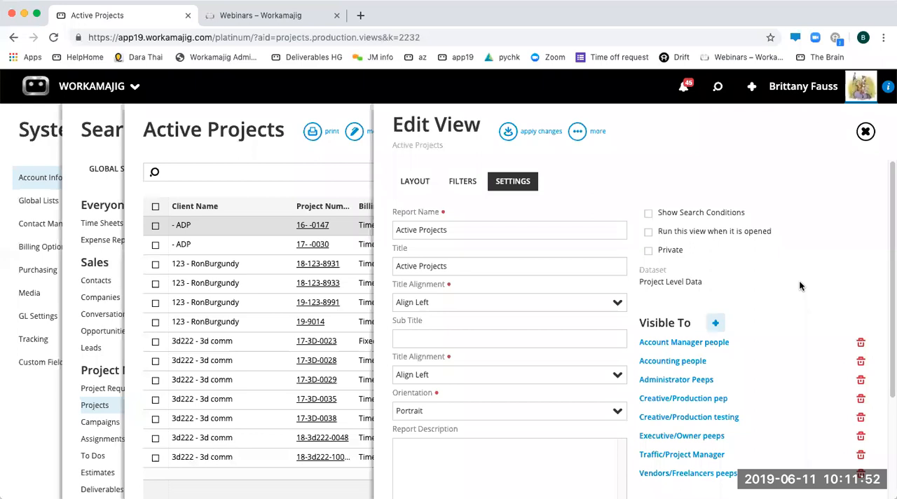
pyautogui.moveTo(703, 282); pyautogui.dragTo(641, 283)
pyautogui.click(689, 279)
# - Add a group to the view's layout using the Client Name field
pyautogui.click(406, 187)
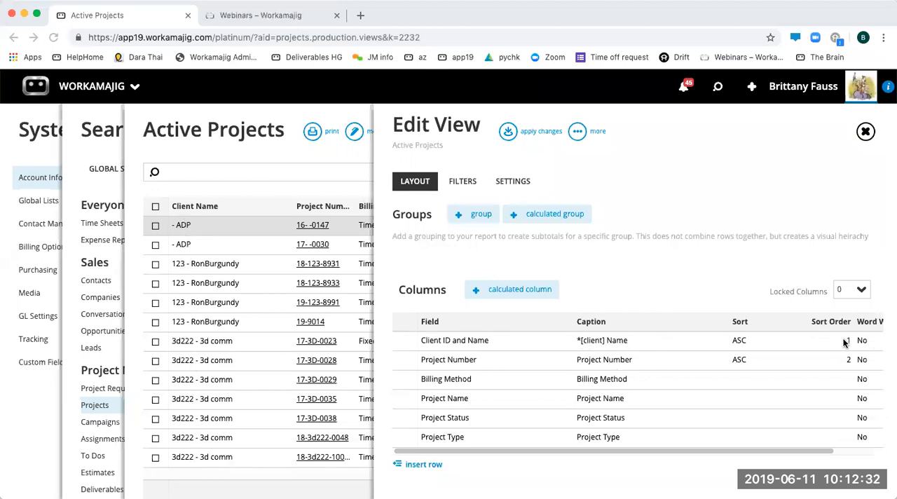
pyautogui.click(477, 214)
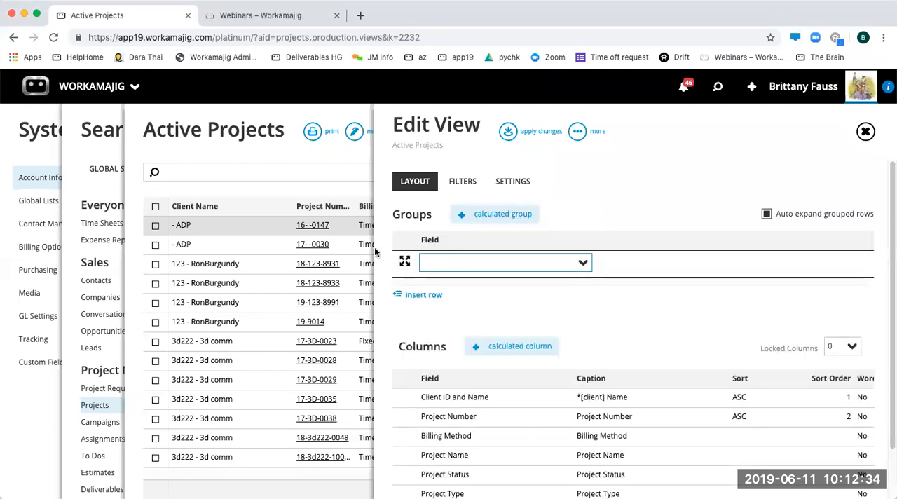
pyautogui.write('clie')
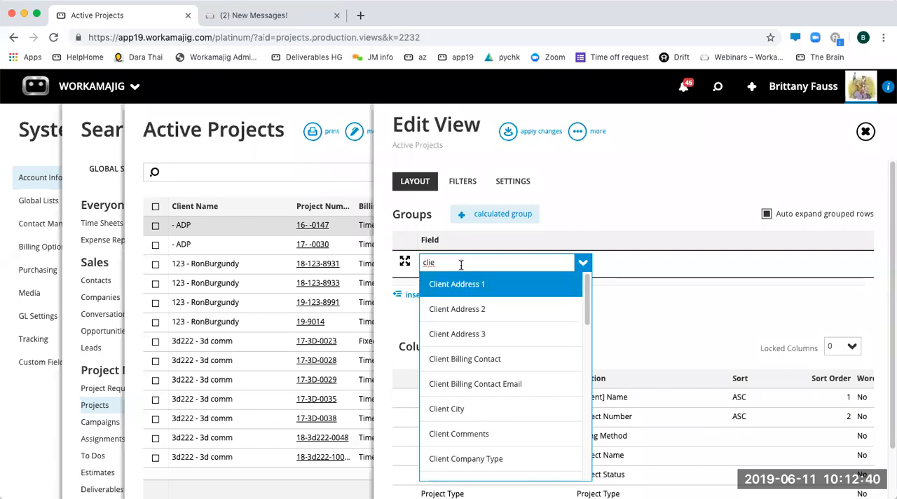
pyautogui.write('nt id')
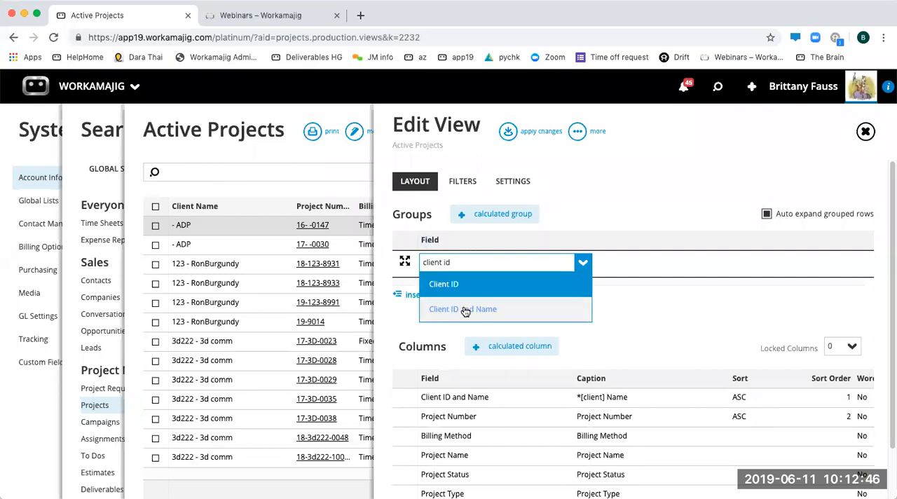
pyautogui.press('BackSpace')
pyautogui.press('BackSpace')
pyautogui.press('BackSpace')
pyautogui.write('name')
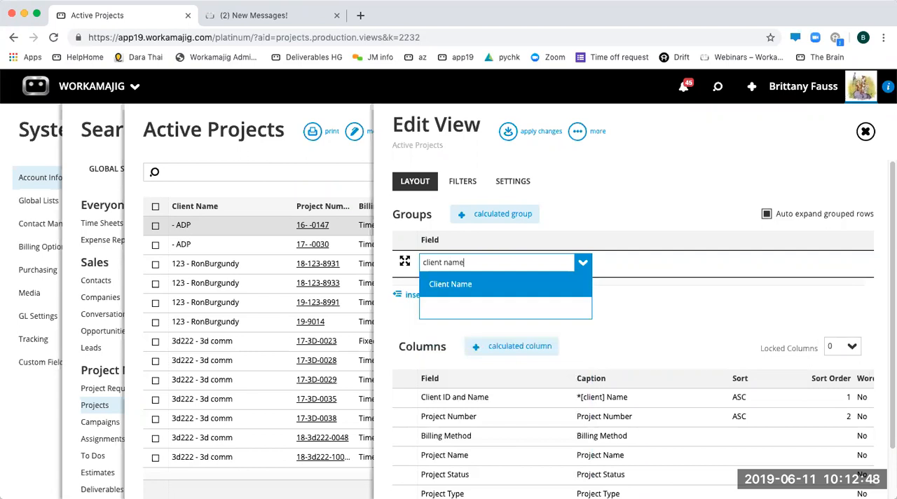
pyautogui.click(471, 286)
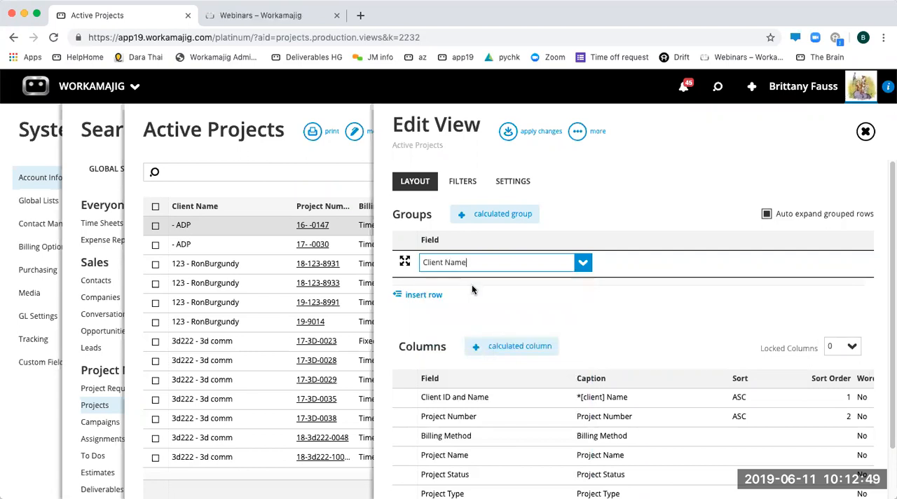
pyautogui.click(682, 308)
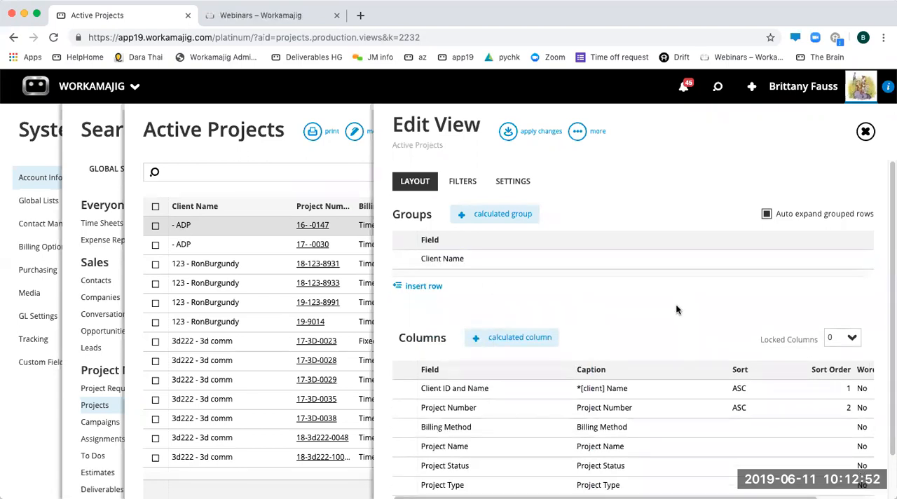
# - Add a column for the Account Manager field at the end of the view's column list
pyautogui.scroll(-2, 461, 374)
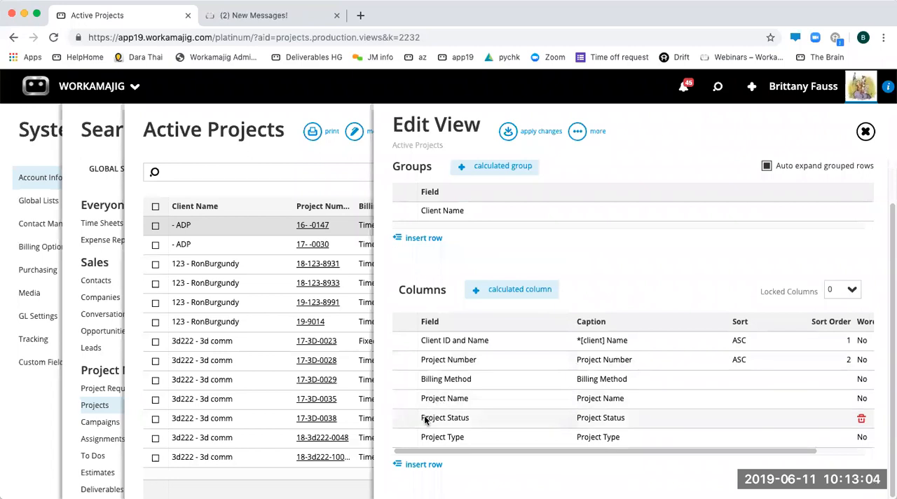
pyautogui.click(424, 464)
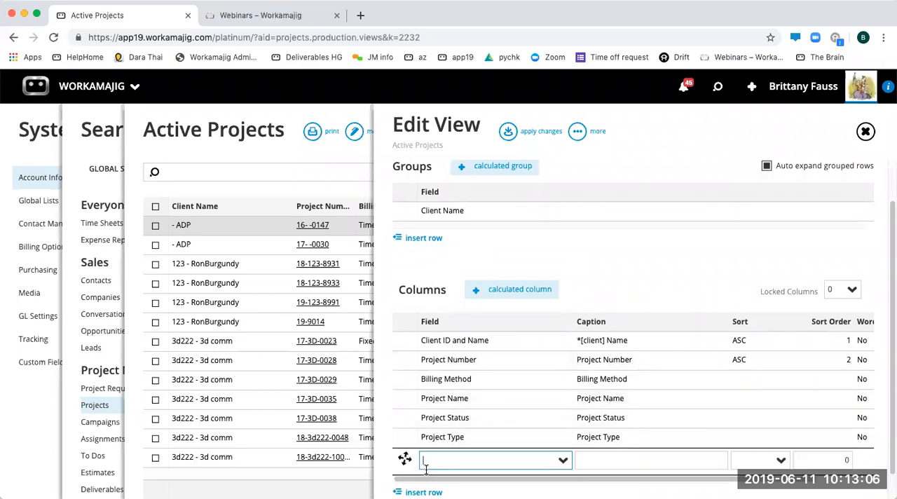
pyautogui.click(562, 461)
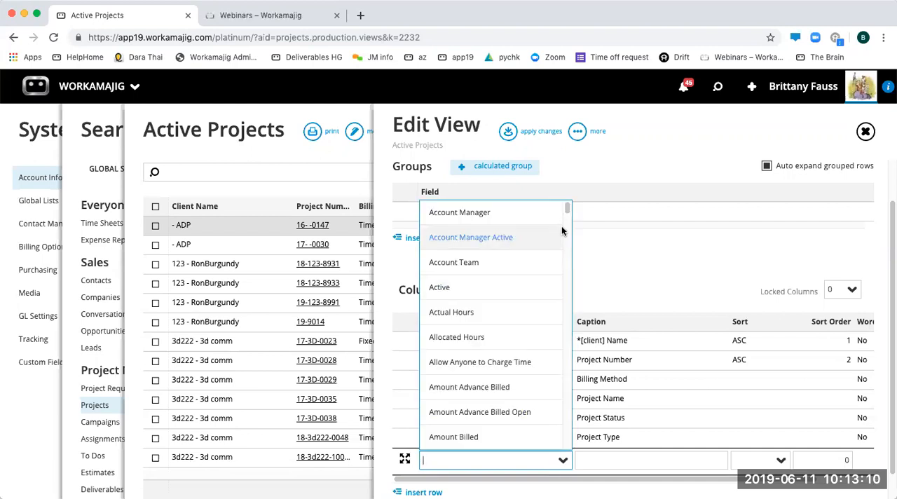
pyautogui.click(473, 212)
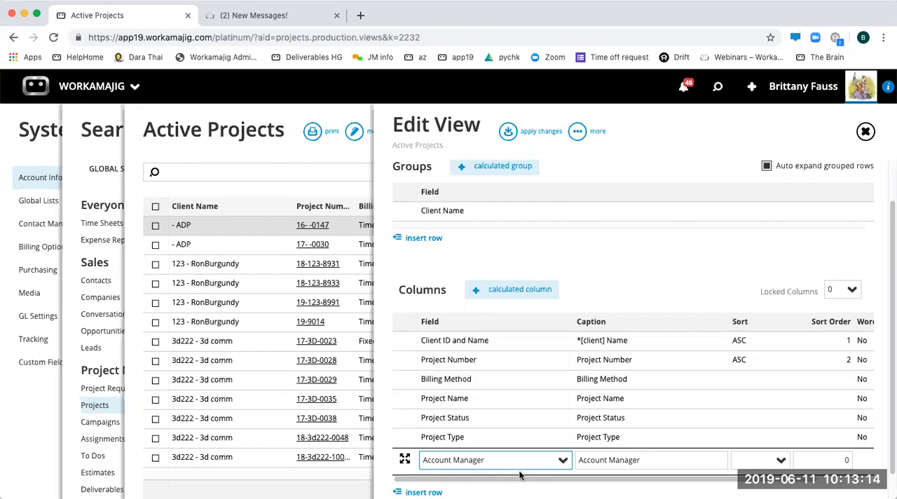
pyautogui.scroll(-1, 523, 389)
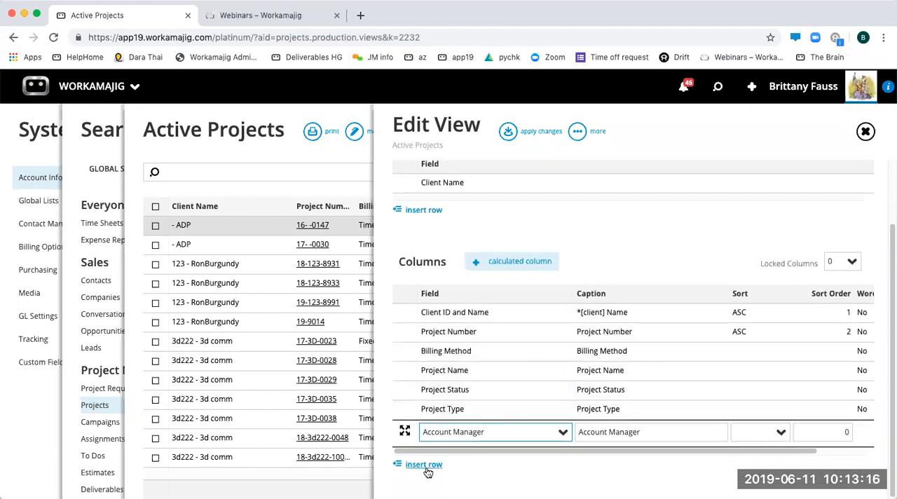
# - Browse the fields available for a further column, filter them by "ser", and leave the new row without a field
pyautogui.click(425, 468)
pyautogui.click(563, 451)
pyautogui.moveTo(568, 199); pyautogui.dragTo(575, 453)
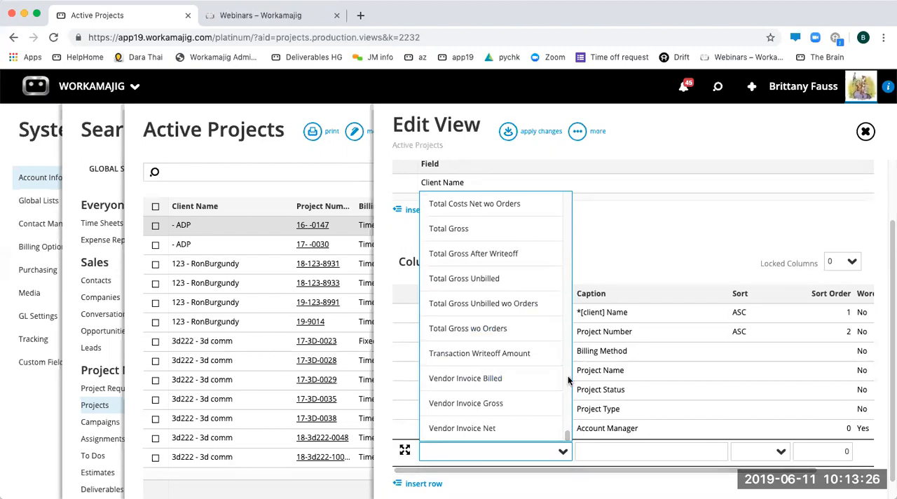
pyautogui.moveTo(569, 436); pyautogui.dragTo(568, 413)
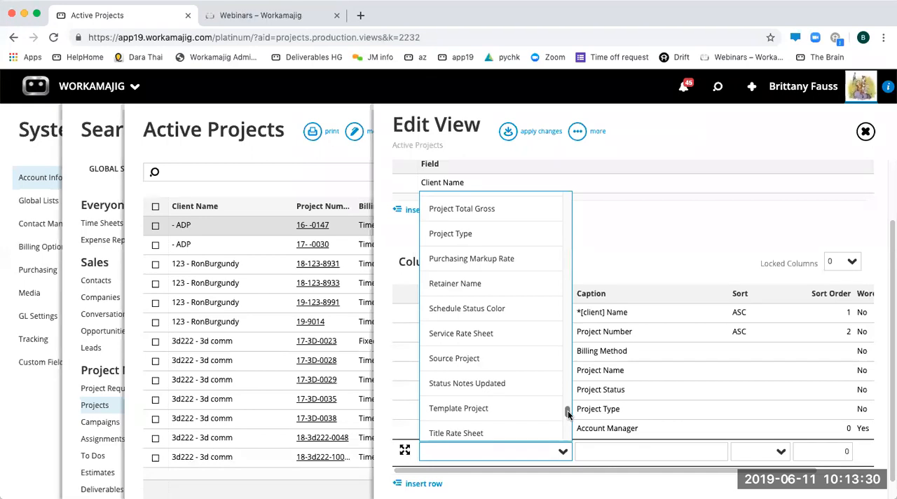
pyautogui.write('s')
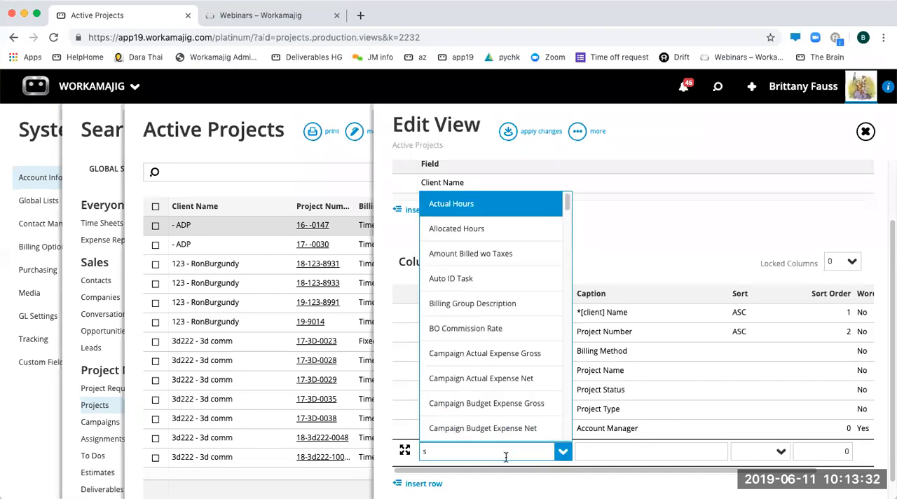
pyautogui.write('er')
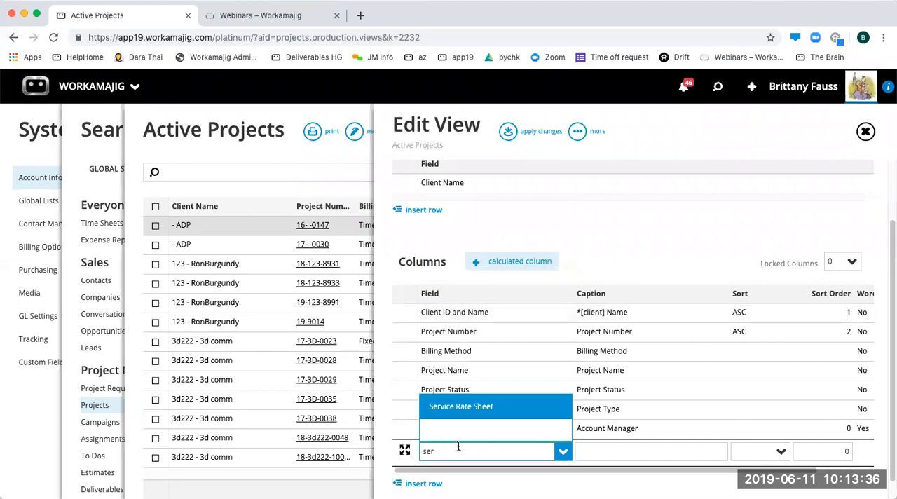
pyautogui.press('BackSpace')
pyautogui.press('BackSpace')
pyautogui.press('BackSpace')
pyautogui.click(668, 226)
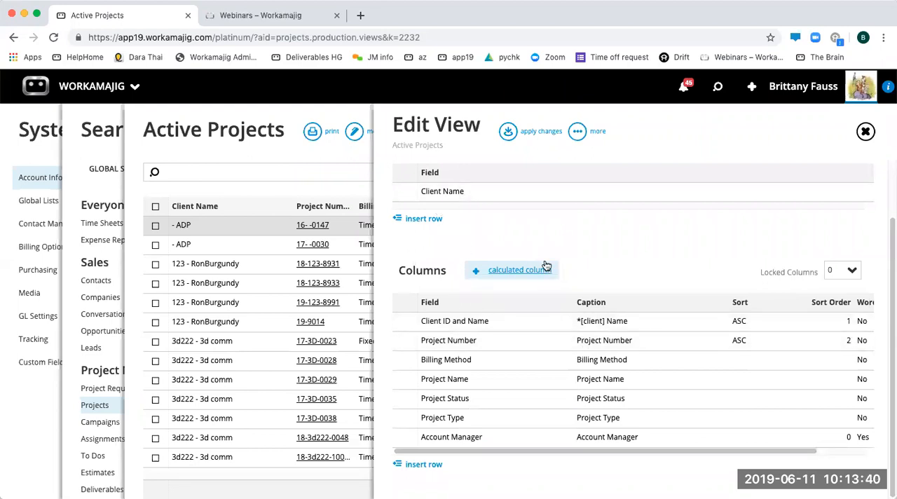
# - Add a second group to the view's layout using the Account Manager field
pyautogui.scroll(2, 440, 207)
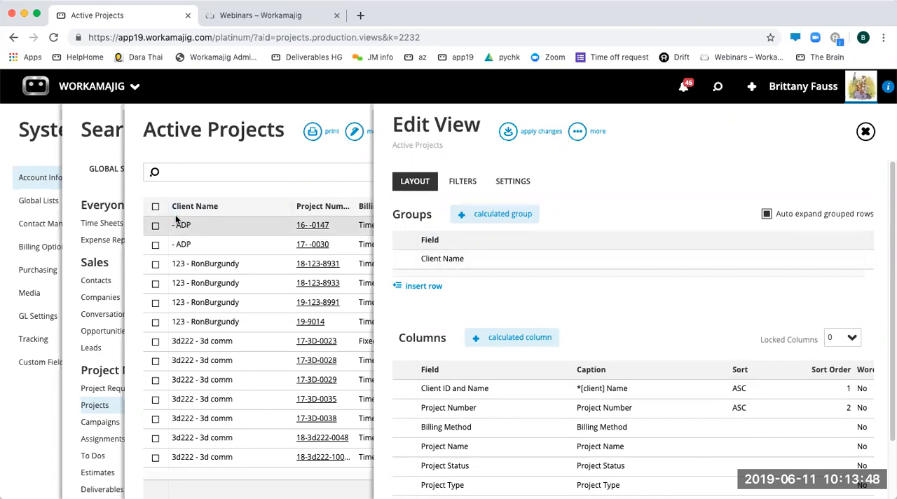
pyautogui.click(420, 286)
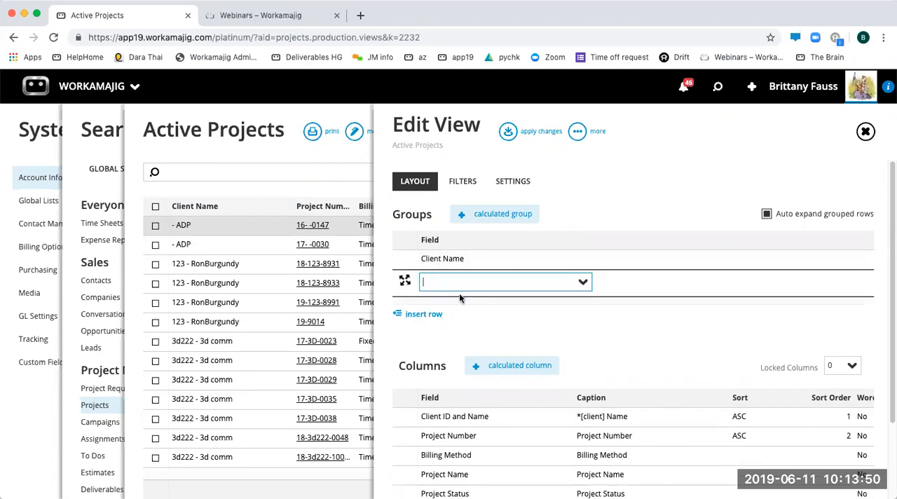
pyautogui.write('acc')
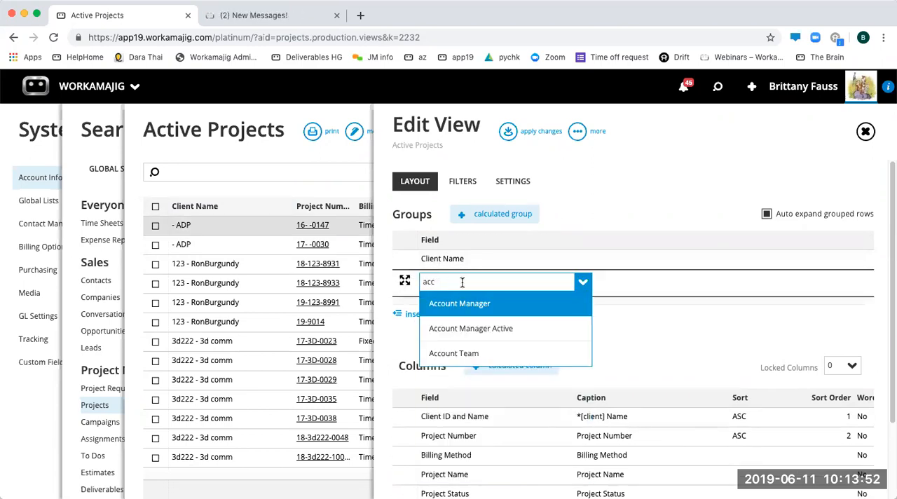
pyautogui.click(481, 303)
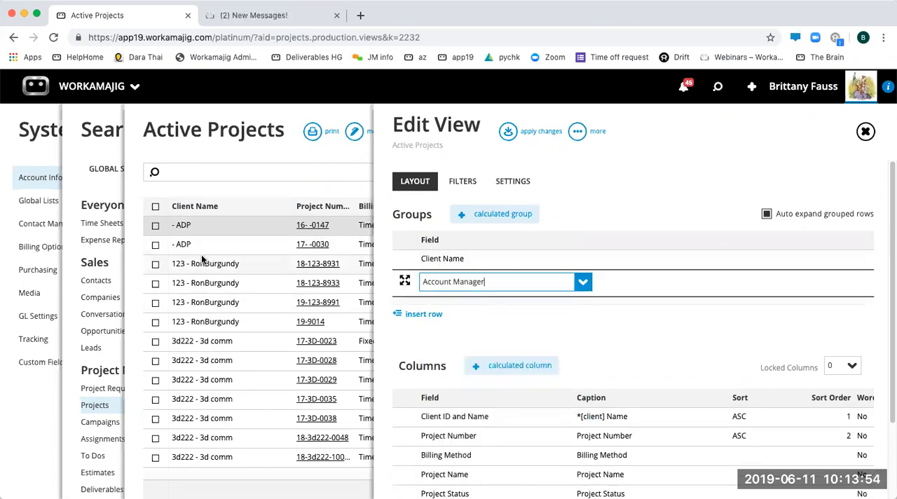
pyautogui.click(615, 320)
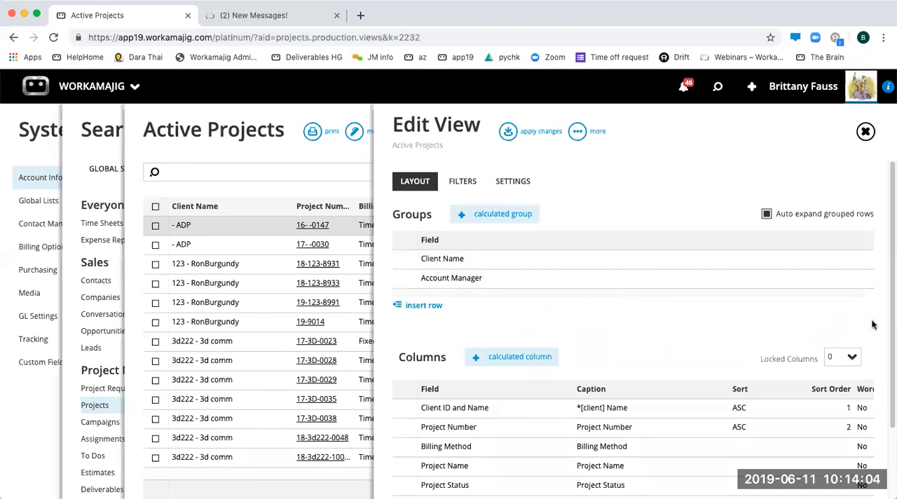
# - Add a filter row to the view based on the Billing Method field
pyautogui.scroll(-3, 876, 479)
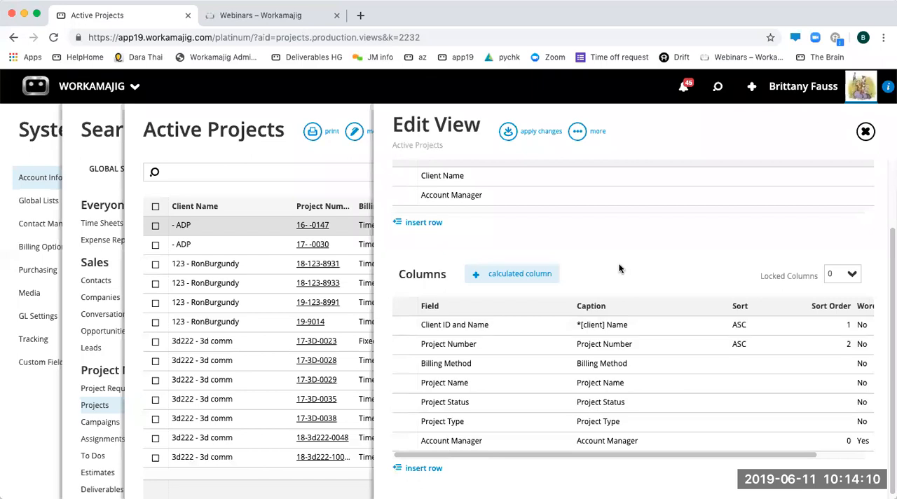
pyautogui.scroll(3, 619, 268)
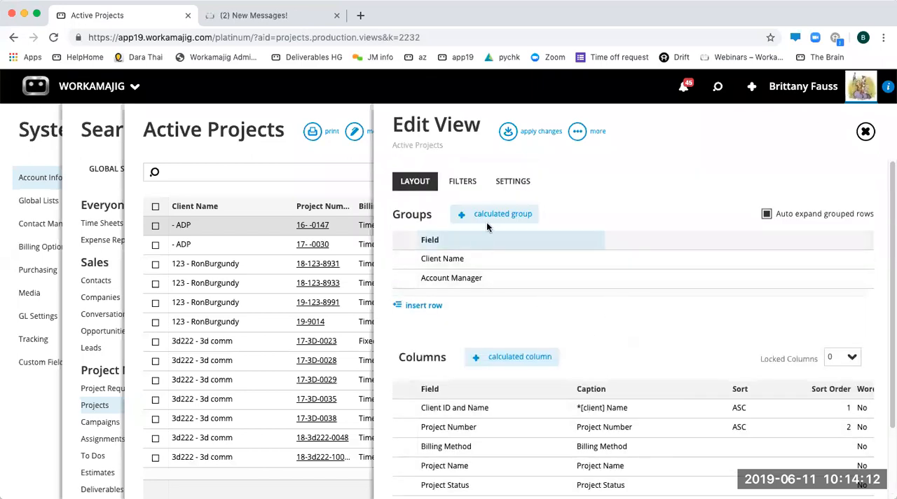
pyautogui.click(464, 187)
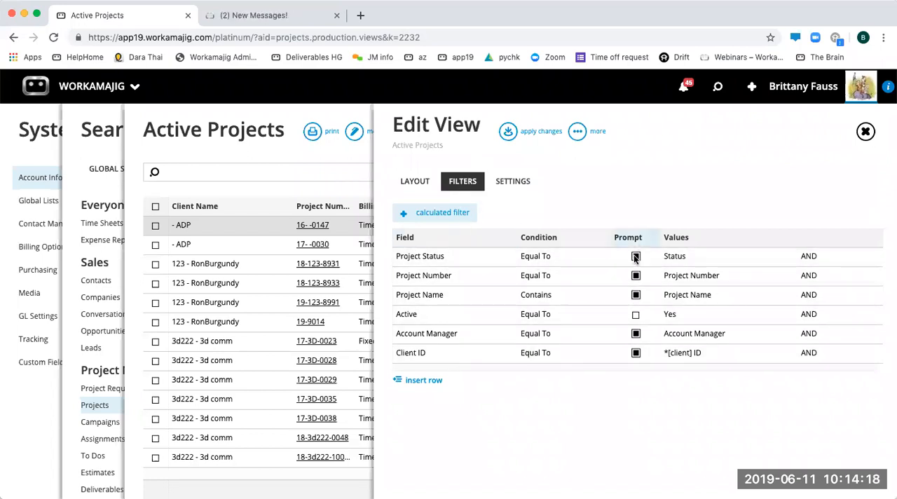
pyautogui.click(636, 295)
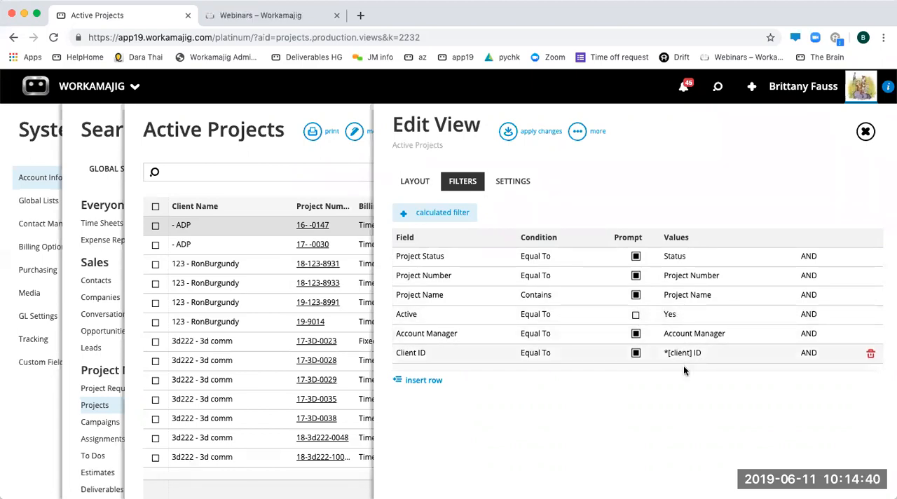
pyautogui.click(425, 381)
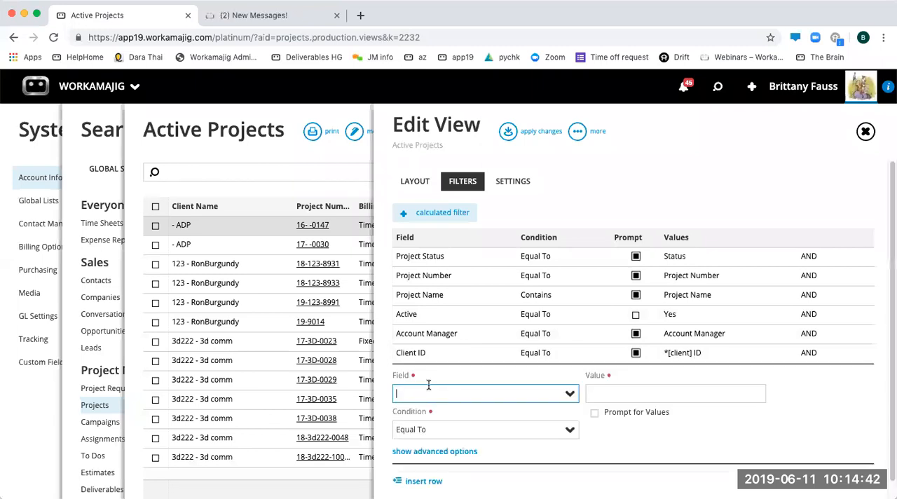
pyautogui.write('bill')
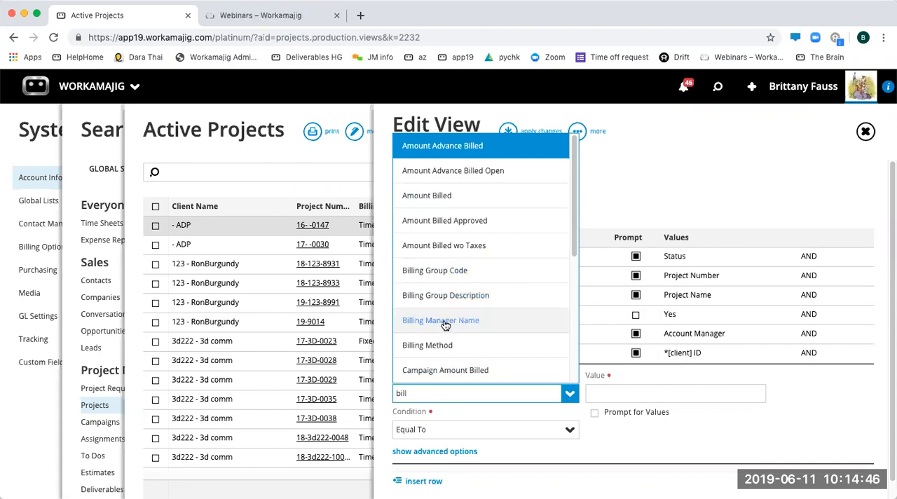
pyautogui.click(428, 344)
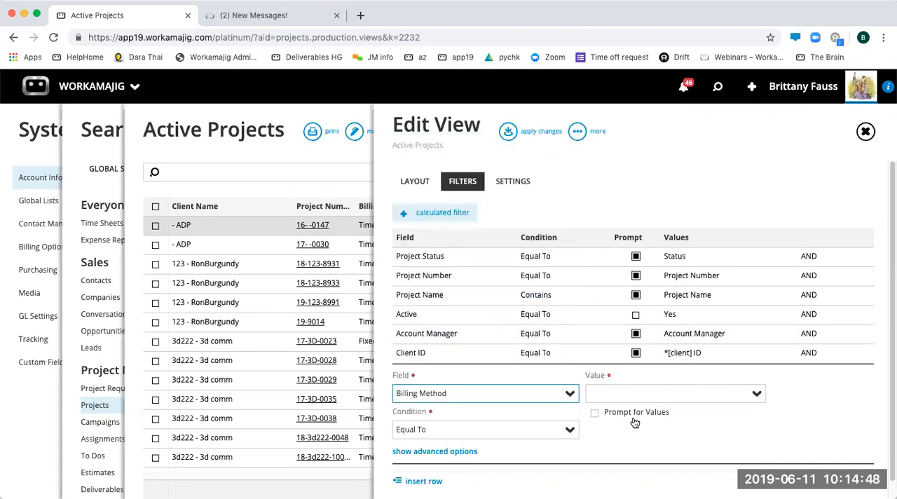
# - Examine the conditions available for the Billing Method filter, keeping Equal To
pyautogui.click(437, 429)
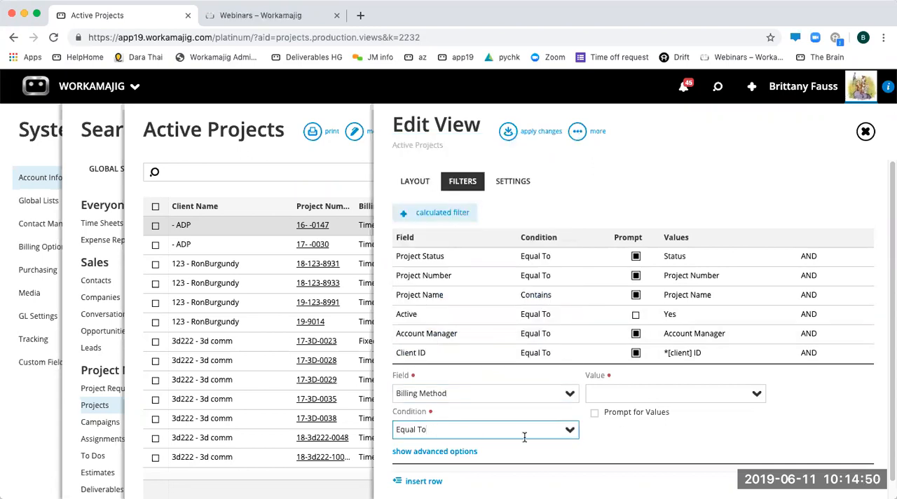
pyautogui.click(570, 431)
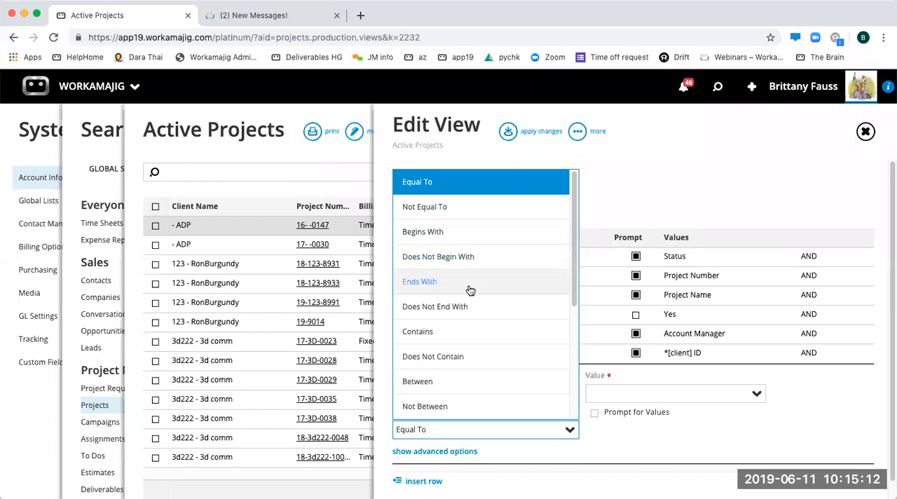
pyautogui.scroll(-2, 452, 351)
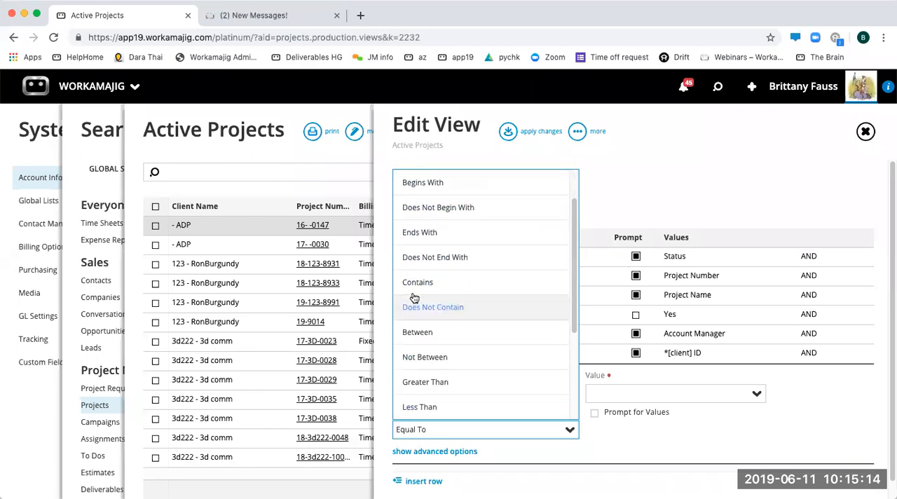
pyautogui.scroll(2, 441, 283)
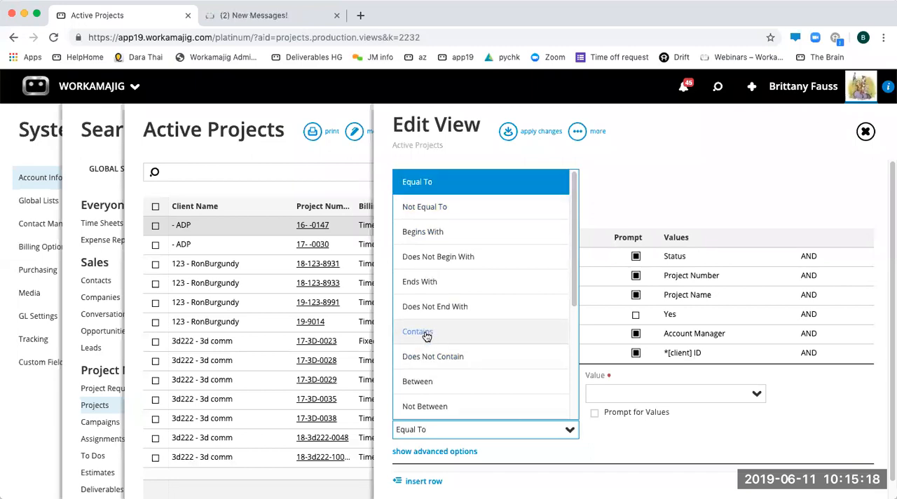
pyautogui.scroll(-1, 443, 351)
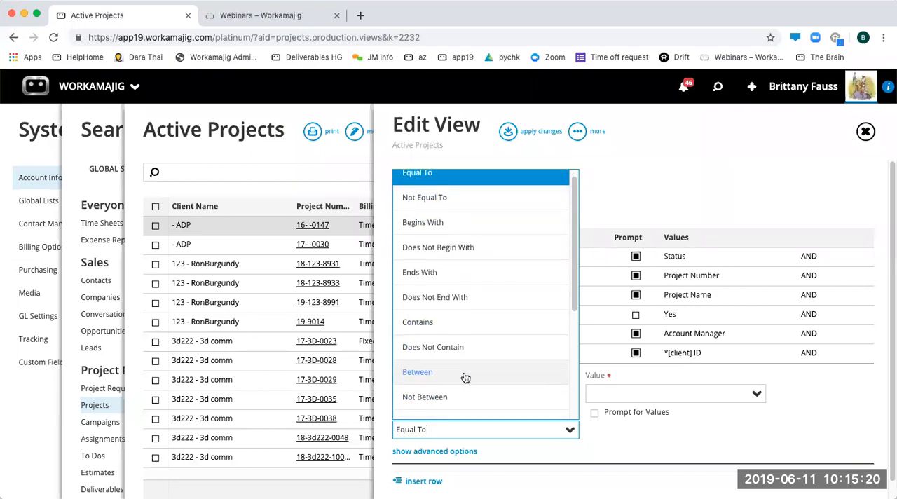
pyautogui.scroll(-4, 438, 372)
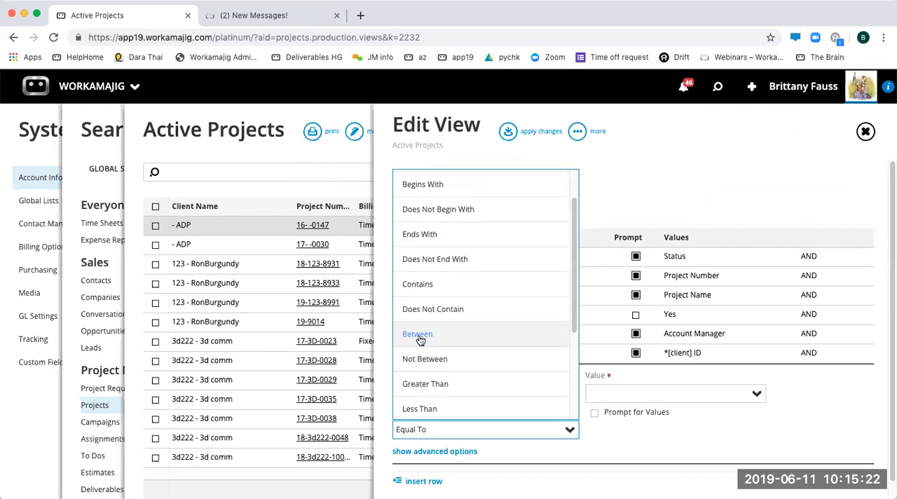
pyautogui.scroll(-2, 447, 344)
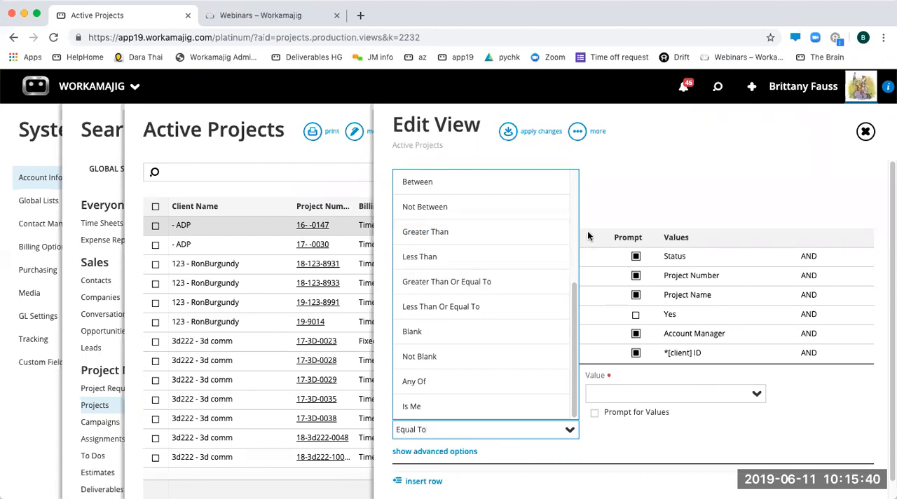
pyautogui.click(639, 203)
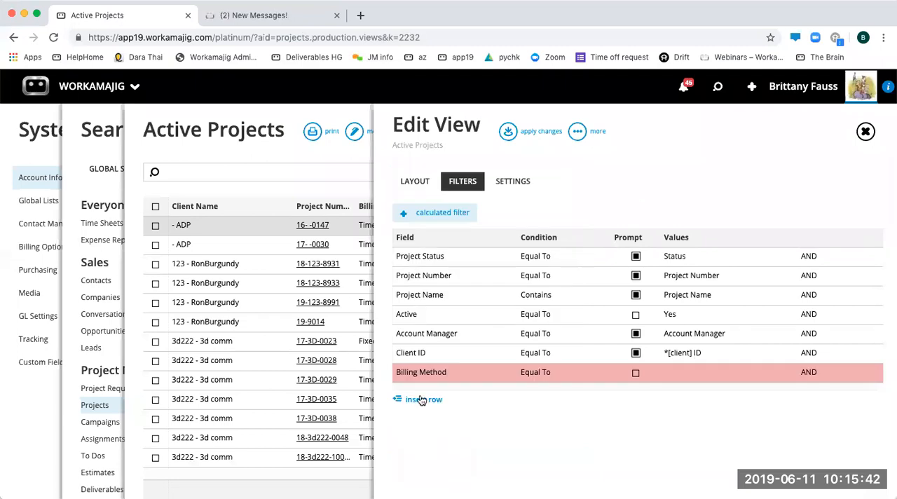
# - Check the preset values for the Billing Method filter, and make it prompt for values instead of using a fixed one
pyautogui.click(438, 377)
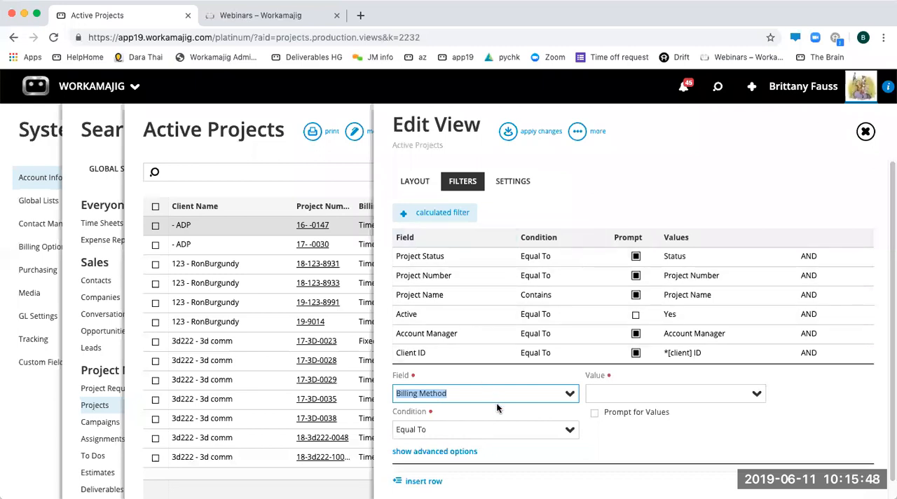
pyautogui.click(663, 396)
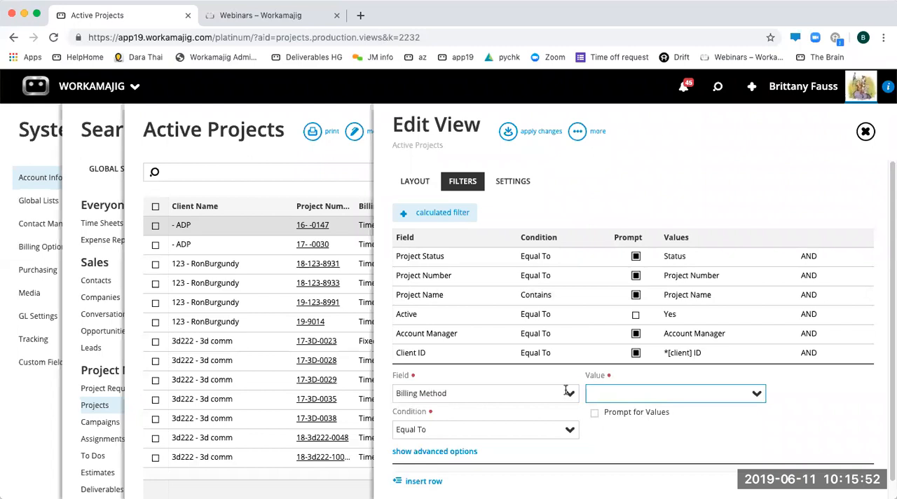
pyautogui.click(756, 395)
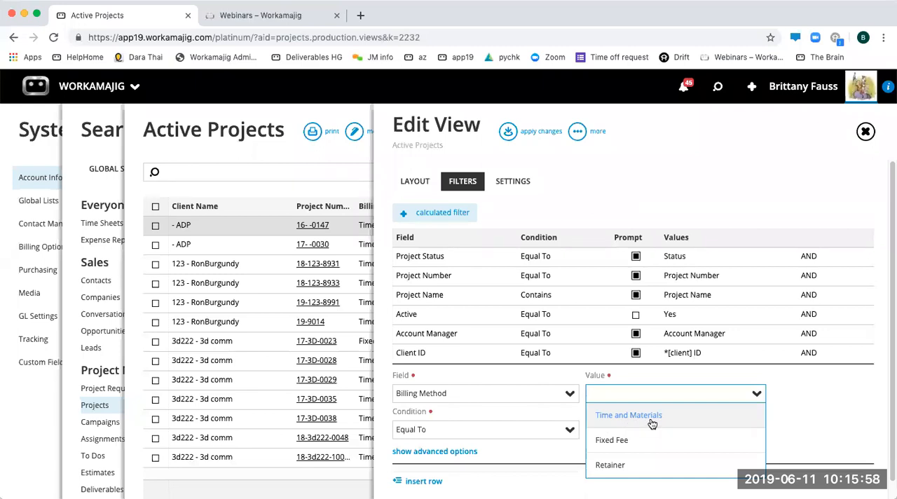
pyautogui.click(756, 395)
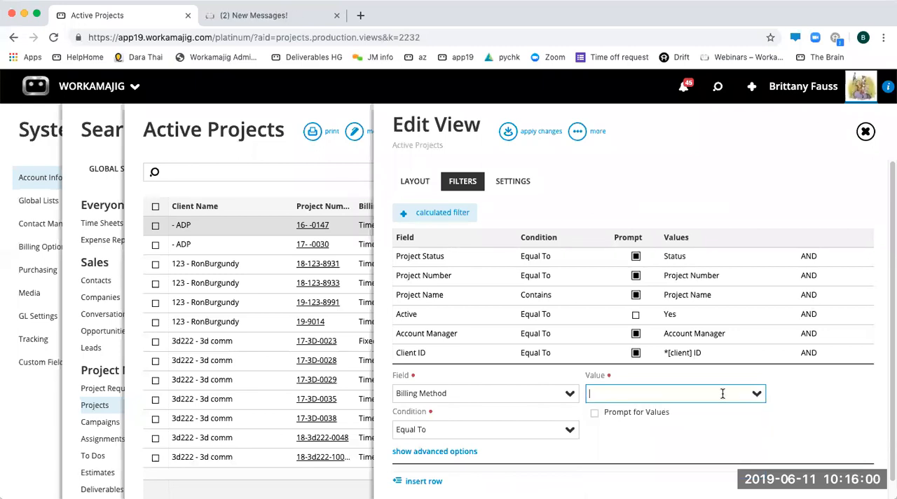
pyautogui.click(616, 414)
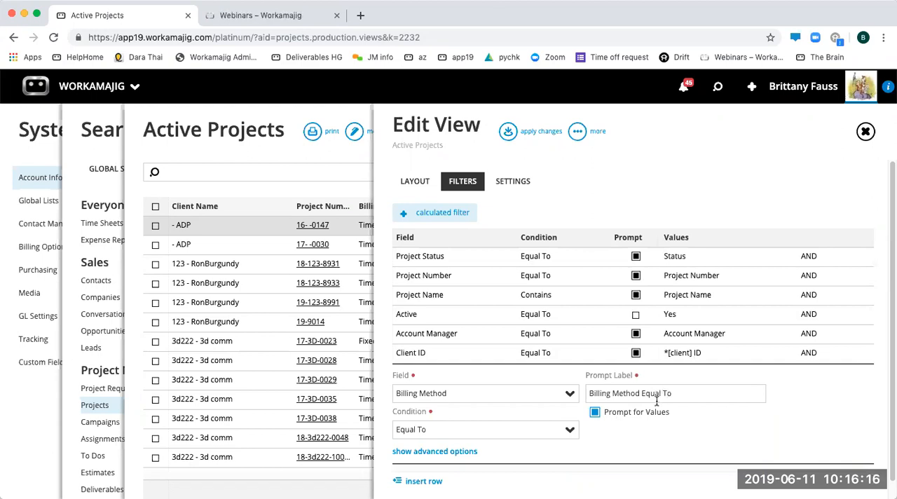
pyautogui.click(645, 194)
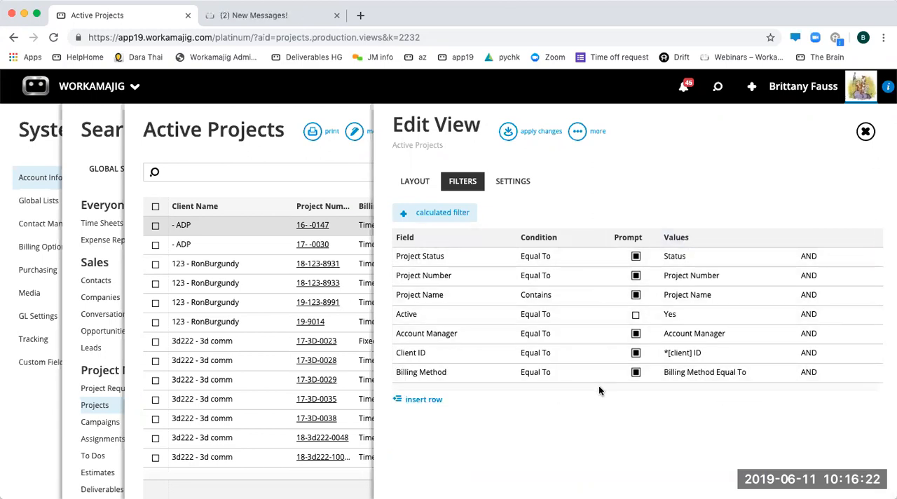
# - Shorten the prompt label of the Billing Method filter to "Billing Method"
pyautogui.click(694, 373)
pyautogui.click(681, 393)
pyautogui.moveTo(681, 393); pyautogui.dragTo(640, 391)
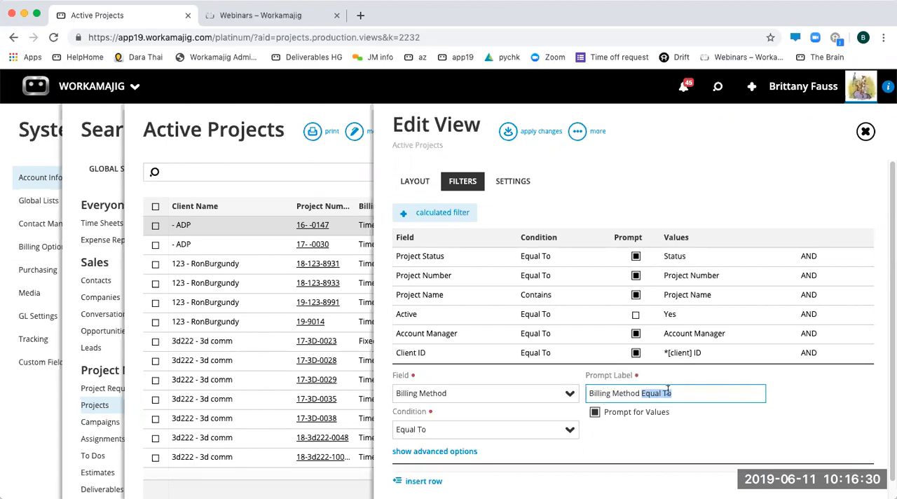
pyautogui.press('BackSpace')
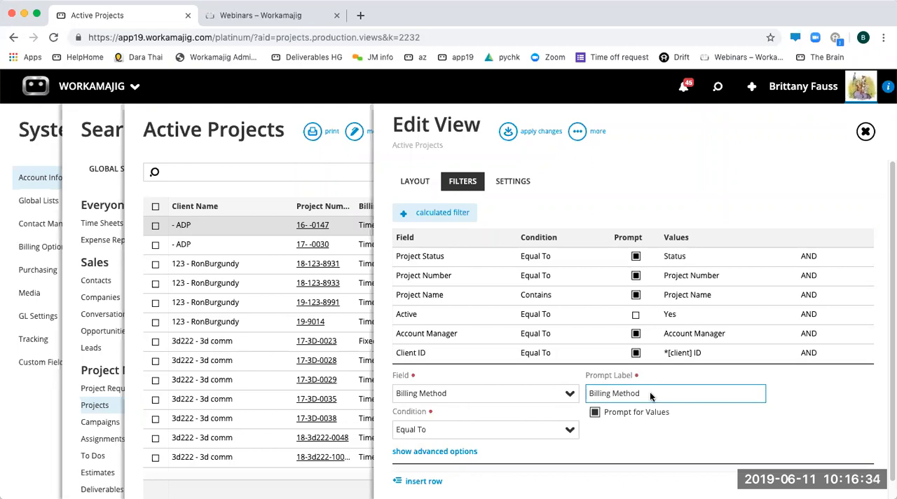
pyautogui.press('Return')
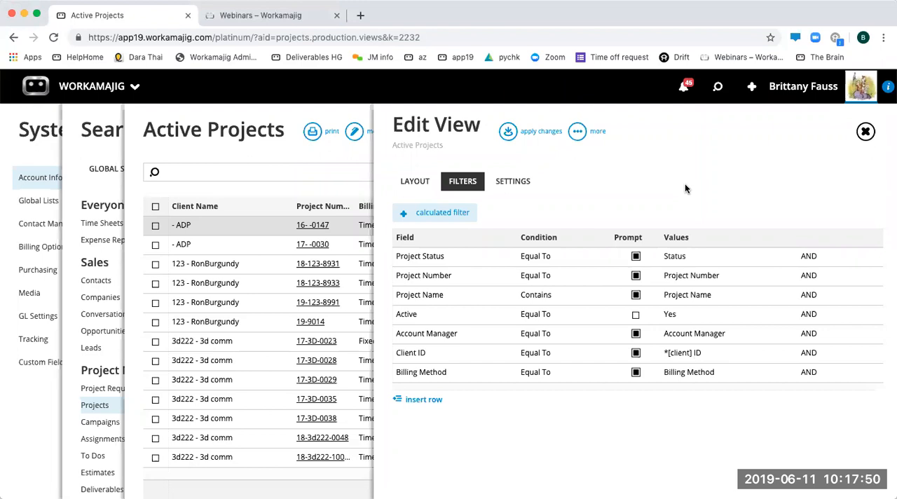
# - Remove the vendors/freelancers security group from the groups the view is visible to
pyautogui.click(522, 181)
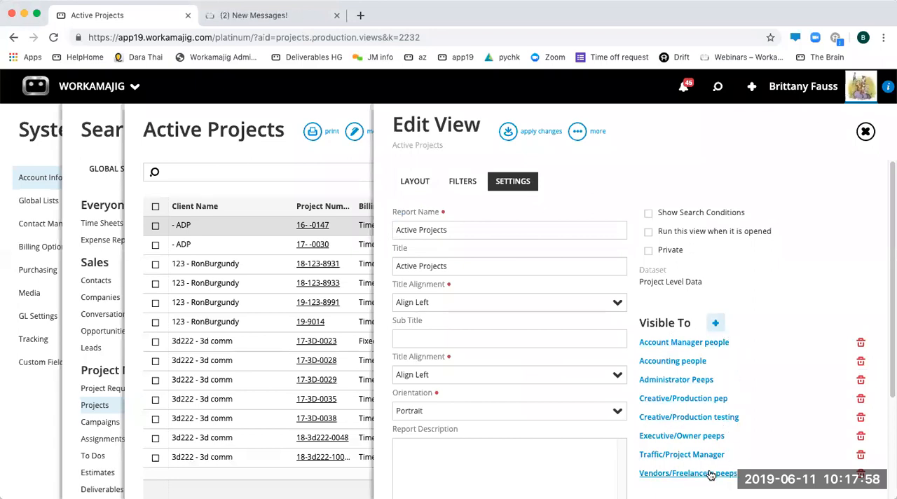
pyautogui.click(861, 474)
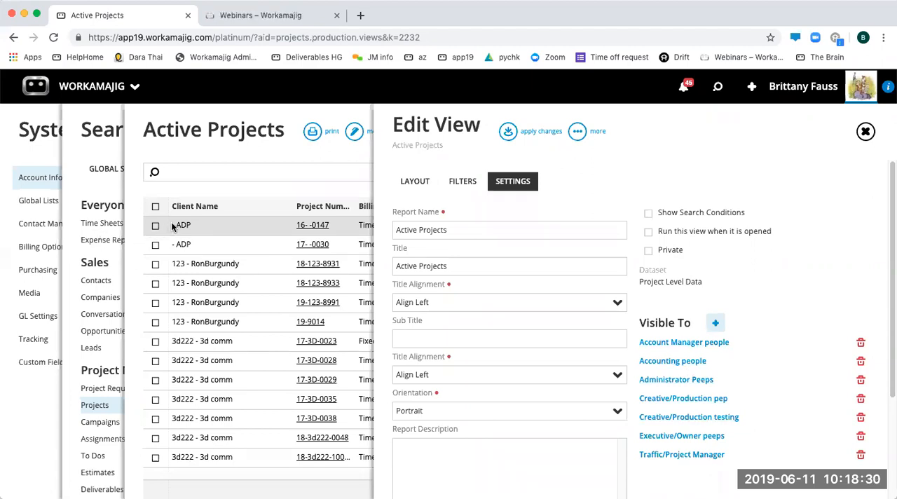
# - Add a column for the custom field CF_Annoying to the view layout, browsing the CF fields available
pyautogui.click(410, 183)
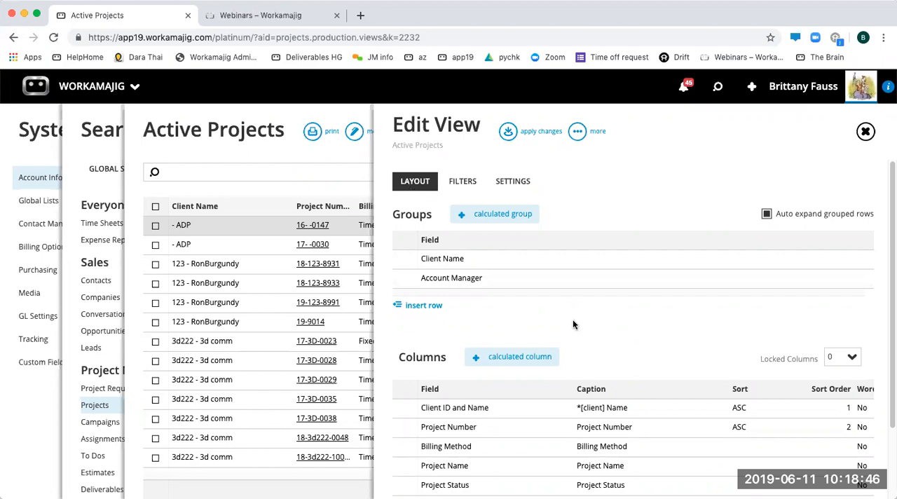
pyautogui.scroll(-1, 517, 440)
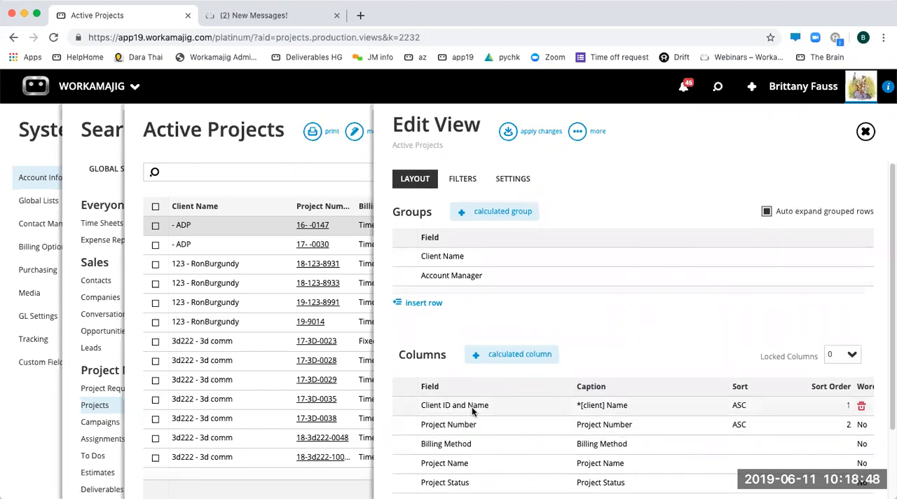
pyautogui.scroll(-3, 538, 389)
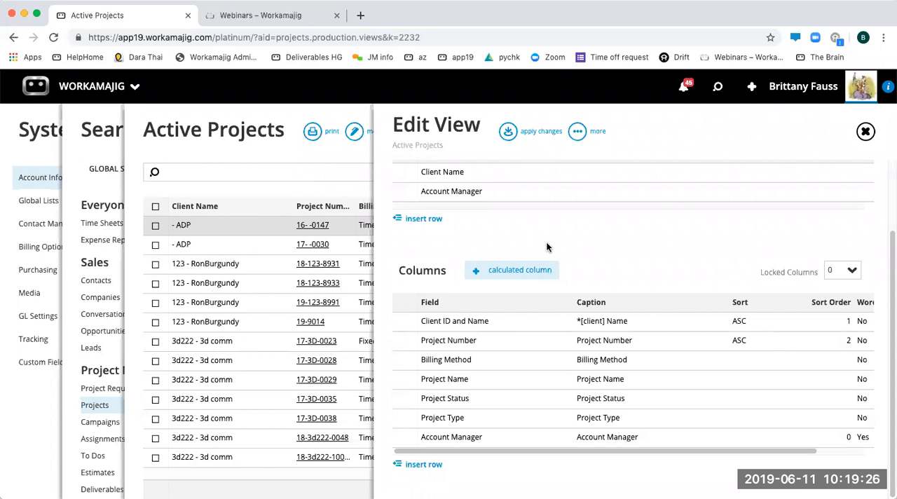
pyautogui.click(427, 464)
pyautogui.click(427, 465)
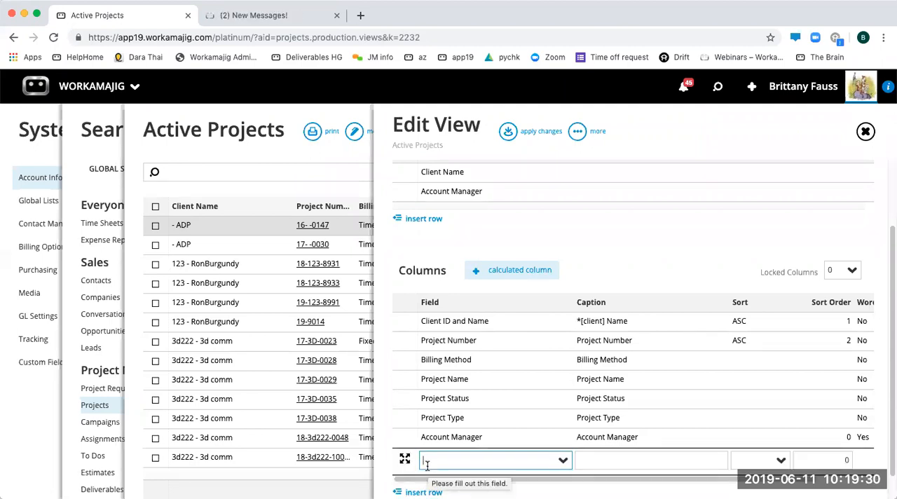
pyautogui.write('cf')
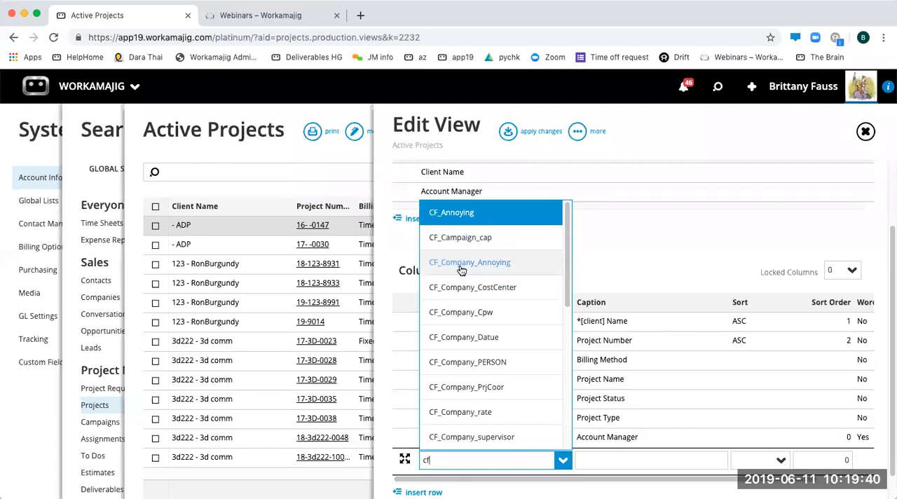
pyautogui.scroll(-2, 459, 427)
pyautogui.scroll(-5, 458, 428)
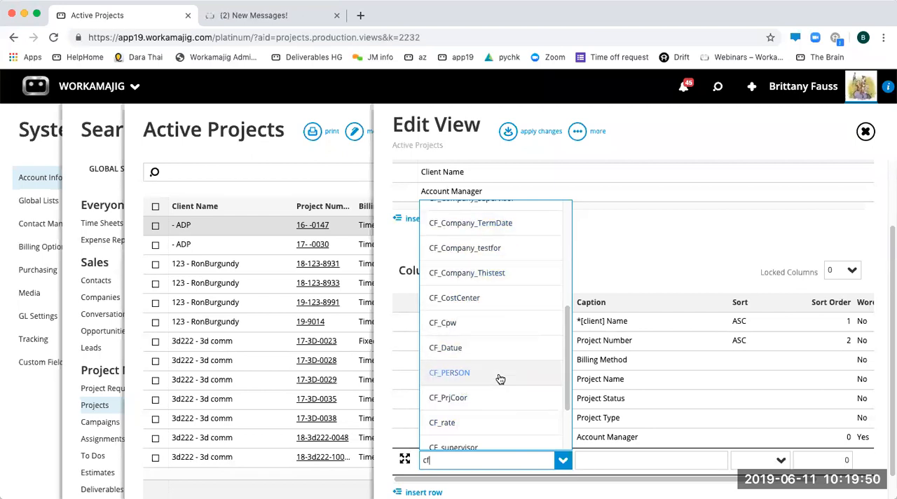
pyautogui.scroll(-2, 499, 378)
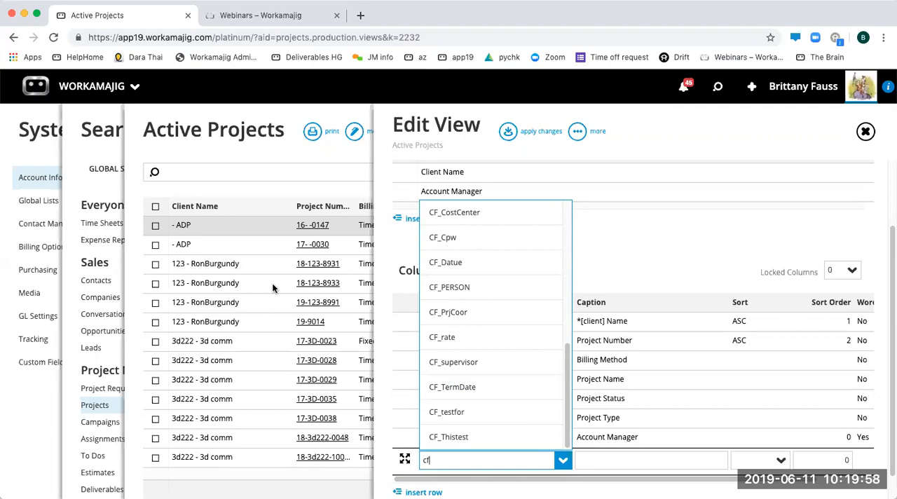
pyautogui.click(685, 253)
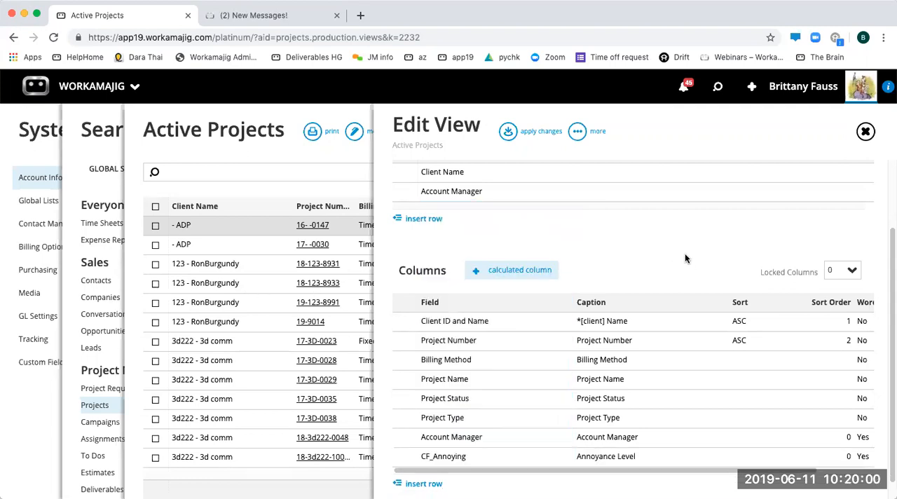
# - Check which dataset the view uses in its settings, and return to the layout's column list
pyautogui.scroll(3, 666, 242)
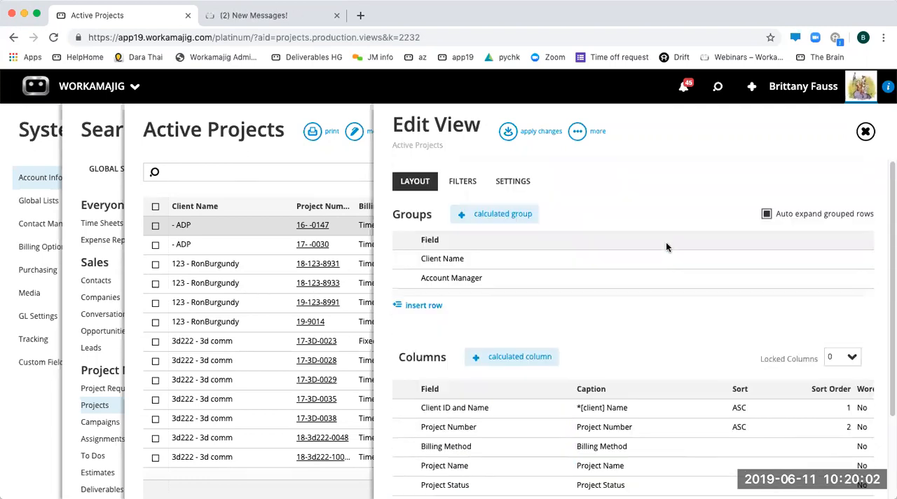
pyautogui.click(514, 184)
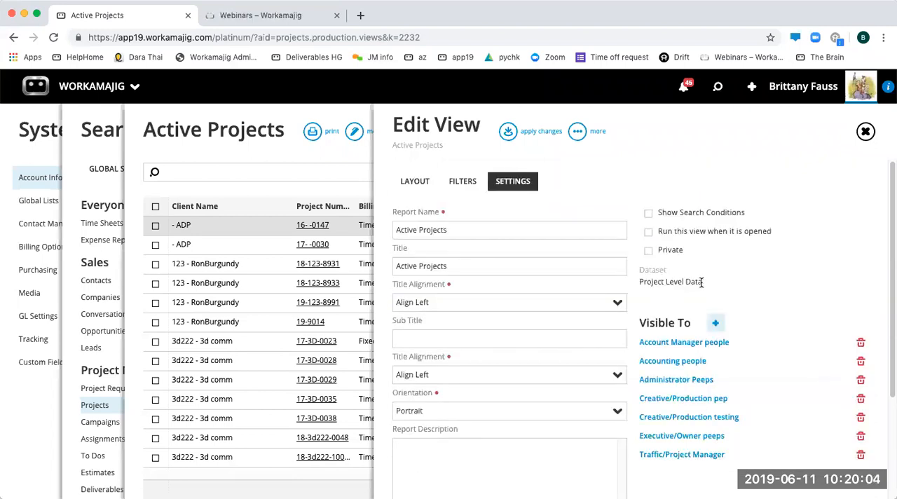
pyautogui.moveTo(637, 282); pyautogui.dragTo(716, 284)
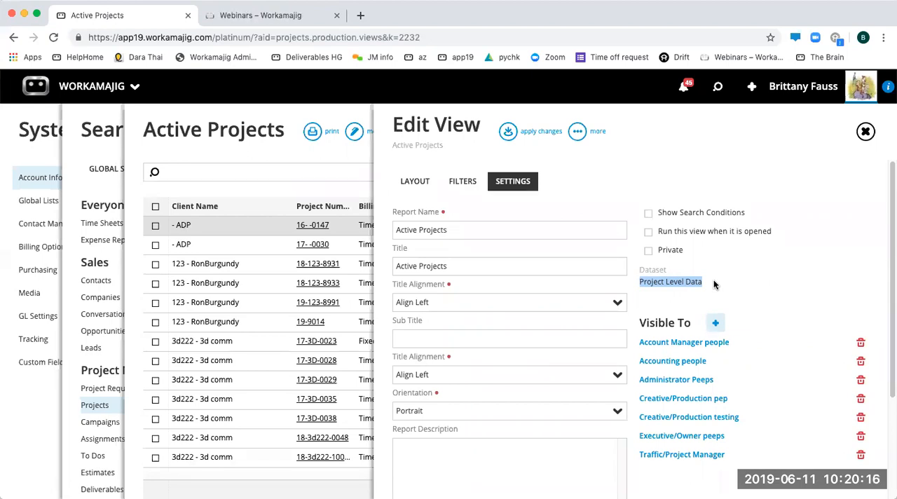
pyautogui.click(415, 181)
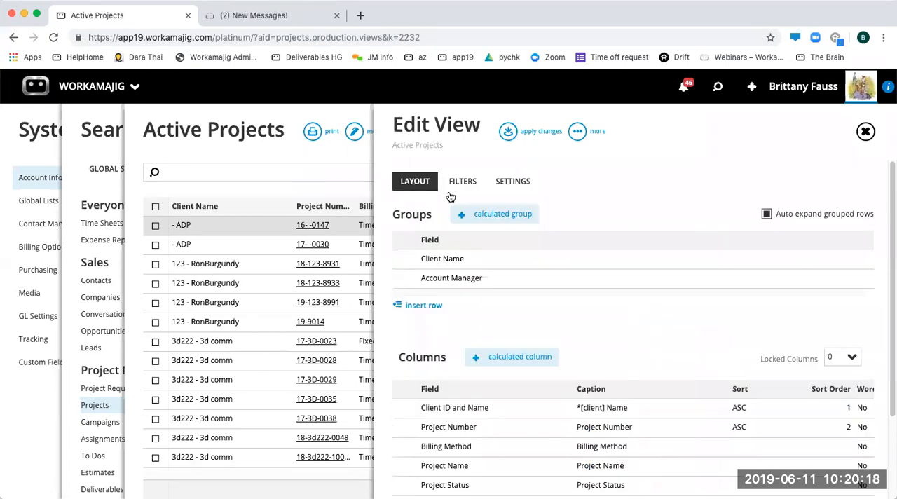
pyautogui.scroll(-3, 459, 389)
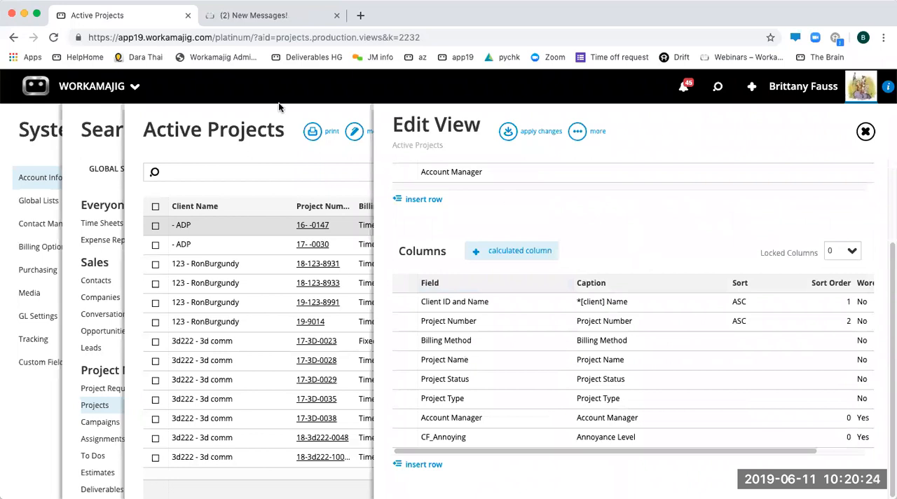
# - Highlight the server part of the page's web address, and clear the highlight
pyautogui.moveTo(190, 37); pyautogui.dragTo(111, 37)
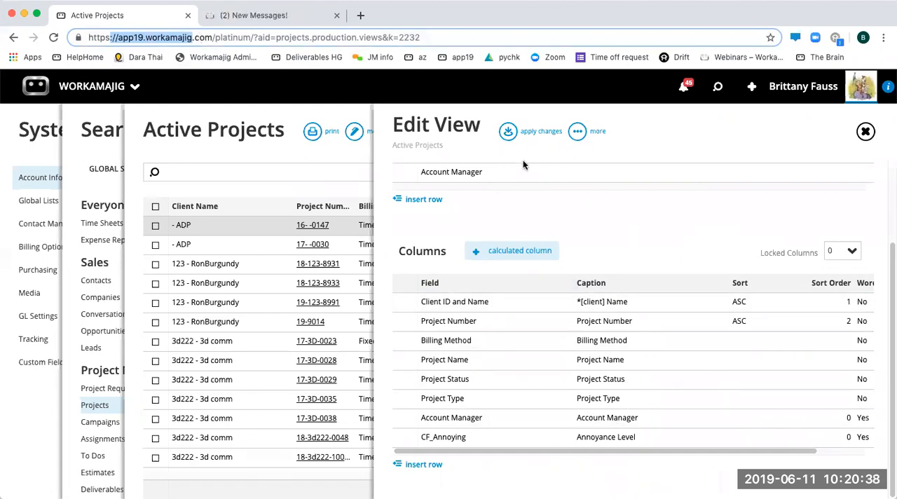
pyautogui.click(637, 223)
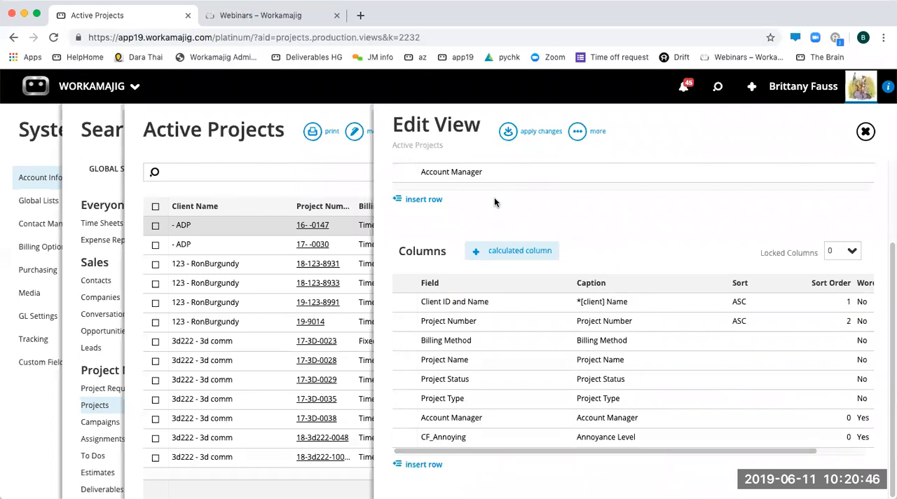
pyautogui.scroll(3, 650, 243)
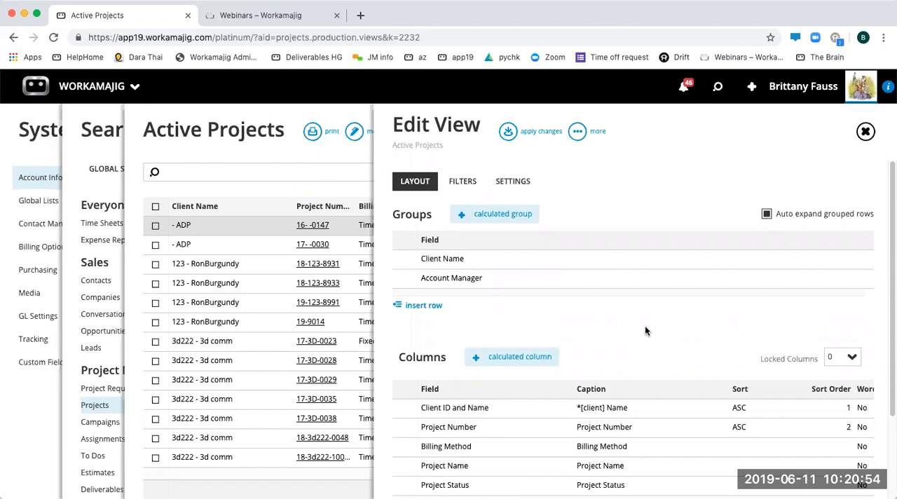
# - Open the caption of the Client ID and Name column for editing and review the captions of the other columns
pyautogui.scroll(-3, 647, 323)
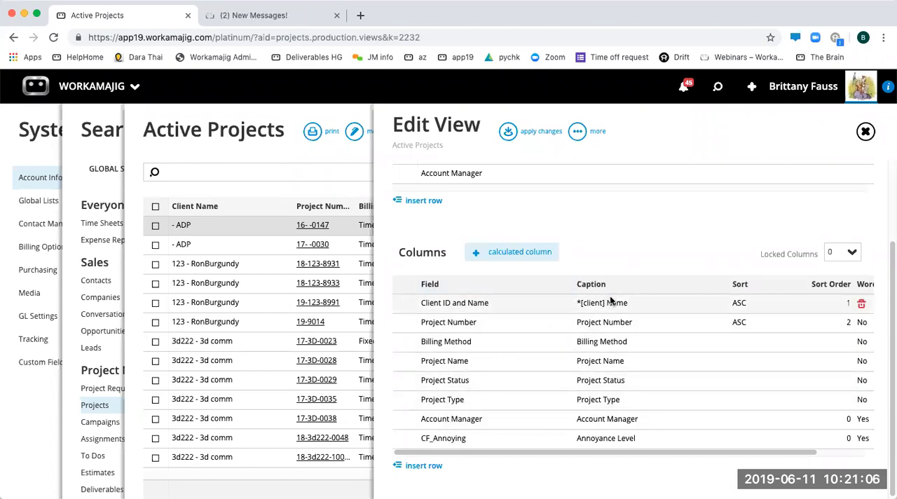
pyautogui.click(639, 305)
pyautogui.click(642, 306)
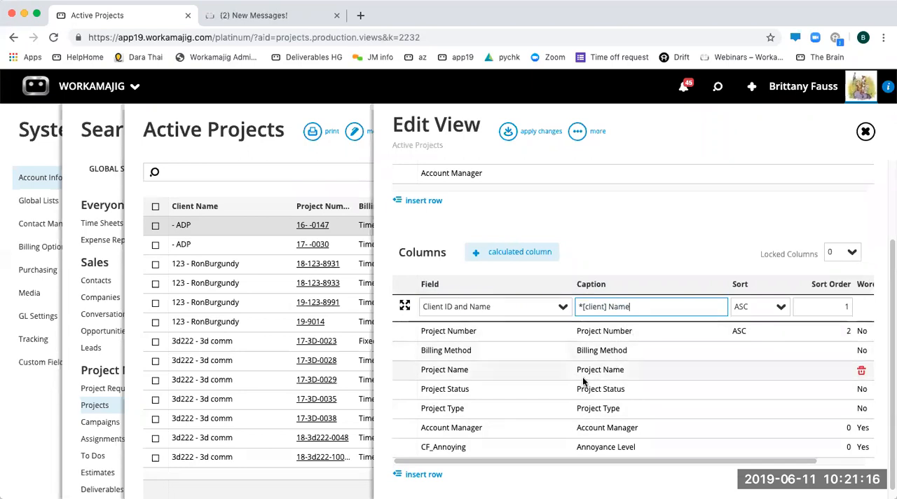
pyautogui.scroll(-1, 571, 450)
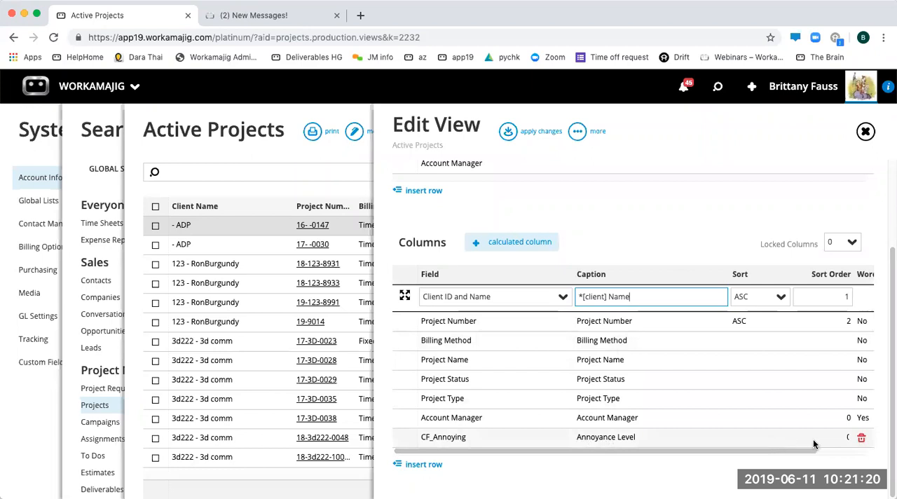
# - Change the caption of the CF_Annoying column to "difficulty" and apply the view changes
pyautogui.click(609, 437)
pyautogui.moveTo(673, 433); pyautogui.dragTo(573, 433)
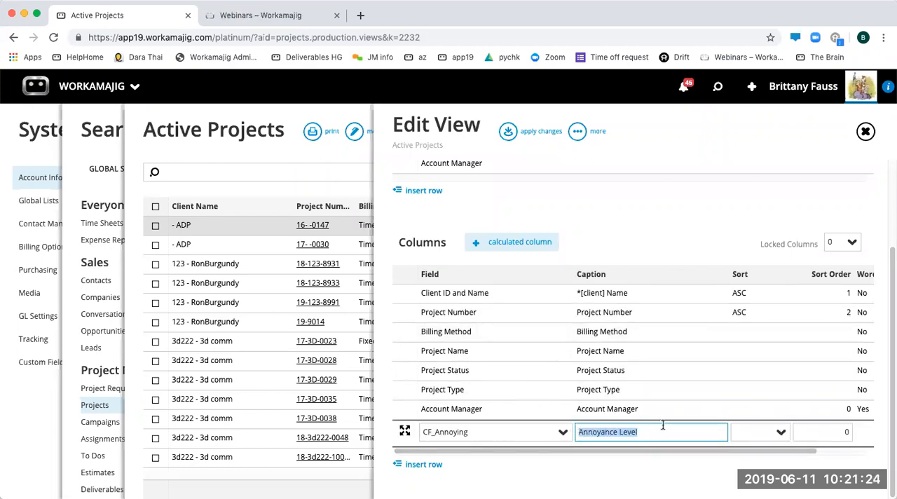
pyautogui.write('difficulty')
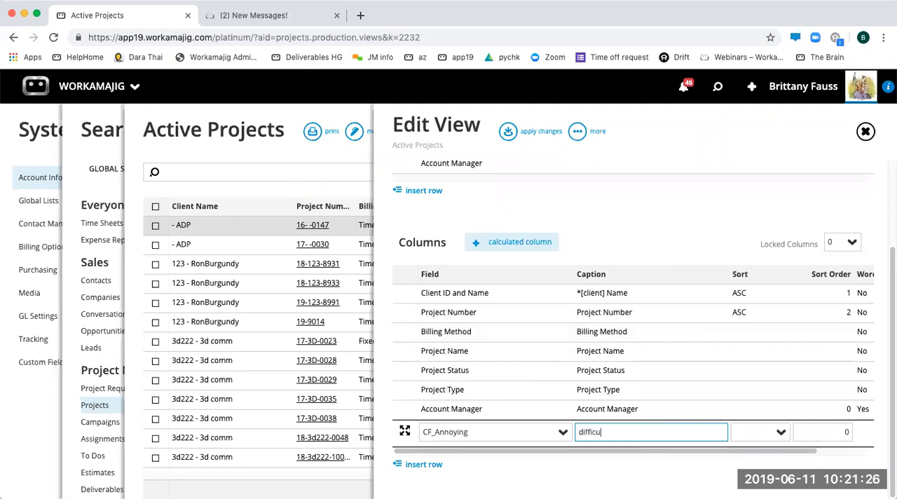
pyautogui.click(681, 194)
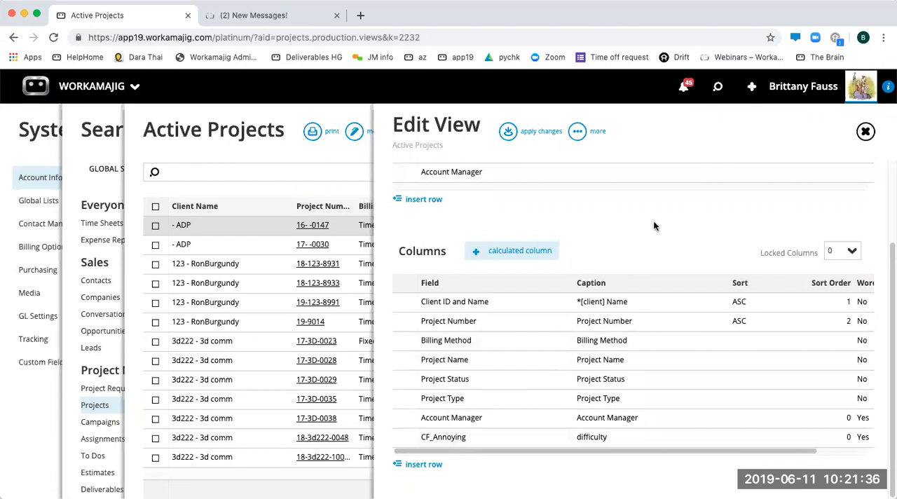
pyautogui.scroll(3, 654, 221)
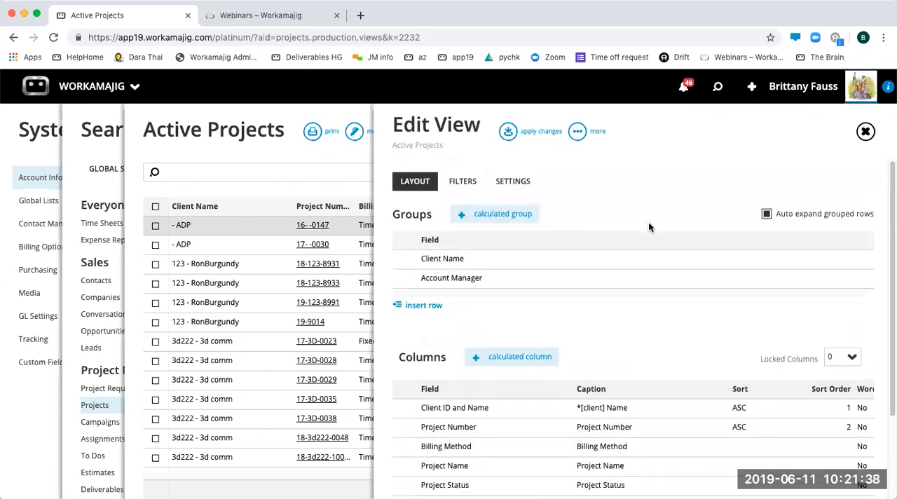
pyautogui.click(511, 132)
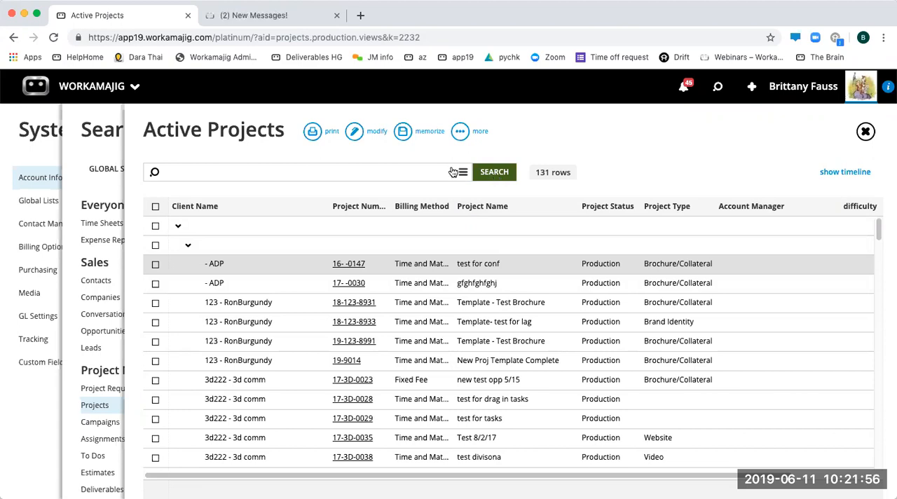
# - Reopen the view's settings to check its visibility groups, close the editor, and rerun the Active Projects search
pyautogui.click(355, 133)
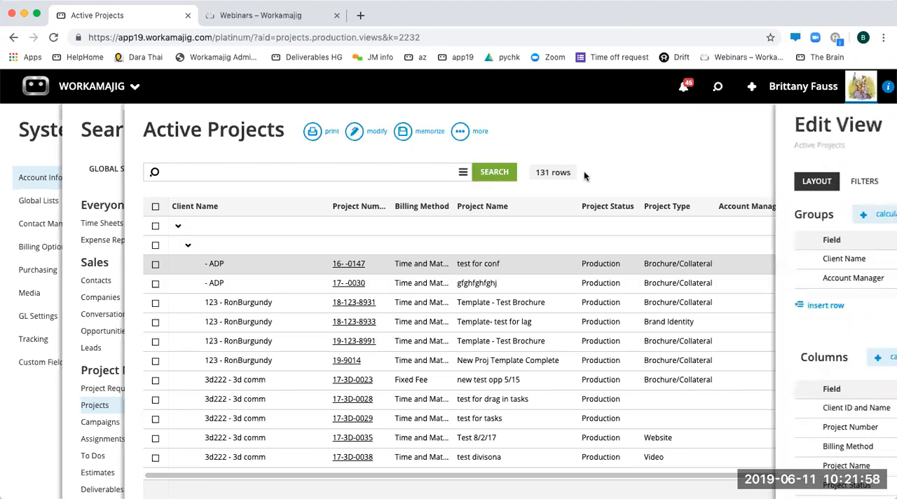
pyautogui.click(510, 183)
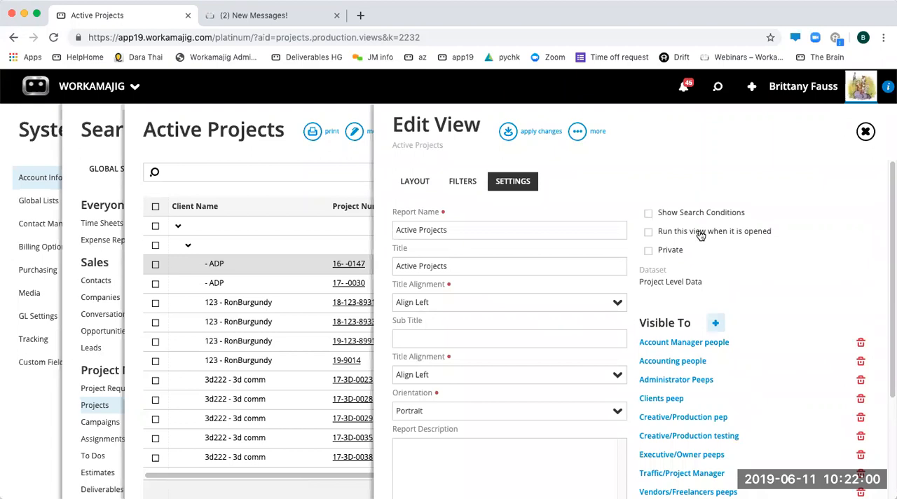
pyautogui.click(866, 131)
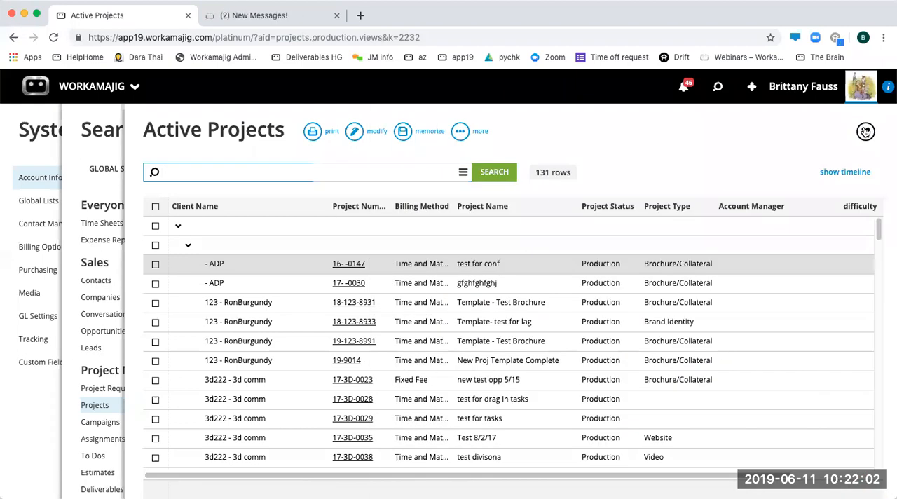
pyautogui.click(493, 176)
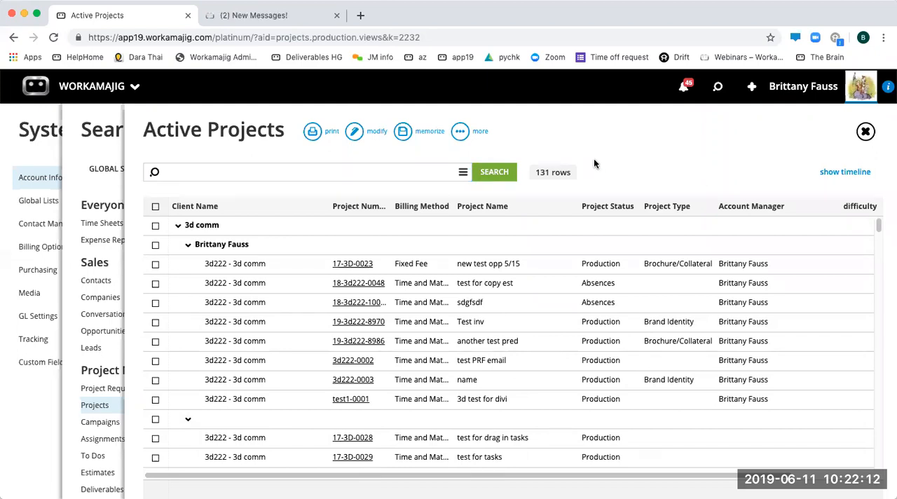
# - Open the detailed search criteria for Active Projects and examine the Status options and Project Name field
pyautogui.click(463, 172)
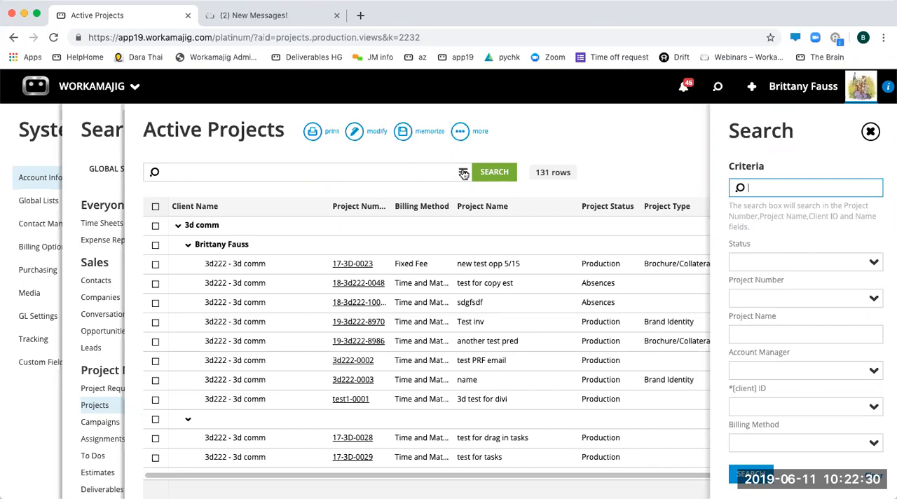
pyautogui.click(877, 265)
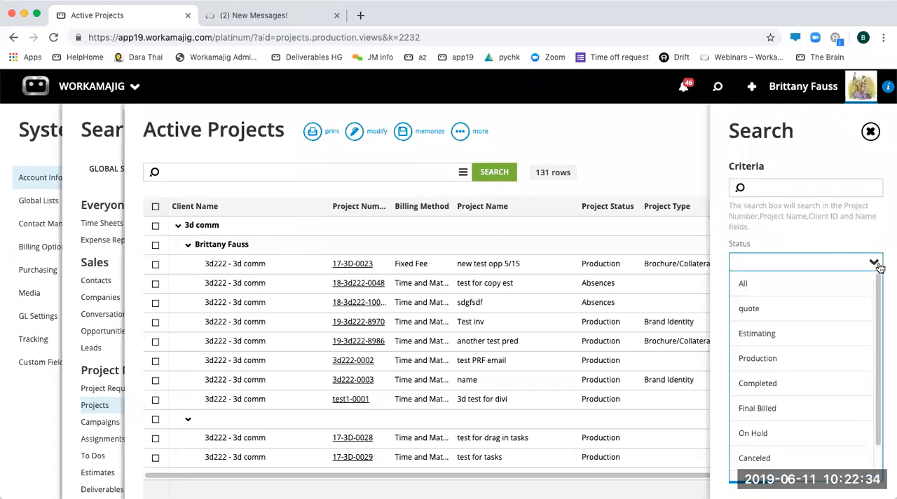
pyautogui.click(880, 265)
pyautogui.click(850, 341)
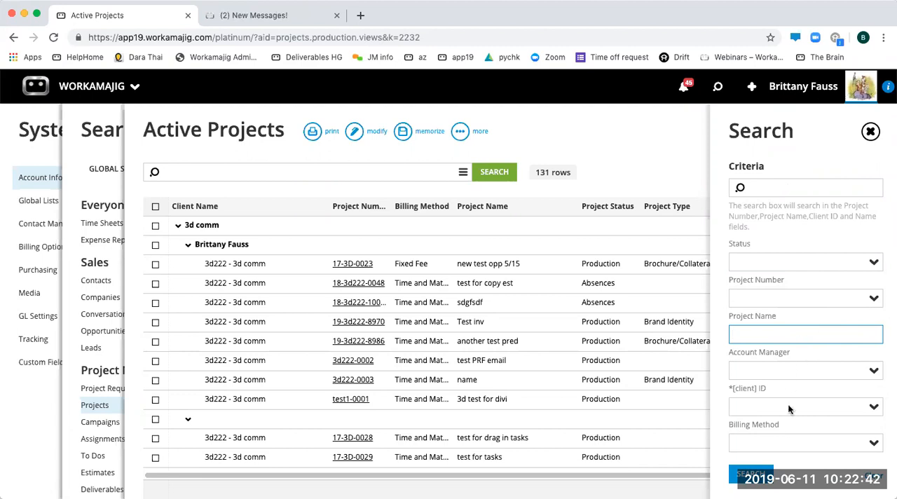
pyautogui.click(768, 263)
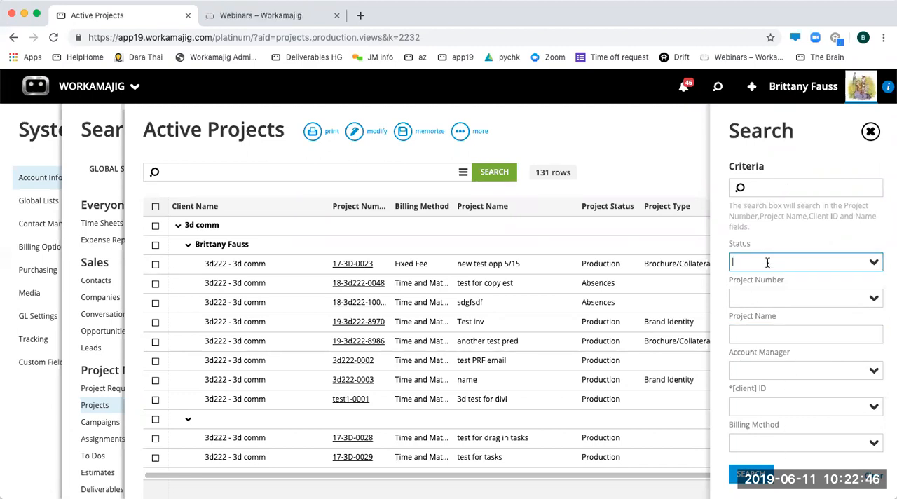
# - Filter the Active Projects list by the billing method Time and Materials
pyautogui.click(786, 440)
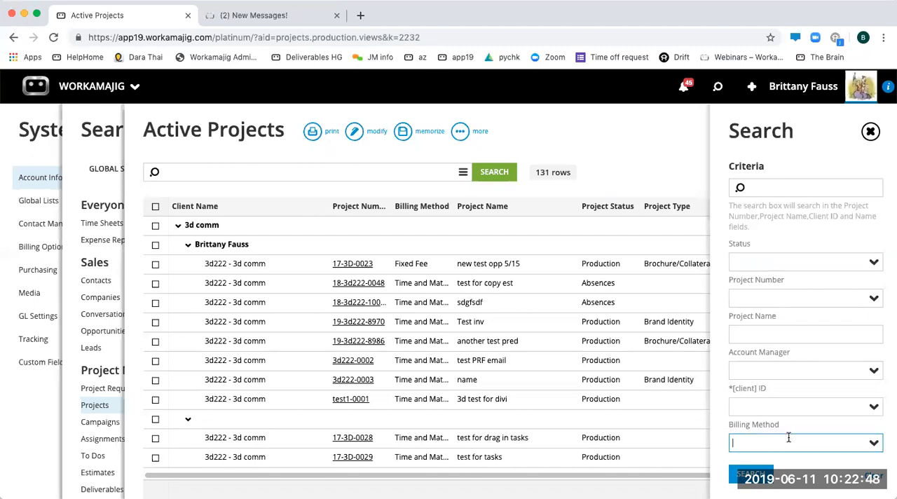
pyautogui.write('tim')
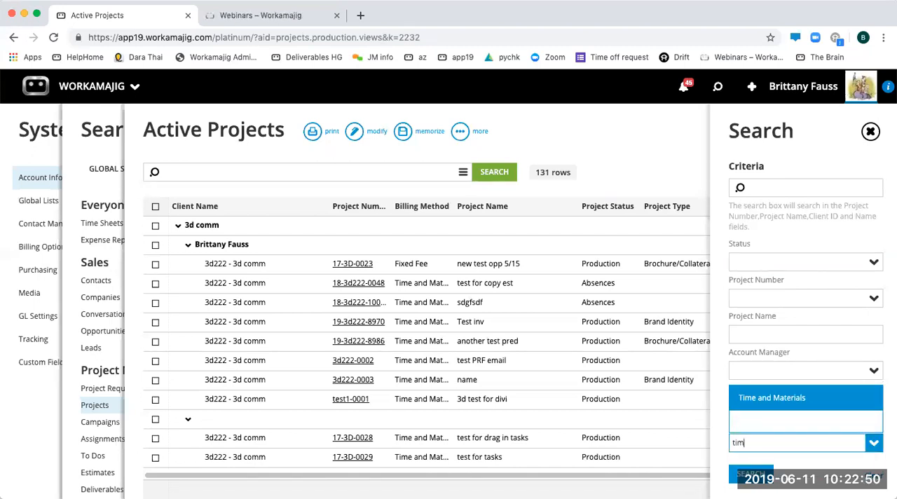
pyautogui.click(771, 398)
pyautogui.click(750, 475)
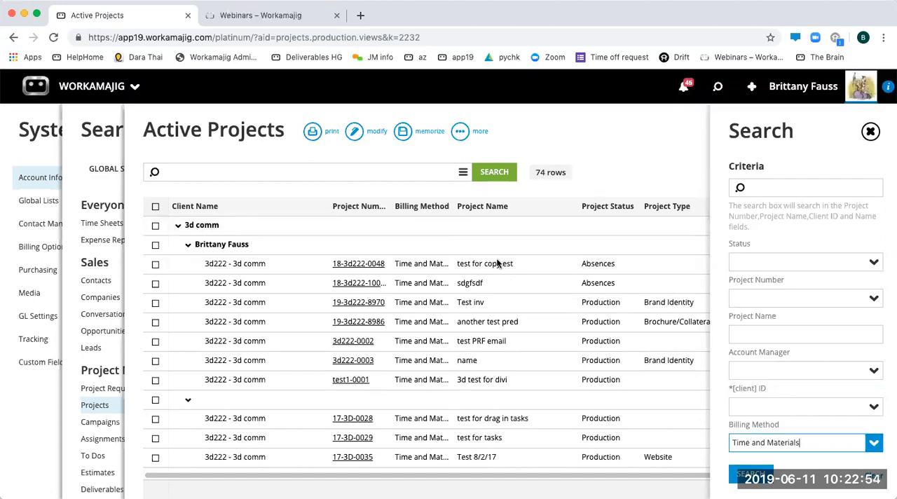
# - Close the search criteria and look through the filtered Active Projects list grouped by client and account manager
pyautogui.click(589, 153)
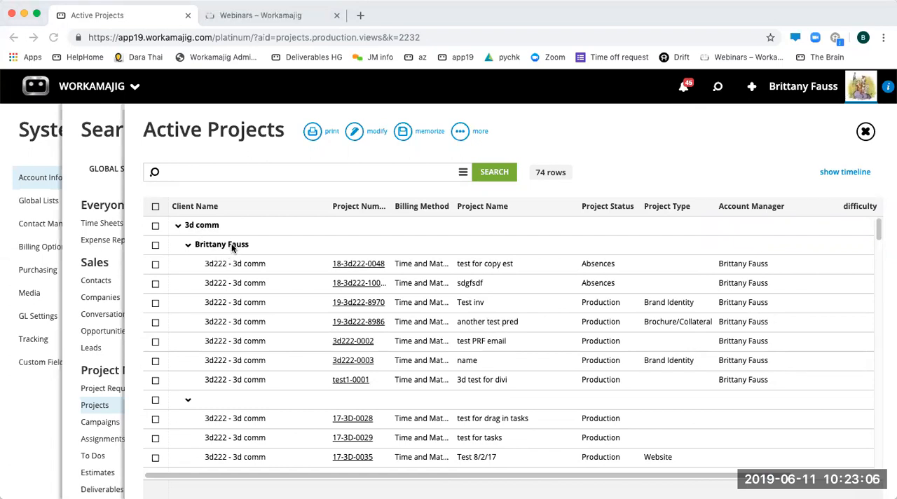
pyautogui.scroll(-5, 247, 284)
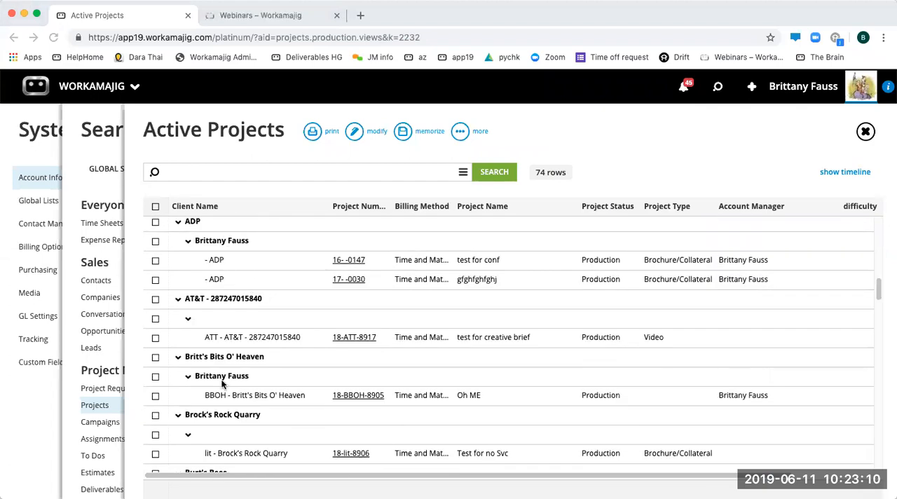
pyautogui.scroll(-5, 224, 393)
pyautogui.scroll(-3, 238, 386)
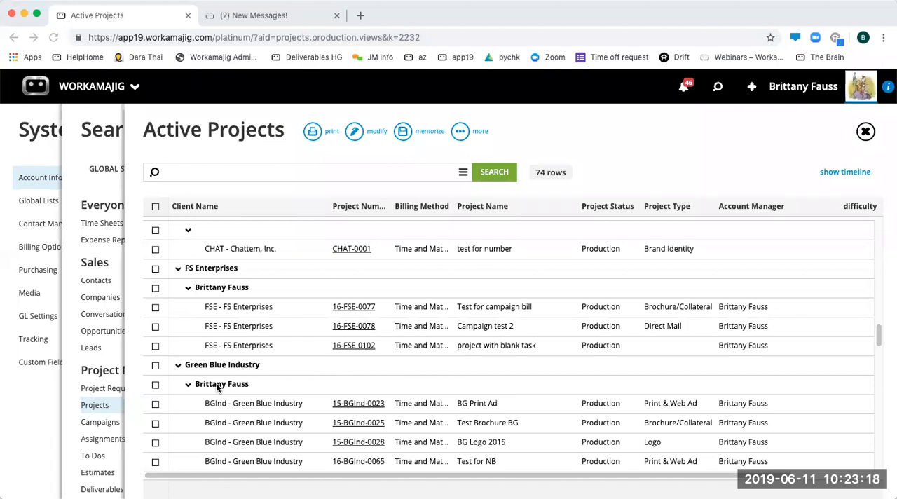
pyautogui.scroll(-1, 266, 439)
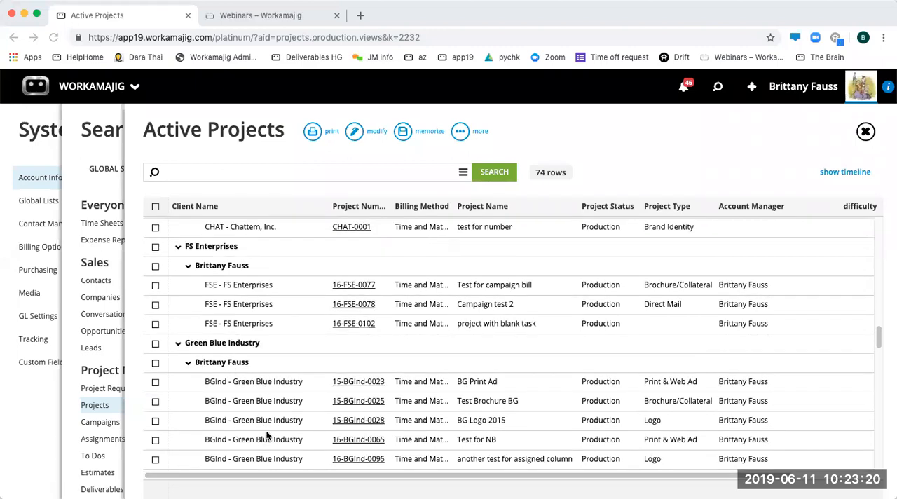
pyautogui.scroll(5, 276, 418)
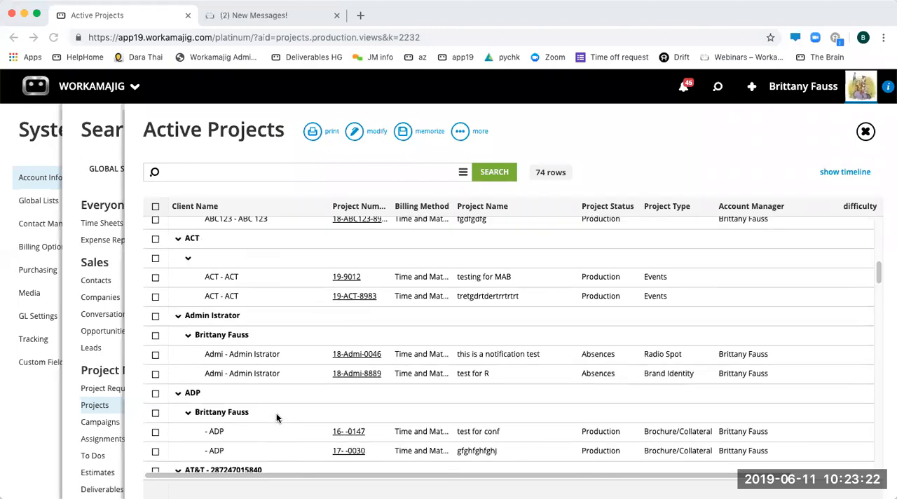
pyautogui.scroll(5, 276, 418)
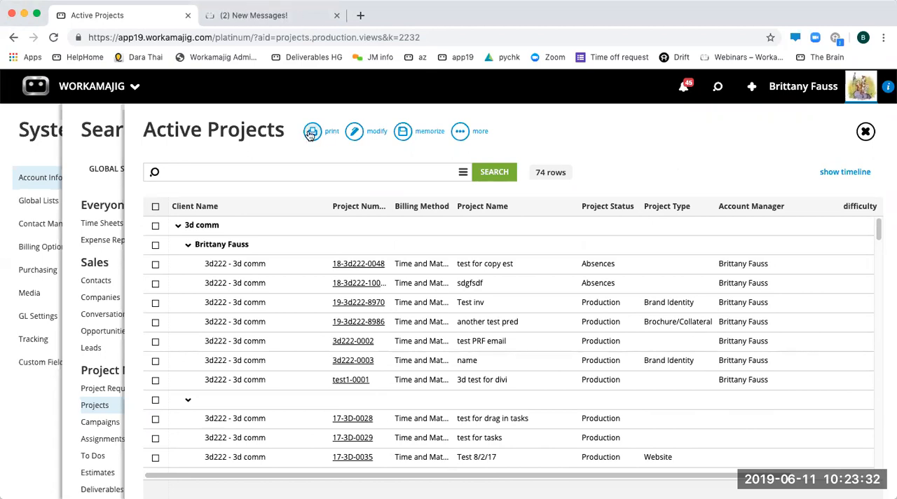
# - Generate a PDF of the Active Projects report and look through its pages
pyautogui.click(310, 134)
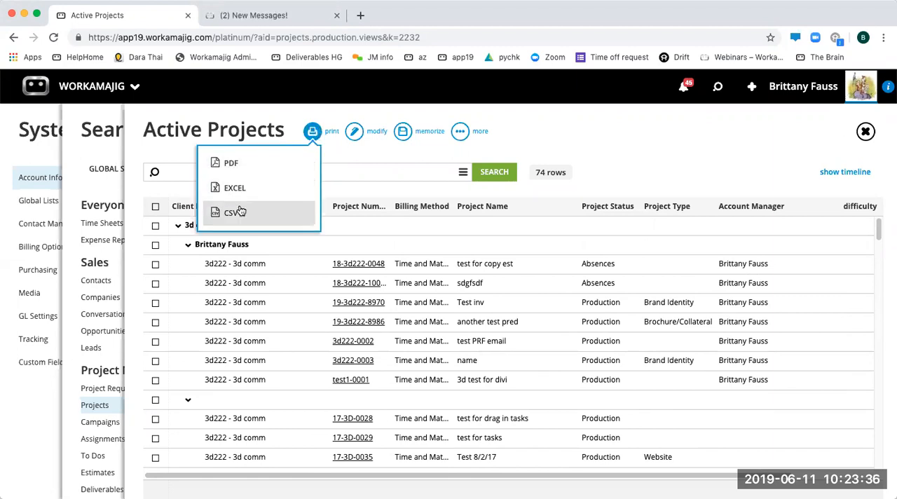
pyautogui.click(231, 164)
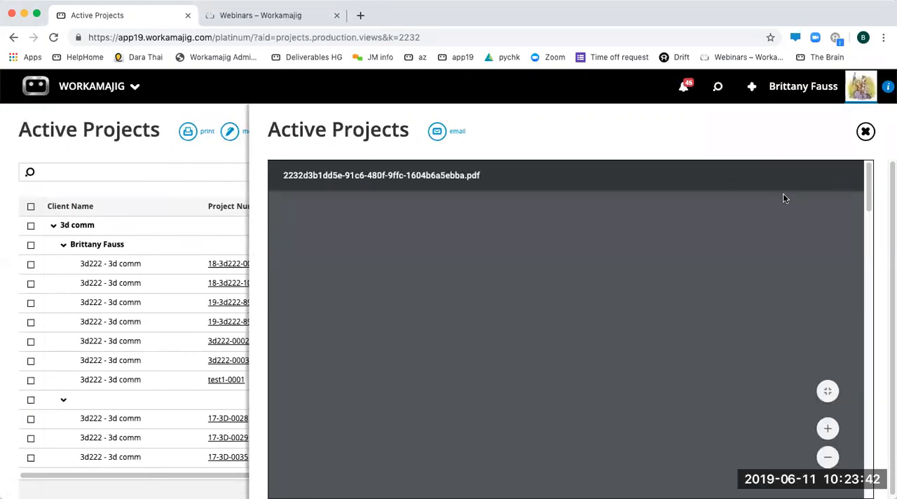
pyautogui.scroll(-5, 567, 275)
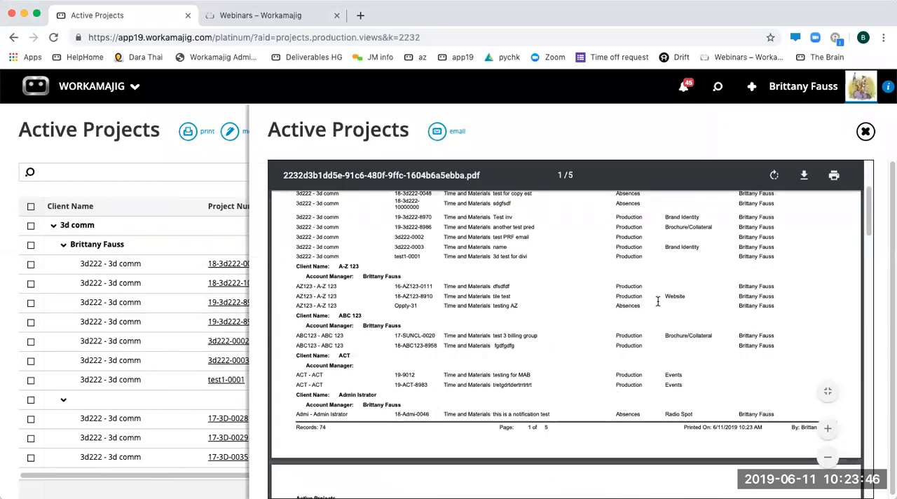
pyautogui.scroll(-5, 658, 302)
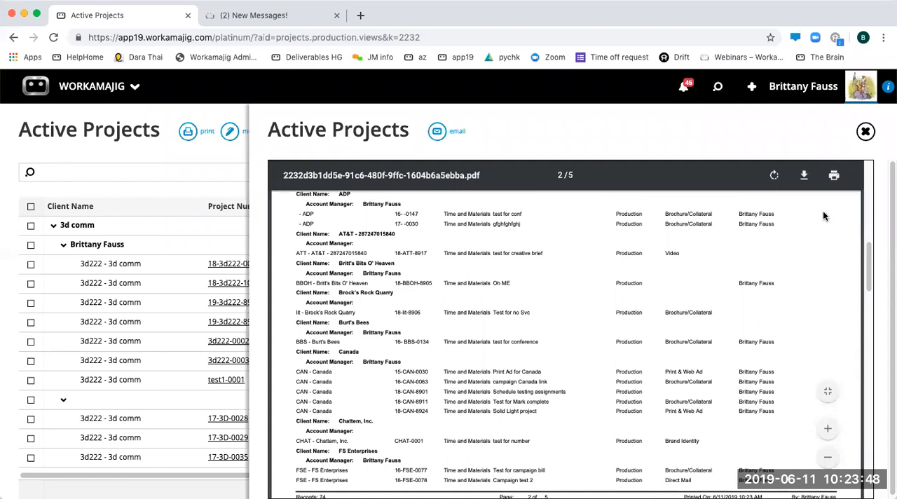
# - Examine the PDF report's email form without sending it, close the report, and check the available print formats
pyautogui.click(445, 133)
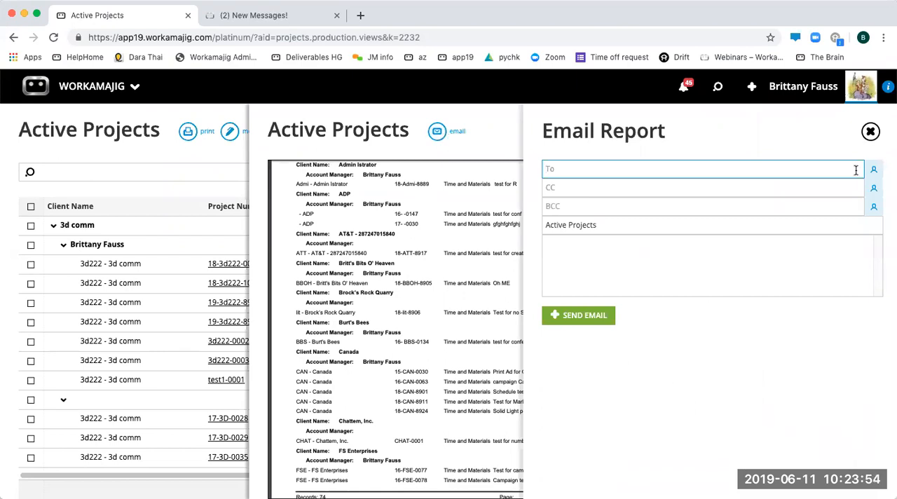
pyautogui.click(632, 232)
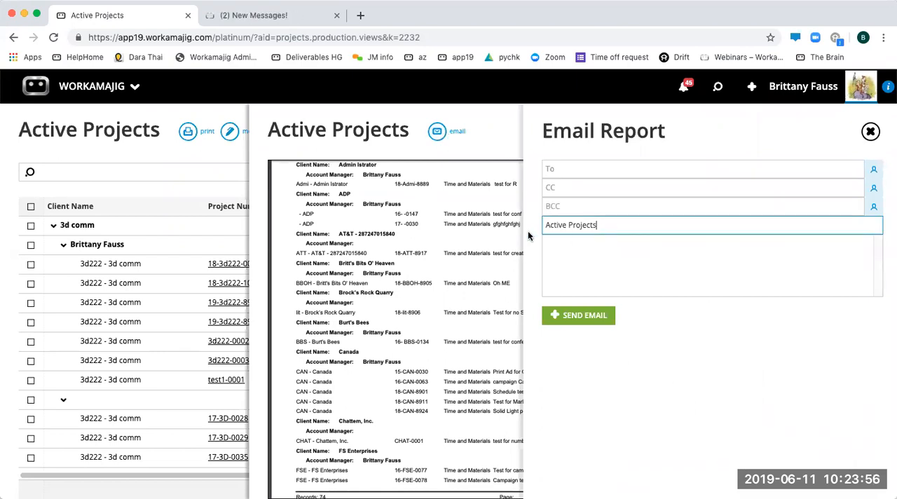
pyautogui.moveTo(613, 225); pyautogui.dragTo(540, 226)
pyautogui.click(589, 254)
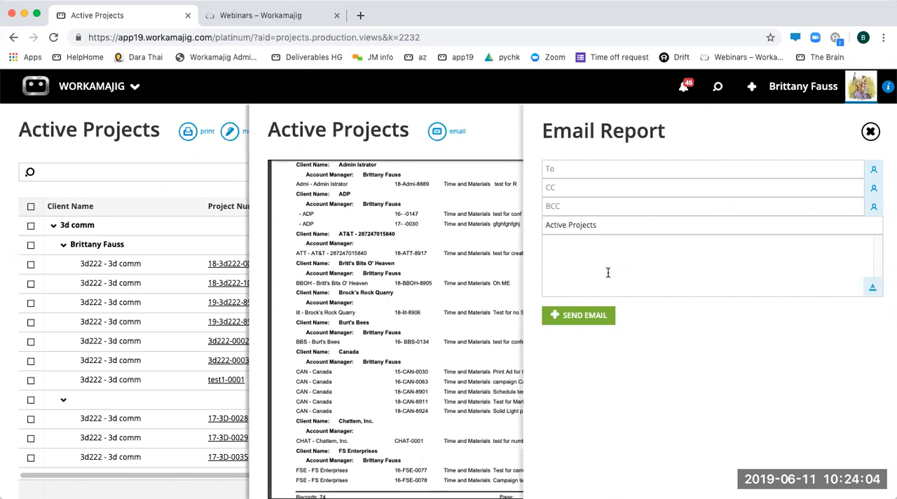
pyautogui.click(871, 131)
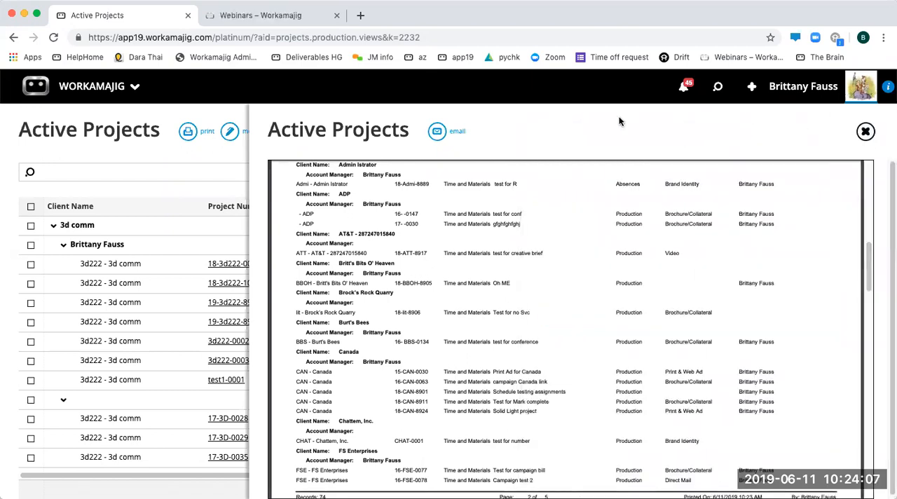
pyautogui.click(866, 131)
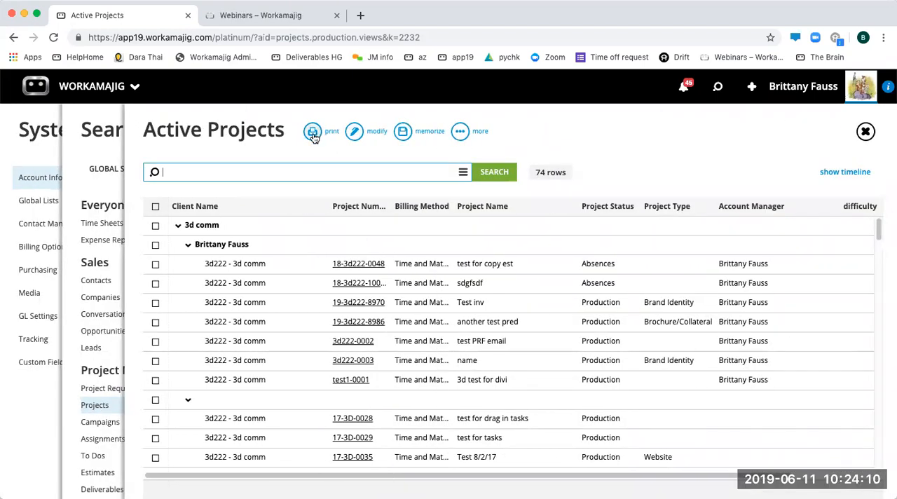
pyautogui.click(319, 132)
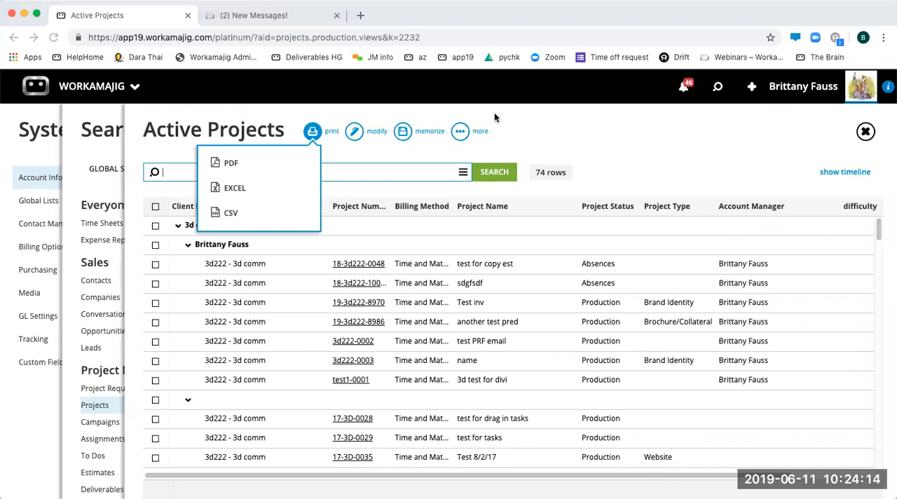
pyautogui.click(699, 132)
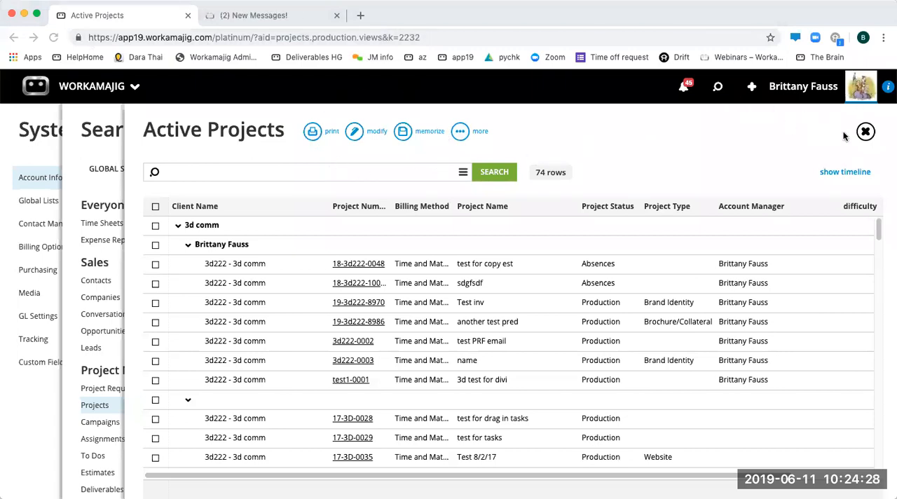
# - Turn off automatic expansion of grouped rows in the Active Projects view, apply the change, and look through the client groups
pyautogui.click(356, 135)
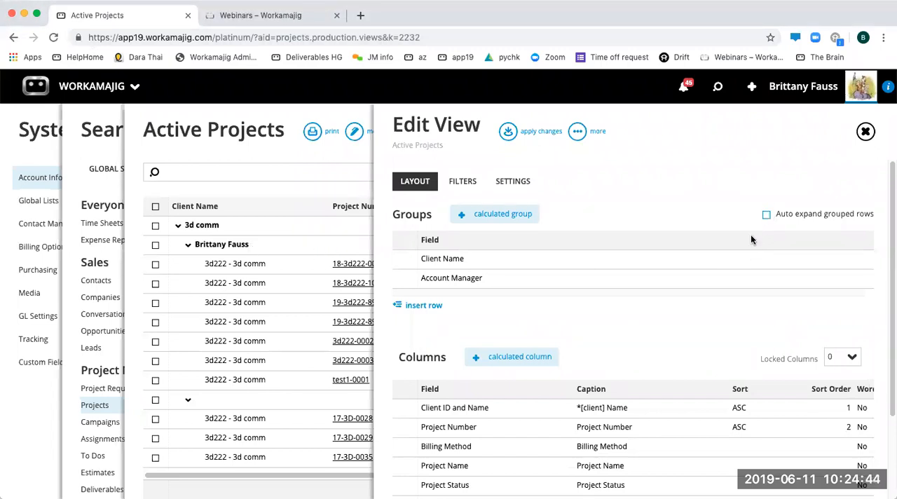
pyautogui.click(530, 130)
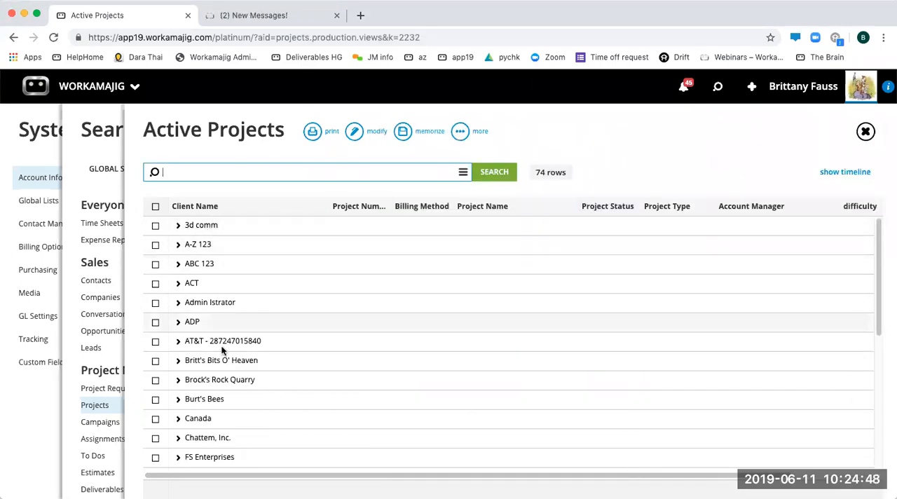
pyautogui.scroll(-10, 245, 364)
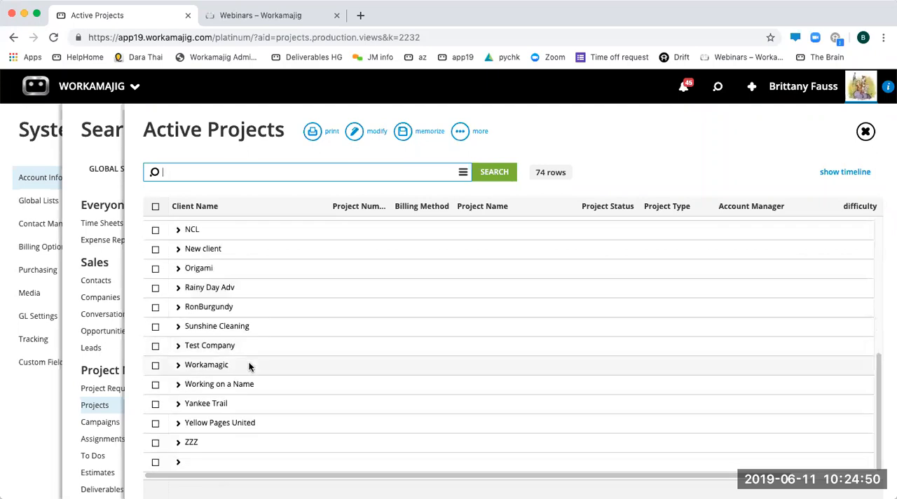
pyautogui.scroll(10, 352, 334)
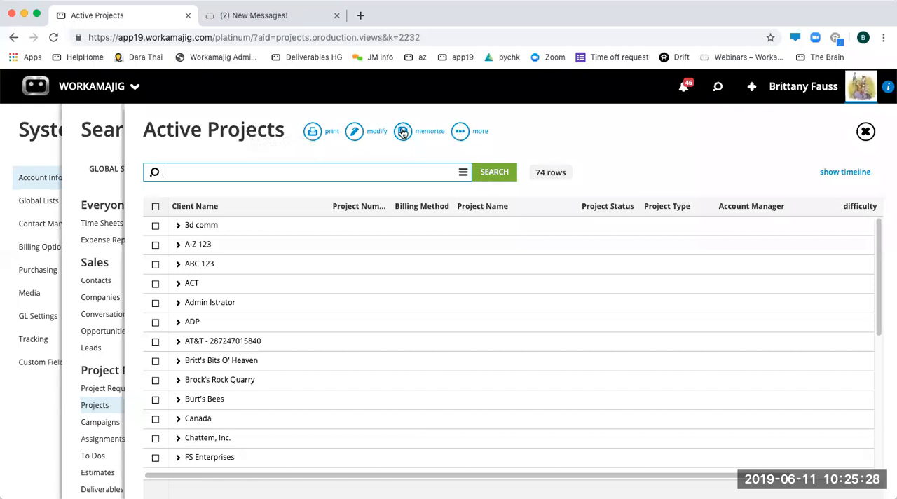
pyautogui.click(658, 151)
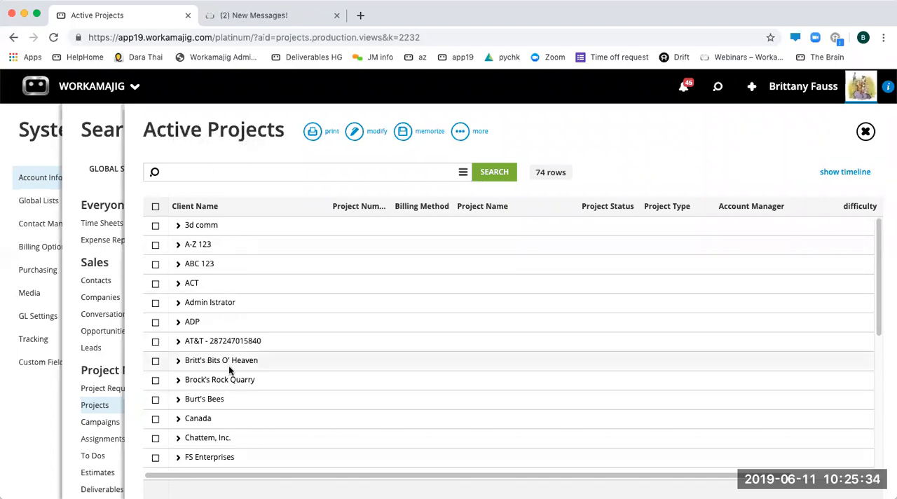
# - Make a copy of the Active Projects view from its view editor and confirm the copying
pyautogui.click(358, 137)
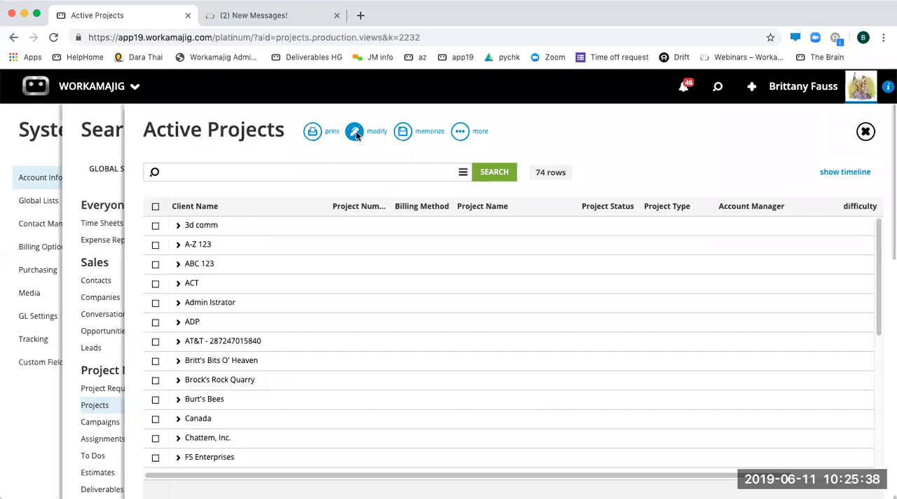
pyautogui.click(577, 132)
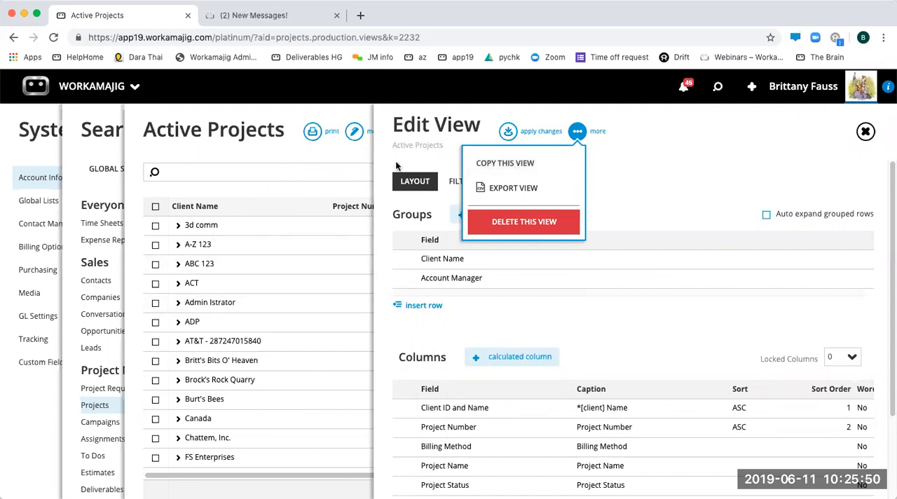
pyautogui.click(537, 165)
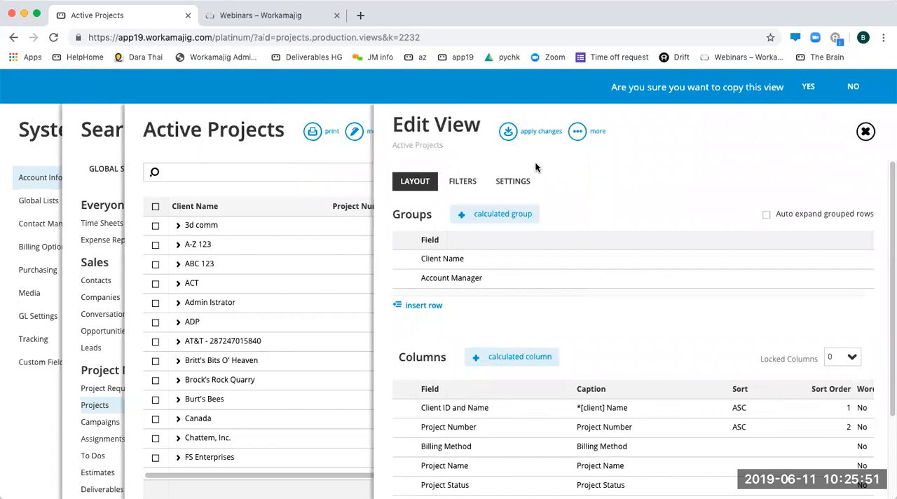
pyautogui.click(809, 87)
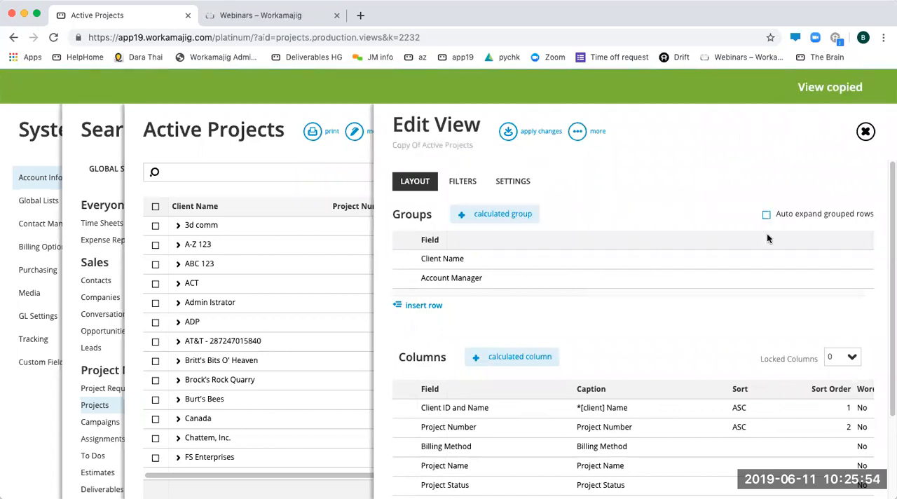
# - Turn on automatic expansion of grouped rows in the copied view and apply the changes
pyautogui.click(766, 214)
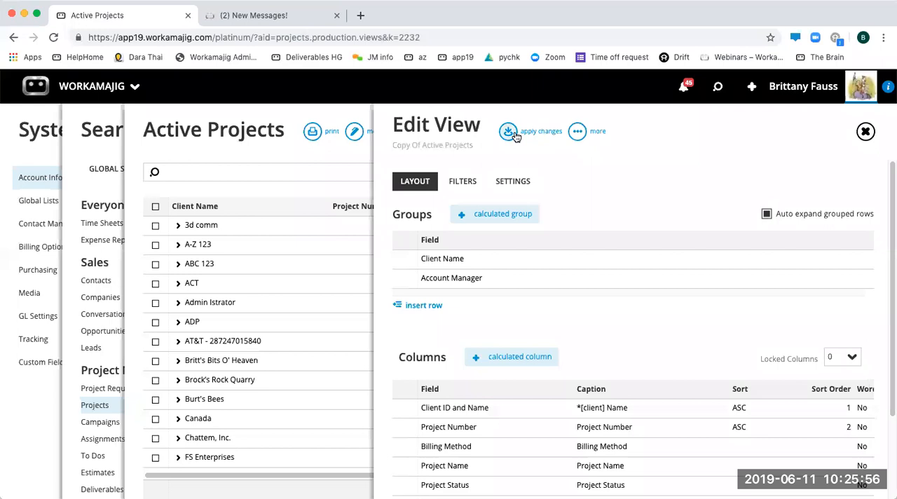
pyautogui.click(510, 133)
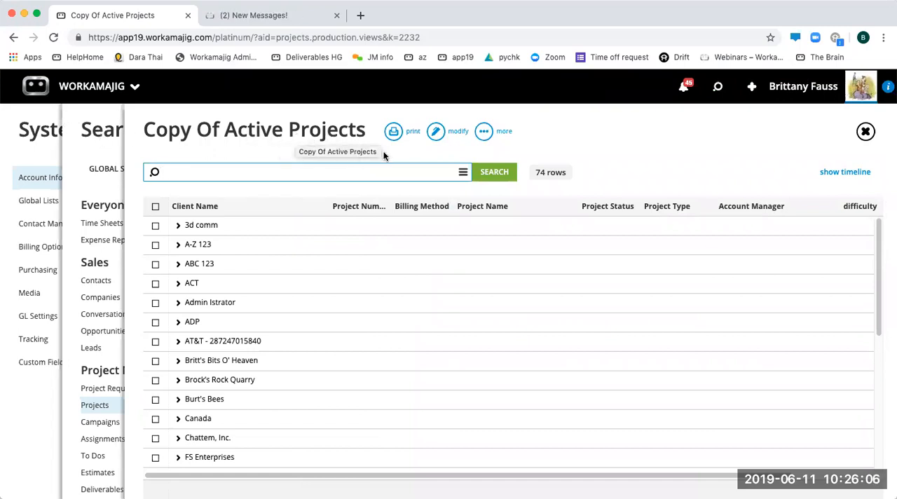
pyautogui.click(707, 137)
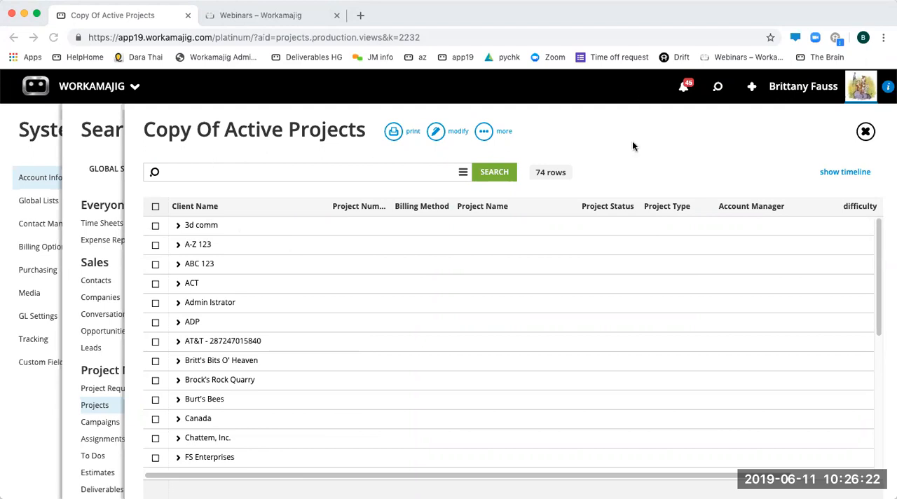
# - Open the project custom fields in System Setup and look through the available fields
pyautogui.click(114, 94)
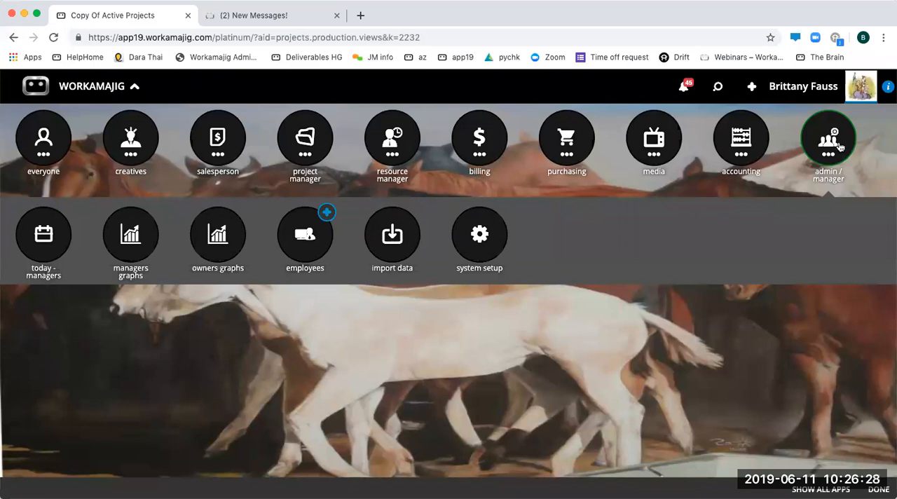
pyautogui.click(478, 239)
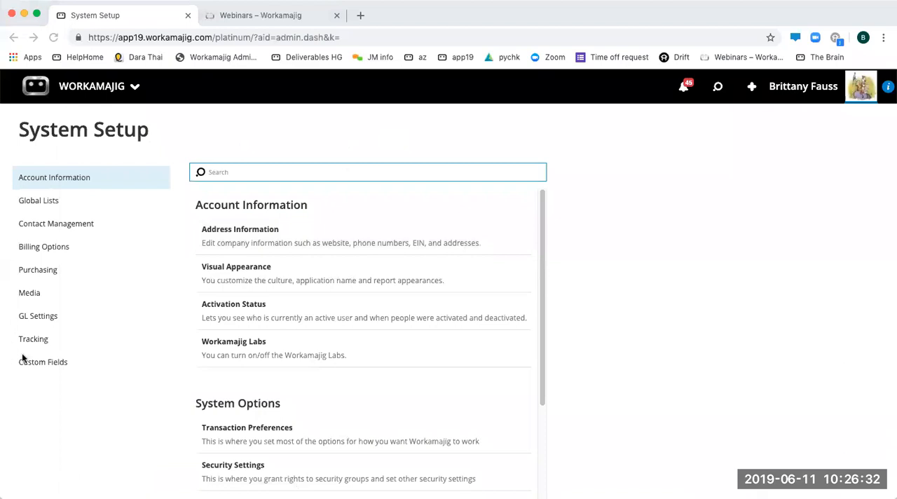
pyautogui.click(43, 366)
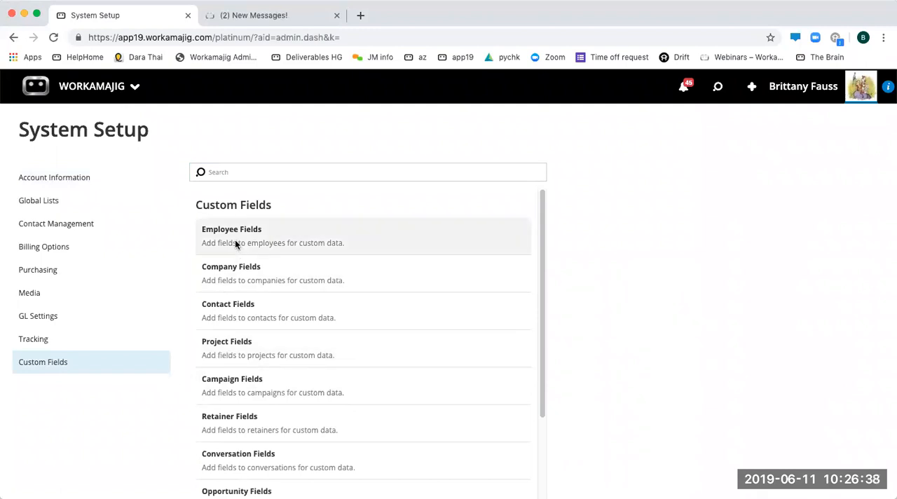
pyautogui.click(234, 351)
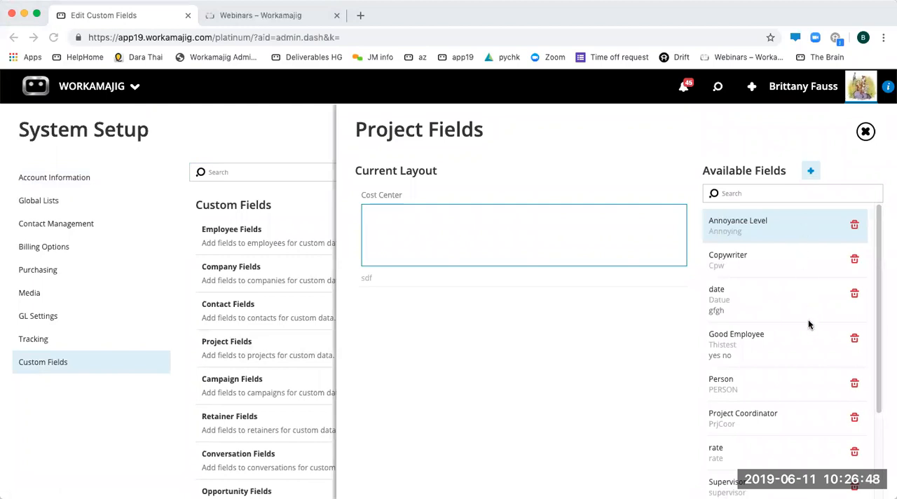
pyautogui.scroll(-3, 775, 399)
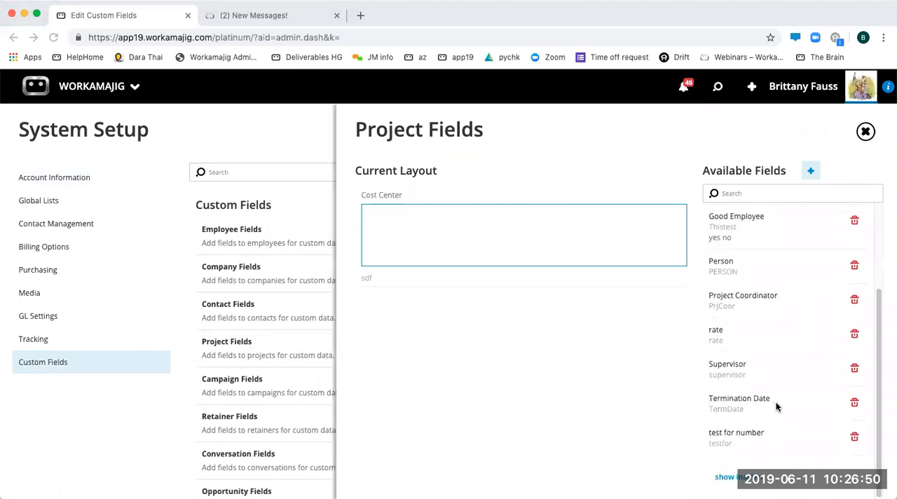
# - Examine the form for a new project custom field, including its display types, and close it without saving
pyautogui.click(810, 171)
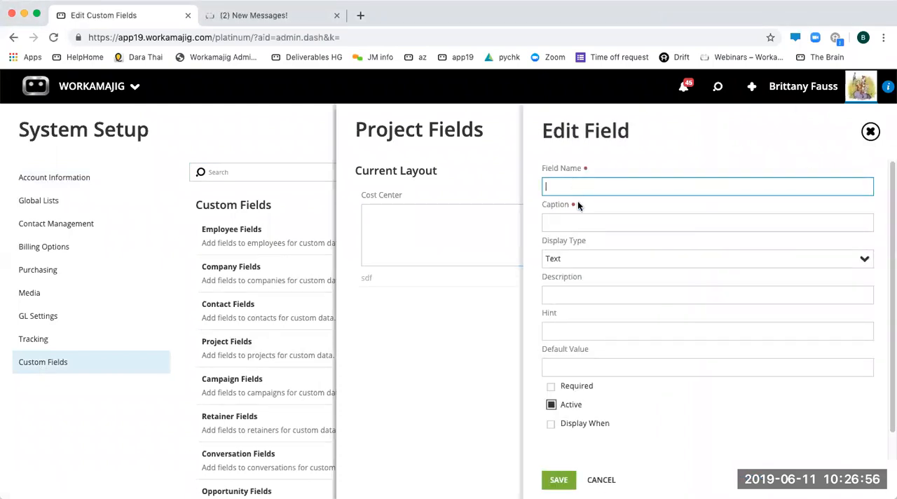
pyautogui.click(574, 223)
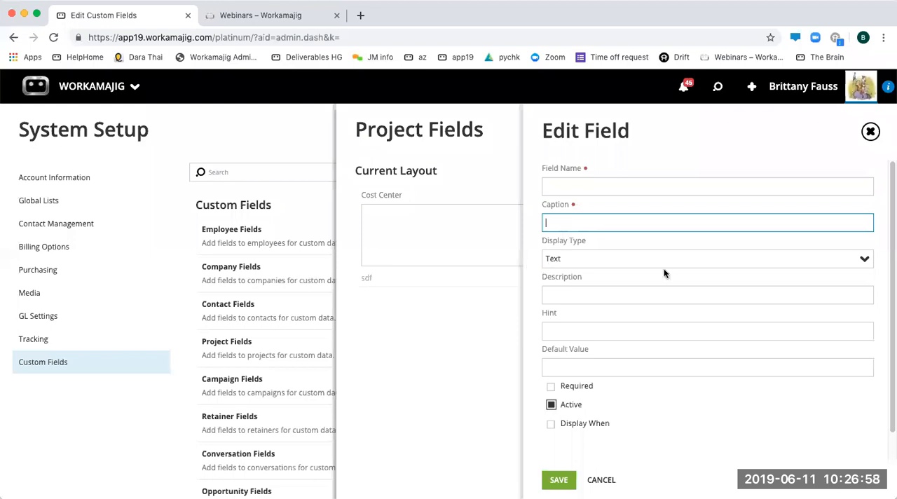
pyautogui.click(851, 262)
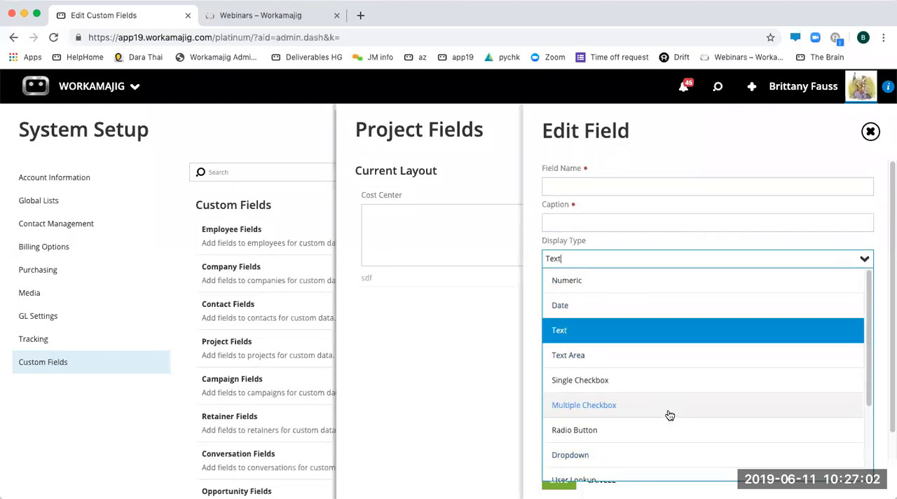
pyautogui.scroll(-3, 796, 393)
pyautogui.click(867, 259)
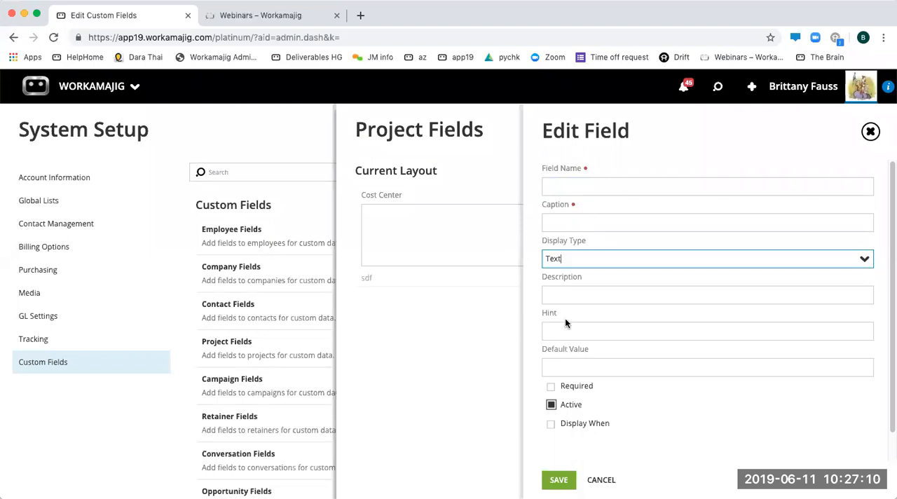
pyautogui.click(582, 333)
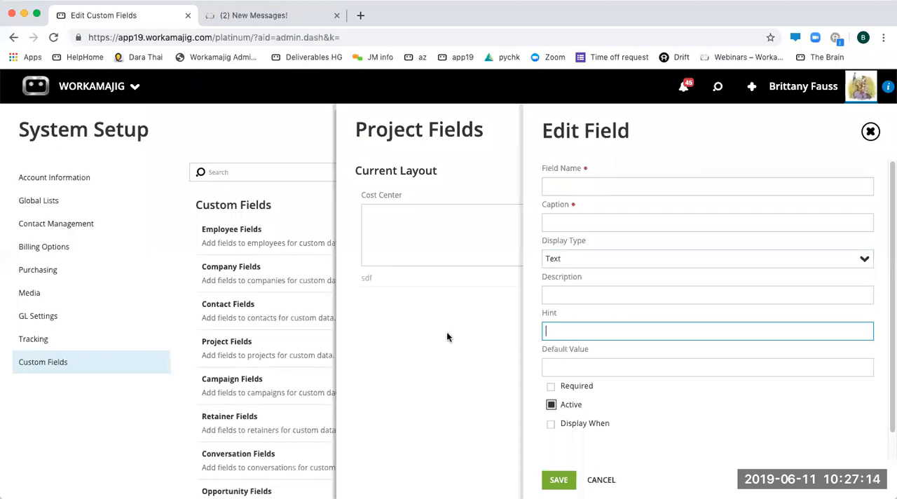
pyautogui.click(648, 371)
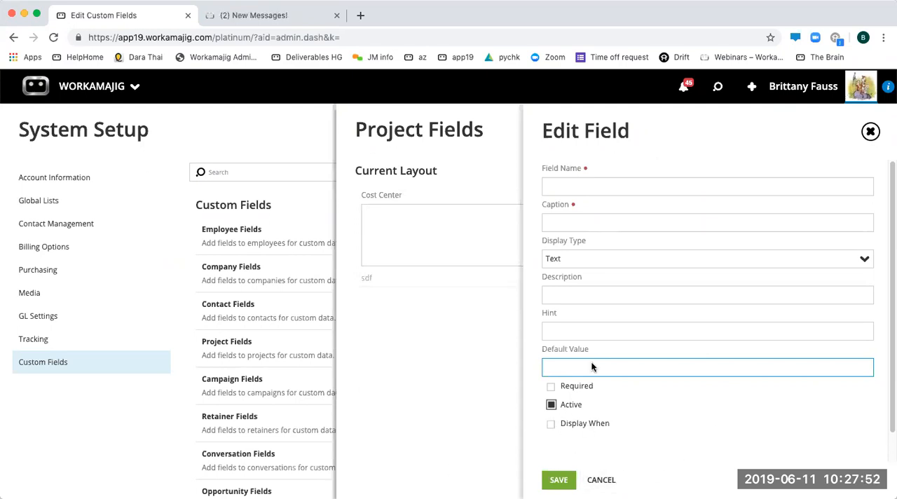
pyautogui.click(869, 137)
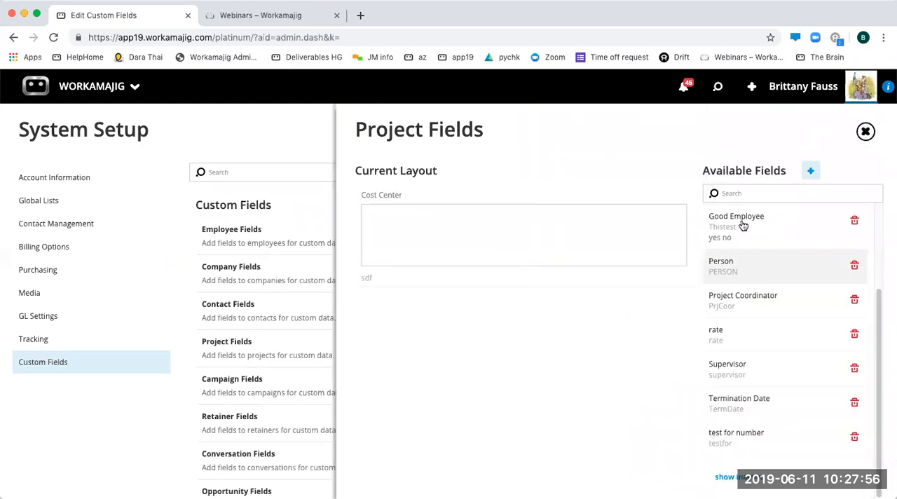
# - Add the Person field above Cost Center in the project custom field layout and close the layout
pyautogui.moveTo(783, 263); pyautogui.dragTo(424, 192)
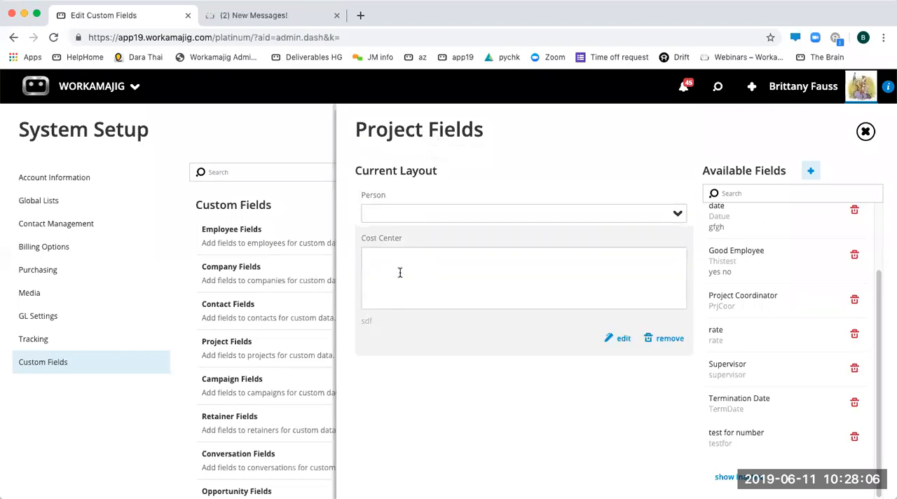
pyautogui.click(296, 135)
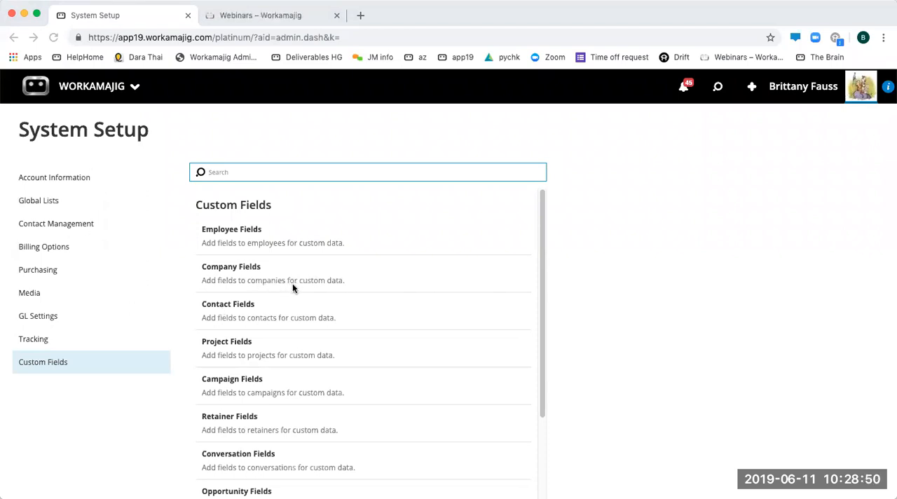
pyautogui.click(113, 114)
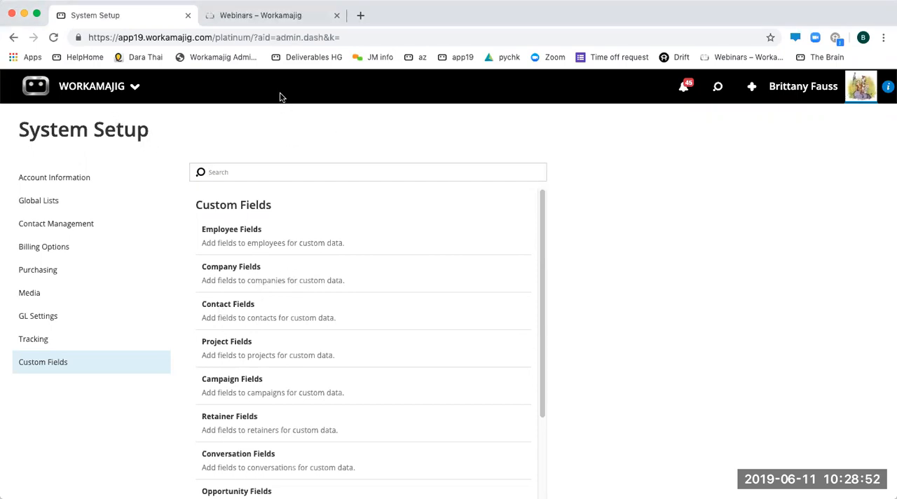
# - Open the Copy Of Active Projects view for editing and show its report settings
pyautogui.click(719, 95)
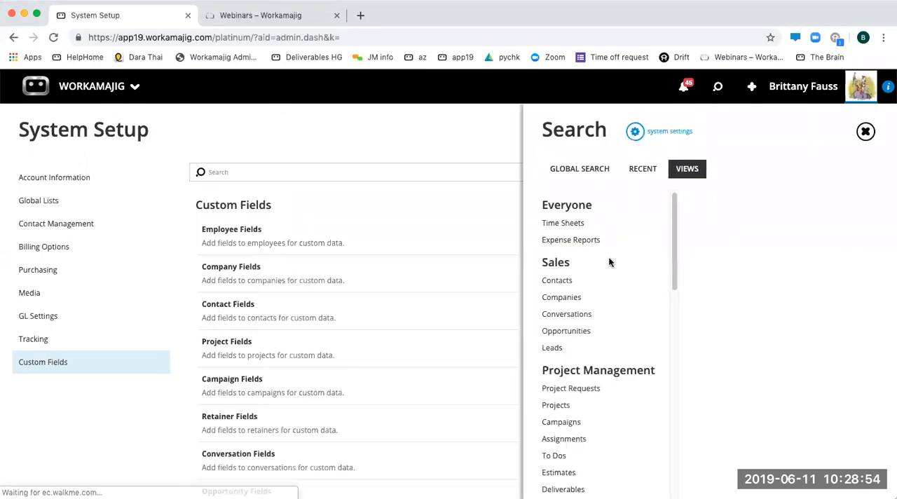
pyautogui.click(557, 406)
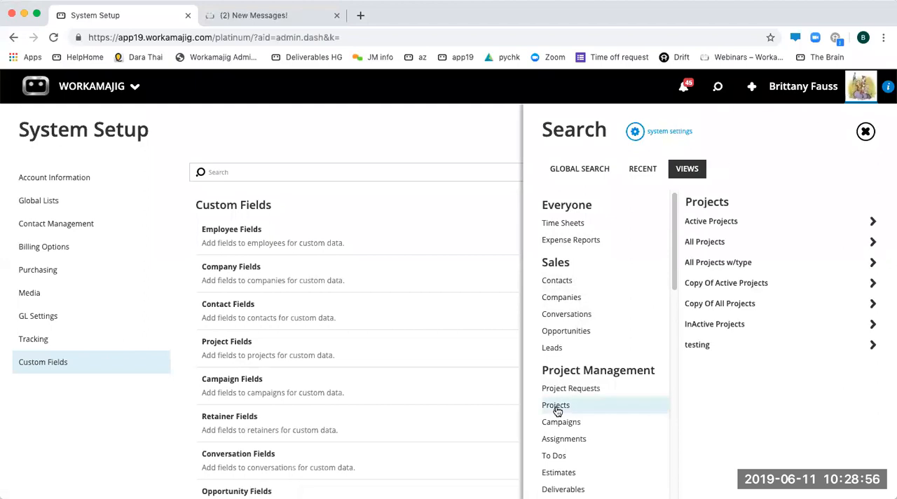
pyautogui.click(715, 286)
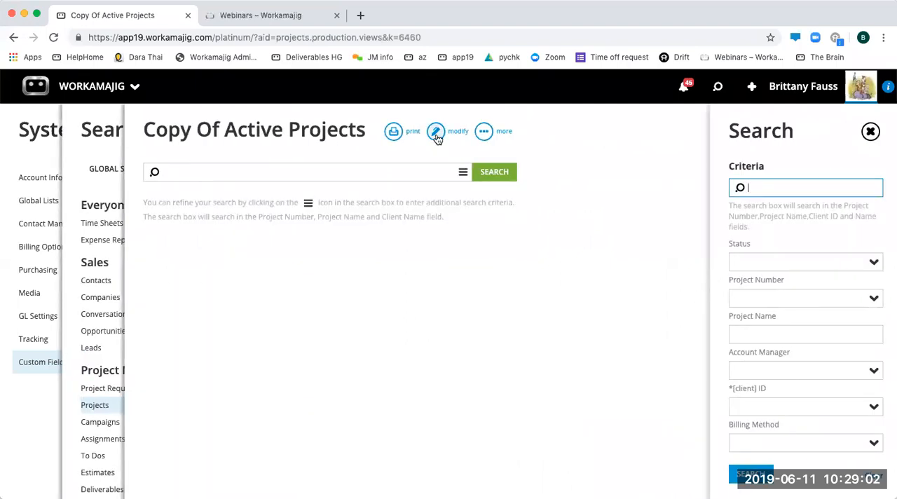
pyautogui.click(437, 132)
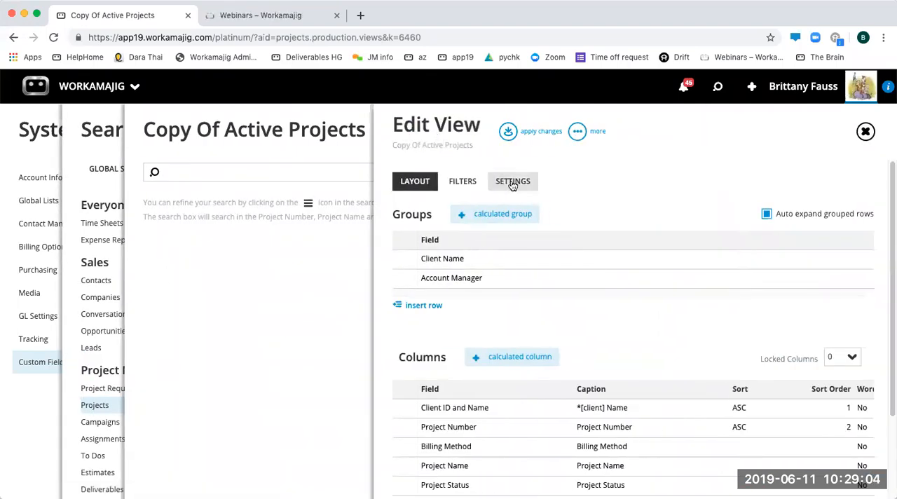
pyautogui.click(513, 181)
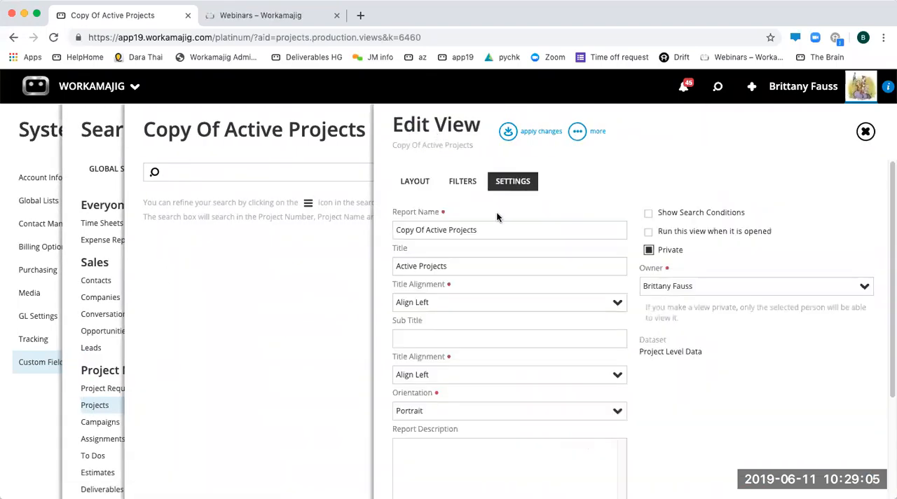
pyautogui.tripleClick(463, 229)
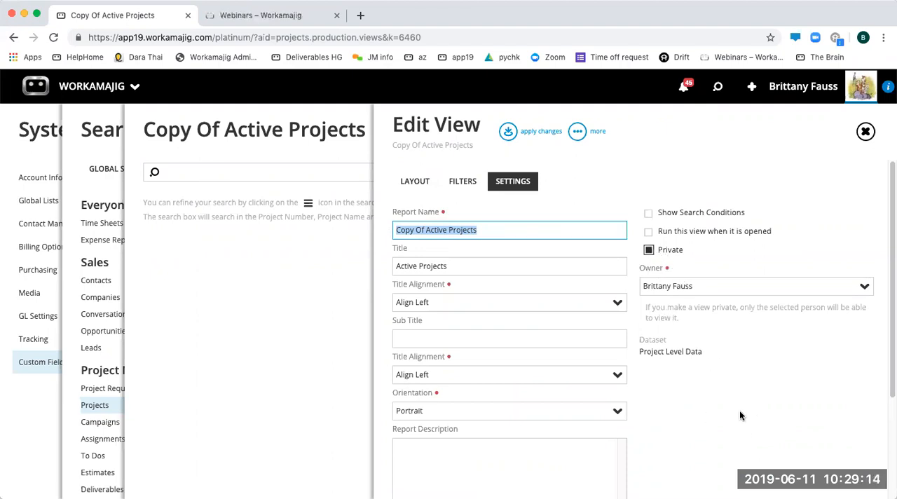
# - Turn off the Private option for the copied view and make it visible to all security groups
pyautogui.click(650, 251)
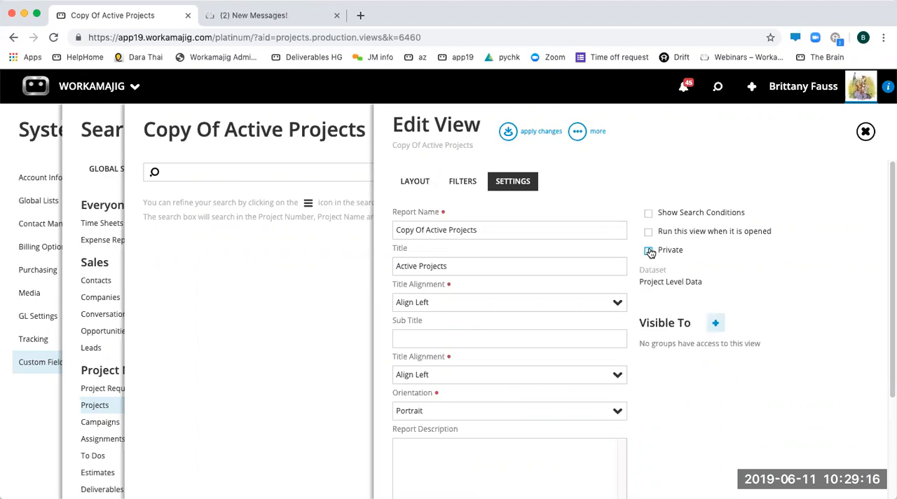
pyautogui.click(717, 325)
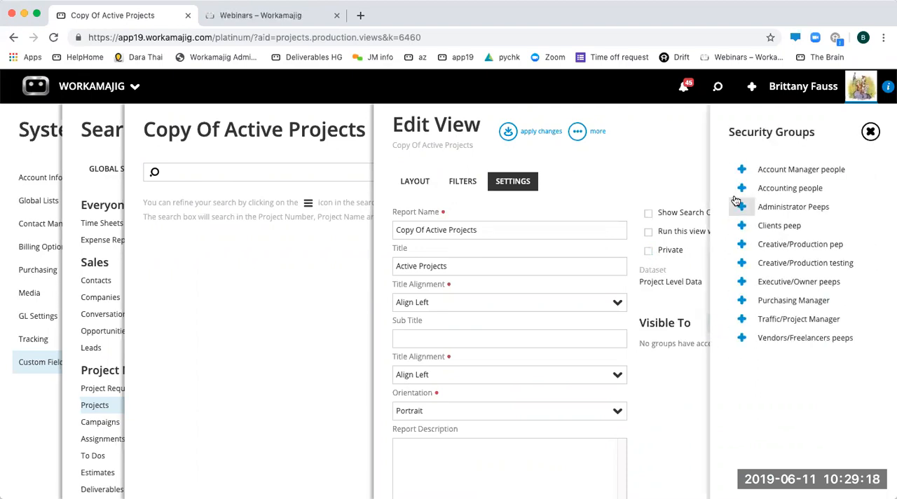
pyautogui.click(741, 171)
pyautogui.click(742, 170)
pyautogui.click(741, 171)
pyautogui.click(741, 171)
pyautogui.click(741, 170)
pyautogui.click(742, 171)
pyautogui.click(741, 171)
pyautogui.click(742, 171)
pyautogui.click(741, 171)
pyautogui.click(742, 170)
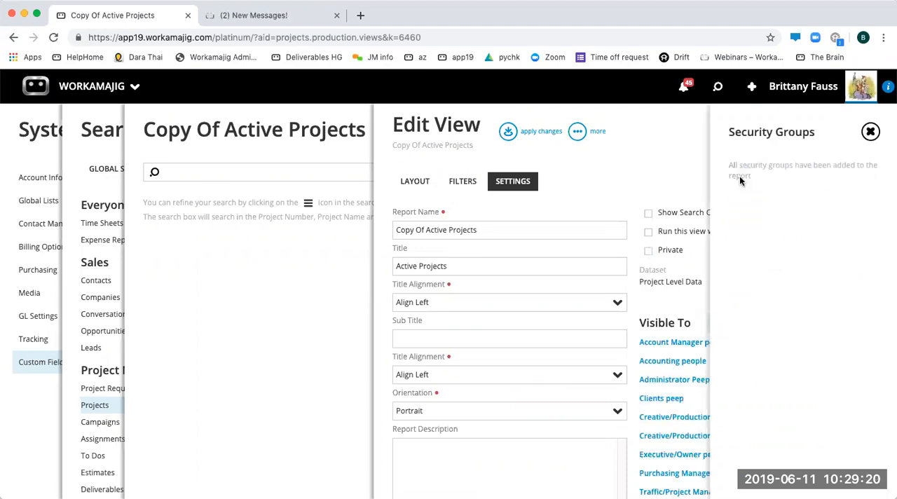
pyautogui.click(629, 179)
# - Rename the copied report as Active Projects By AM, staying in the view editor
pyautogui.click(482, 232)
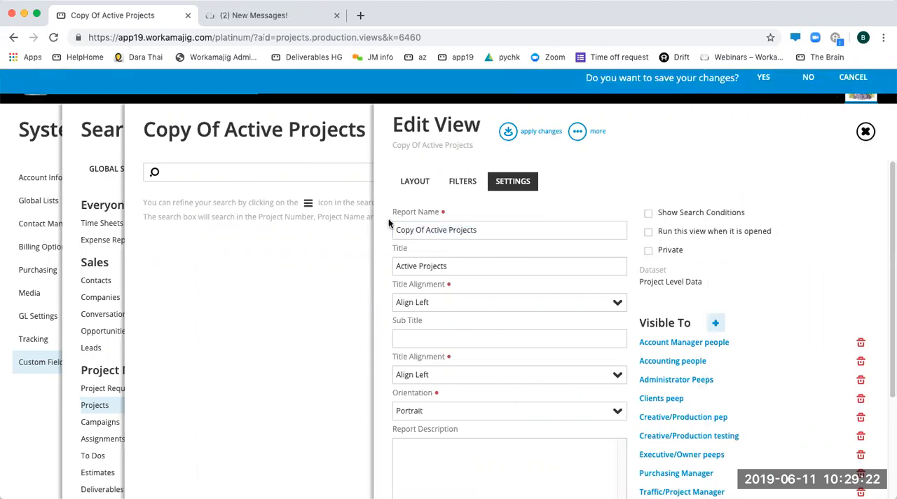
pyautogui.click(864, 85)
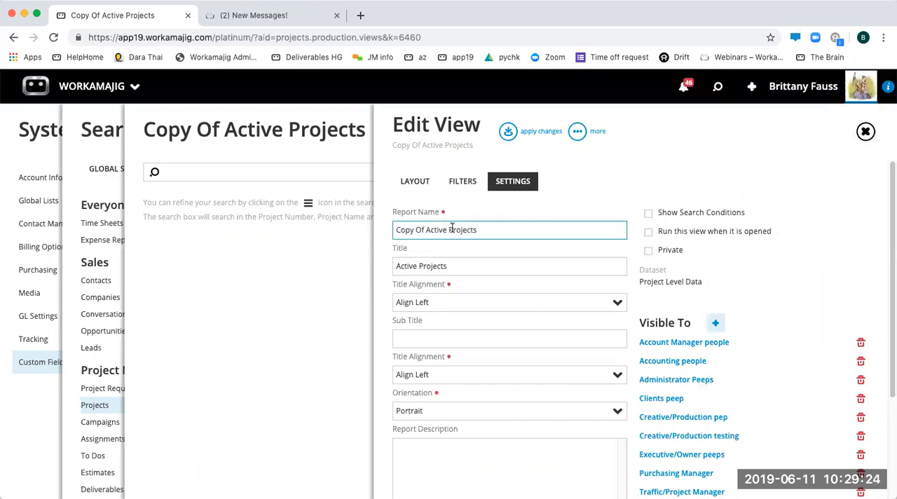
pyautogui.moveTo(426, 231); pyautogui.dragTo(391, 232)
pyautogui.press('BackSpace')
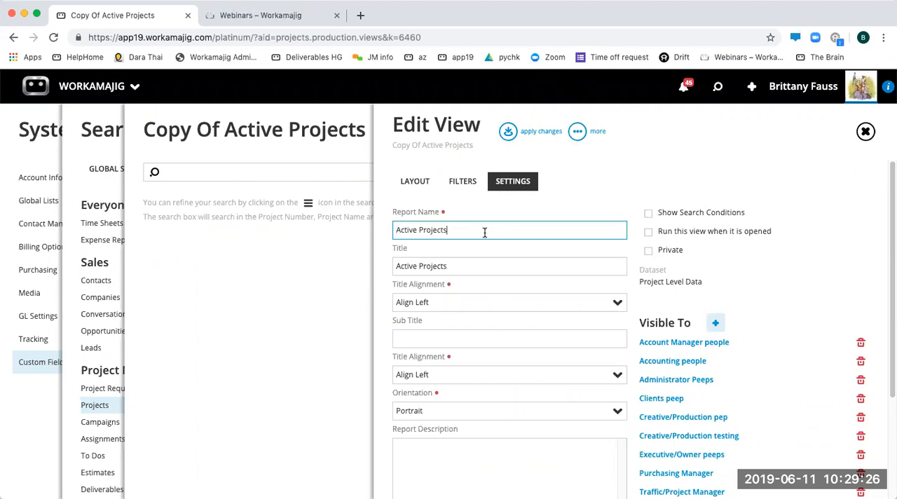
pyautogui.write('By AM')
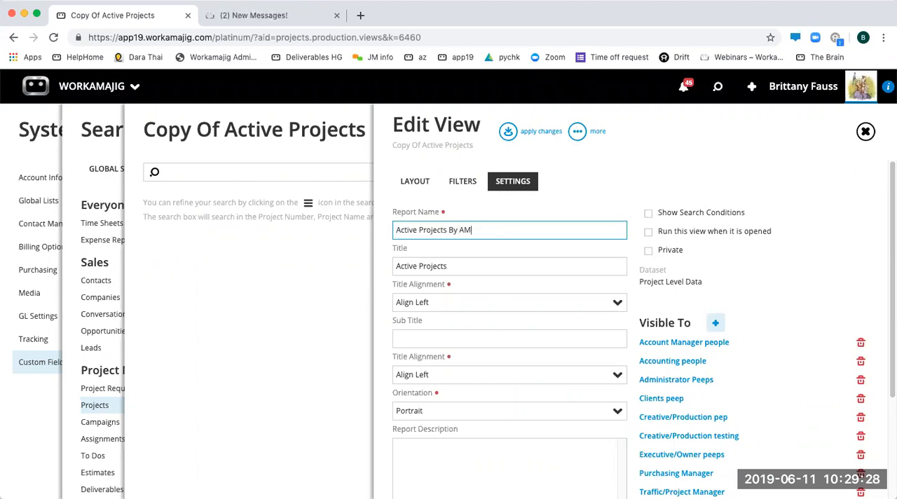
# - Review the view's filters and layout, apply the changes, and memorize the view
pyautogui.click(464, 184)
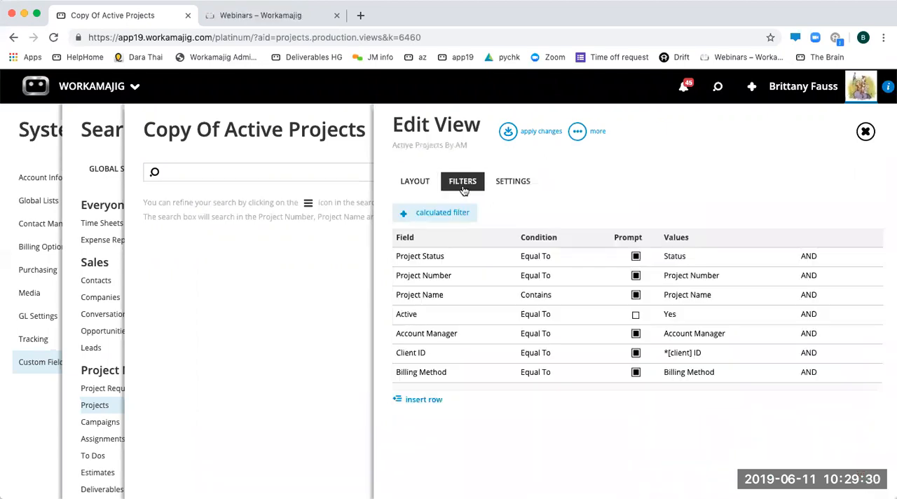
pyautogui.click(415, 183)
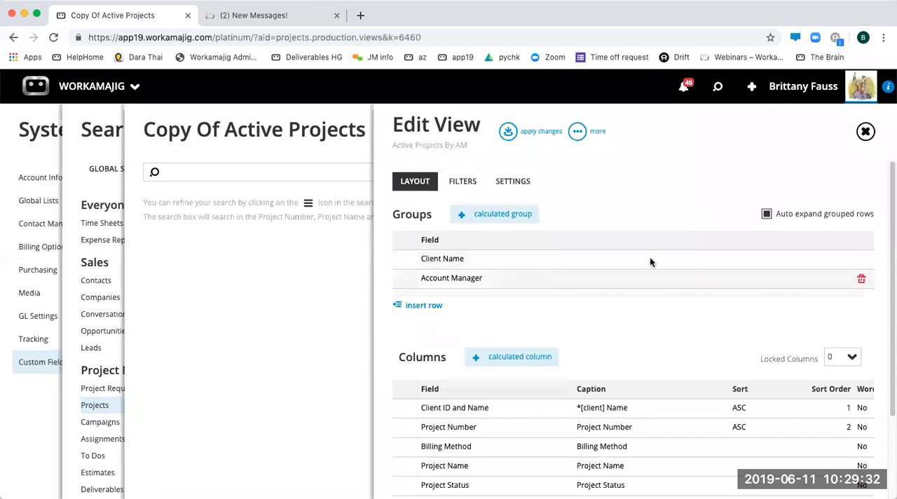
pyautogui.click(508, 131)
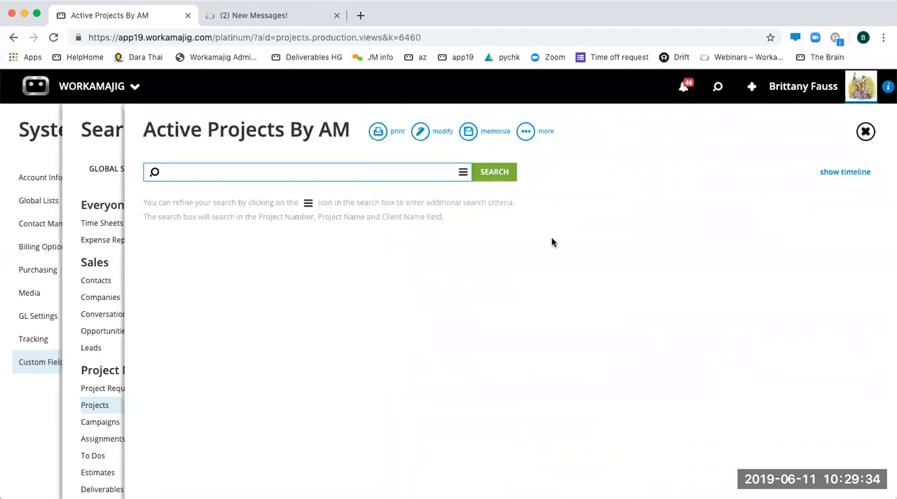
pyautogui.click(480, 133)
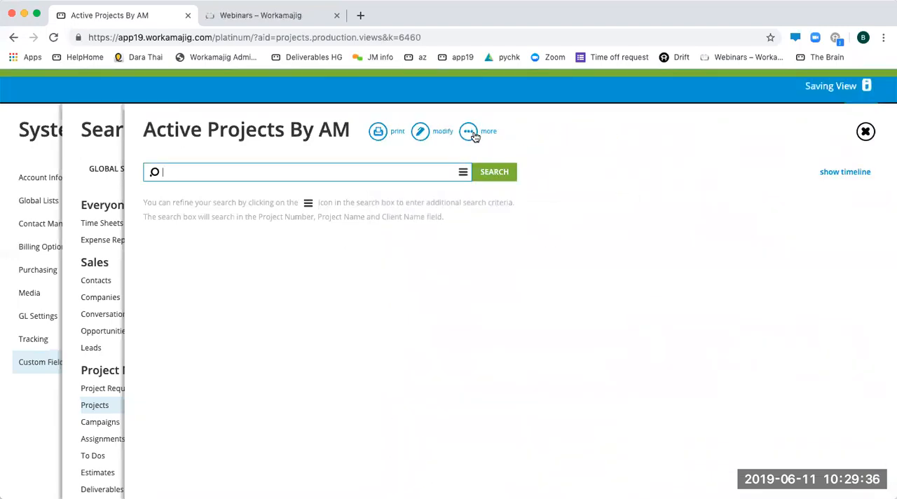
# - Close the view and reload the list of project views to check for the renamed report
pyautogui.click(867, 132)
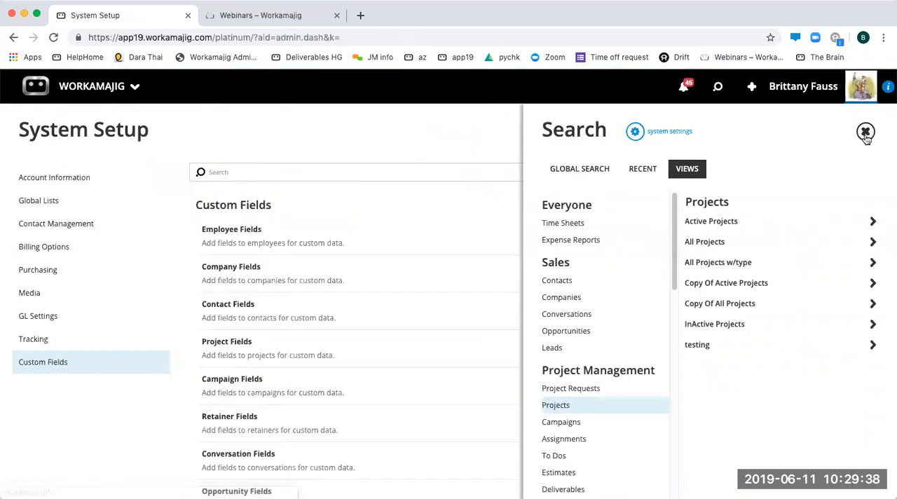
pyautogui.click(869, 133)
pyautogui.click(718, 86)
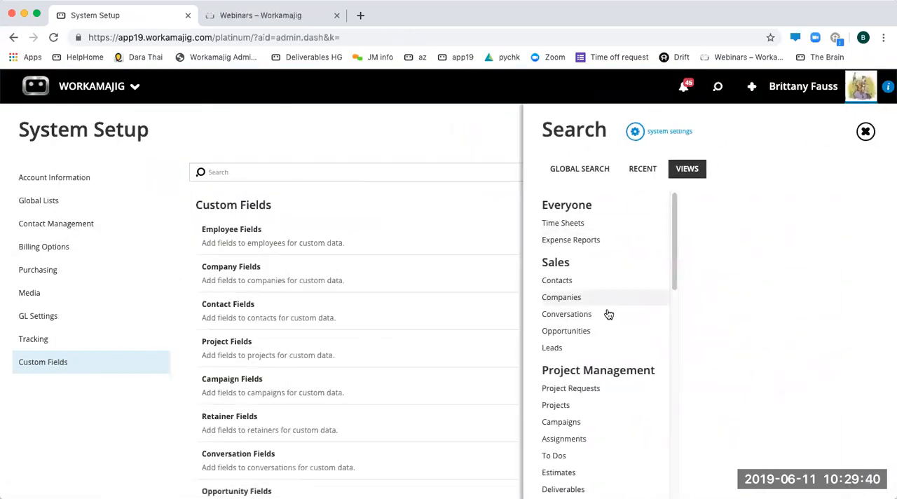
pyautogui.click(565, 411)
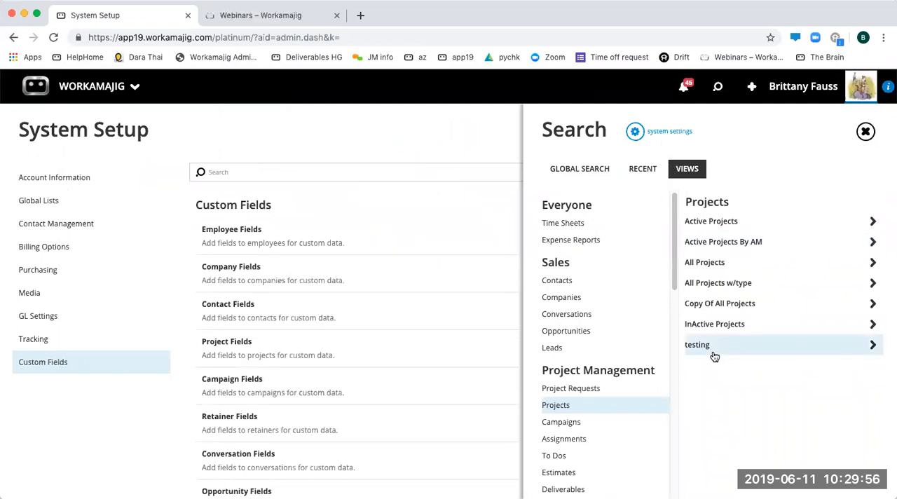
pyautogui.scroll(-2, 583, 449)
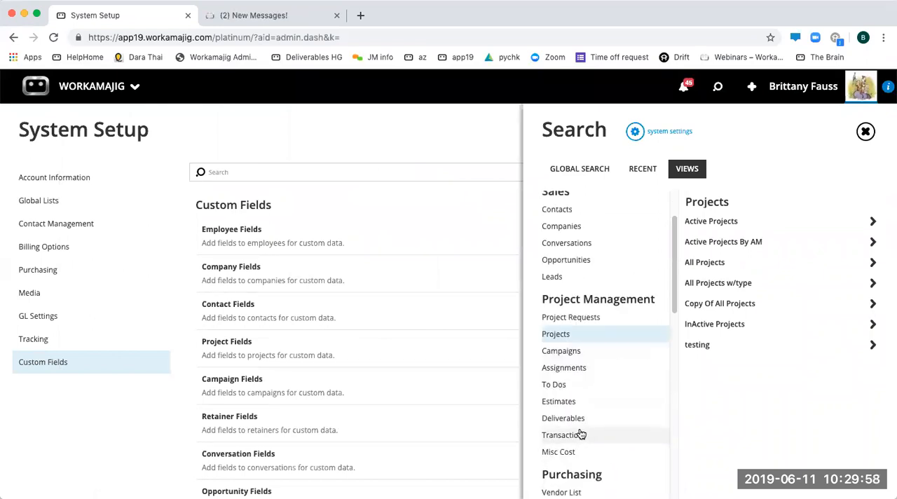
pyautogui.scroll(-2, 582, 414)
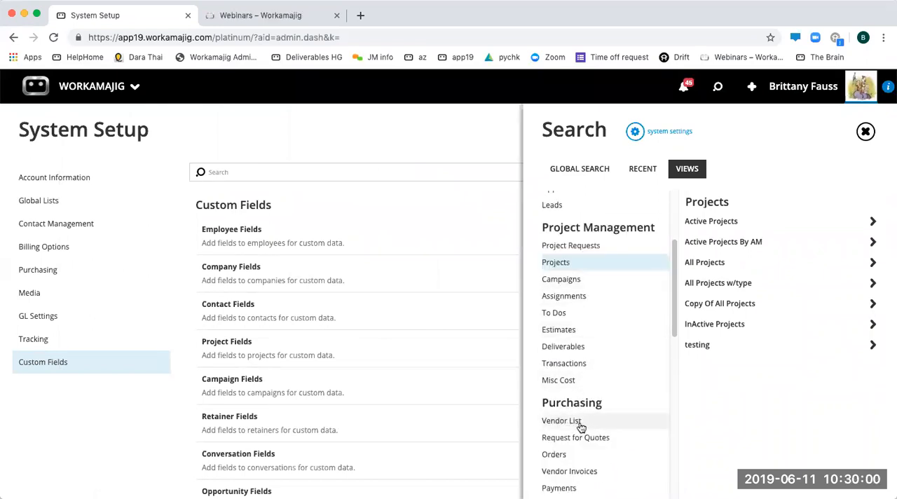
pyautogui.scroll(-10, 554, 310)
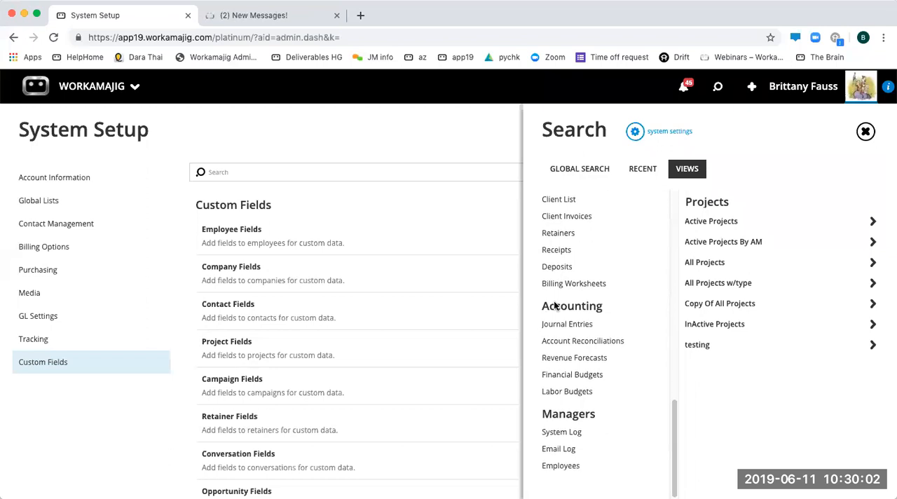
pyautogui.scroll(12, 554, 307)
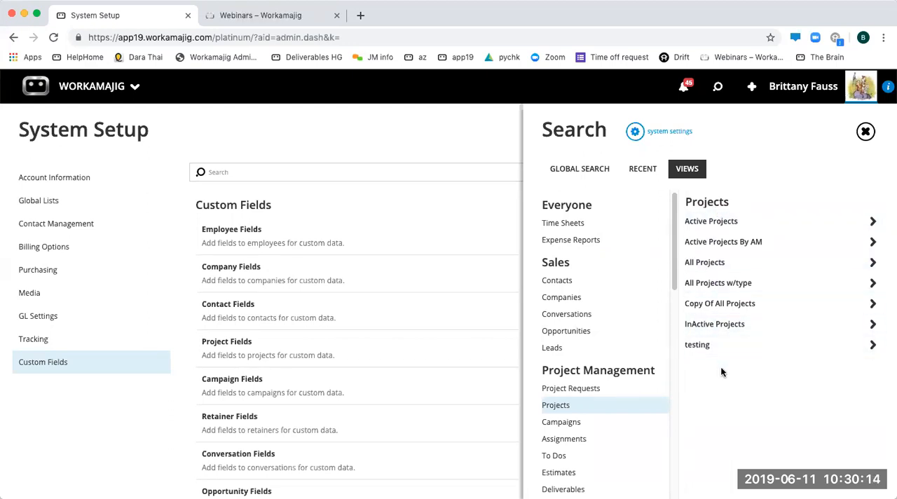
# - Open the Active Projects By AM view and run its search with the criteria fields left blank
pyautogui.click(718, 251)
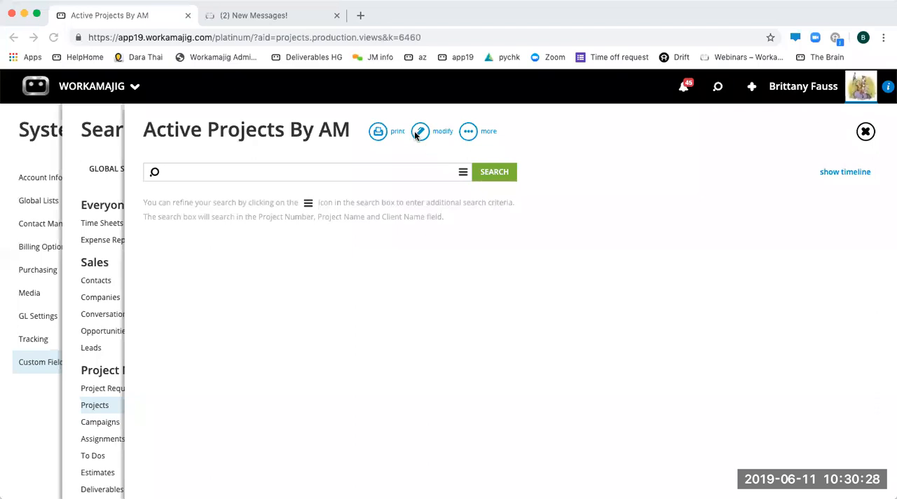
pyautogui.click(449, 131)
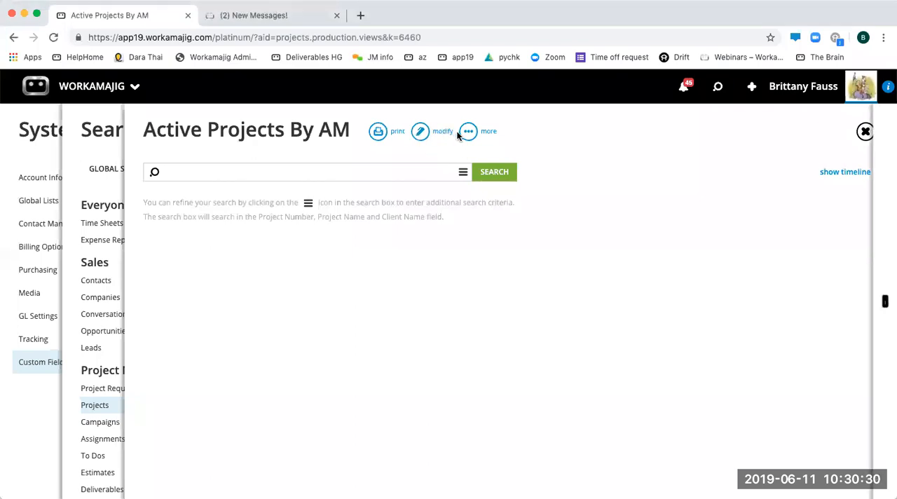
pyautogui.click(873, 131)
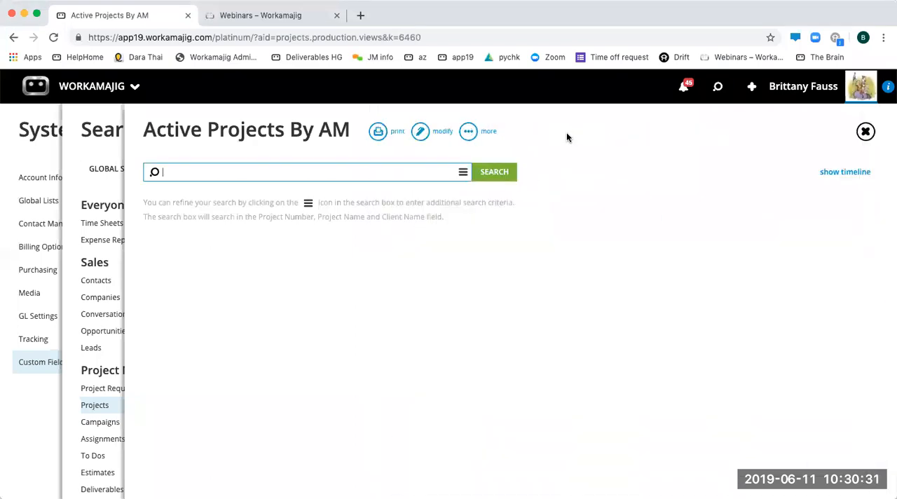
pyautogui.click(464, 173)
pyautogui.click(750, 475)
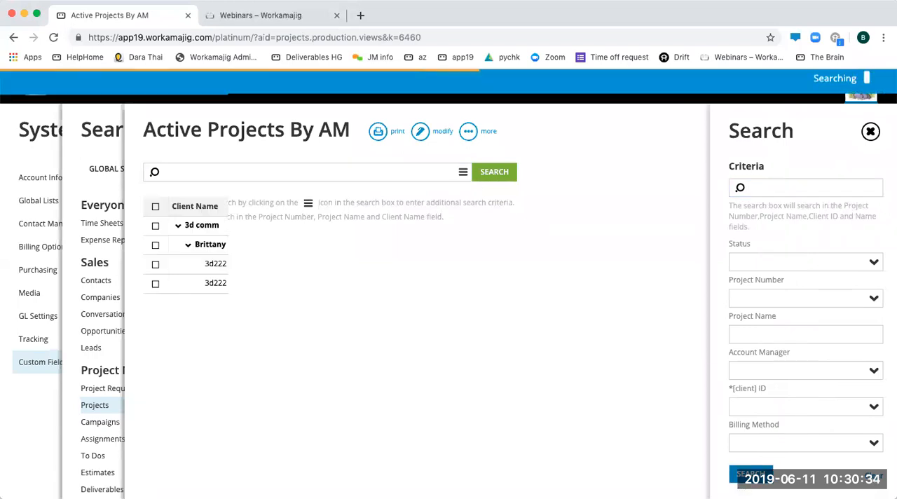
pyautogui.click(668, 167)
# - Create a new schedule for the Active Projects By AM report and open its schedule details for editing
pyautogui.click(468, 131)
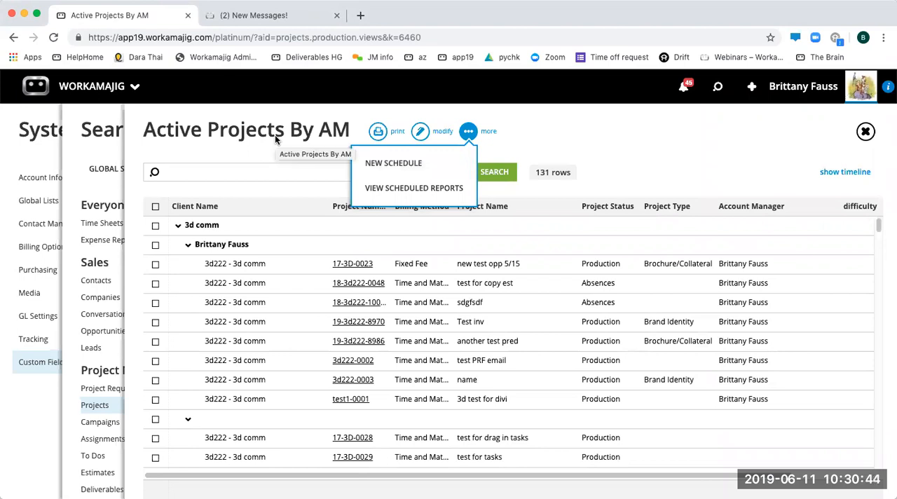
pyautogui.click(400, 162)
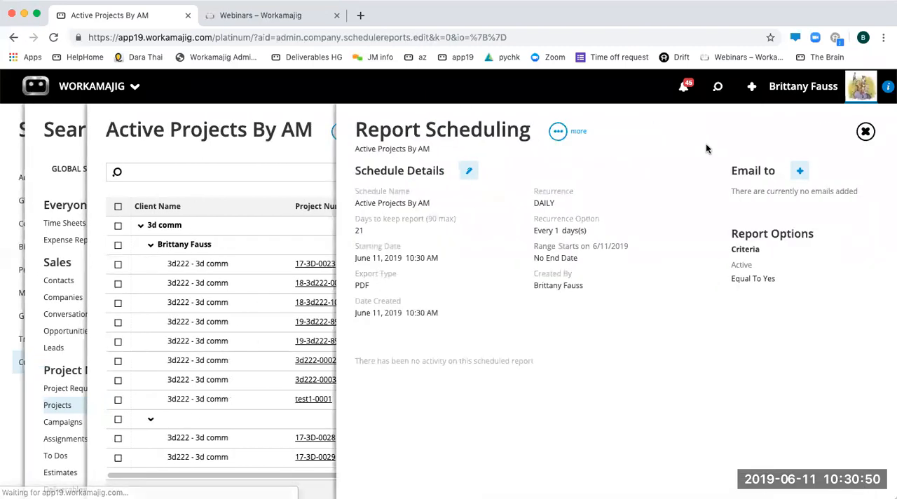
pyautogui.click(469, 174)
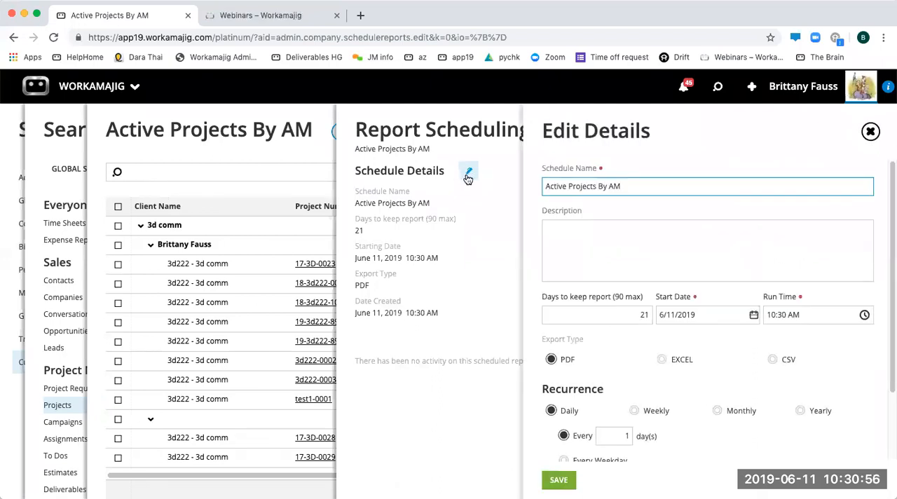
pyautogui.moveTo(647, 185); pyautogui.dragTo(530, 193)
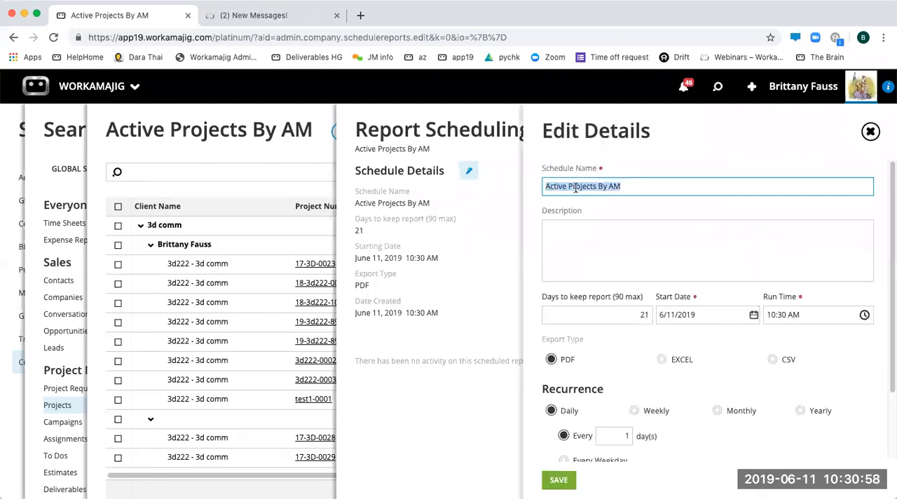
pyautogui.click(589, 242)
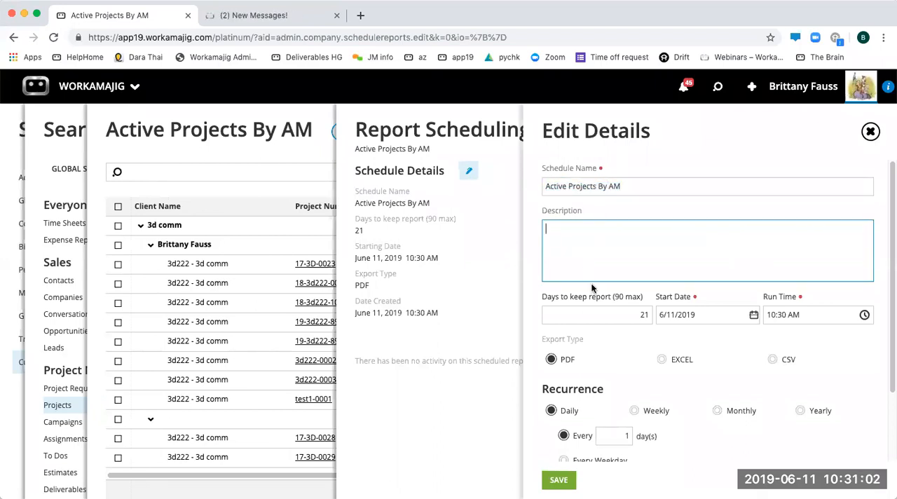
# - Set the schedule's start date to 6/17/2019 and look over the run time choices
pyautogui.doubleClick(640, 320)
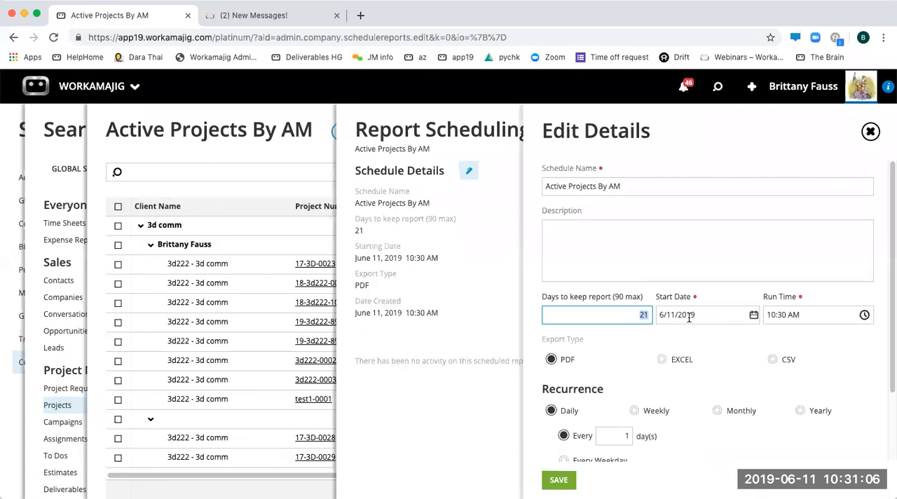
pyautogui.click(753, 317)
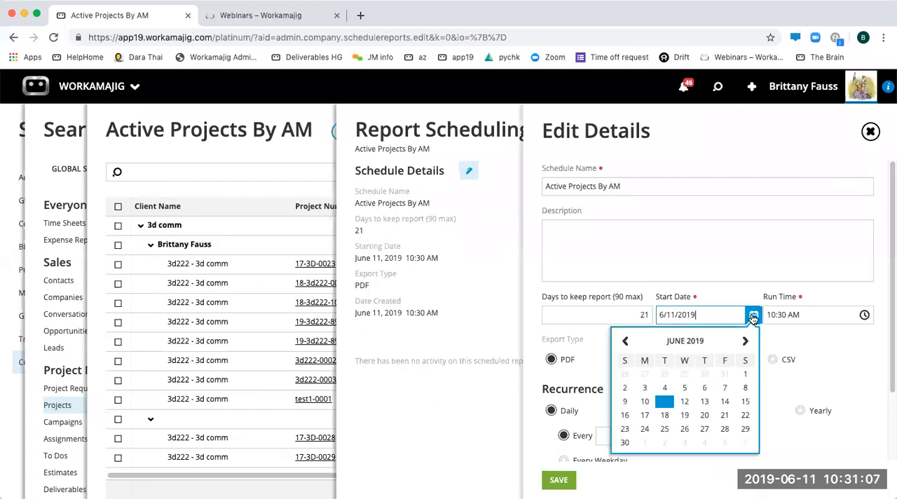
pyautogui.click(645, 416)
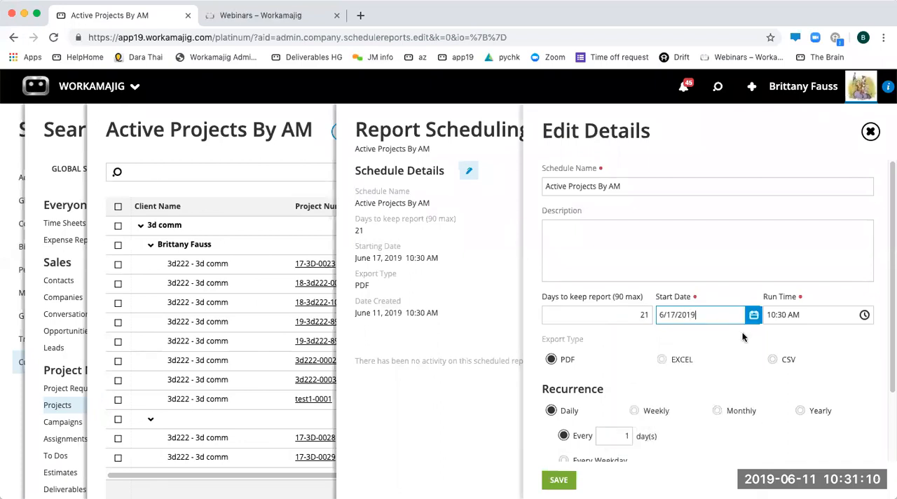
pyautogui.click(864, 315)
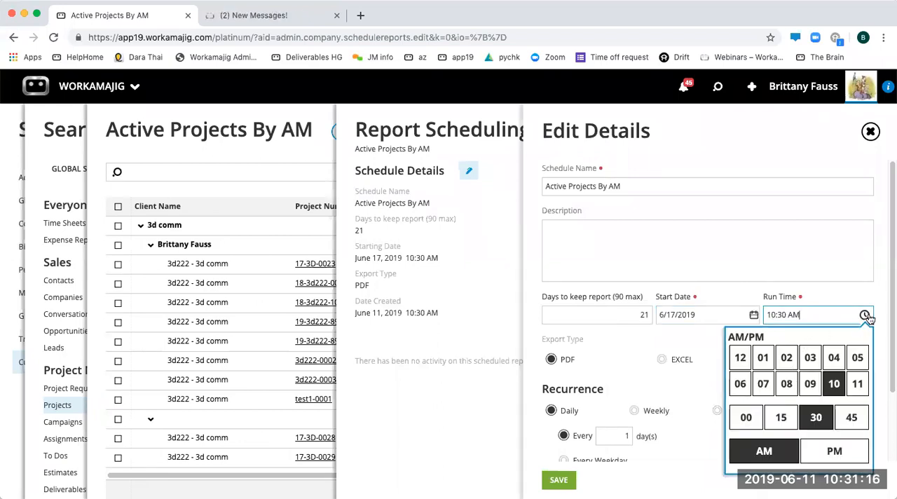
pyautogui.click(864, 317)
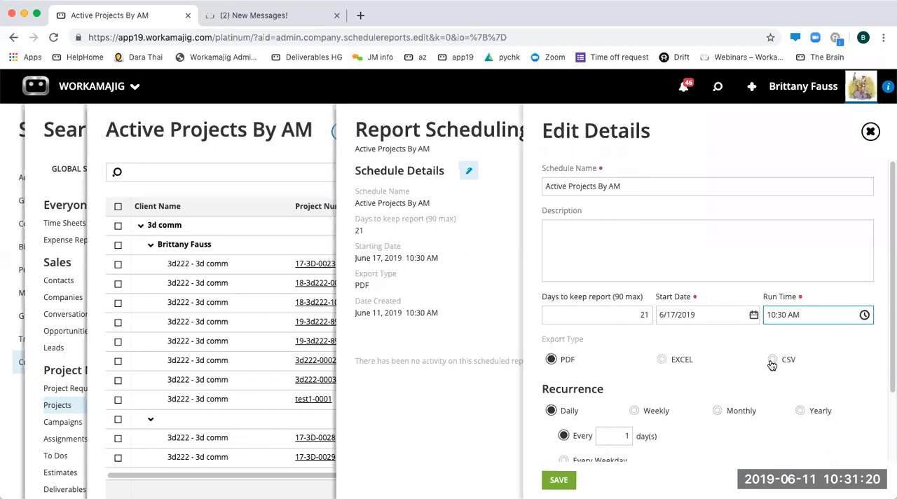
# - Set the schedule to recur every 1 week on Monday with no end date, and save the details
pyautogui.scroll(-2, 648, 391)
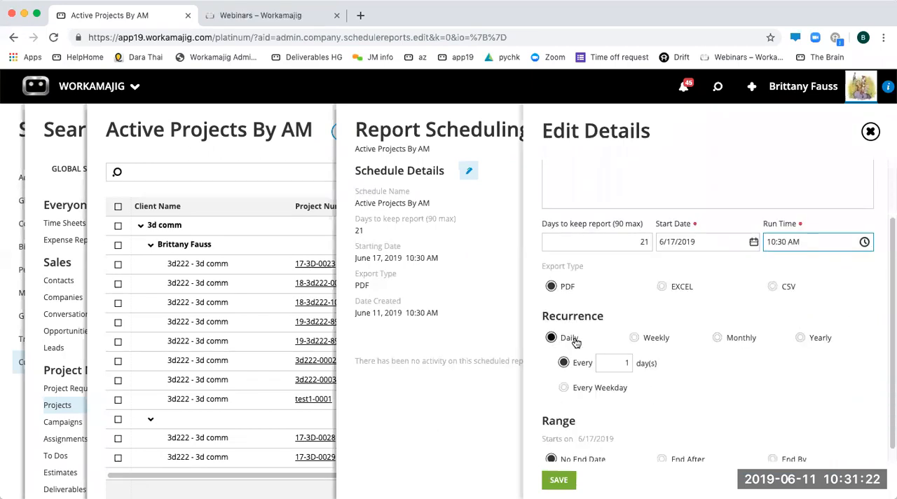
pyautogui.click(635, 339)
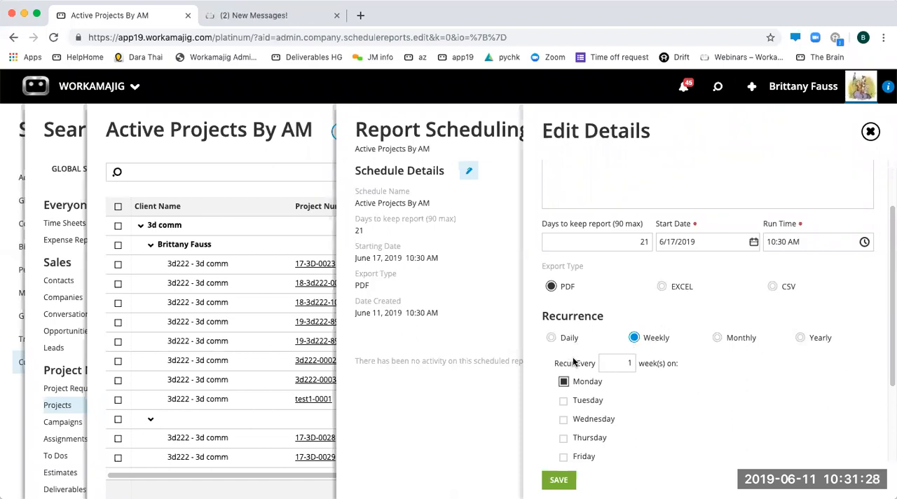
pyautogui.click(552, 338)
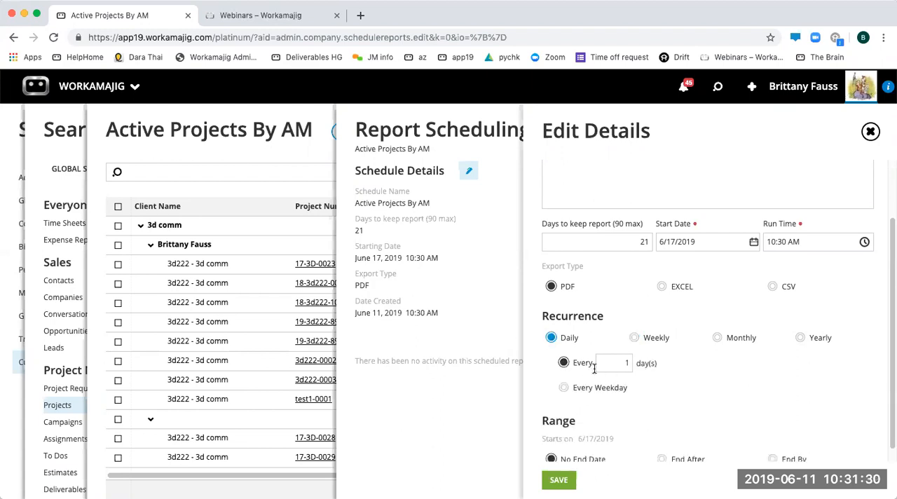
pyautogui.click(638, 338)
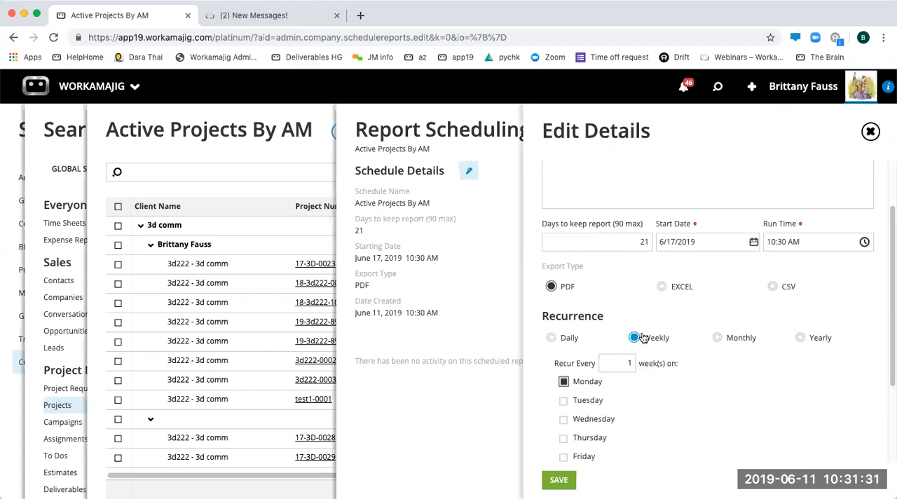
pyautogui.click(745, 338)
pyautogui.click(635, 339)
pyautogui.scroll(-1, 645, 380)
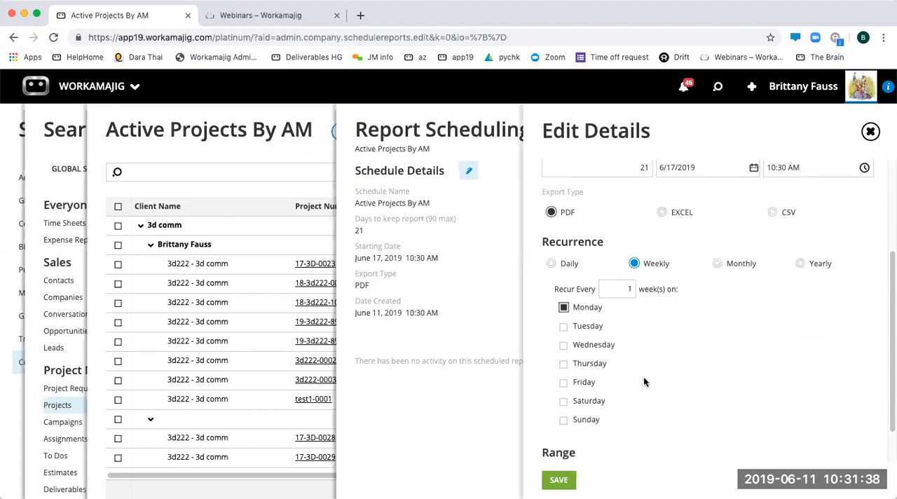
pyautogui.scroll(-1, 645, 381)
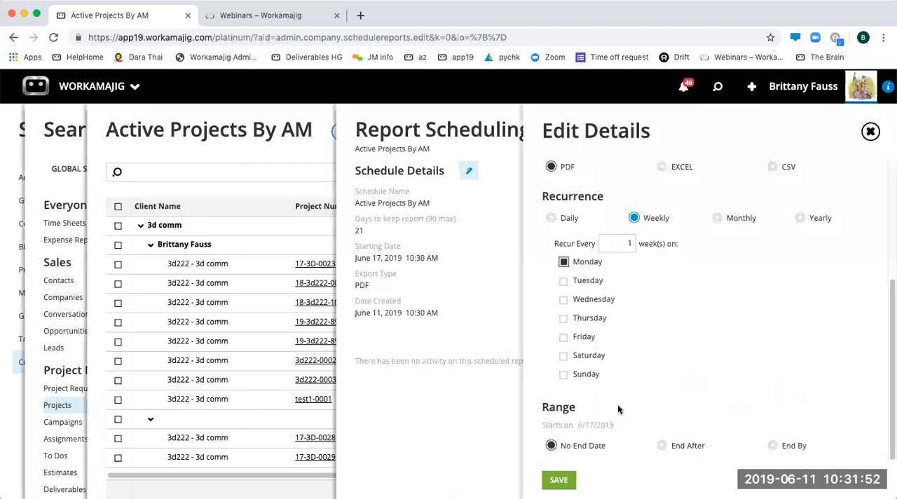
pyautogui.click(560, 481)
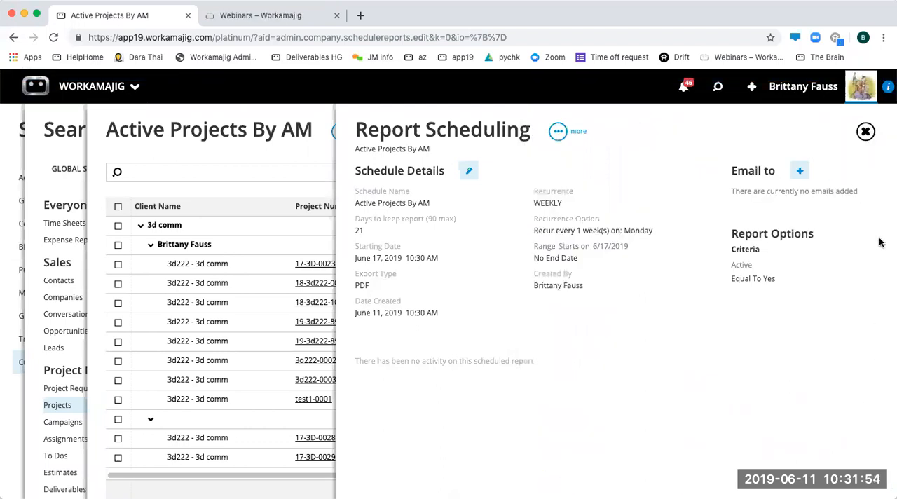
# - Add four staff members as e-mail recipients of the scheduled report
pyautogui.click(803, 173)
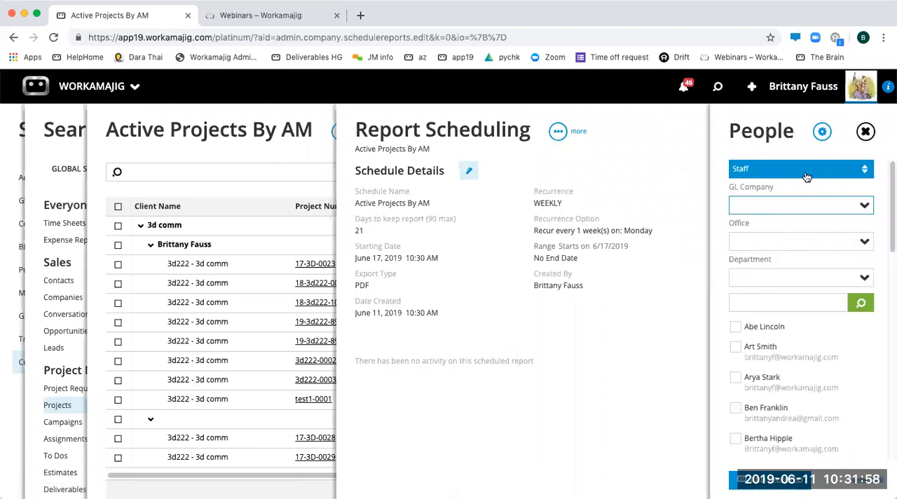
pyautogui.click(778, 176)
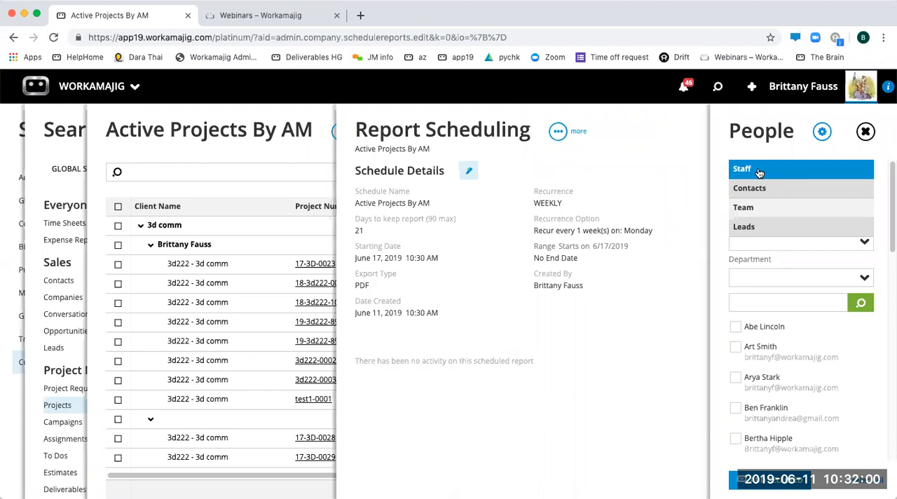
pyautogui.click(746, 171)
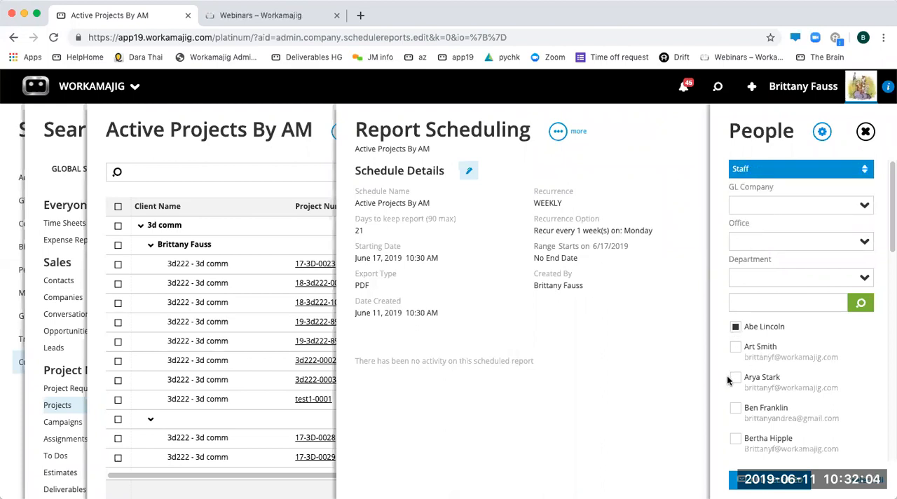
pyautogui.scroll(-4, 741, 403)
pyautogui.scroll(-5, 756, 453)
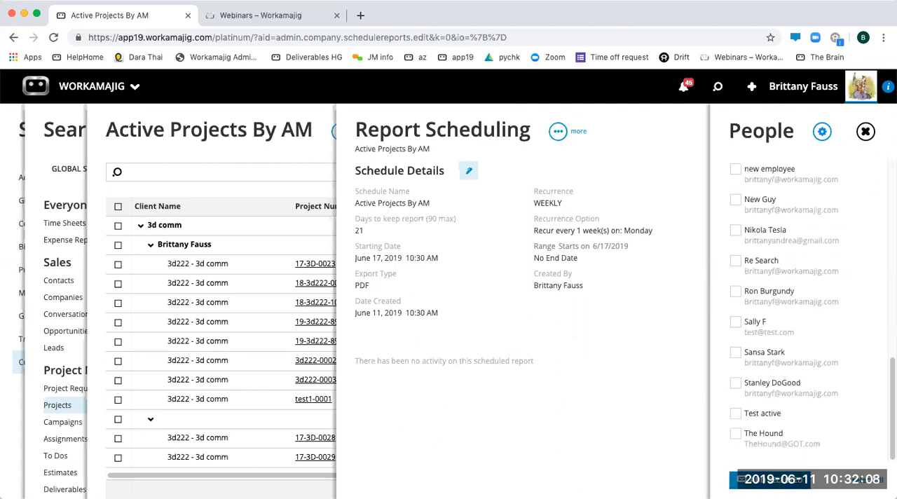
pyautogui.click(866, 132)
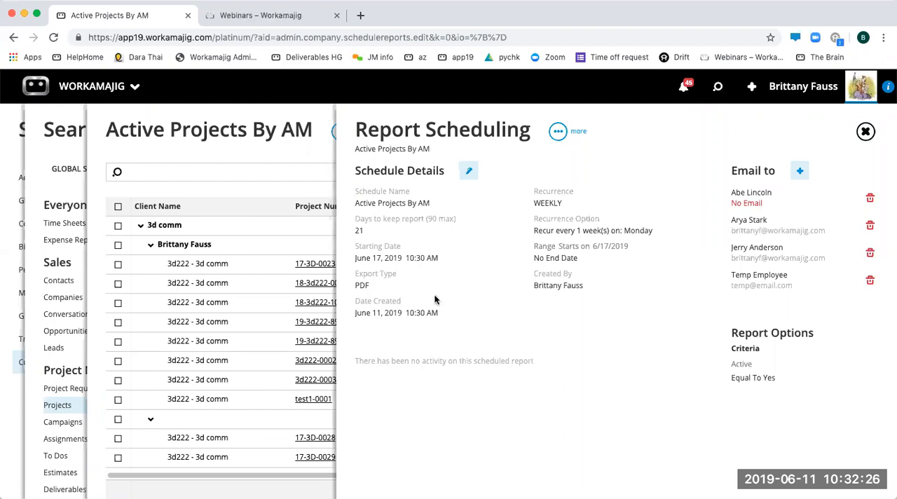
# - Review the schedule's starting date, then close the schedule and the report to return to the project views list
pyautogui.moveTo(371, 258); pyautogui.dragTo(405, 259)
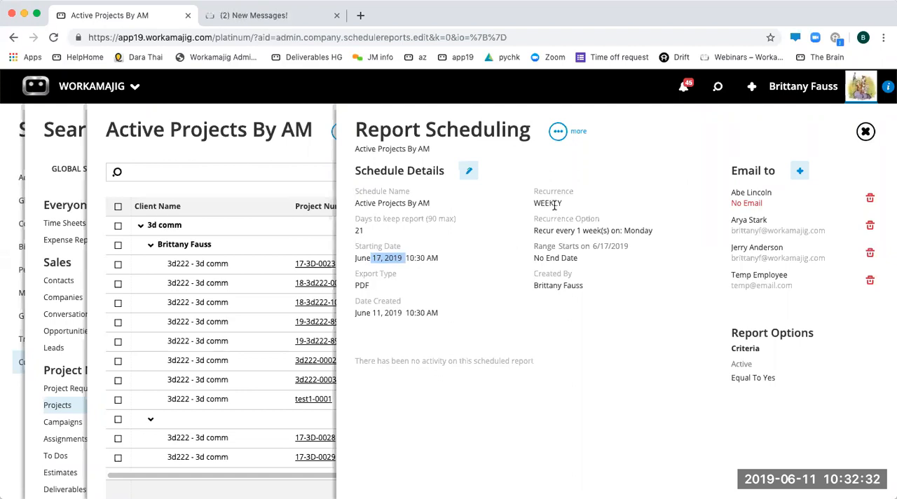
pyautogui.click(866, 132)
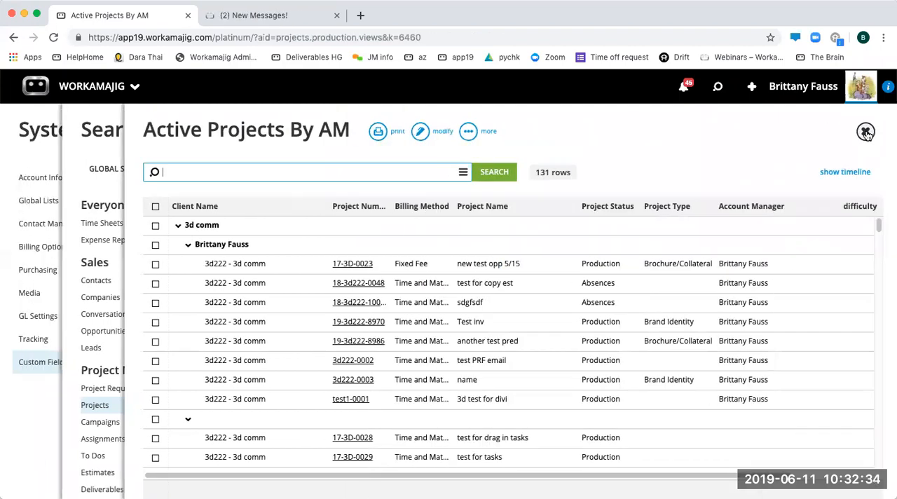
pyautogui.click(866, 132)
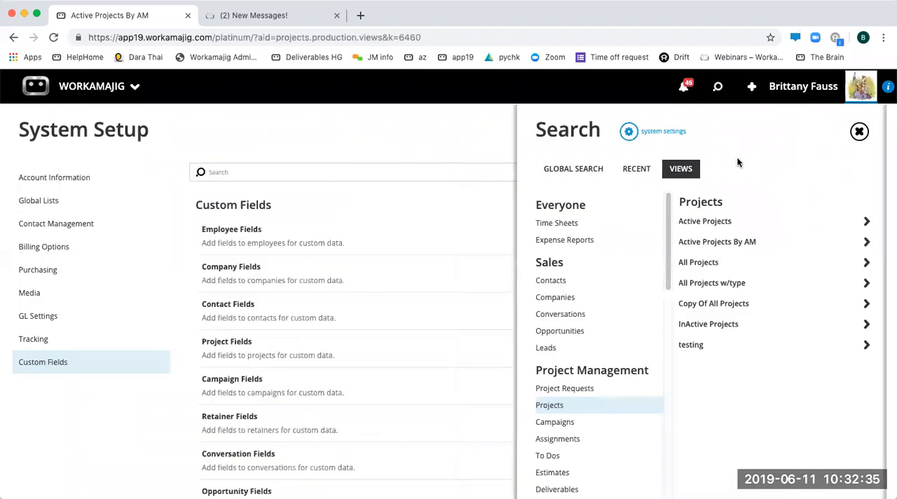
# - Open the Active Projects view, run its search, and check the scheduling options available for it
pyautogui.click(722, 222)
pyautogui.click(424, 133)
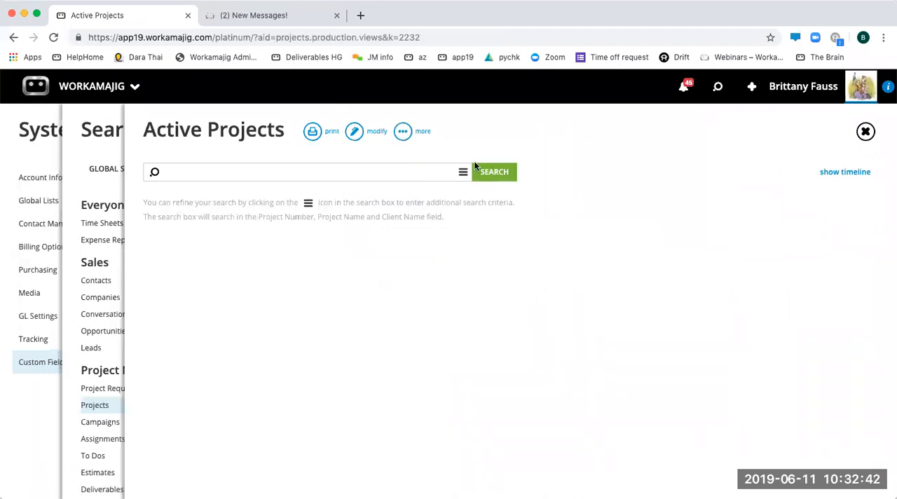
pyautogui.click(499, 173)
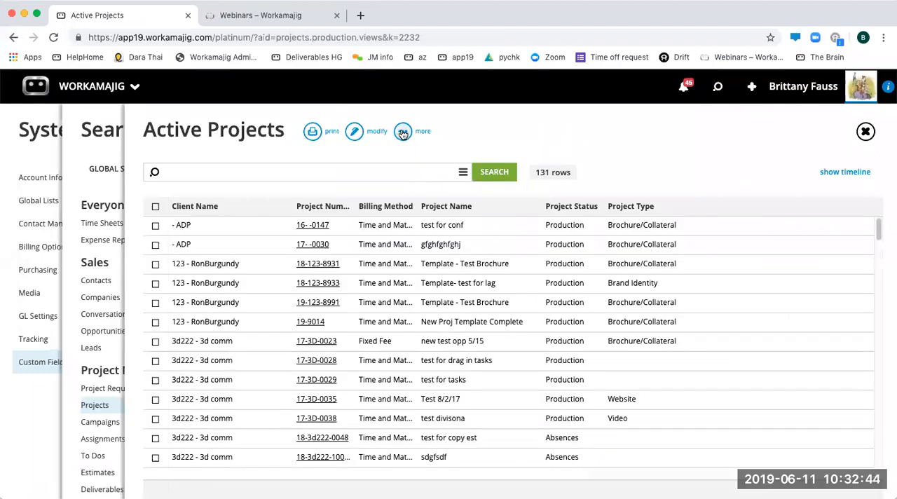
pyautogui.moveTo(403, 132)
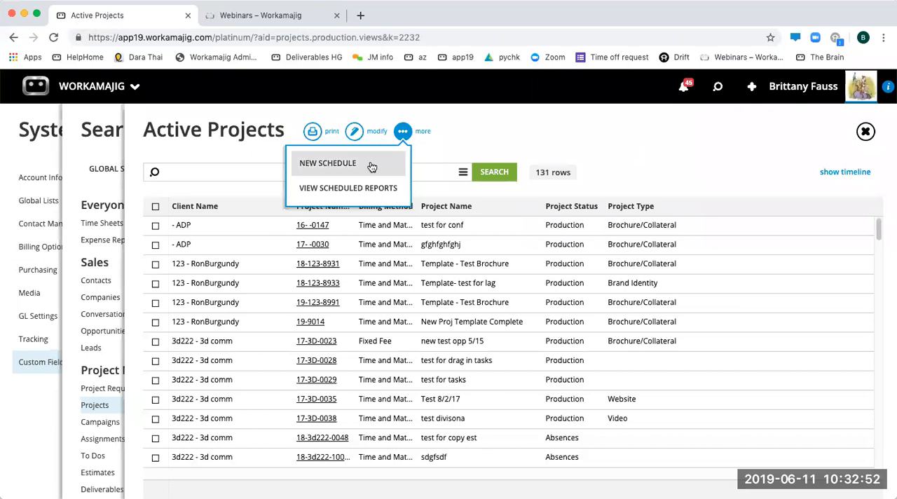
pyautogui.click(633, 130)
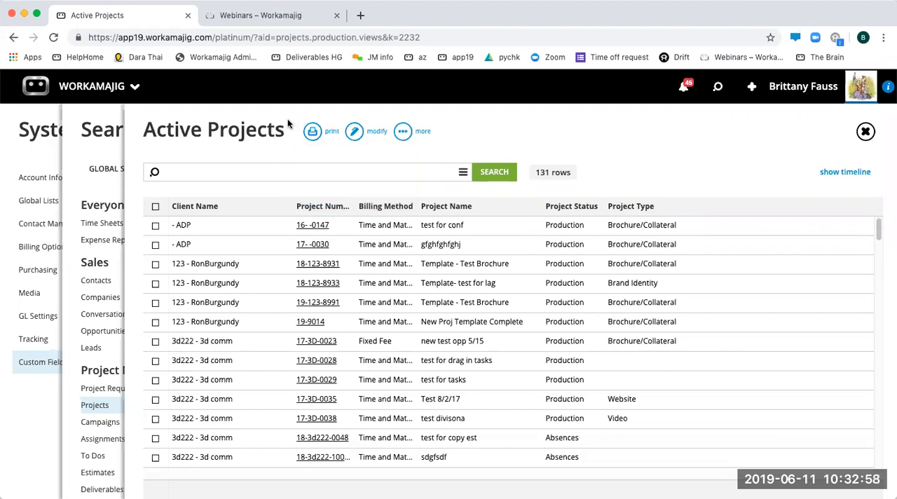
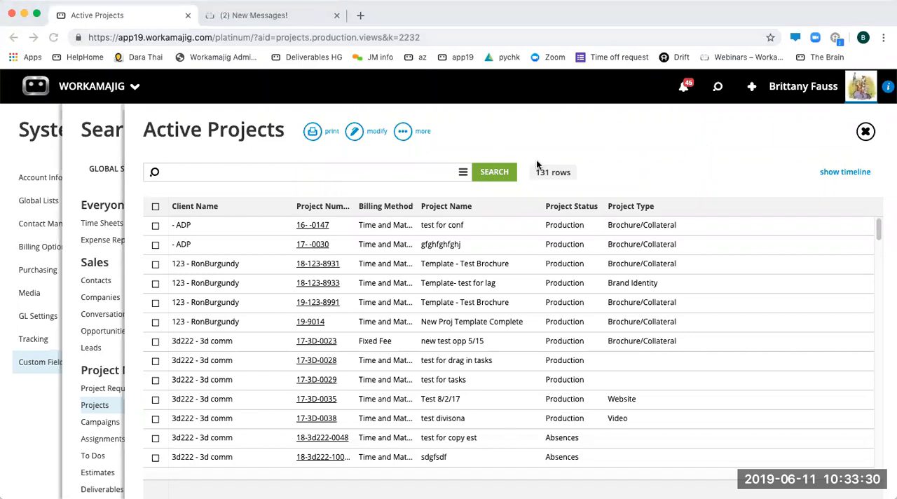
# - Return to the project views, run the Active Projects By AM view, and collapse and re-expand an account manager group under 3d comm
pyautogui.click(866, 131)
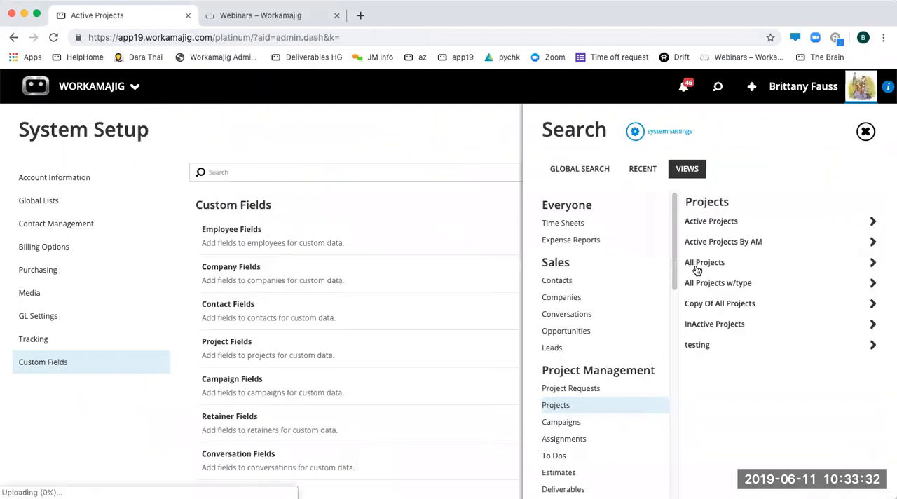
pyautogui.click(727, 247)
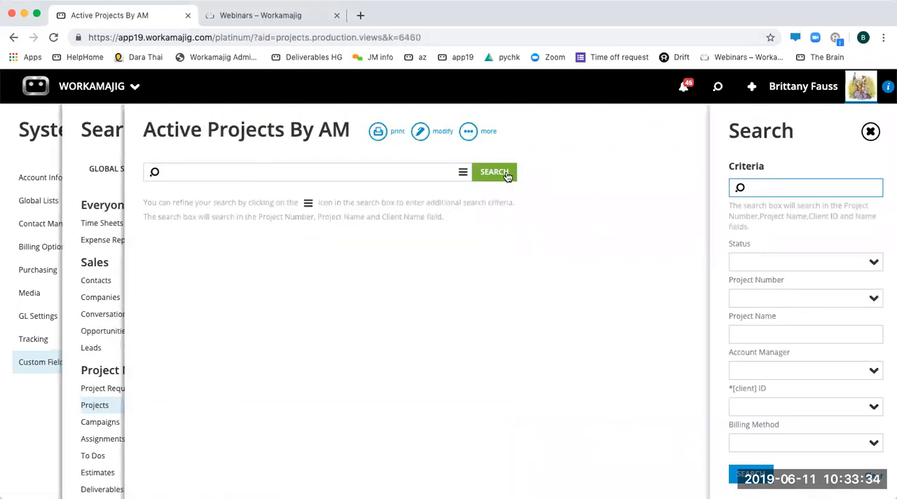
pyautogui.click(506, 175)
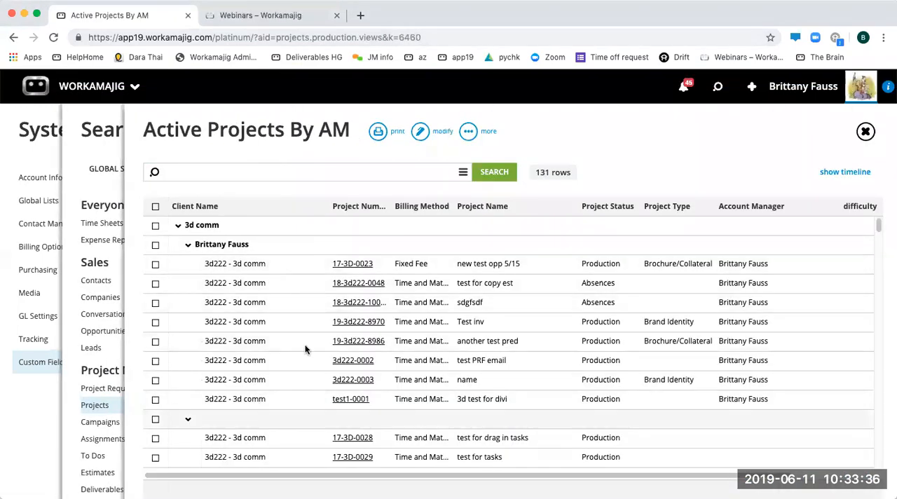
pyautogui.click(216, 246)
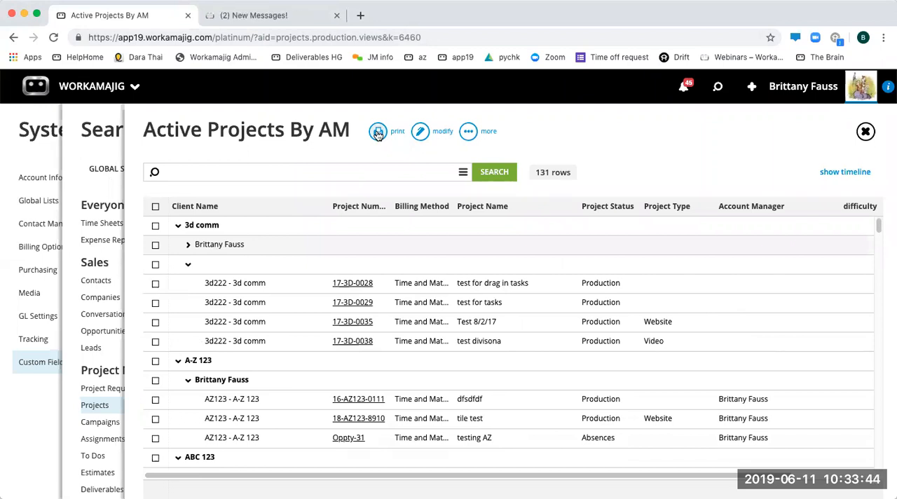
pyautogui.click(223, 246)
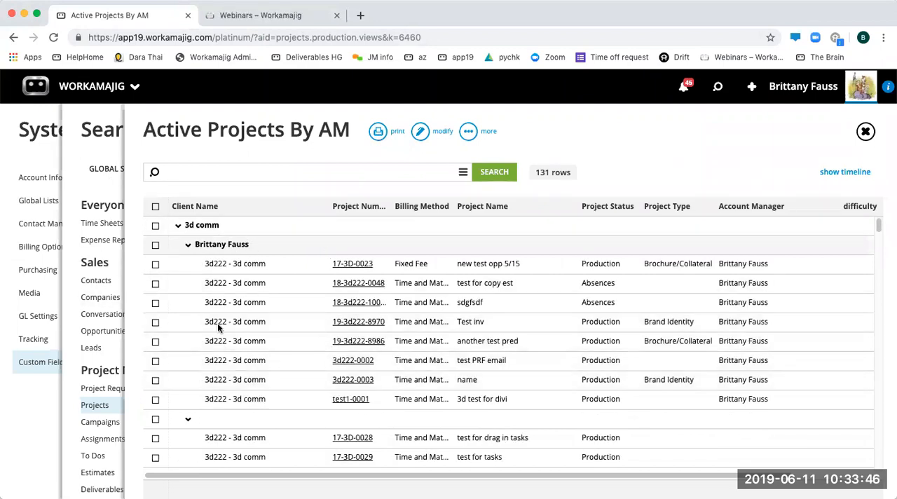
# - Open the Active Projects By AM view for editing and examine its column list, including the settings of the CF_Annoying custom field column
pyautogui.click(428, 134)
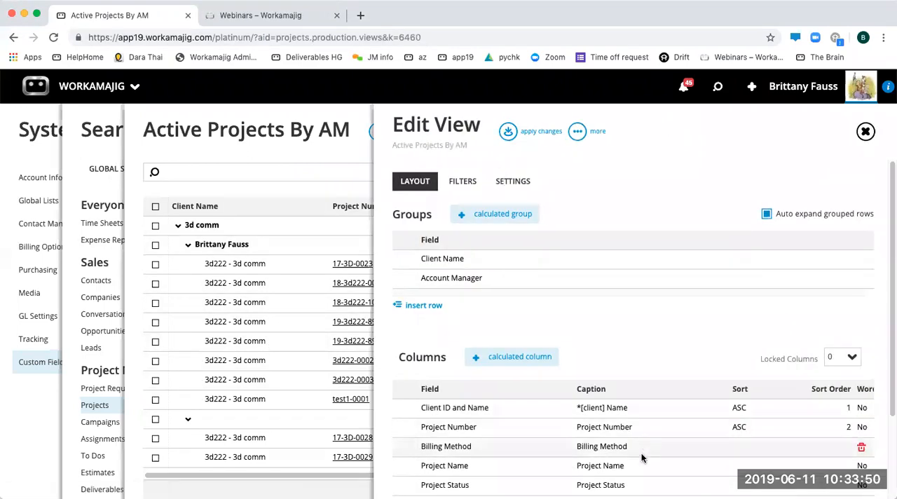
pyautogui.click(670, 408)
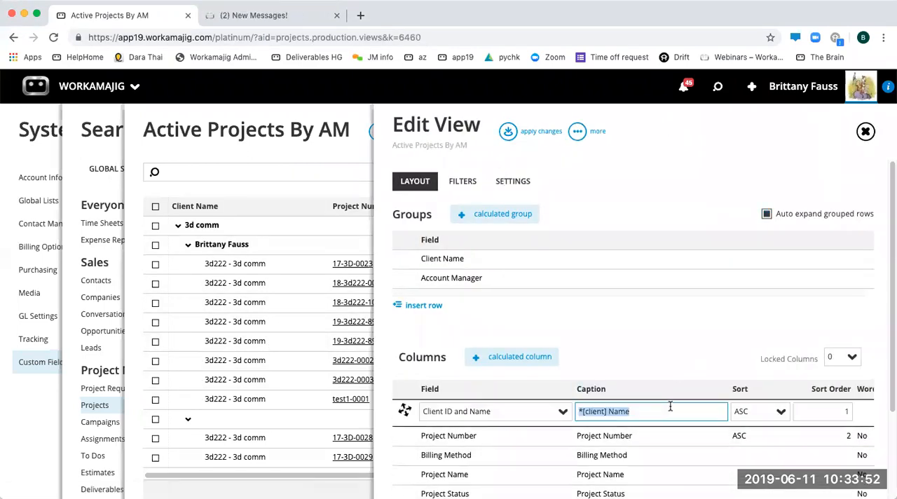
pyautogui.scroll(-3, 605, 460)
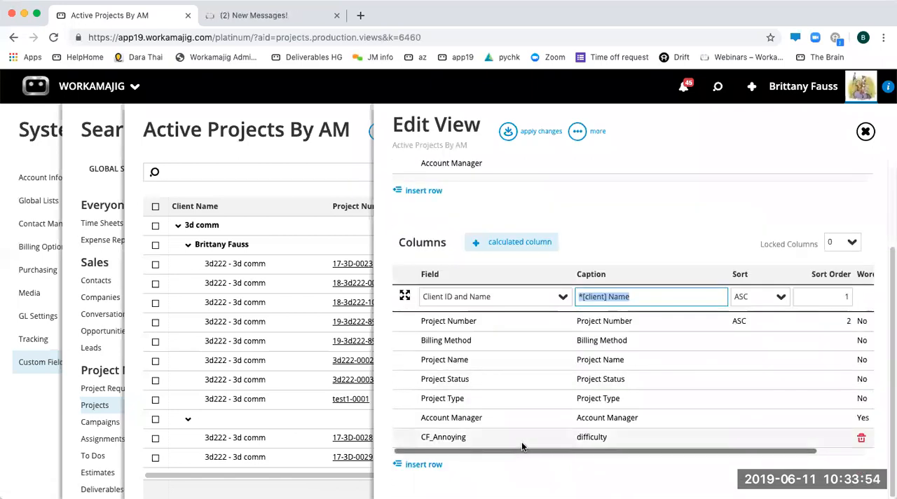
pyautogui.click(522, 441)
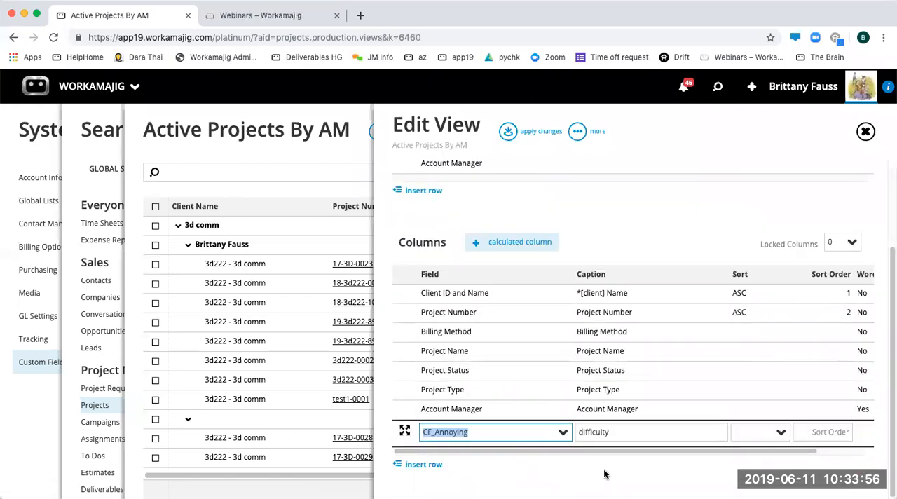
pyautogui.hscroll(2, 628, 450)
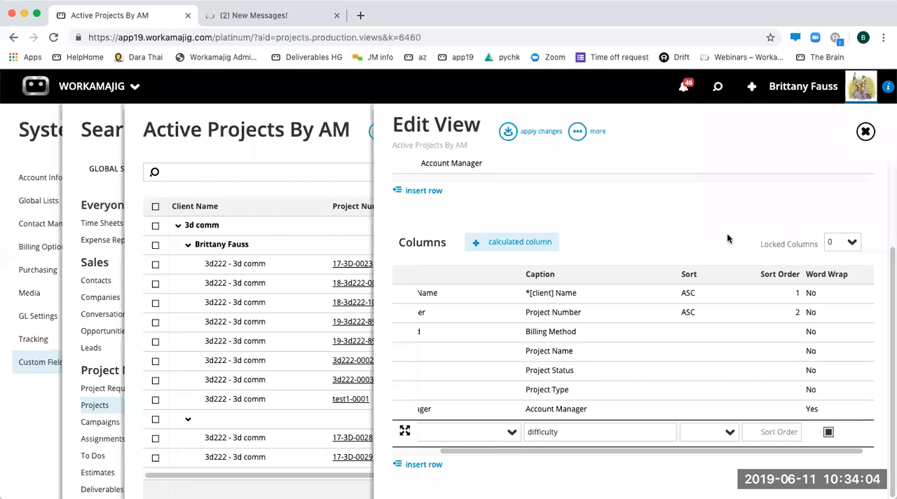
pyautogui.scroll(3, 727, 233)
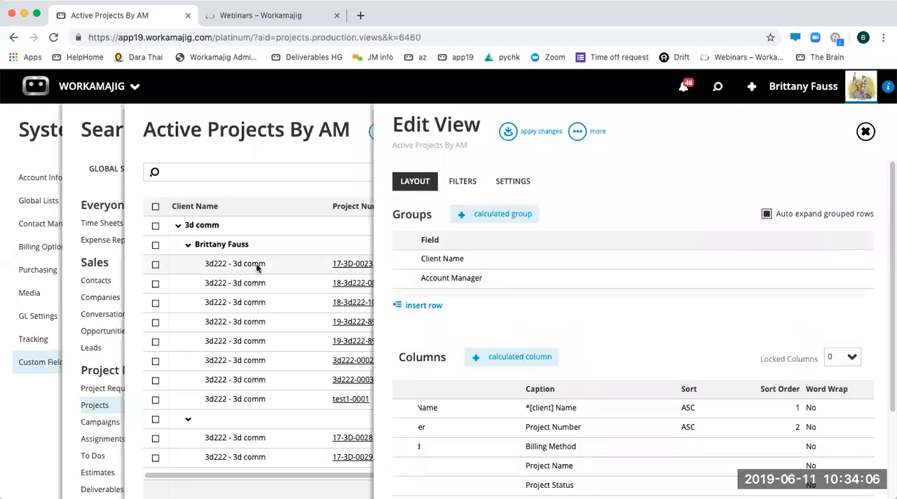
# - Review the view's settings, filters, and the groups and columns in its layout, and close the view editor without applying changes
pyautogui.click(506, 182)
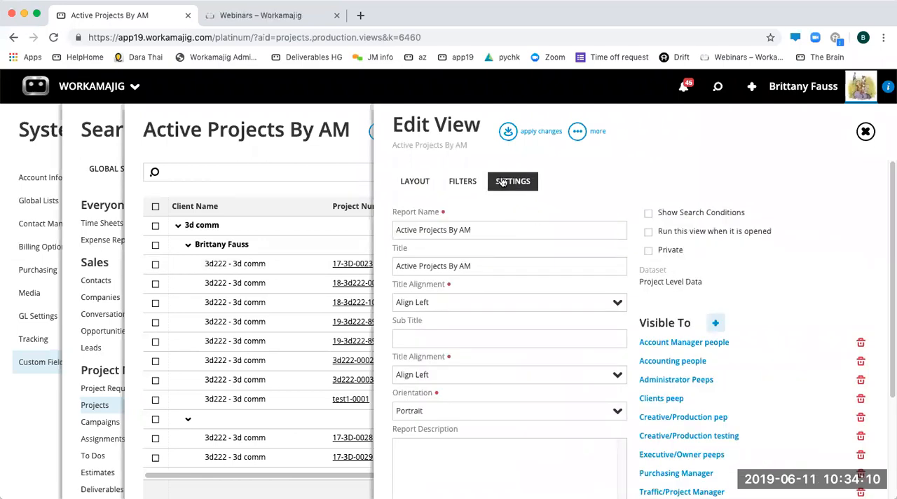
pyautogui.click(462, 181)
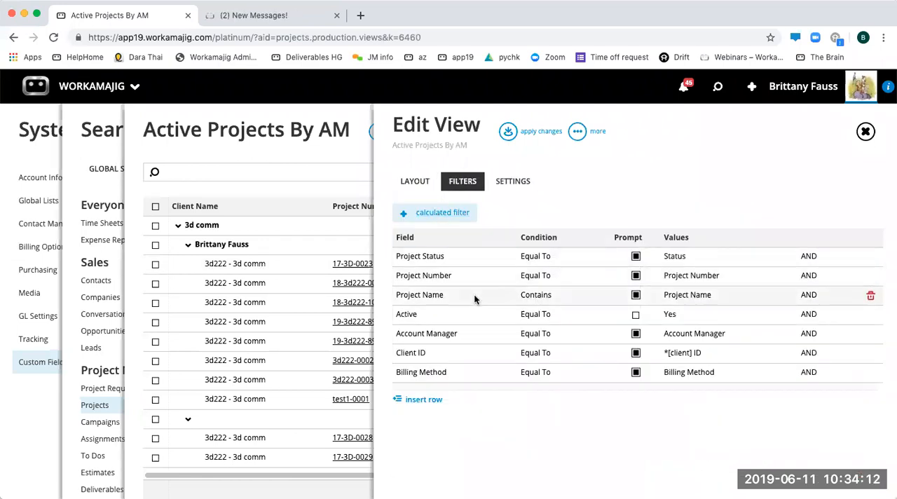
pyautogui.click(415, 183)
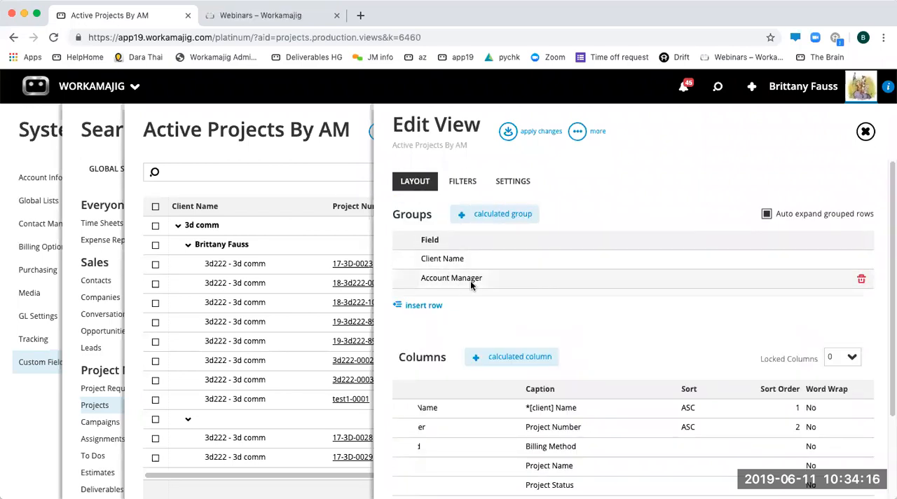
pyautogui.scroll(-3, 631, 330)
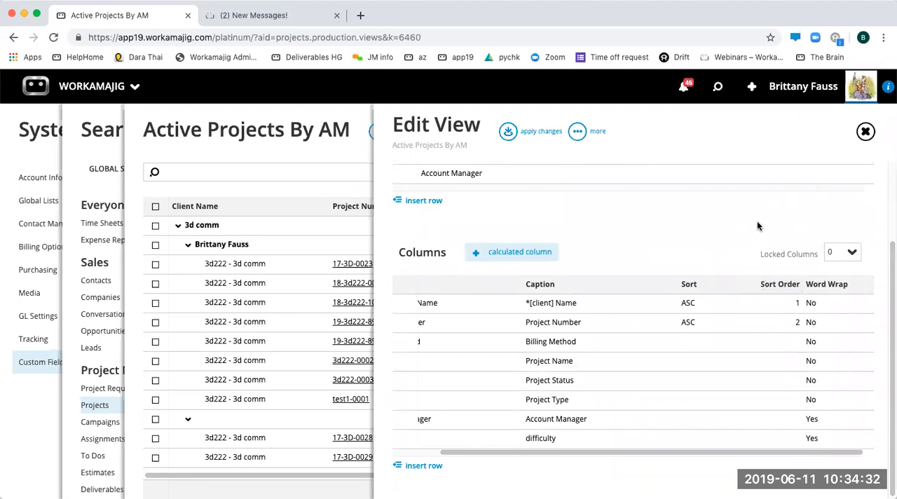
pyautogui.scroll(5, 664, 266)
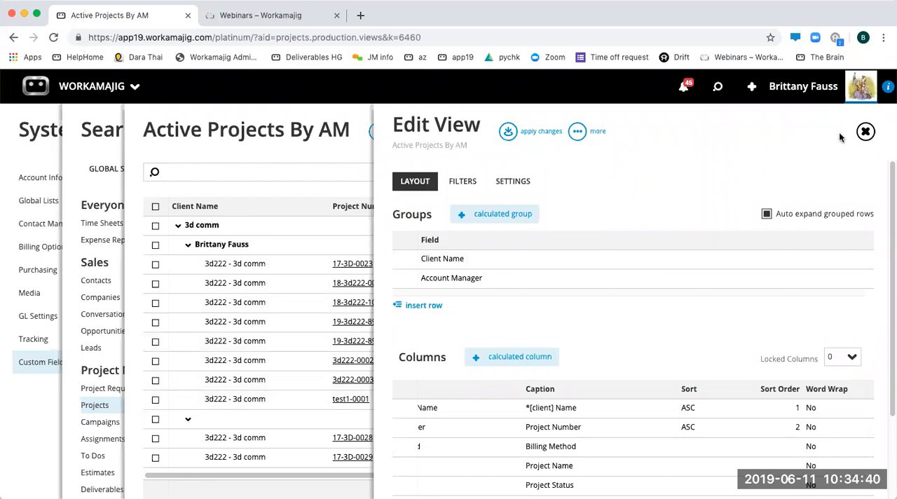
pyautogui.click(866, 132)
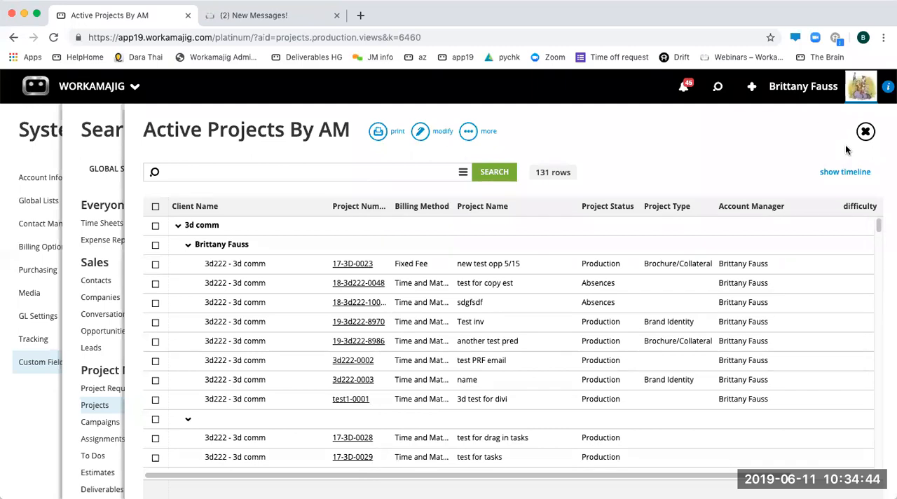
# - Close the Active Projects By AM view and the views search, and open the report center from the everyone apps
pyautogui.click(865, 131)
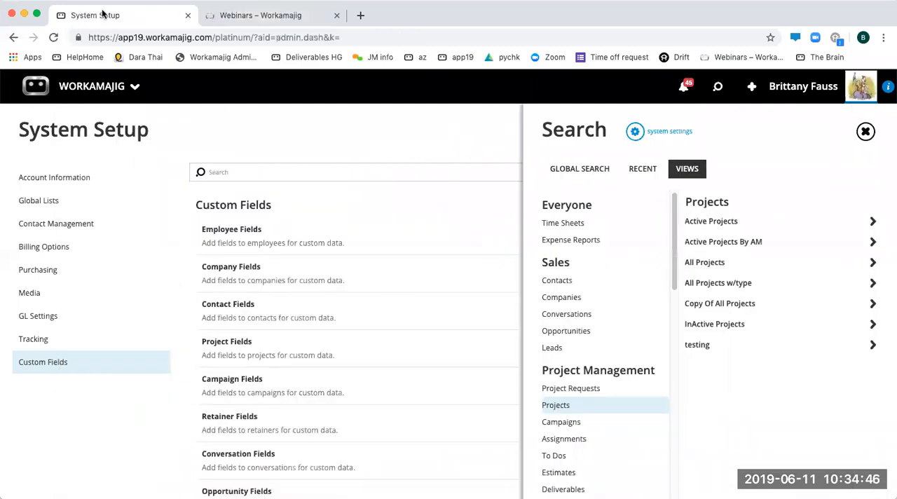
pyautogui.click(411, 145)
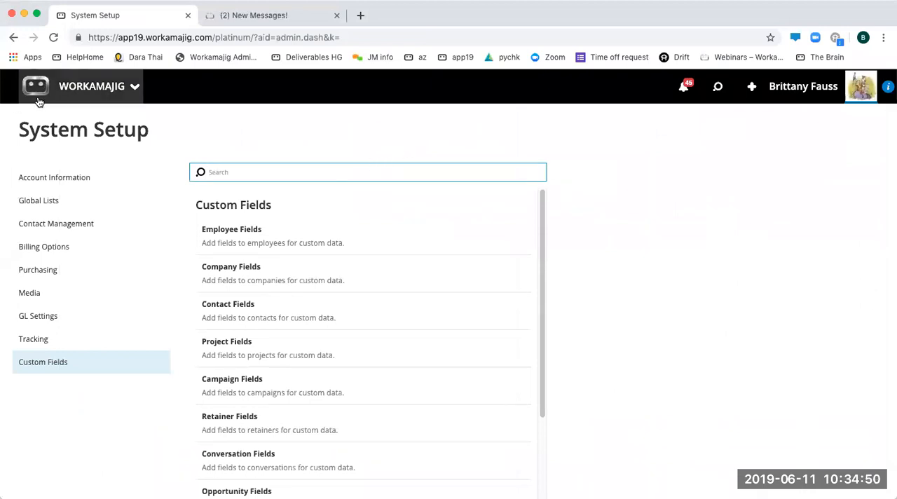
pyautogui.click(46, 98)
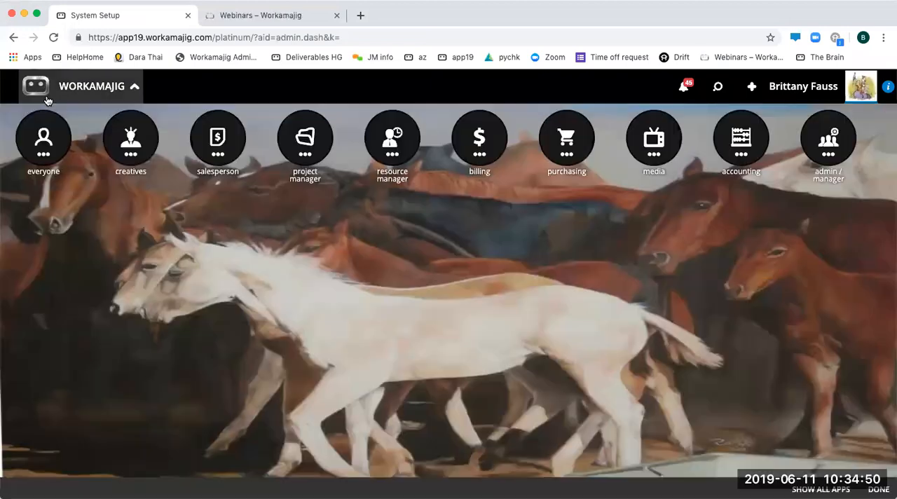
pyautogui.click(43, 155)
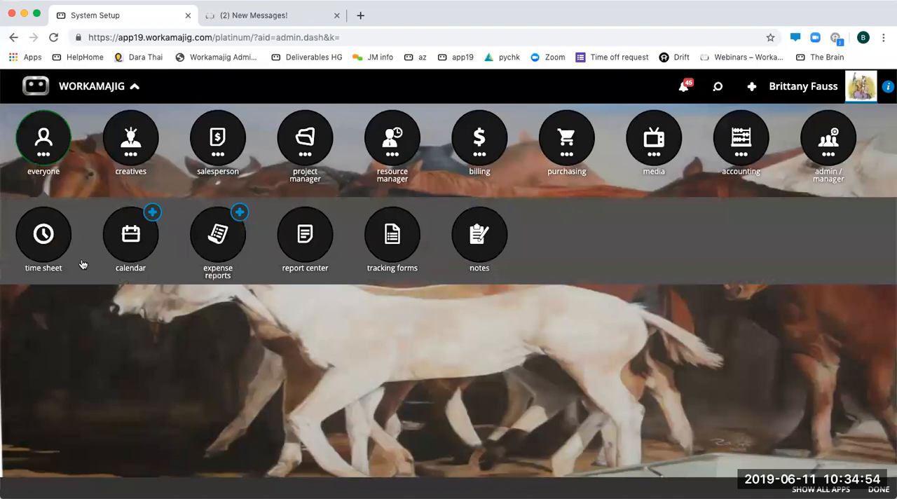
pyautogui.click(306, 236)
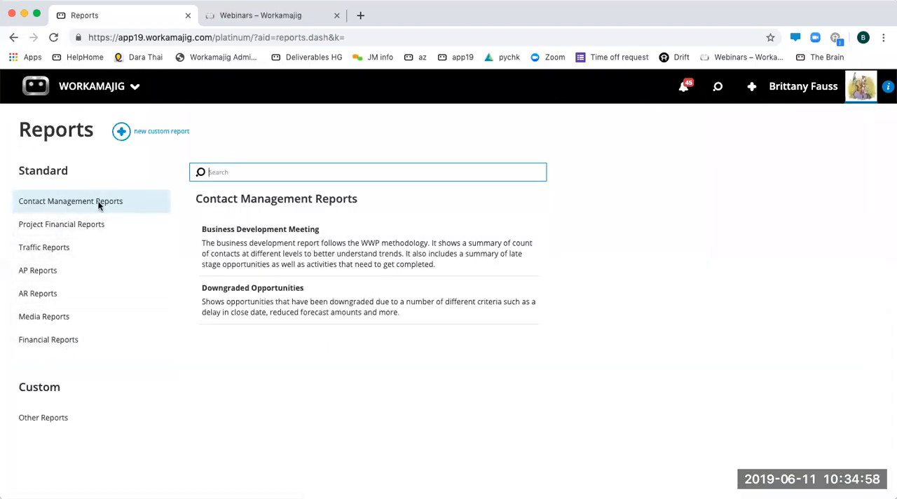
# - Look through the standard report categories, including Project Financial, Traffic, AP, AR, Financial and Contact Management Reports
pyautogui.click(54, 224)
pyautogui.click(48, 249)
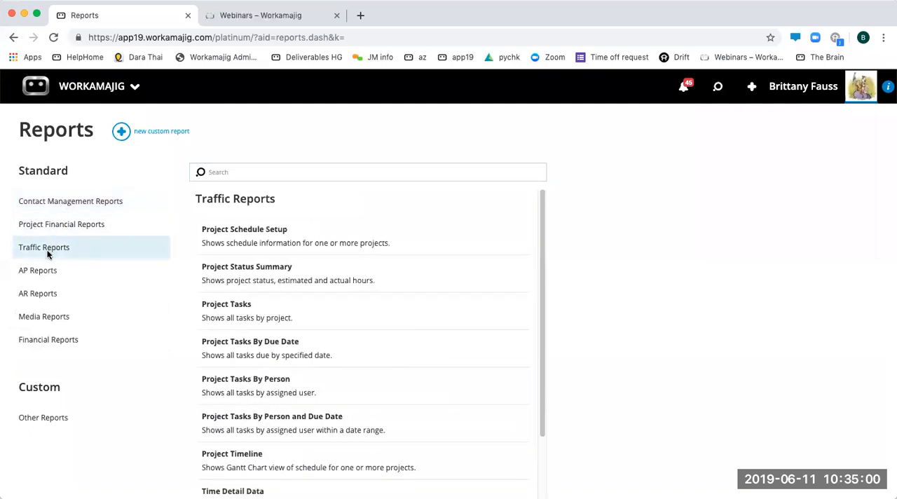
pyautogui.click(41, 273)
pyautogui.click(41, 294)
pyautogui.click(42, 336)
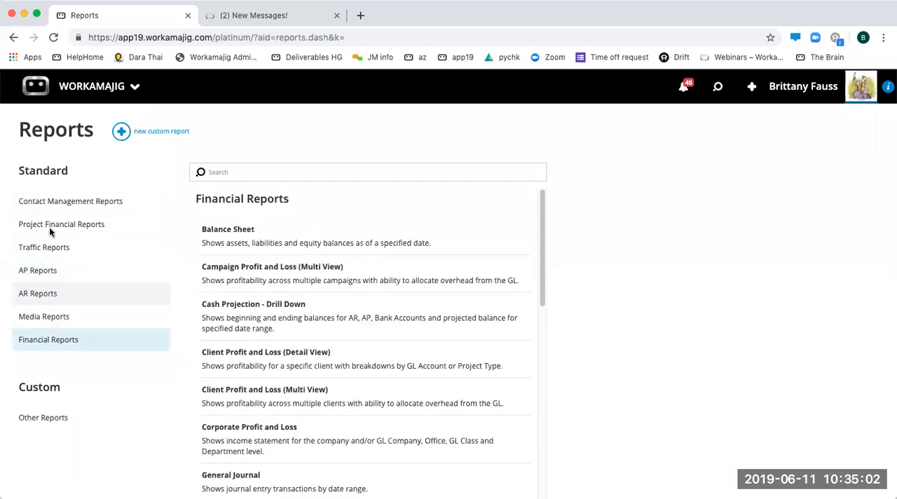
pyautogui.click(61, 205)
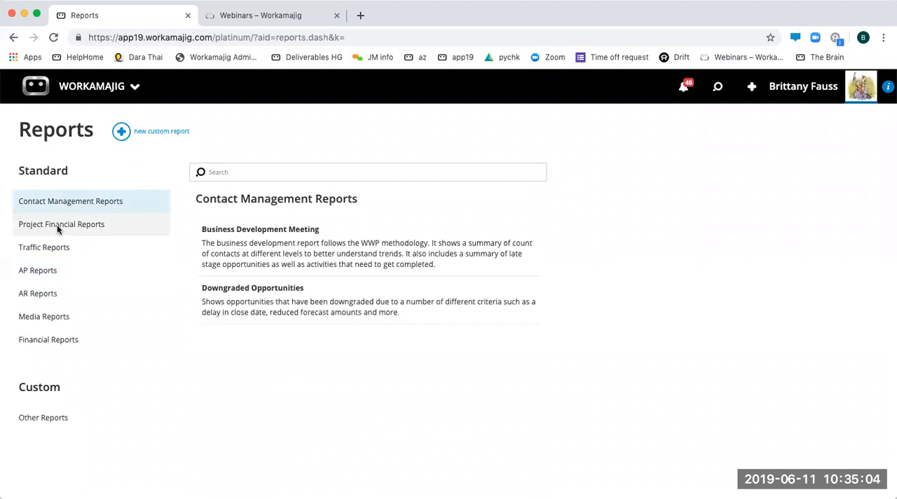
# - Open the Chargeability Summary - Dollars project financial report, review its search criteria and output formats, and close it without generating
pyautogui.click(60, 226)
pyautogui.click(297, 273)
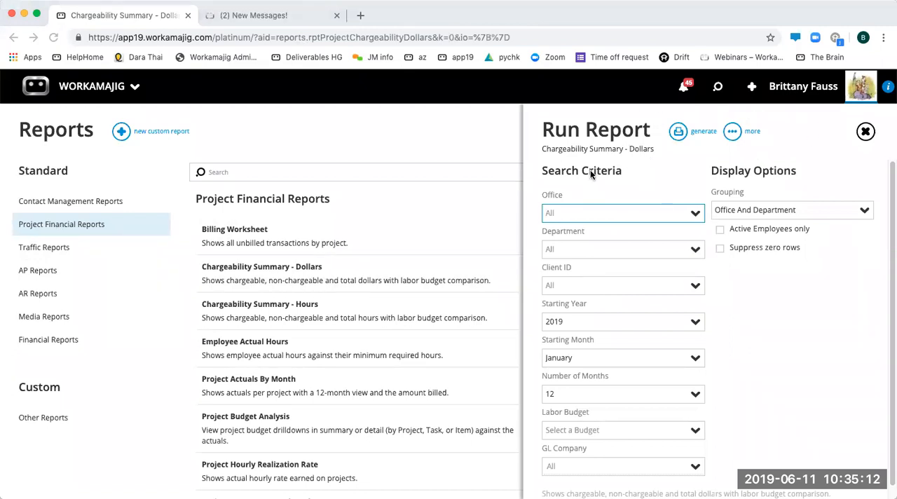
pyautogui.scroll(-1, 799, 358)
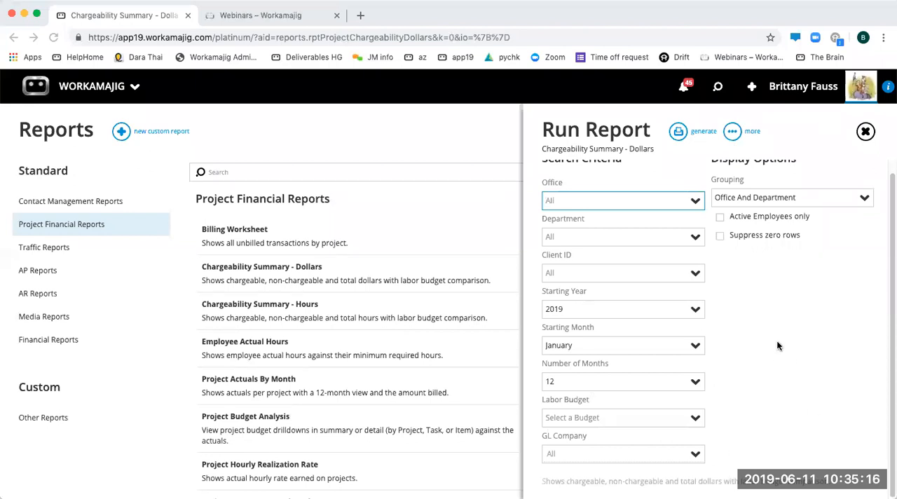
pyautogui.click(680, 132)
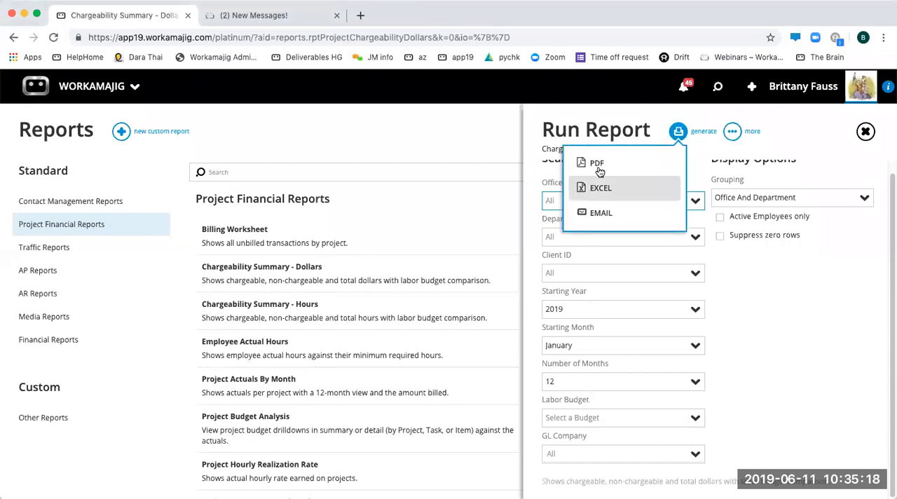
pyautogui.click(792, 313)
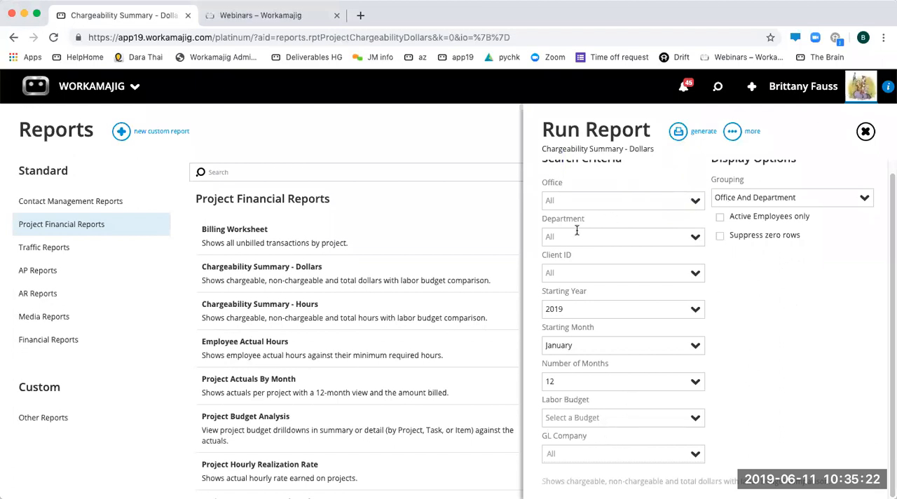
pyautogui.click(516, 163)
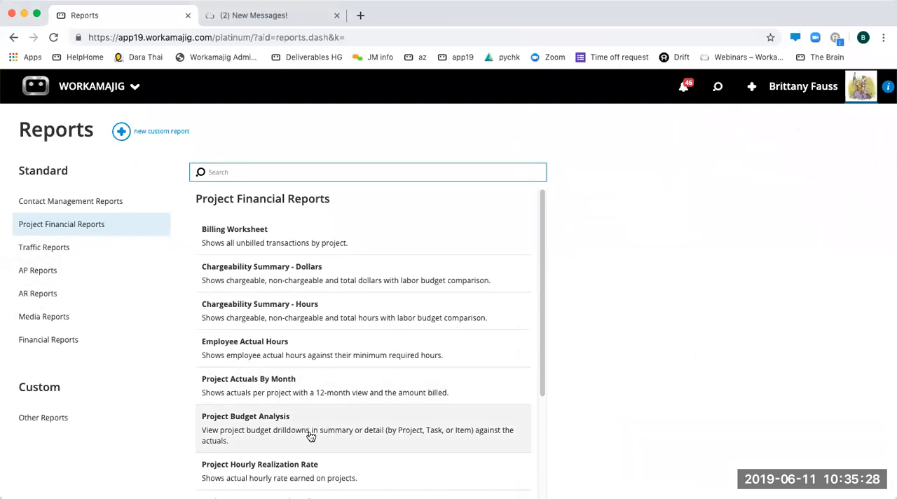
# - Run the Project Budget Analysis report with its default criteria, and open its layout for editing to examine the groups and columns
pyautogui.click(283, 435)
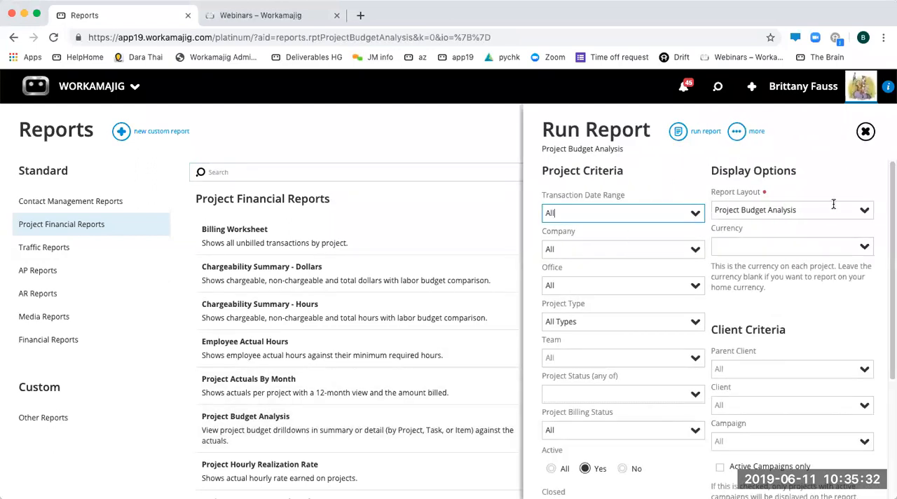
pyautogui.click(677, 130)
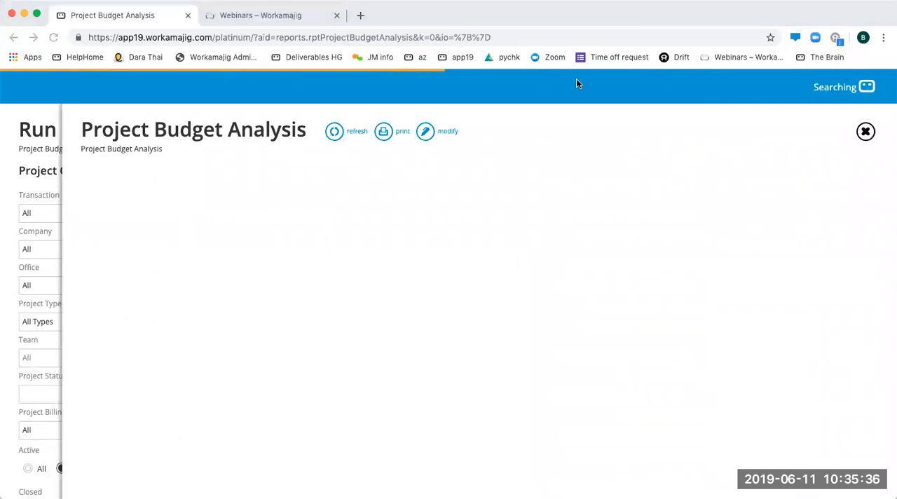
pyautogui.click(426, 132)
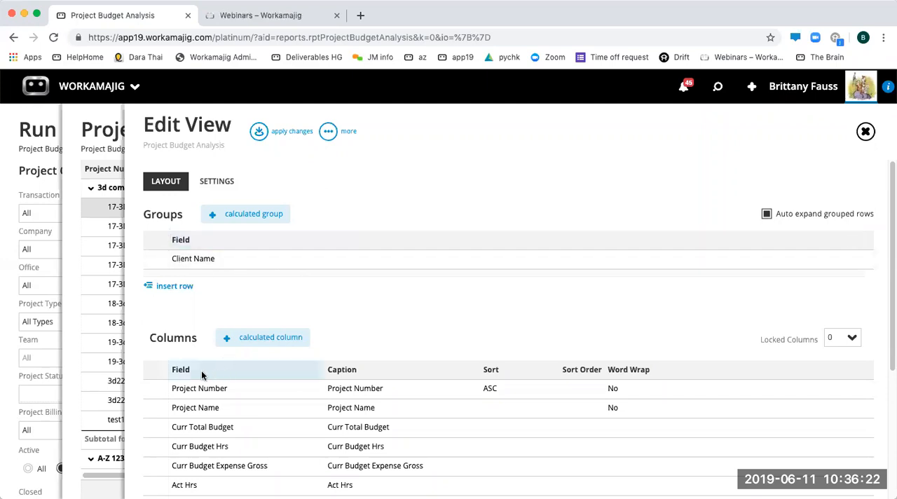
pyautogui.scroll(-3, 402, 316)
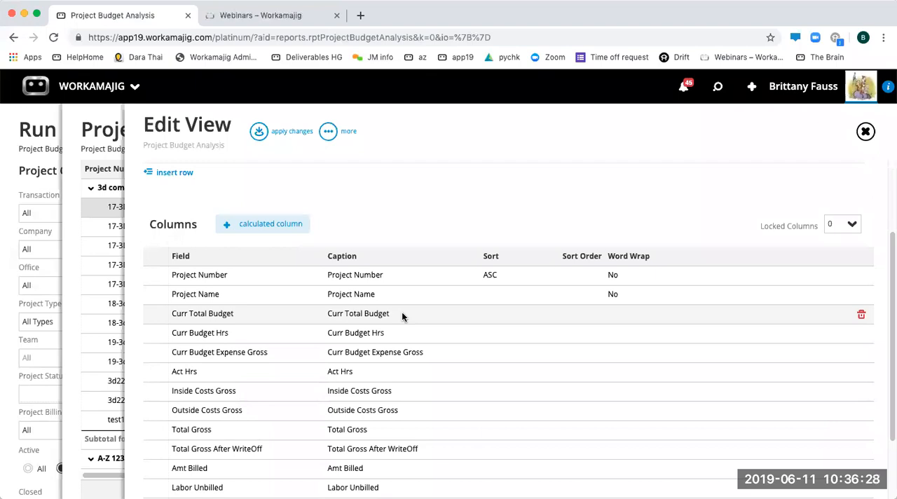
pyautogui.scroll(-3, 384, 222)
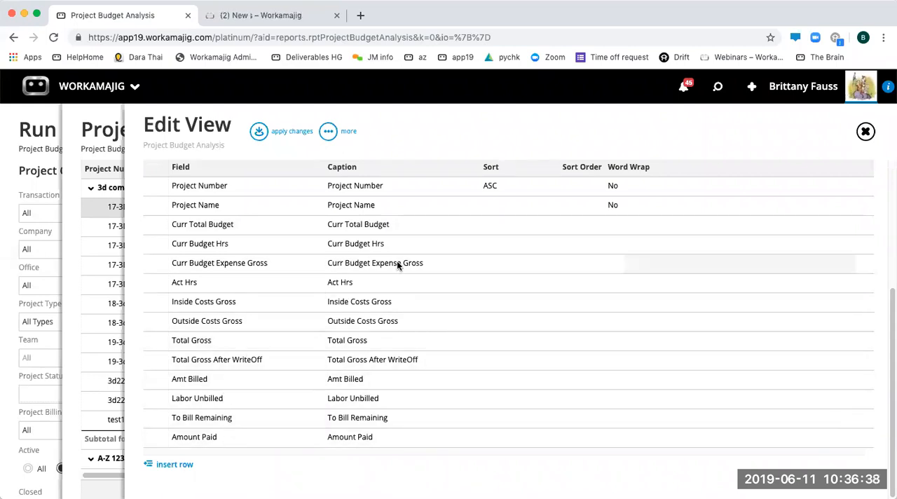
# - Shorten the caption of the Curr Budget Expense Gross column to "Budget Expense Gross" in the report layout
pyautogui.click(443, 264)
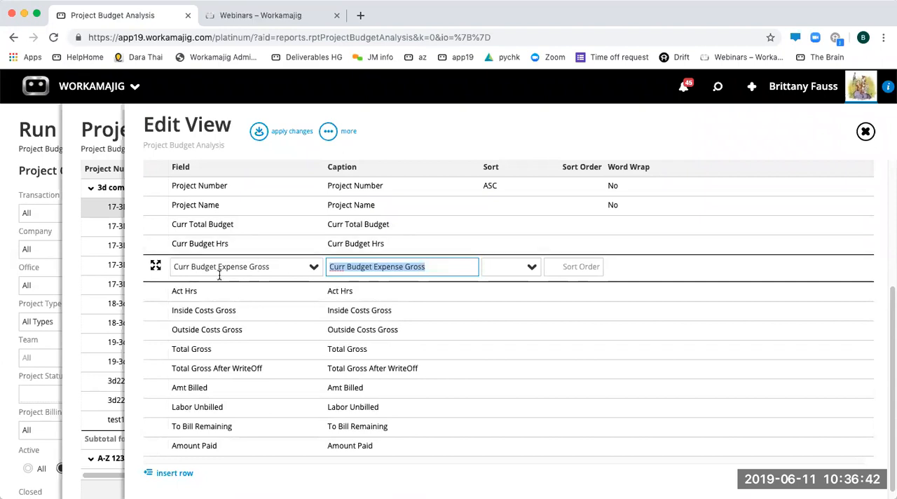
pyautogui.click(386, 267)
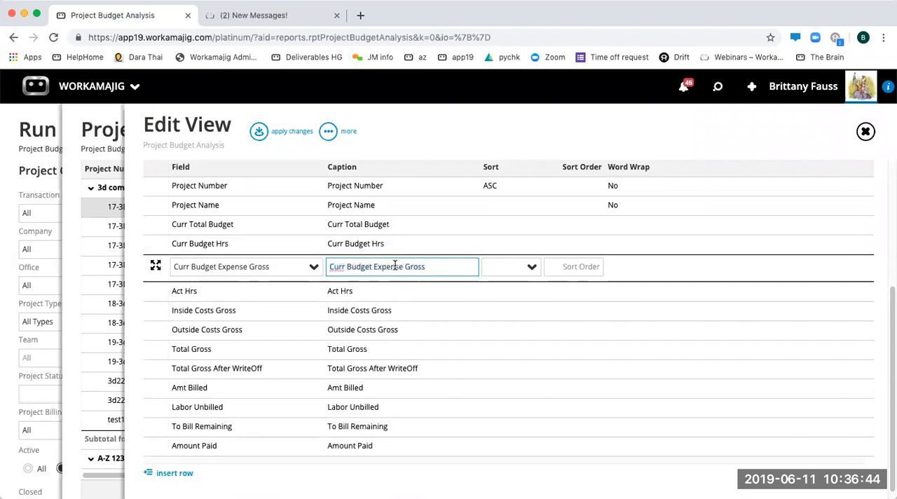
pyautogui.doubleClick(340, 266)
pyautogui.press('BackSpace')
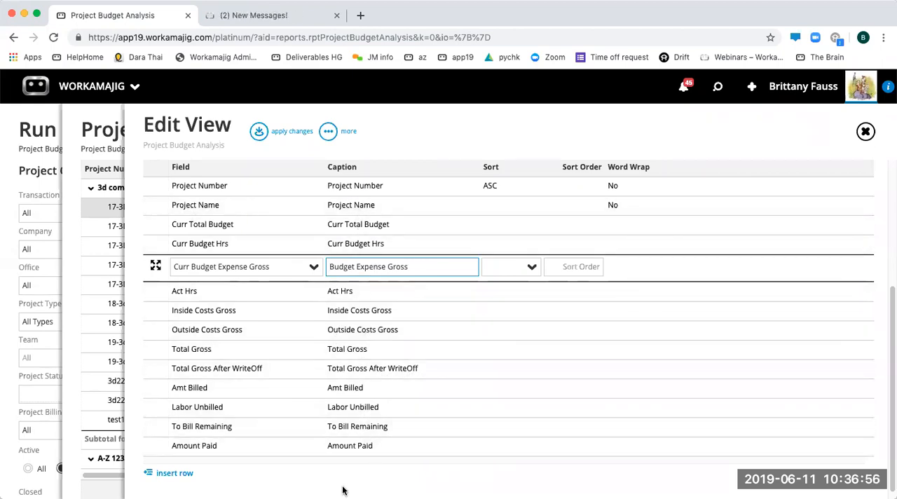
pyautogui.click(358, 464)
pyautogui.scroll(5, 358, 464)
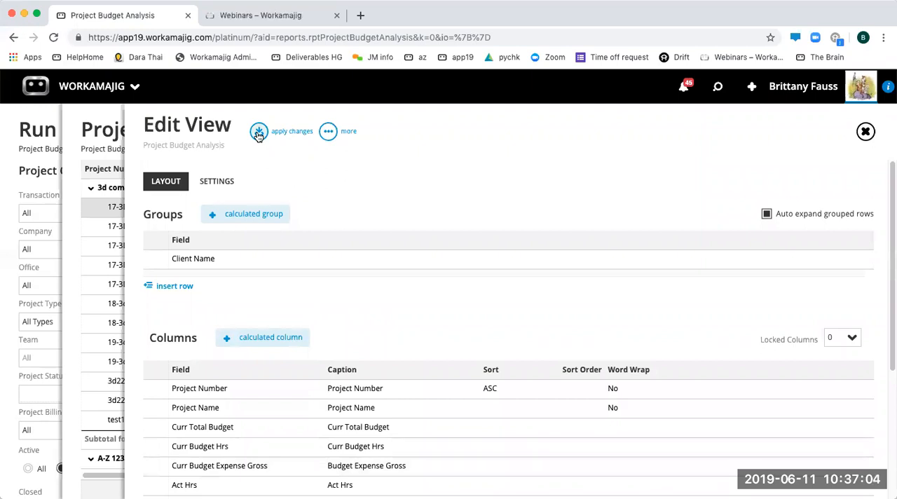
# - Review the Project Budget Analysis view's settings and visibility list, and return to the report center without applying changes
pyautogui.click(211, 181)
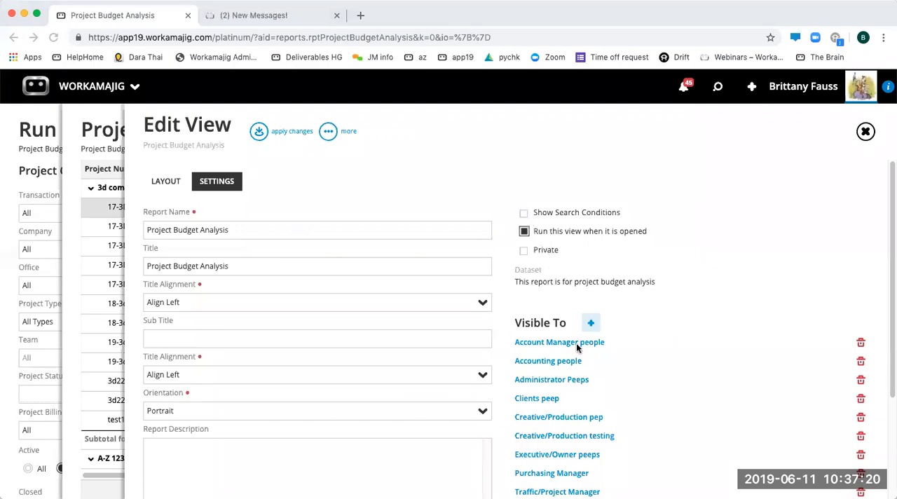
pyautogui.scroll(-1, 519, 300)
pyautogui.scroll(-5, 519, 300)
pyautogui.scroll(5, 523, 298)
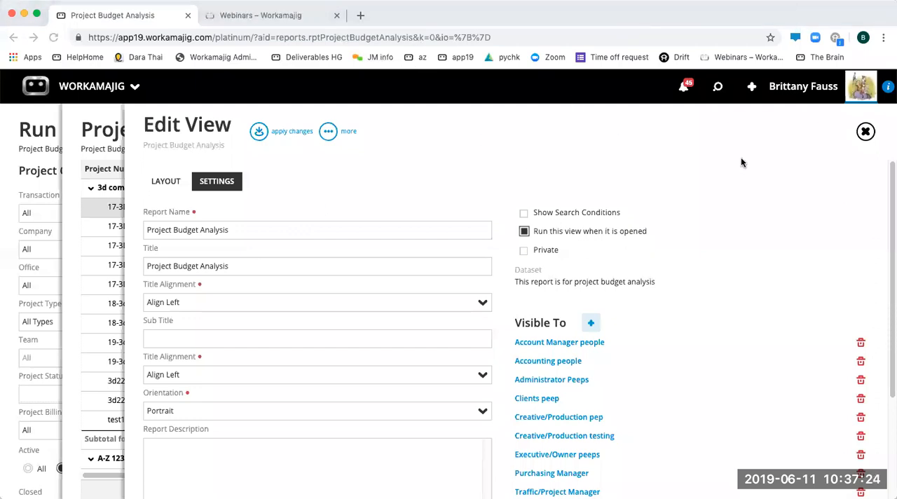
pyautogui.click(867, 133)
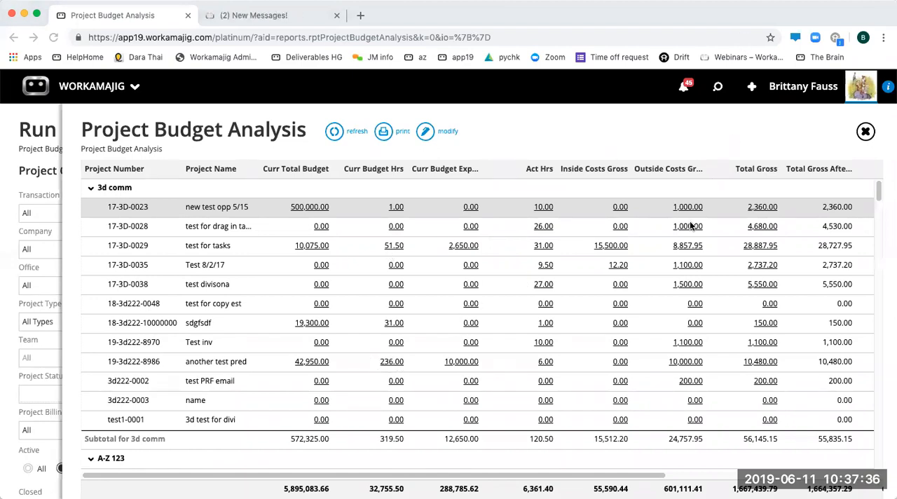
pyautogui.click(866, 132)
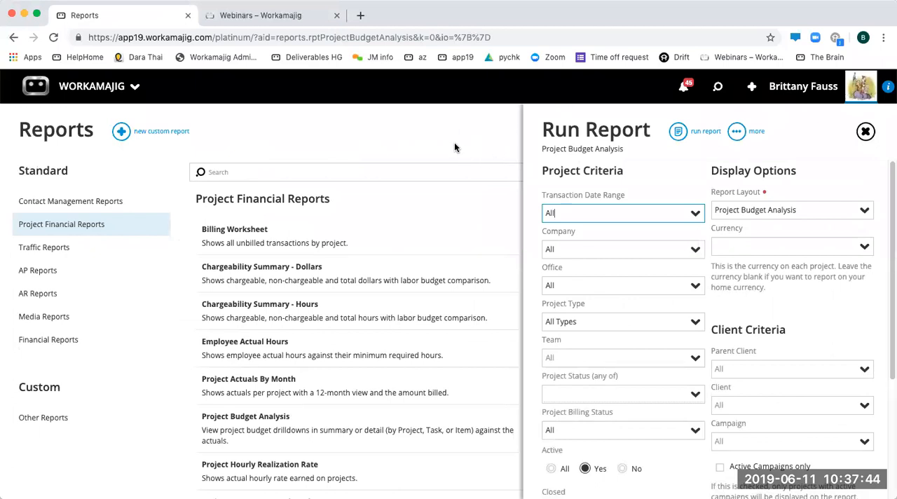
pyautogui.click(455, 142)
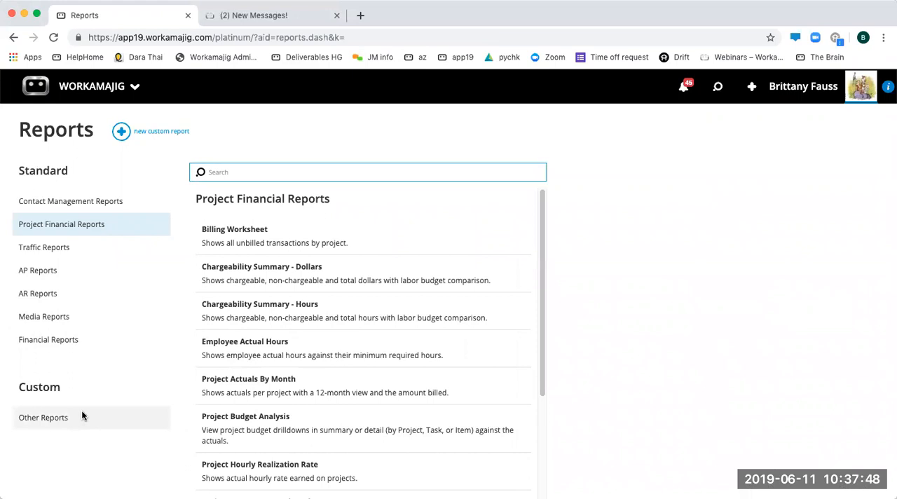
# - Look through the Traffic, AP, AR, Media and Financial standard report categories
pyautogui.click(60, 247)
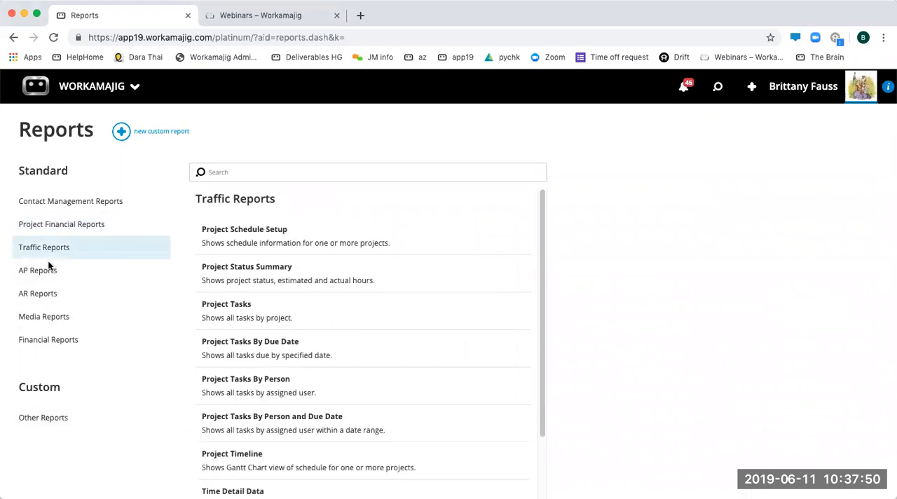
pyautogui.click(51, 270)
pyautogui.click(44, 298)
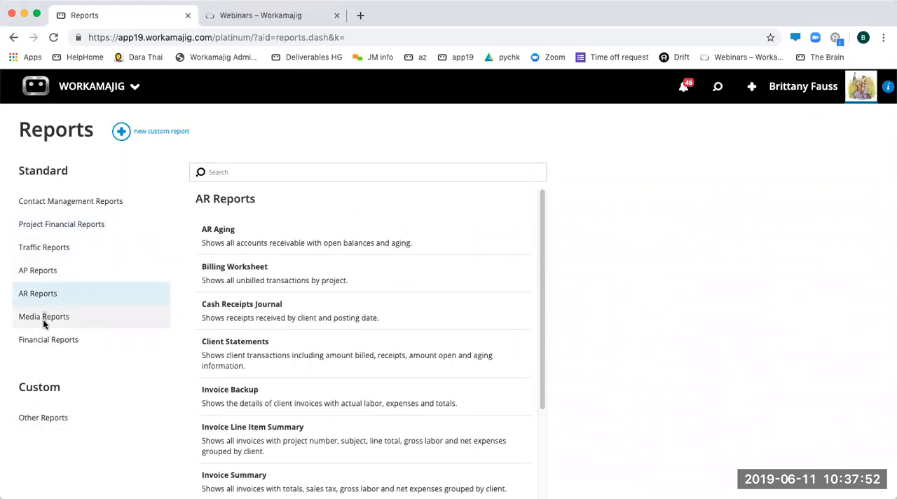
pyautogui.click(44, 320)
pyautogui.click(45, 341)
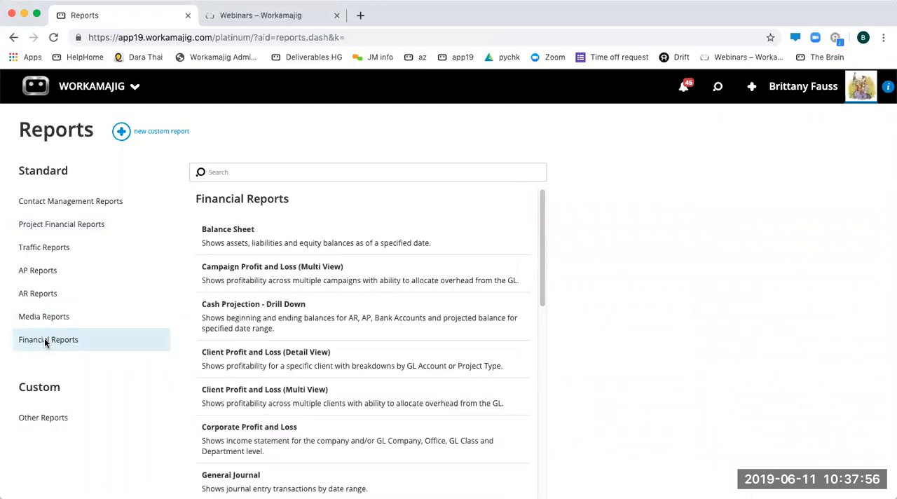
# - Start a new custom report and look through the available datasets, including Contact Management, Project, Traffic, Purchasing and Billing
pyautogui.click(127, 136)
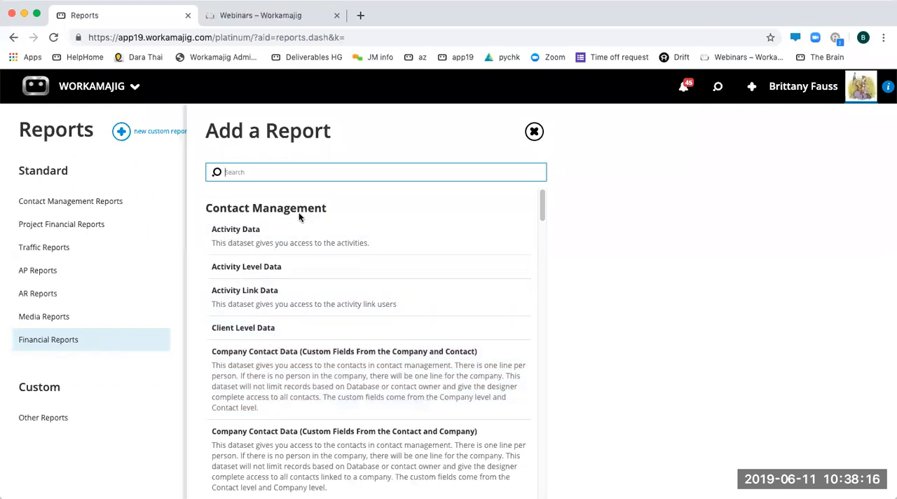
pyautogui.scroll(-1, 301, 218)
pyautogui.scroll(-5, 301, 218)
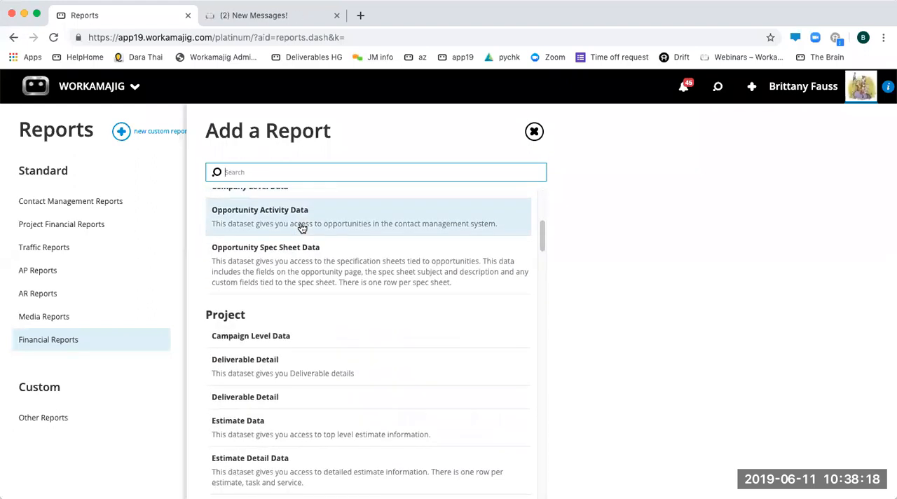
pyautogui.scroll(-15, 259, 345)
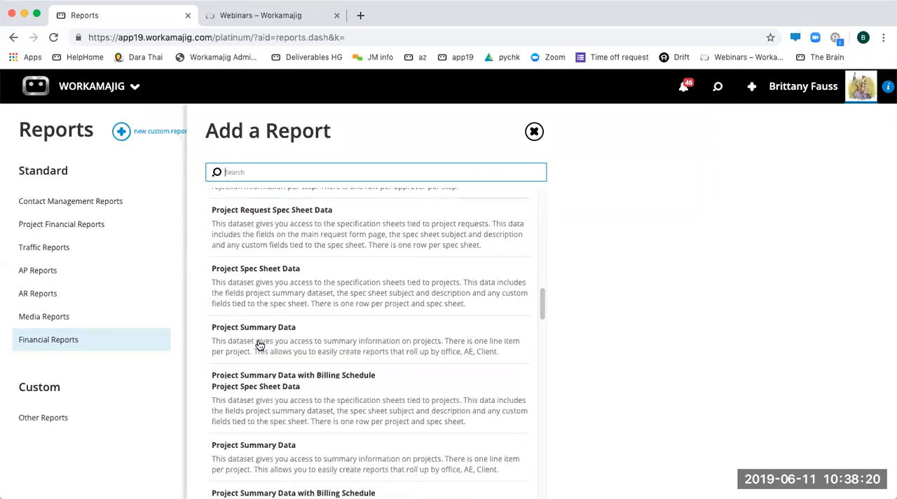
pyautogui.scroll(-15, 259, 345)
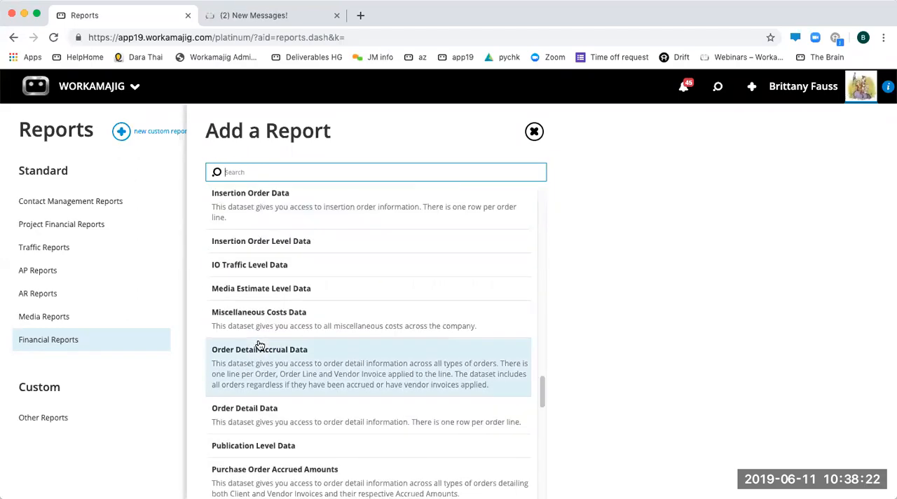
pyautogui.scroll(-10, 259, 344)
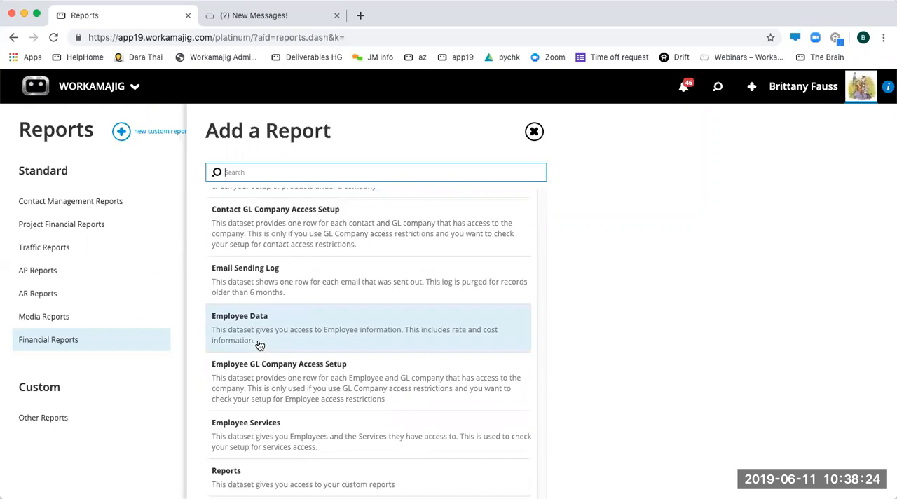
pyautogui.scroll(4, 260, 345)
pyautogui.scroll(10, 259, 345)
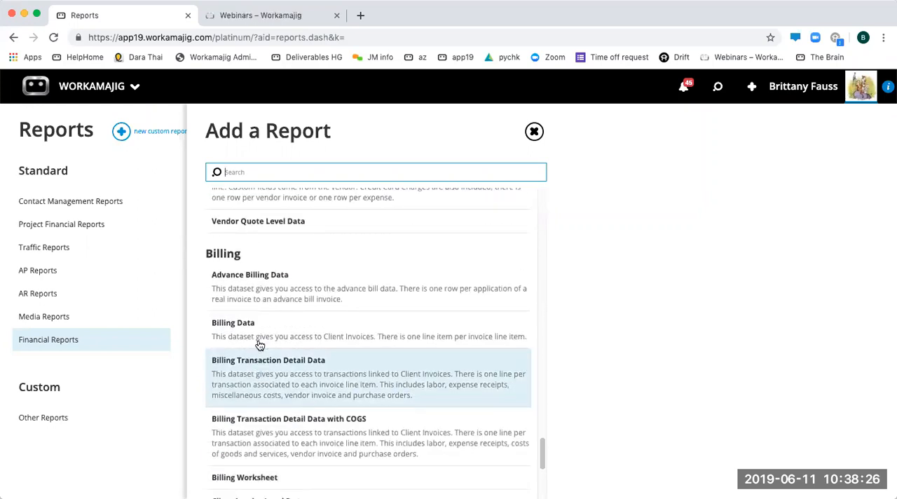
pyautogui.scroll(10, 258, 342)
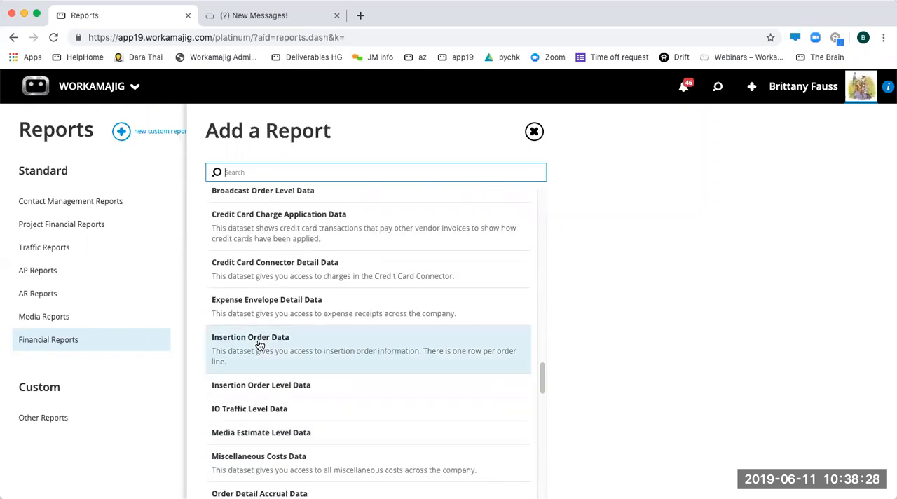
pyautogui.scroll(5, 258, 342)
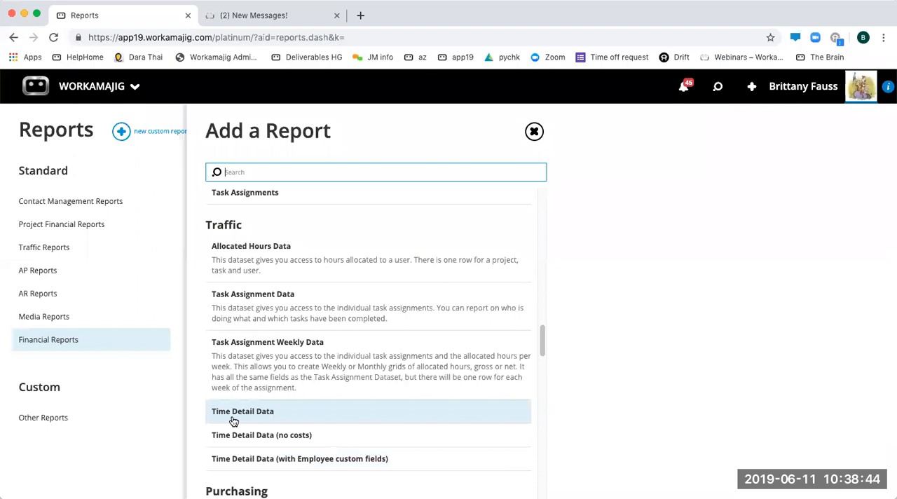
pyautogui.scroll(1, 234, 421)
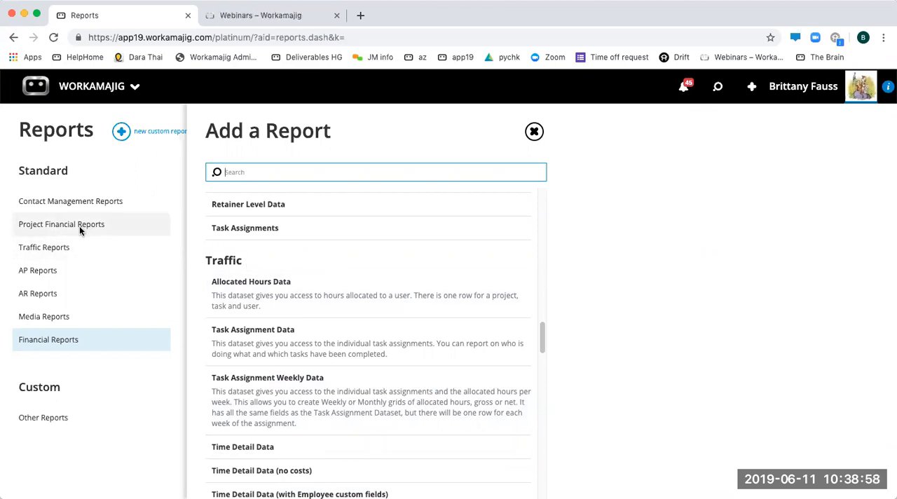
pyautogui.scroll(3, 327, 280)
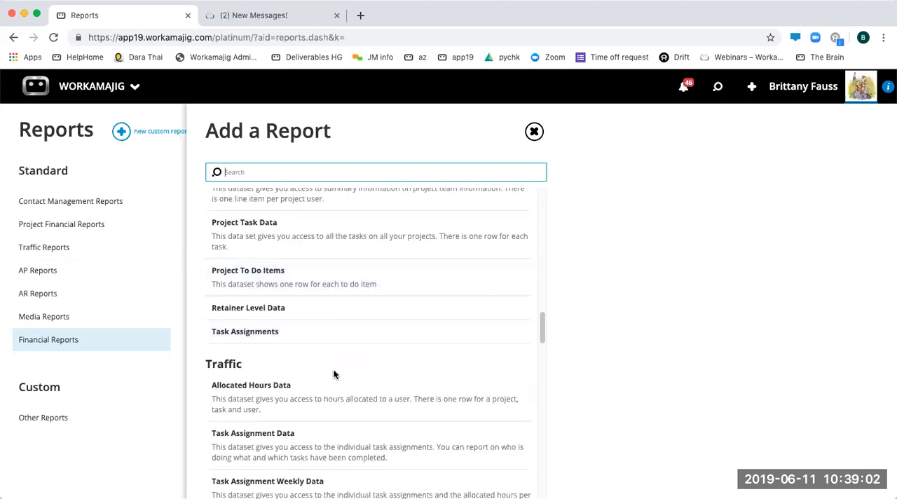
pyautogui.scroll(3, 340, 377)
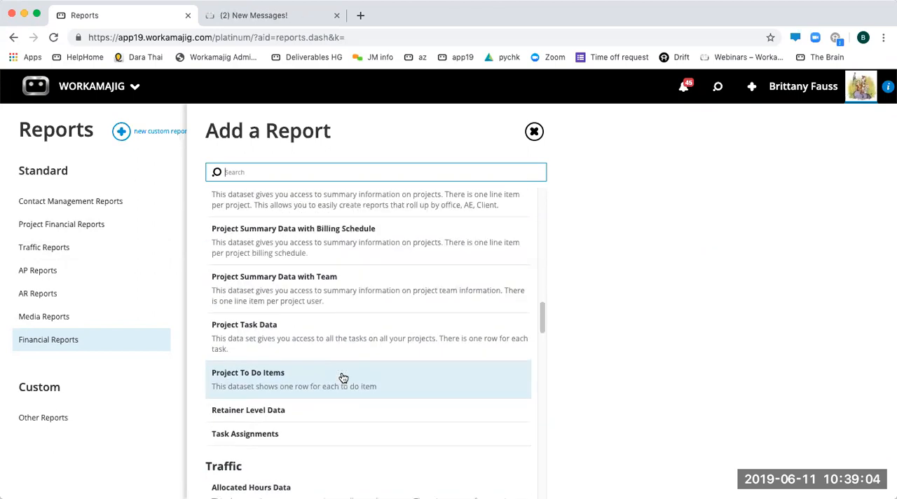
pyautogui.scroll(-1, 344, 376)
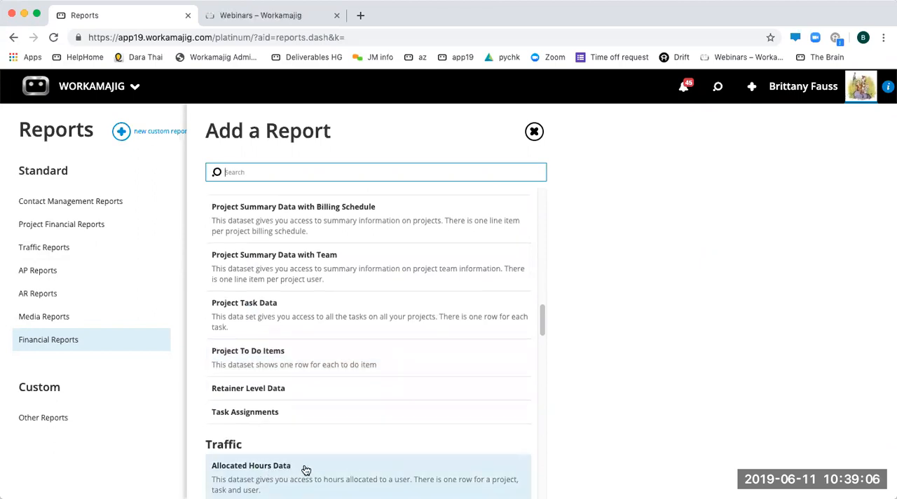
pyautogui.scroll(5, 305, 459)
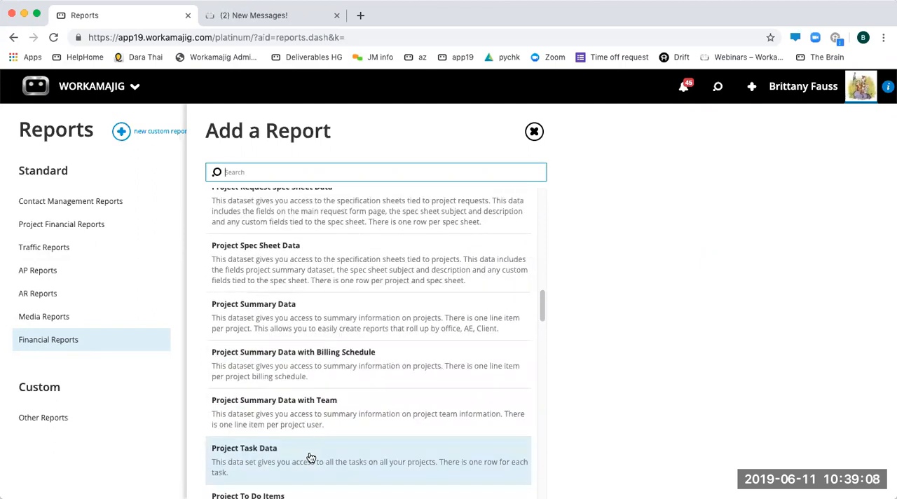
pyautogui.scroll(10, 311, 458)
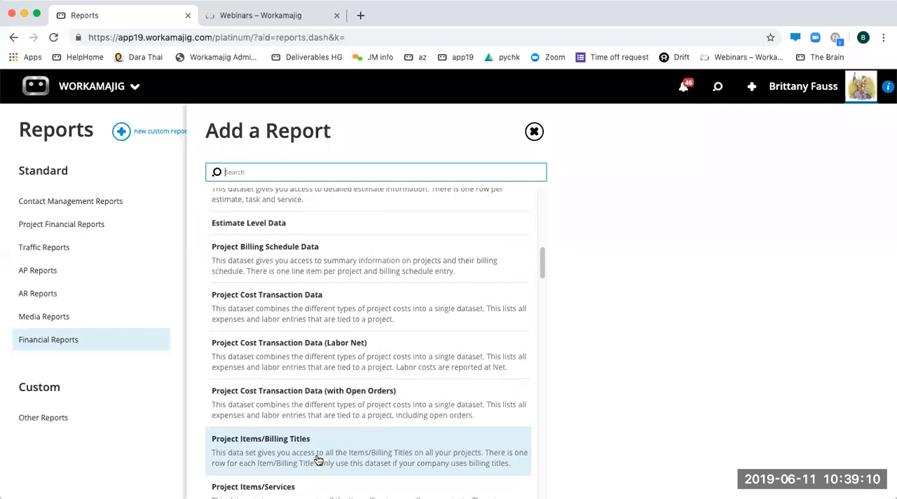
pyautogui.scroll(4, 317, 459)
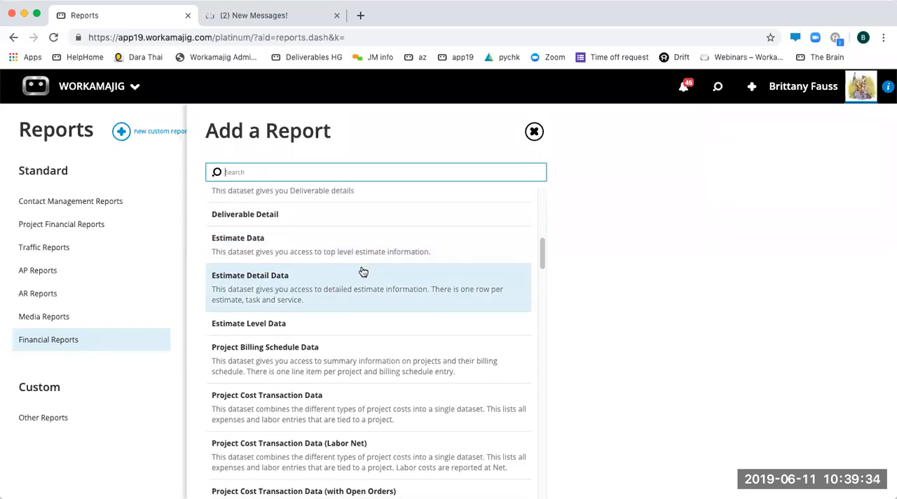
# - Choose the Time Detail Data dataset in the Traffic category for the new custom report
pyautogui.scroll(-1, 362, 277)
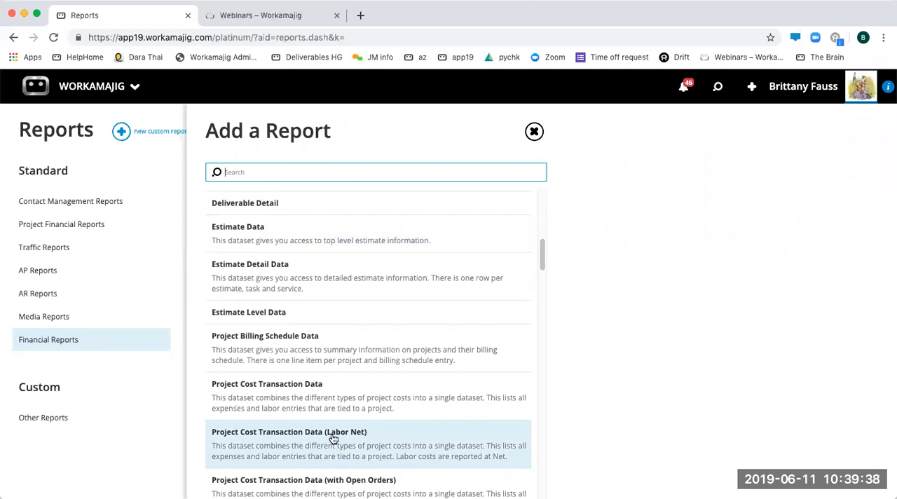
pyautogui.scroll(-15, 304, 328)
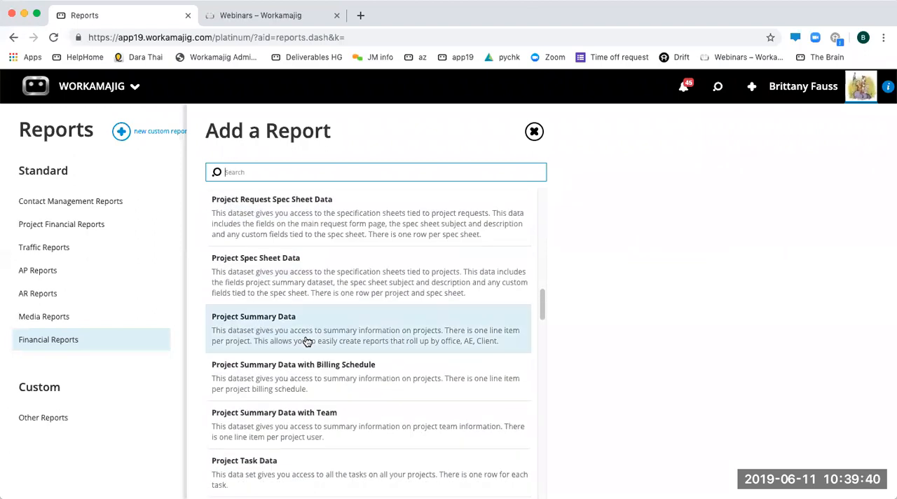
pyautogui.scroll(-5, 260, 354)
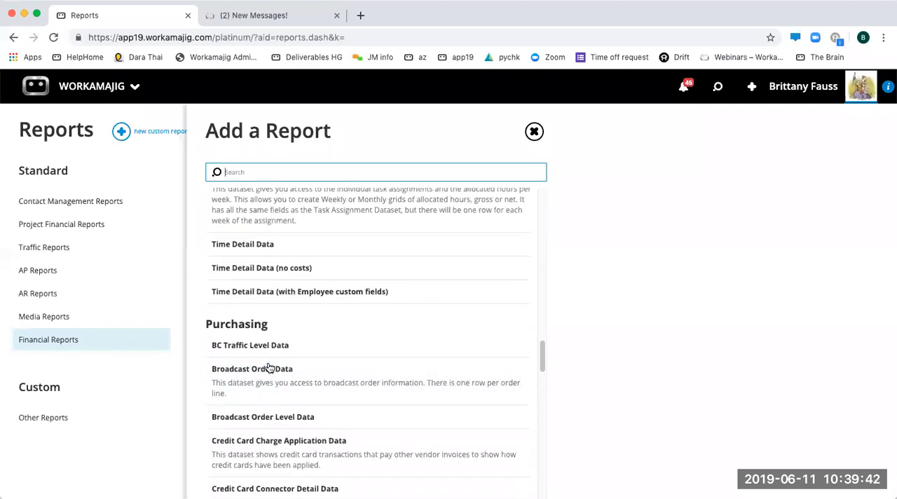
pyautogui.scroll(1, 271, 302)
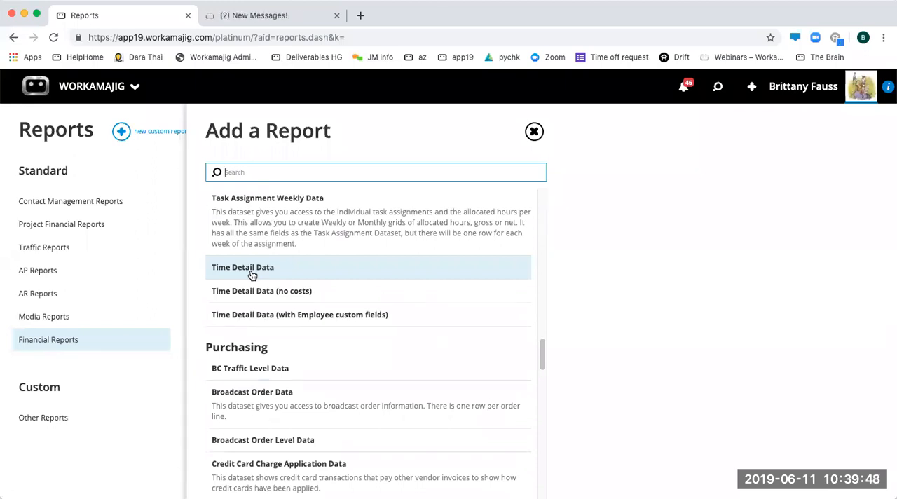
pyautogui.click(253, 275)
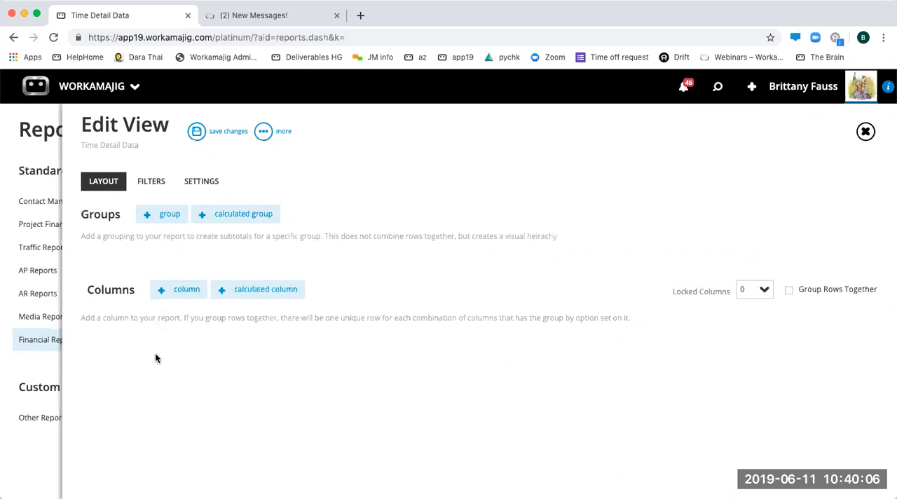
# - Add a group to the report layout using the User Full Name field
pyautogui.click(163, 217)
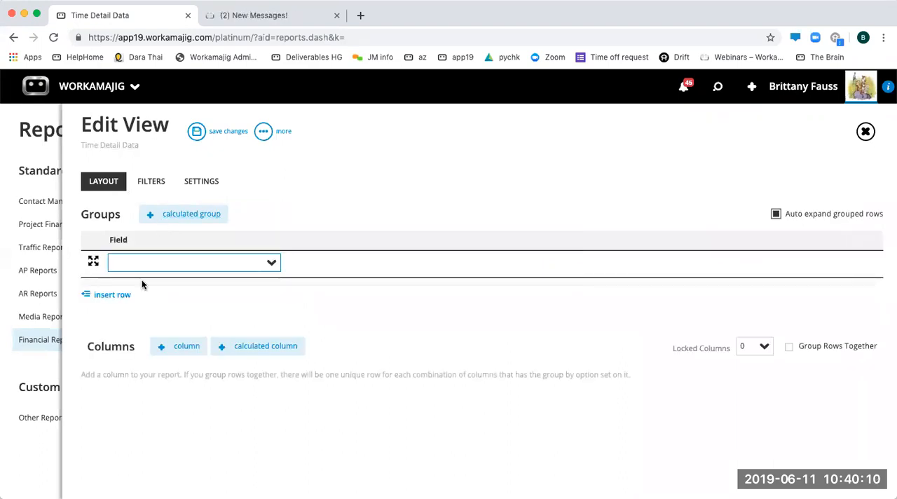
pyautogui.write('user')
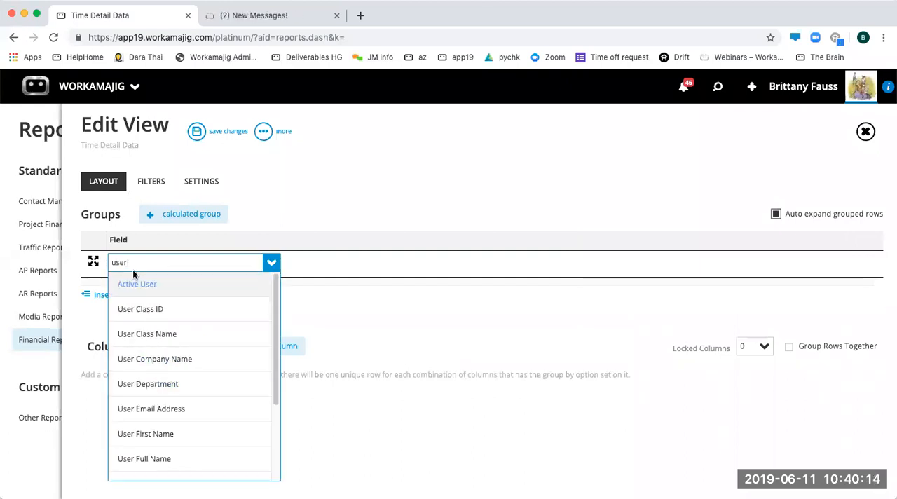
pyautogui.click(155, 460)
pyautogui.click(282, 298)
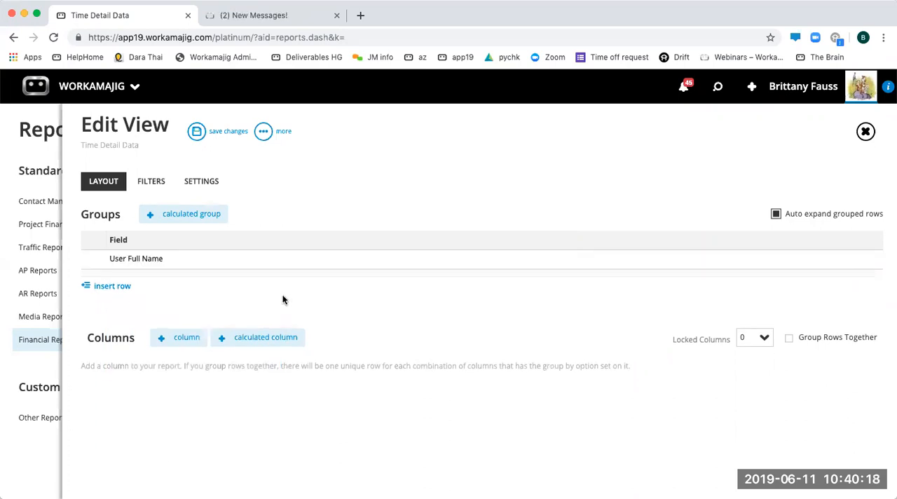
# - Add a second group to the report layout using the Client Name field
pyautogui.click(105, 286)
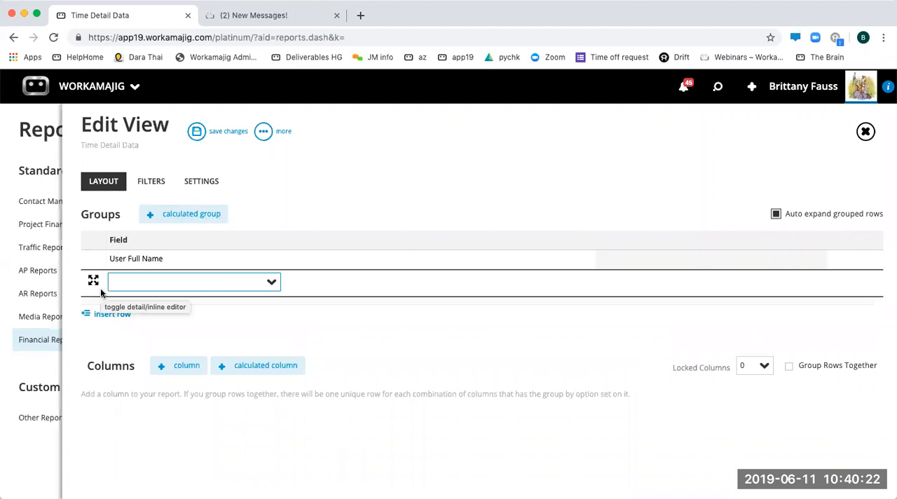
pyautogui.press('Down')
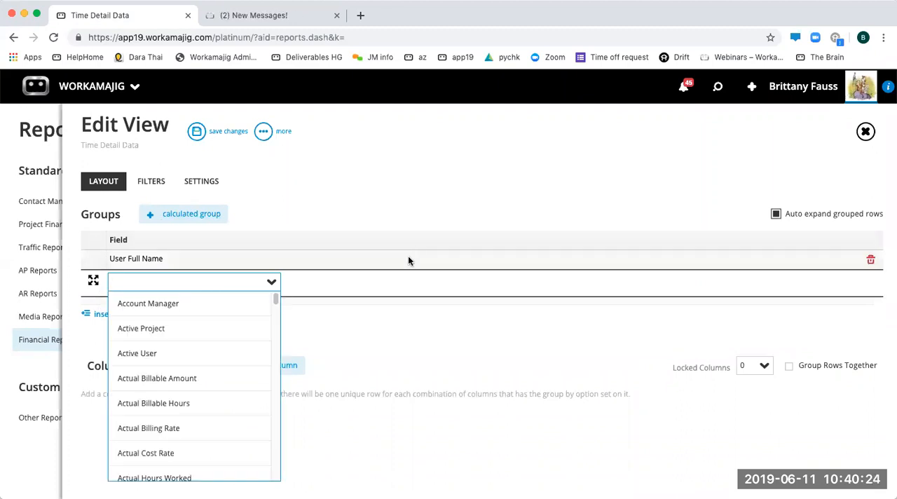
pyautogui.moveTo(277, 303); pyautogui.dragTo(275, 358)
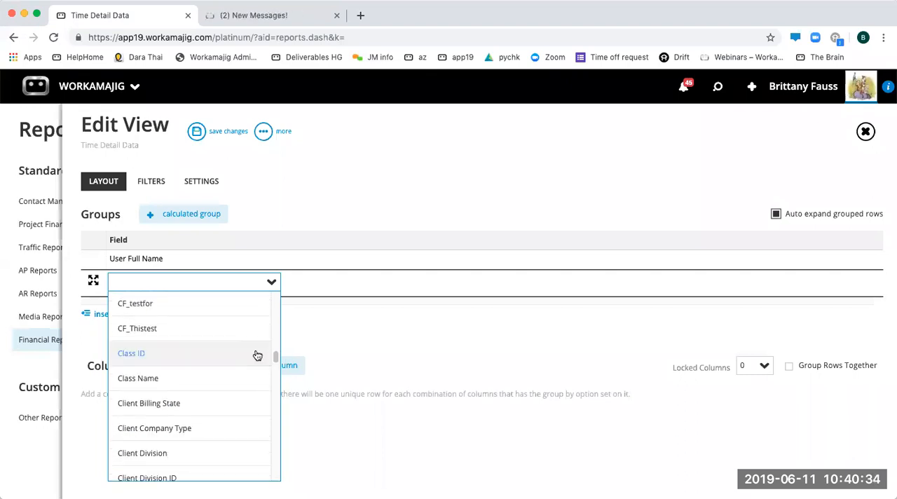
pyautogui.click(167, 283)
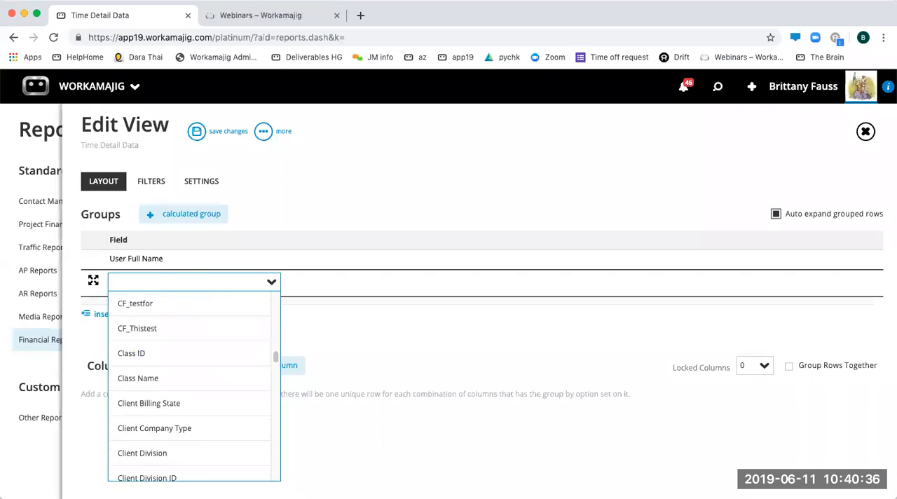
pyautogui.write('client')
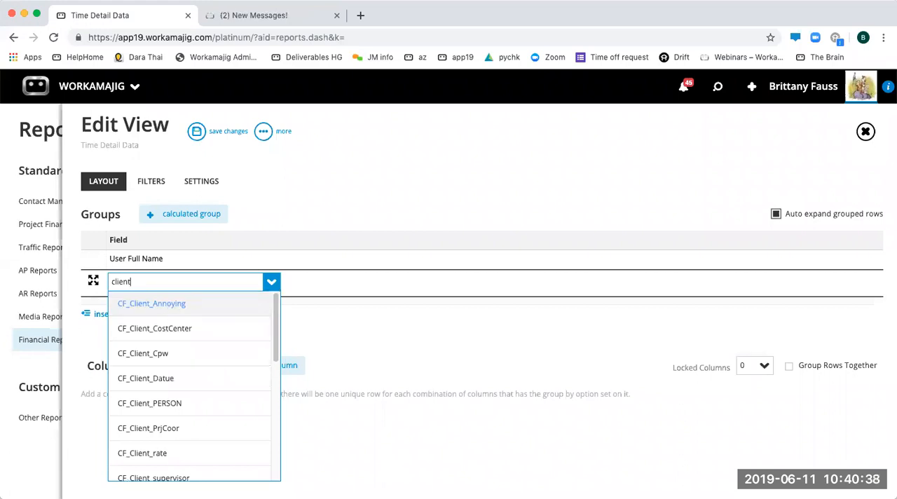
pyautogui.write(' name')
pyautogui.click(172, 305)
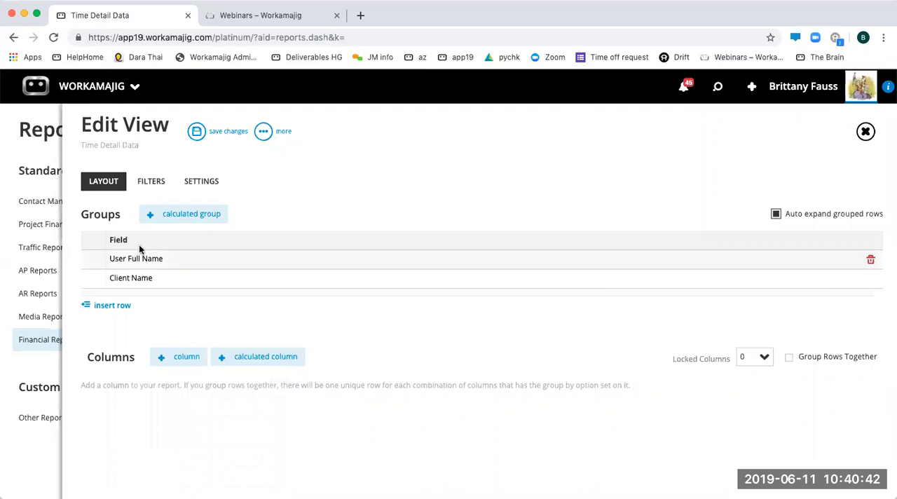
# - Add Project Number and Task Name as the first two columns of the report
pyautogui.click(177, 358)
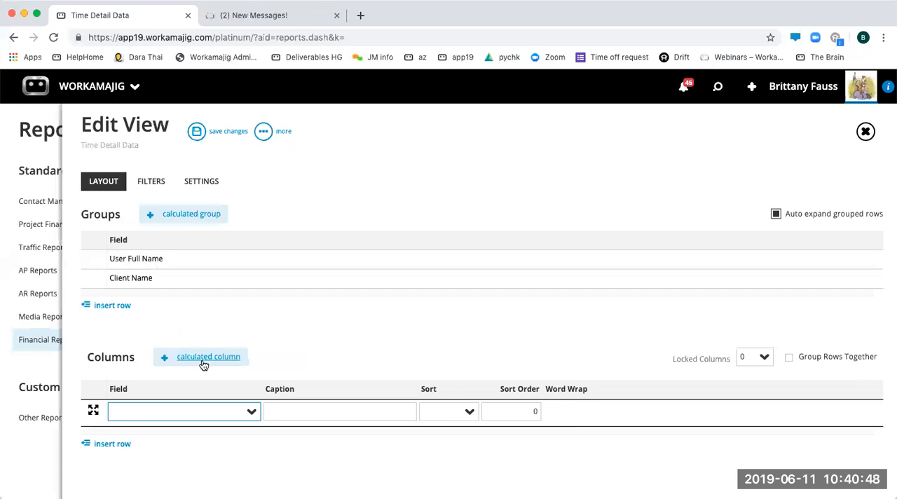
pyautogui.write('project')
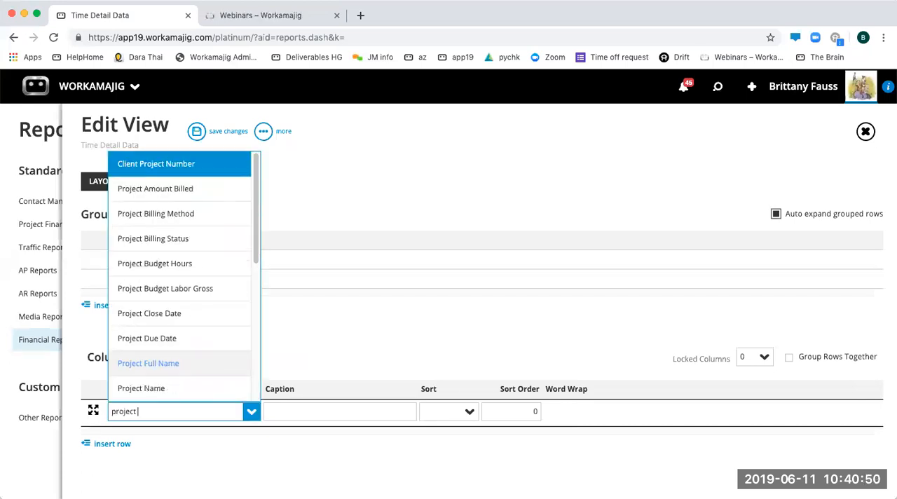
pyautogui.write(' nu')
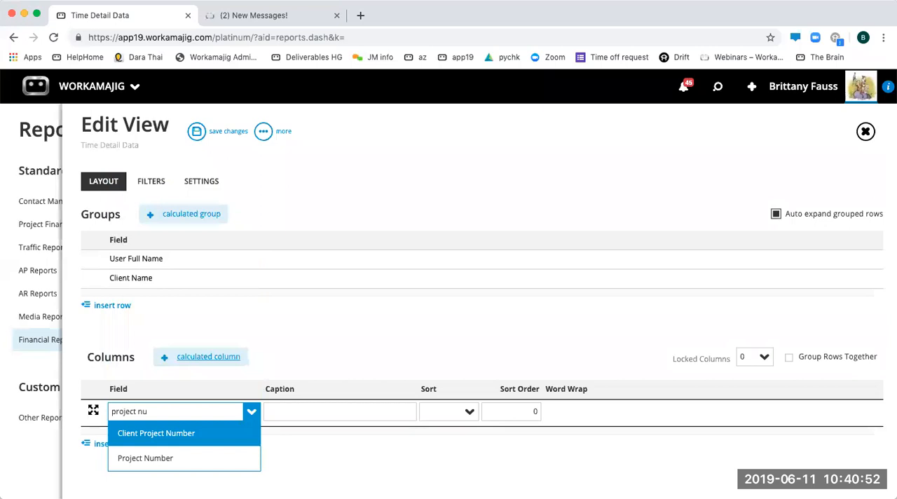
pyautogui.click(161, 459)
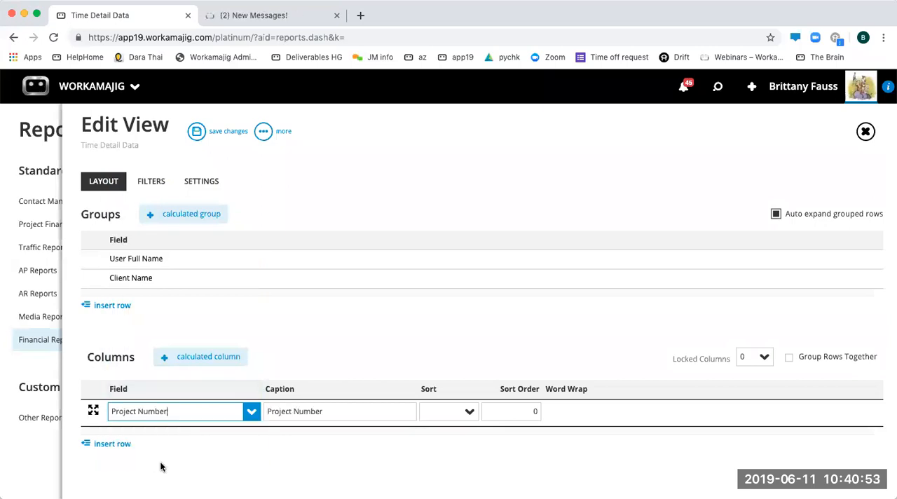
pyautogui.click(113, 444)
pyautogui.write('k')
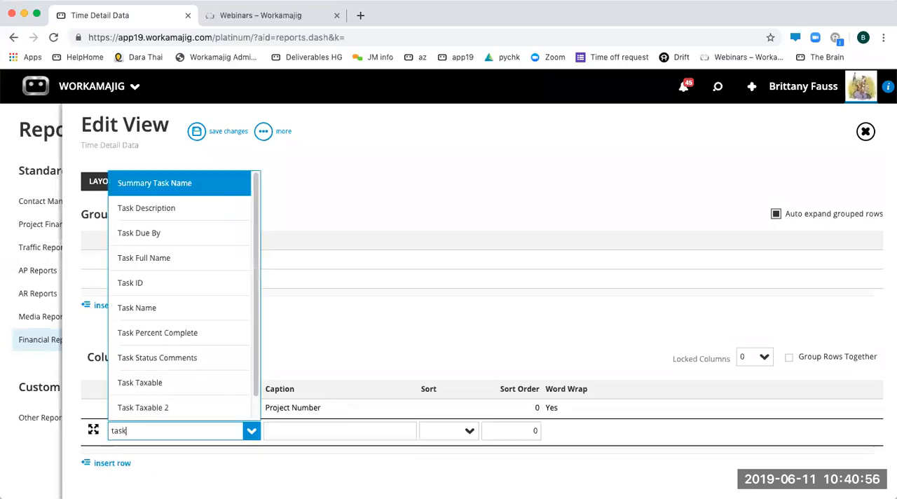
pyautogui.click(137, 309)
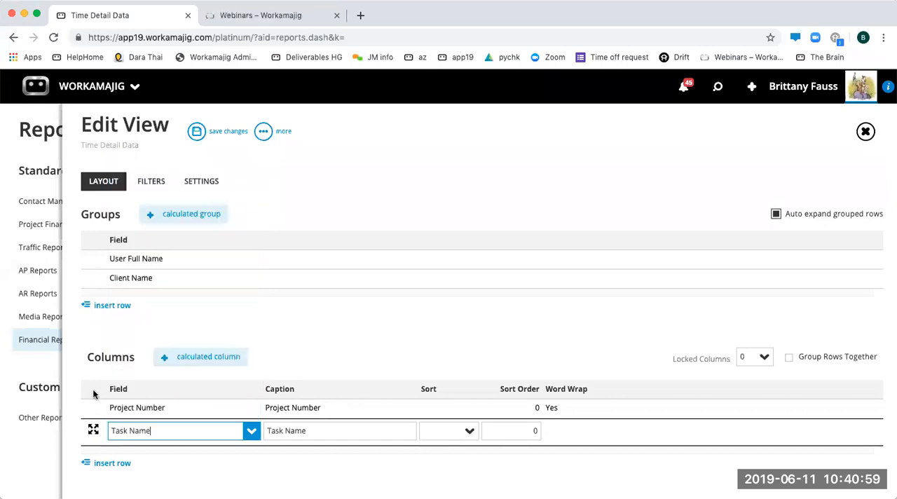
# - Add Actual Hours Worked and Service Description columns below the Task Name column
pyautogui.click(118, 461)
pyautogui.write('actua')
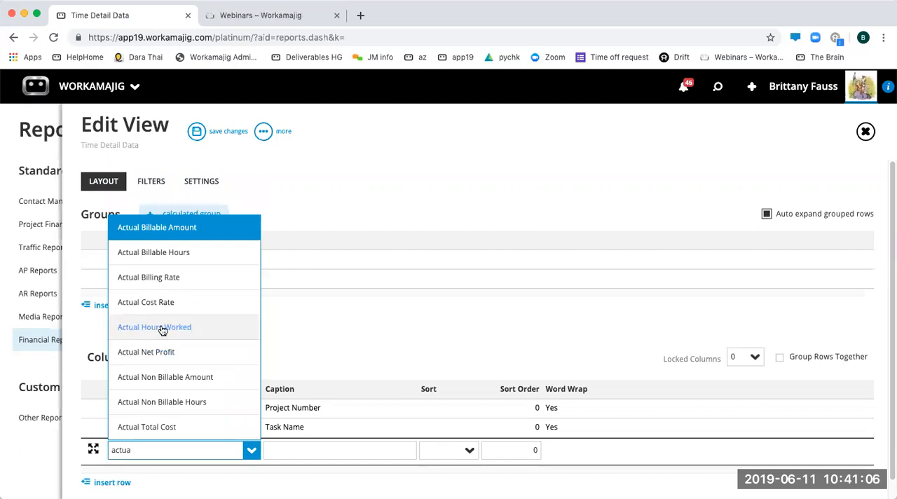
pyautogui.click(157, 330)
pyautogui.click(106, 465)
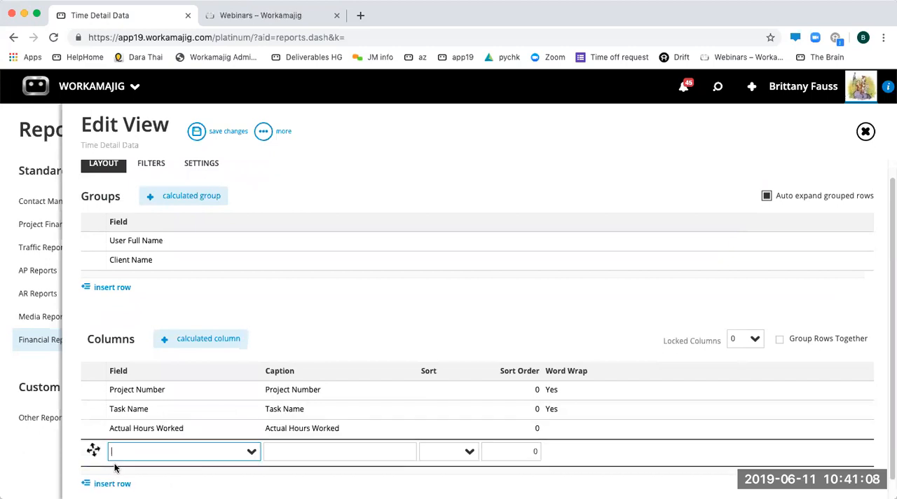
pyautogui.write('ser')
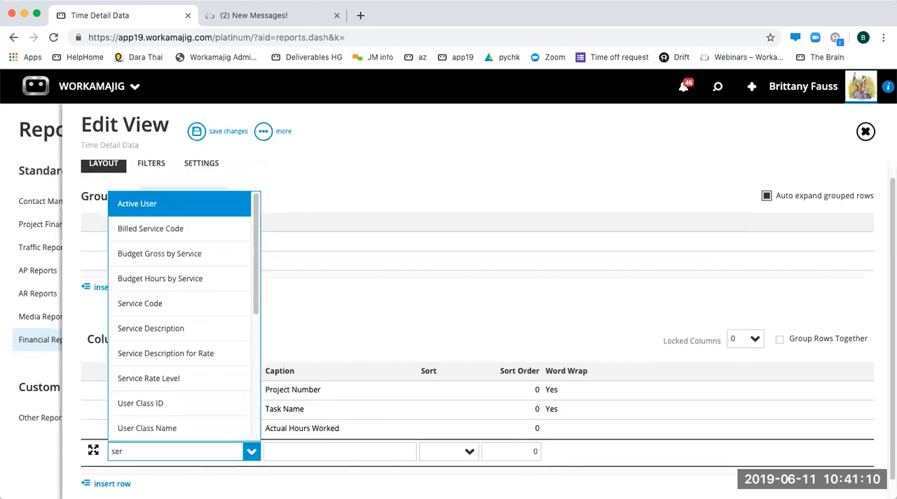
pyautogui.click(162, 332)
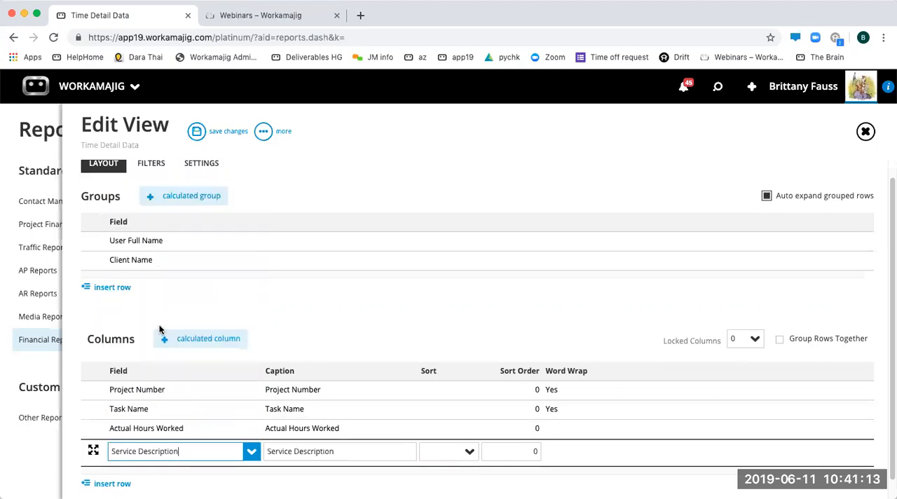
# - Add a Billable column to the report and insert a blank column row below it
pyautogui.click(106, 485)
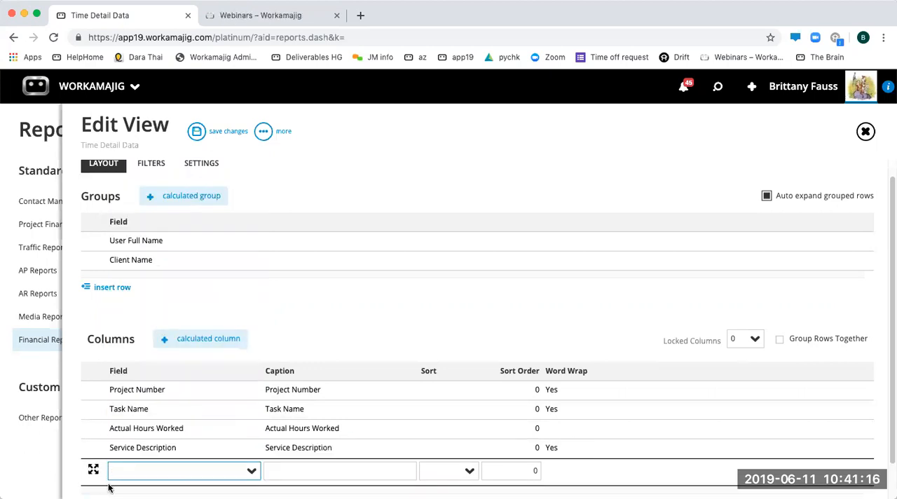
pyautogui.scroll(-1, 134, 482)
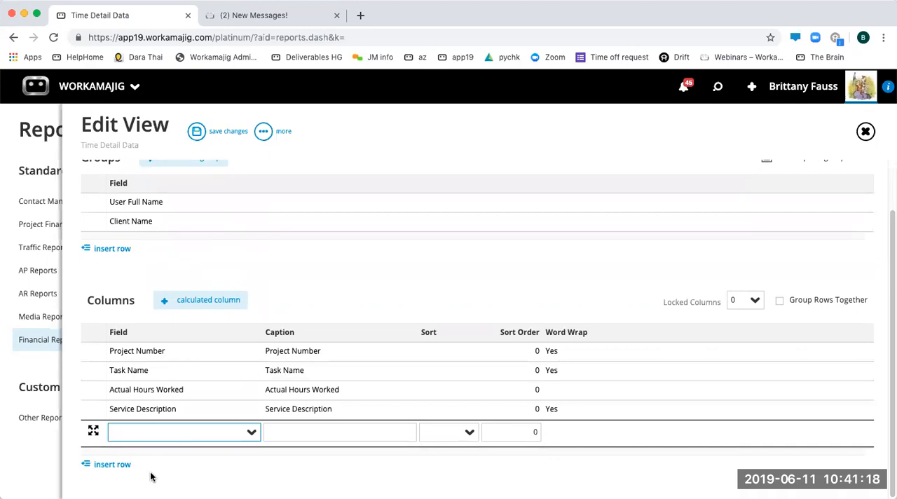
pyautogui.write('bill')
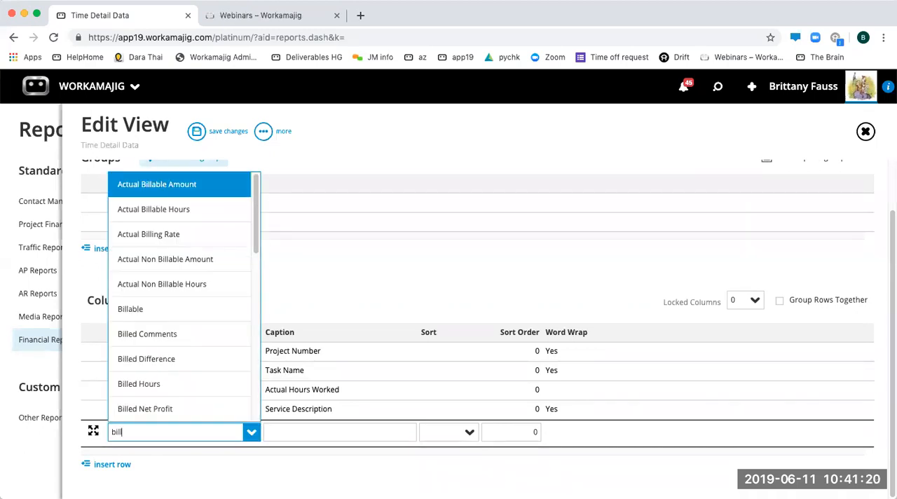
pyautogui.click(135, 310)
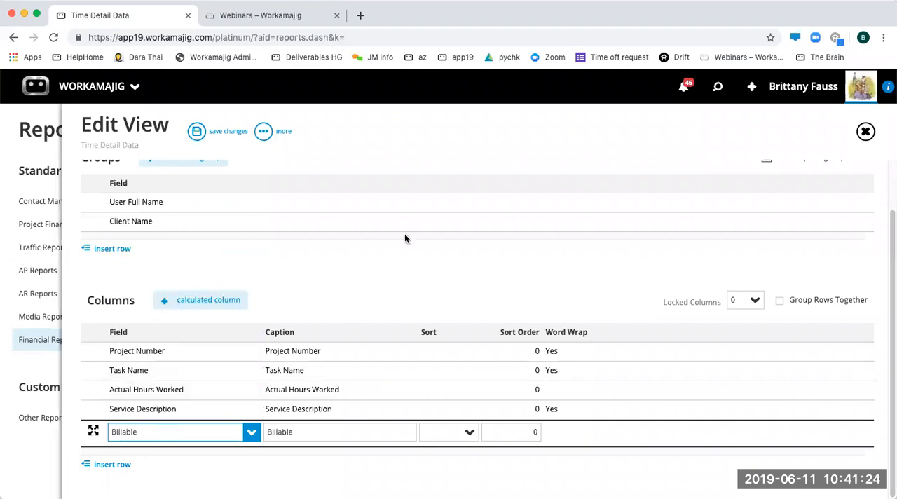
pyautogui.click(363, 283)
pyautogui.click(120, 463)
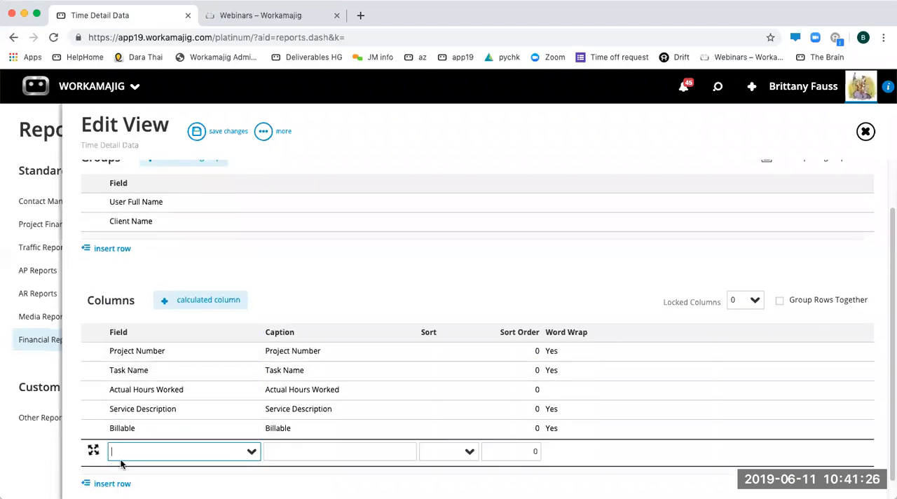
pyautogui.click(251, 452)
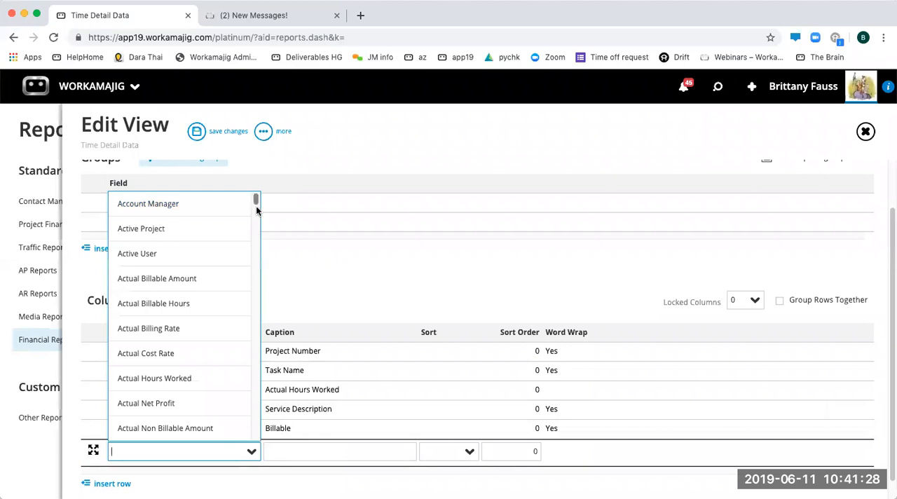
pyautogui.scroll(-2, 256, 210)
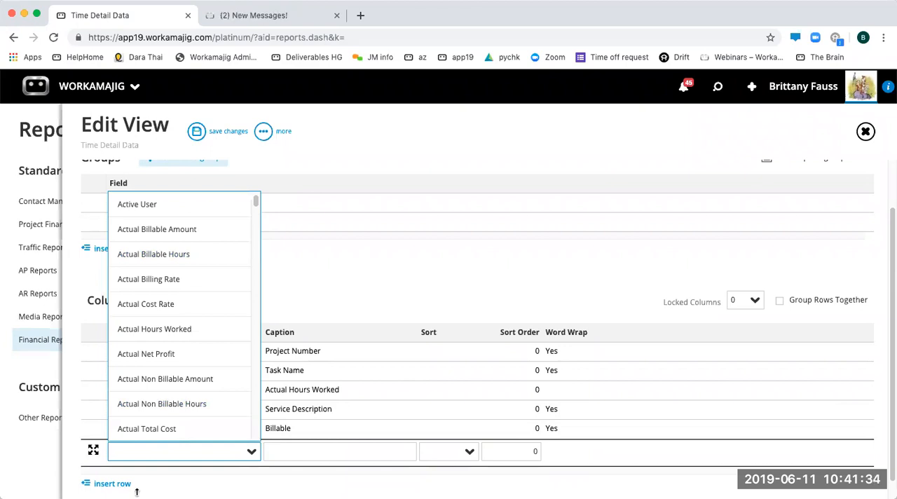
pyautogui.click(130, 455)
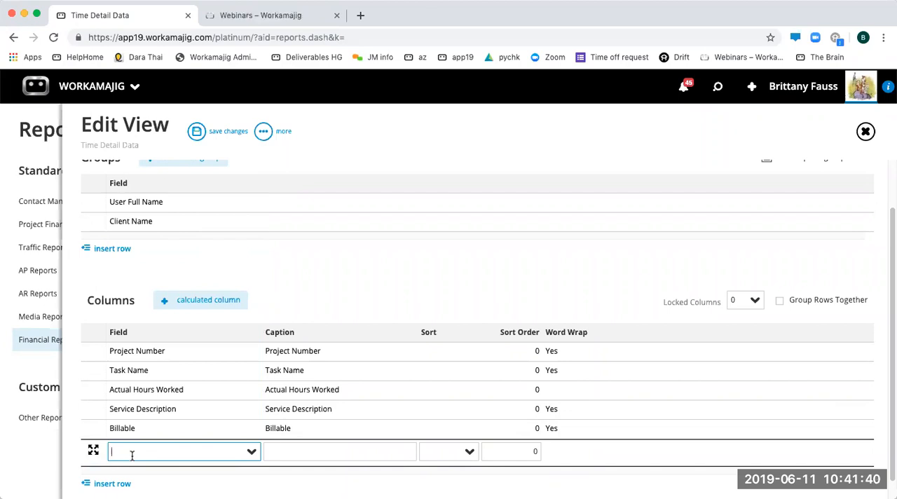
pyautogui.write('cos')
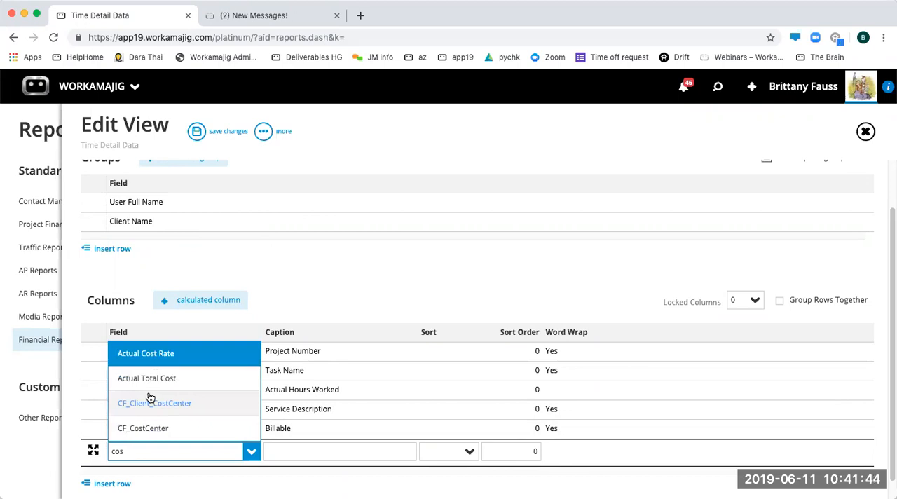
pyautogui.press('BackSpace')
pyautogui.press('BackSpace')
pyautogui.press('BackSpace')
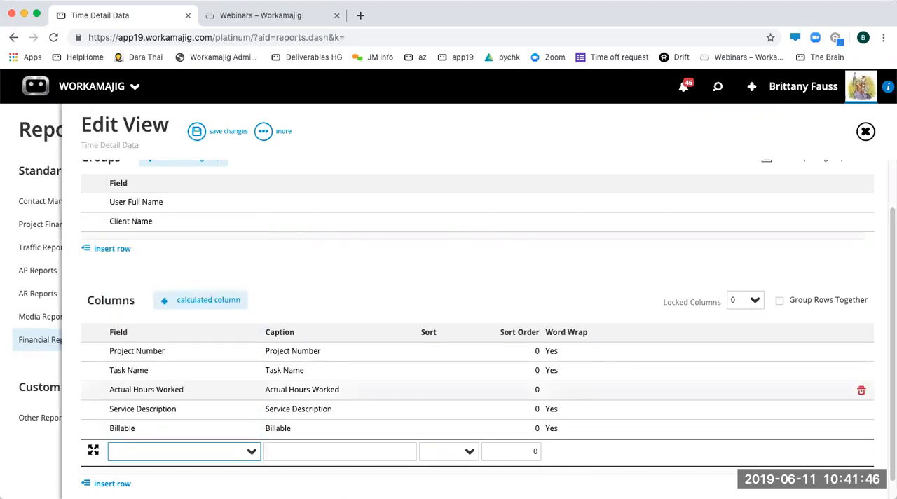
pyautogui.write('est')
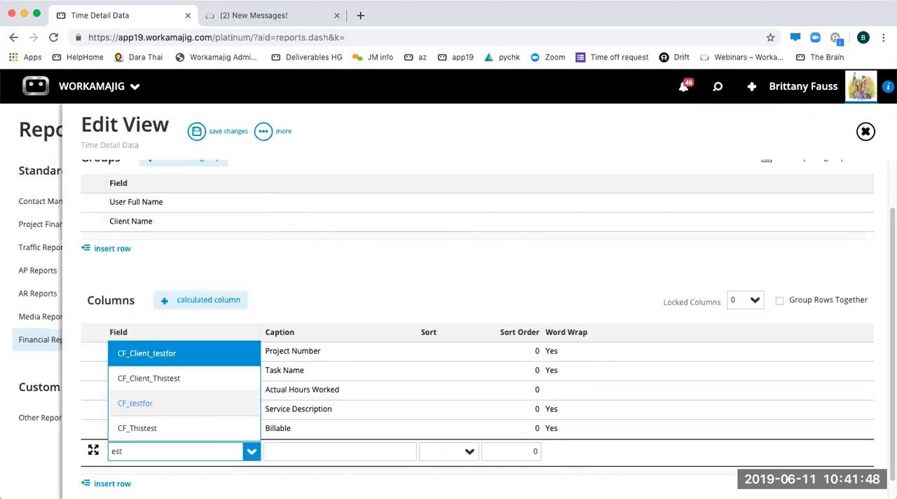
pyautogui.press('BackSpace')
pyautogui.press('BackSpace')
pyautogui.press('BackSpace')
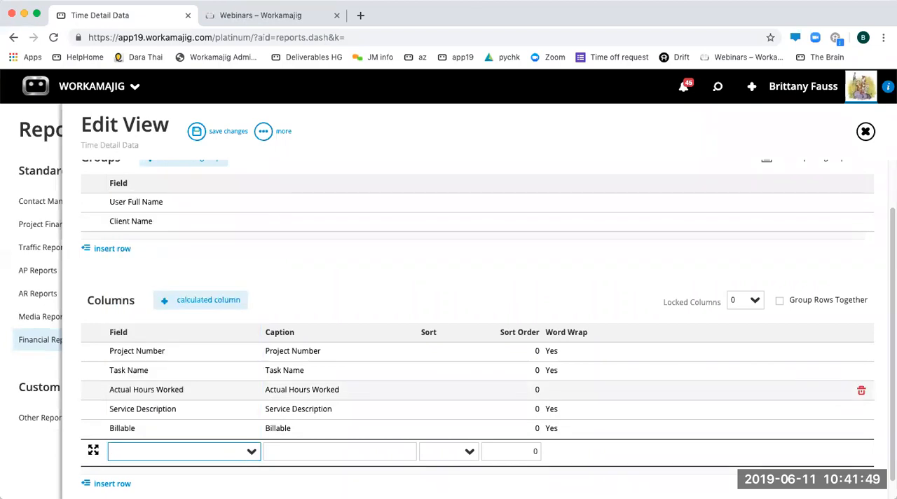
# - Set the blank column row to Allocated Hours and move it directly above Actual Hours Worked
pyautogui.click(251, 452)
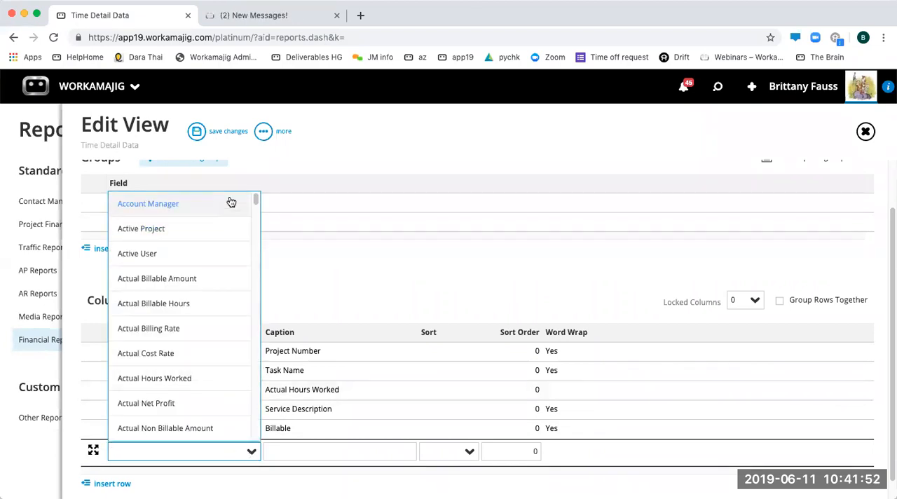
pyautogui.write('all')
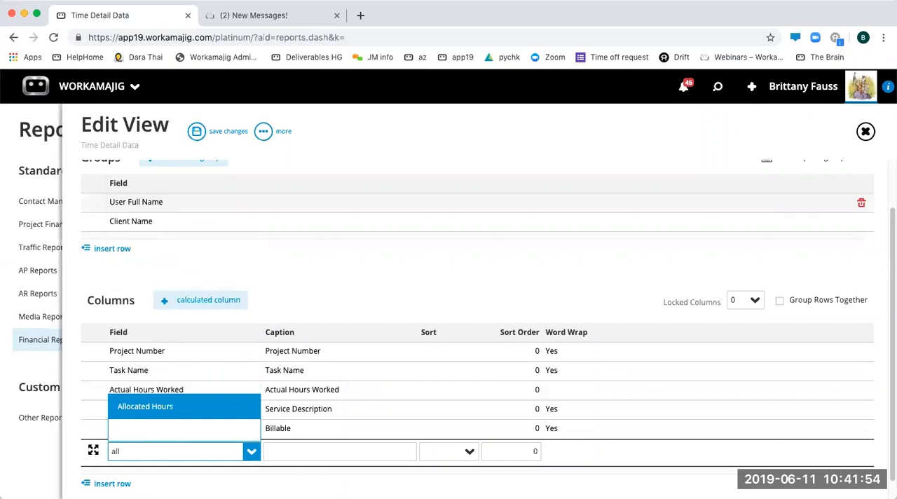
pyautogui.click(166, 410)
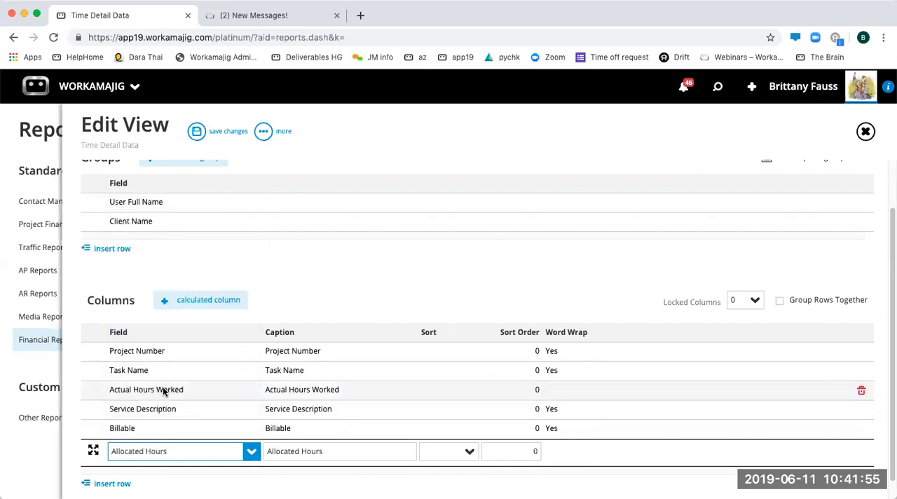
pyautogui.click(352, 281)
pyautogui.moveTo(129, 450); pyautogui.dragTo(151, 397)
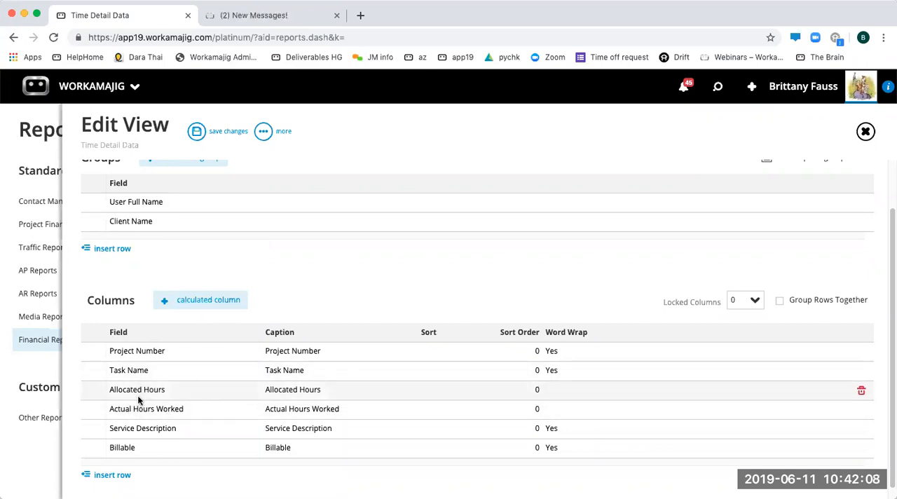
# - Add a calculated column to the report and caption it Remaining
pyautogui.click(198, 306)
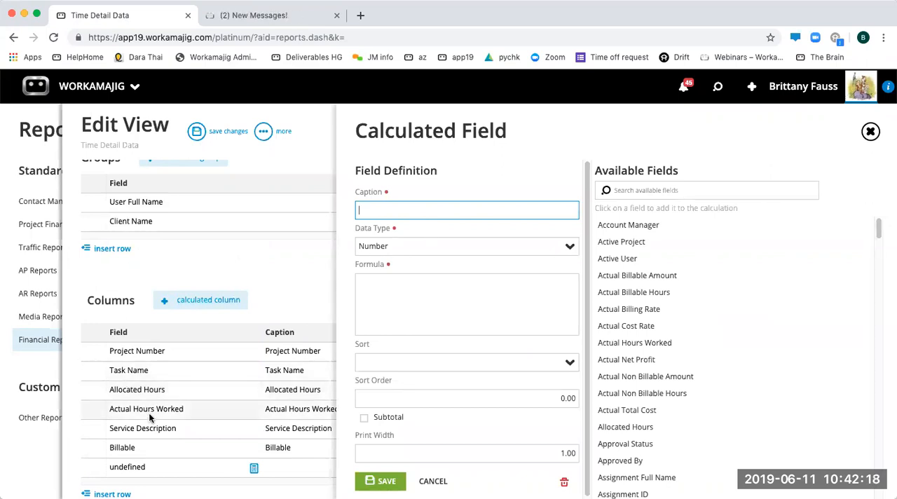
pyautogui.write('Remaining')
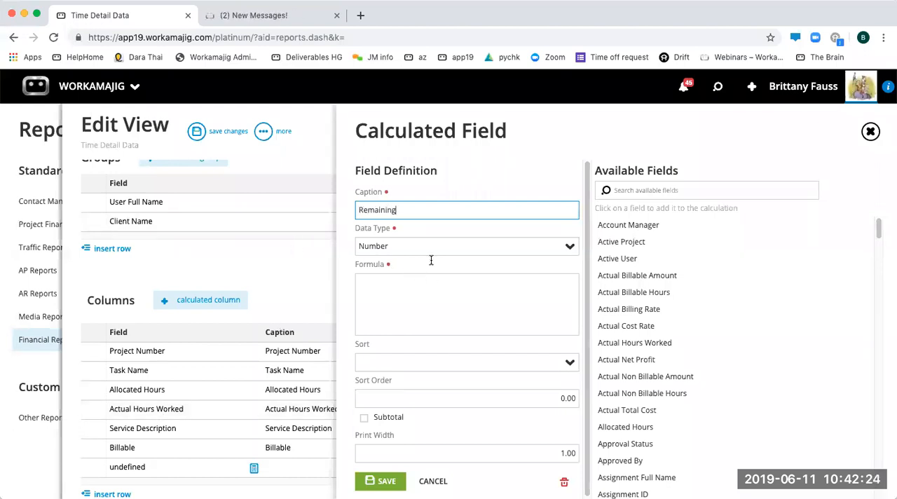
# - Build the Remaining column's formula as [Allocated Hours] - [Actual Hours Worked]
pyautogui.click(417, 307)
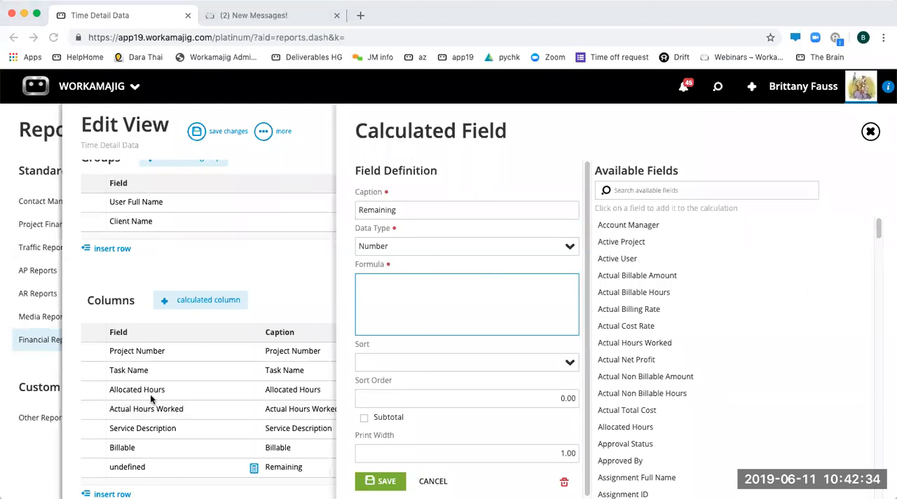
pyautogui.click(626, 427)
pyautogui.click(490, 308)
pyautogui.write('-')
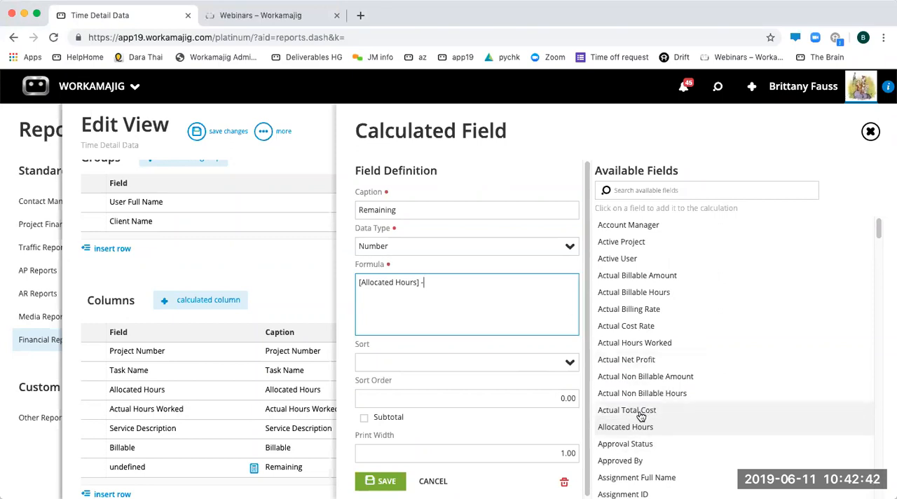
pyautogui.click(640, 353)
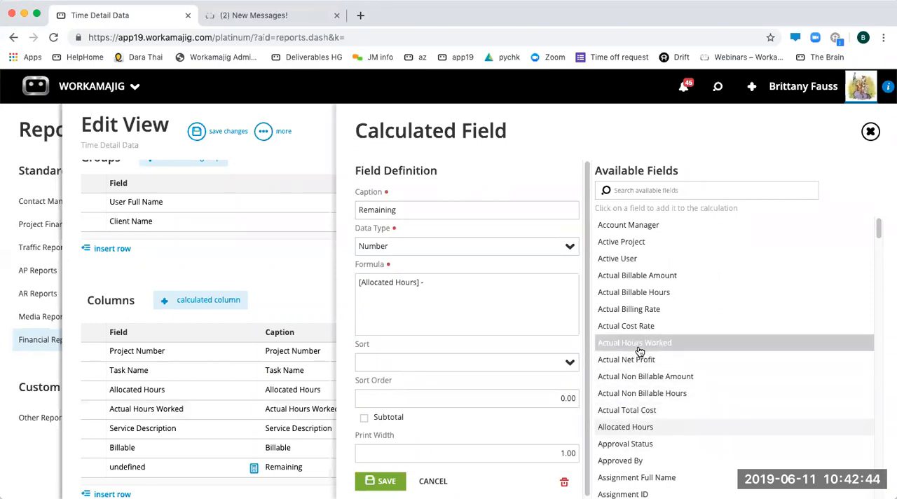
pyautogui.write('+')
pyautogui.press('BackSpace')
pyautogui.press('BackSpace')
pyautogui.press('BackSpace')
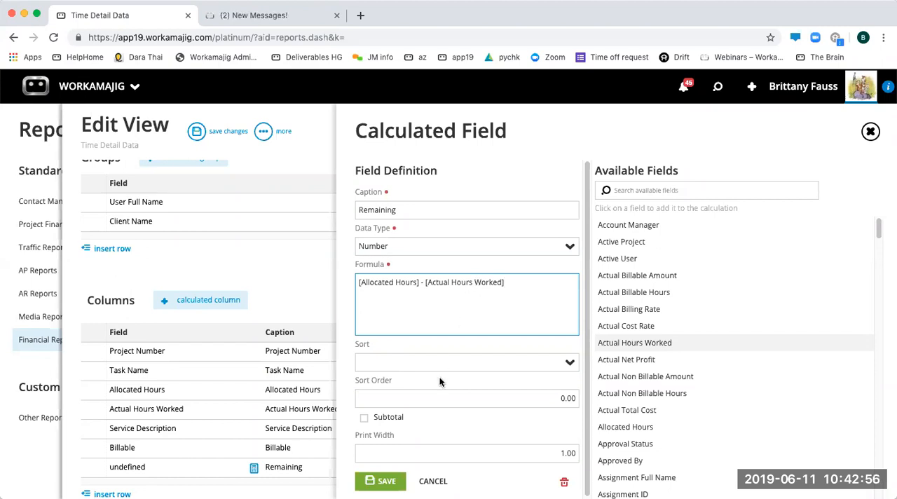
# - Save the Remaining calculated field and move its row directly below Actual Hours Worked
pyautogui.scroll(-1, 442, 377)
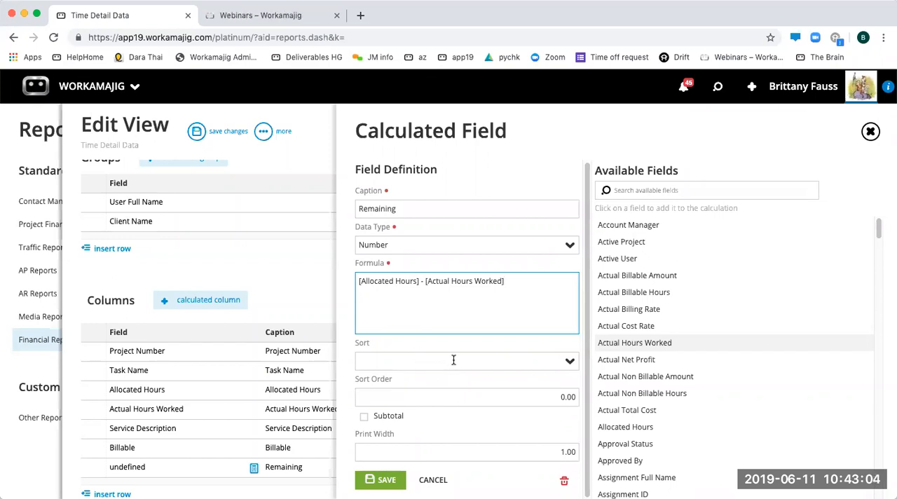
pyautogui.click(523, 399)
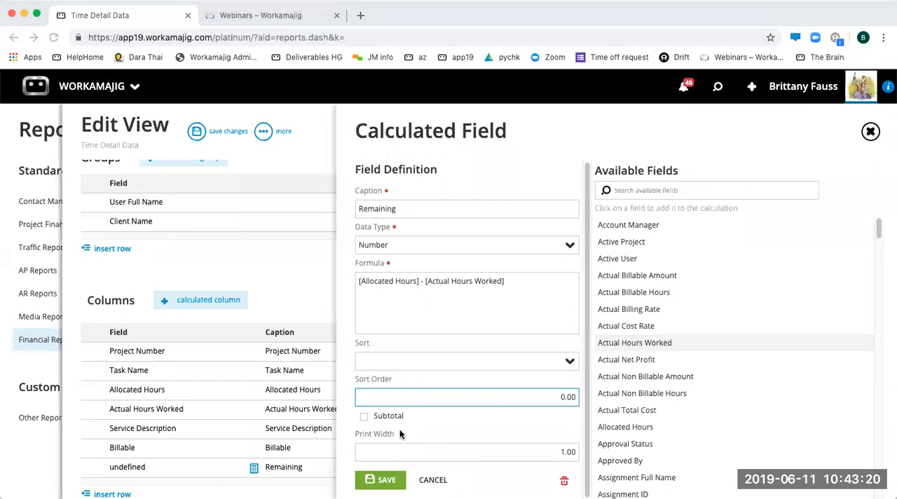
pyautogui.click(385, 484)
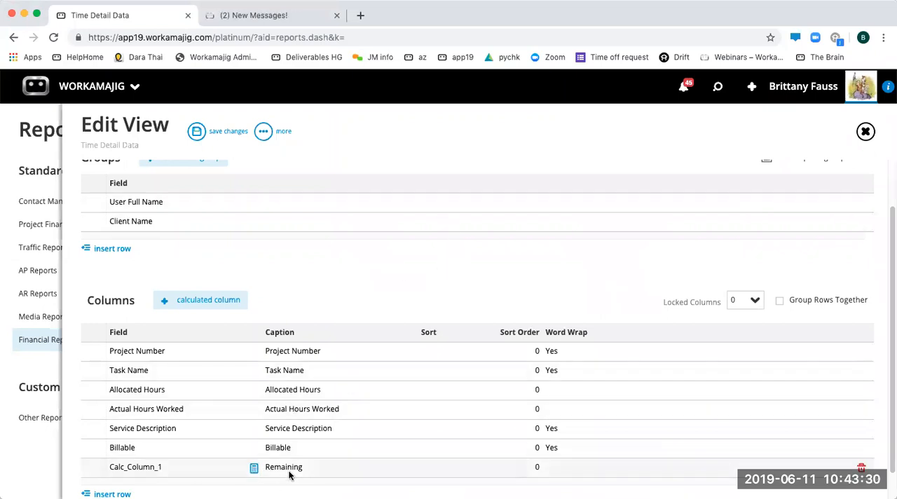
pyautogui.moveTo(154, 476); pyautogui.dragTo(174, 427)
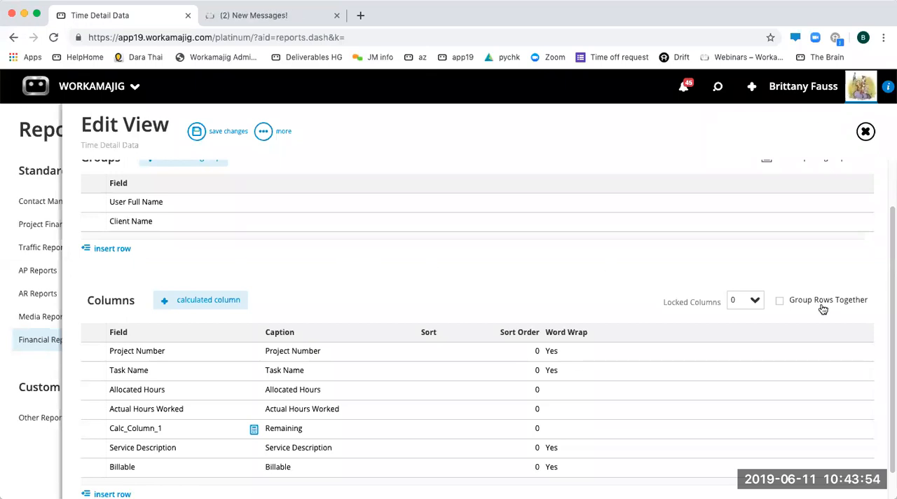
# - Try Group Rows Together and examine the grouping function choices for the Allocated Hours column
pyautogui.click(784, 302)
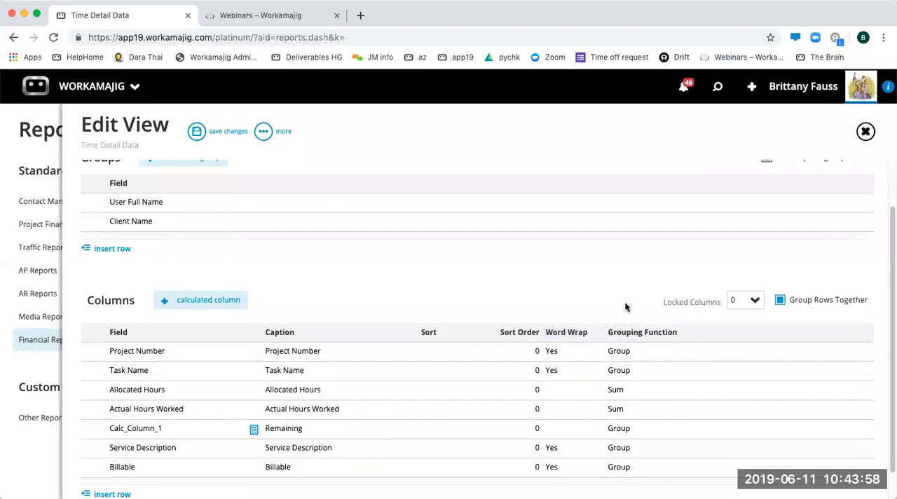
pyautogui.click(622, 391)
pyautogui.click(684, 394)
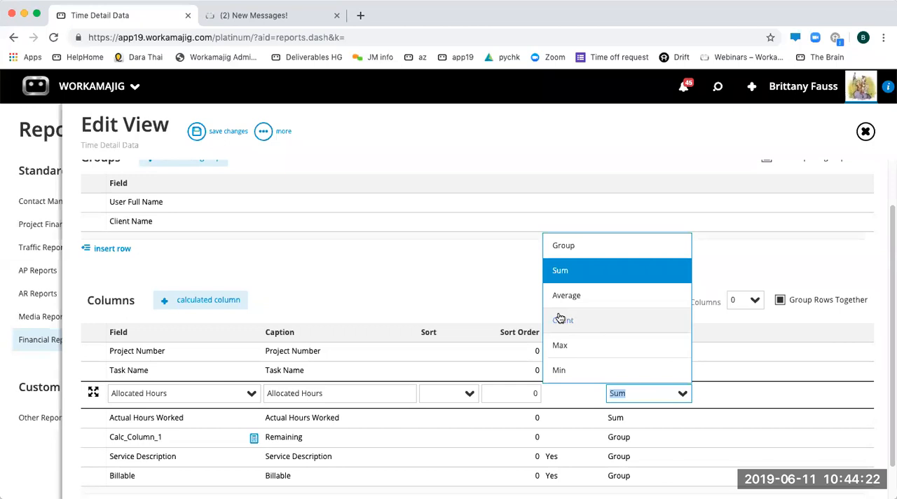
pyautogui.click(438, 280)
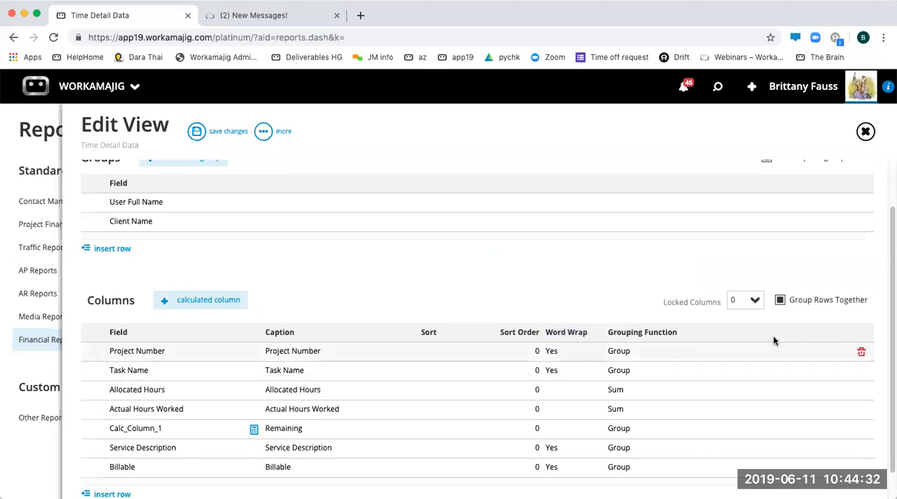
pyautogui.click(779, 302)
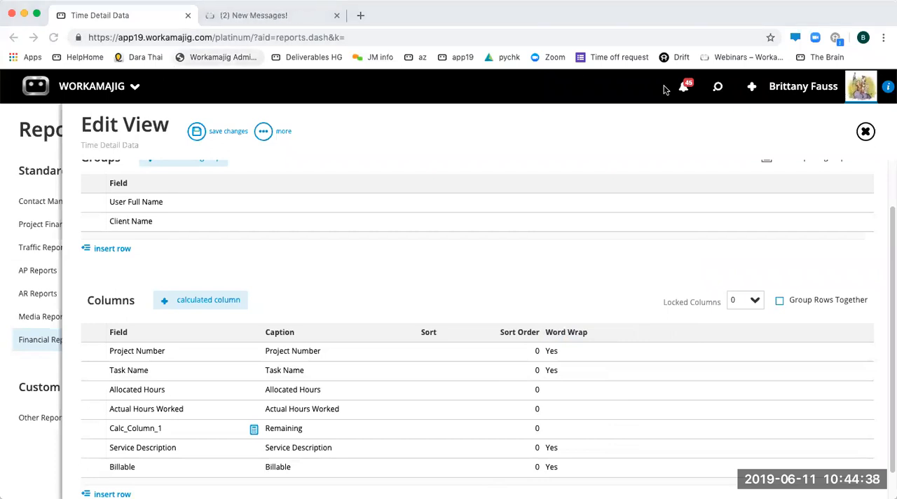
# - Add a new report filter on the Client ID field
pyautogui.scroll(2, 317, 253)
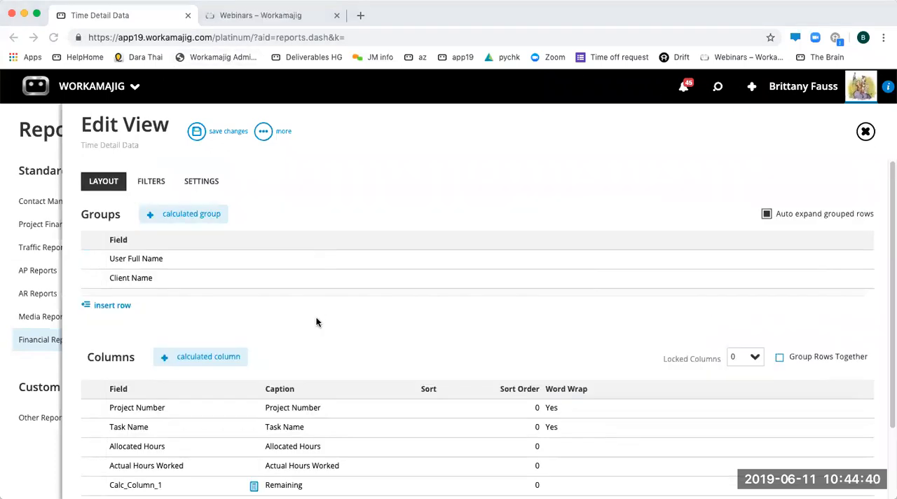
pyautogui.click(154, 186)
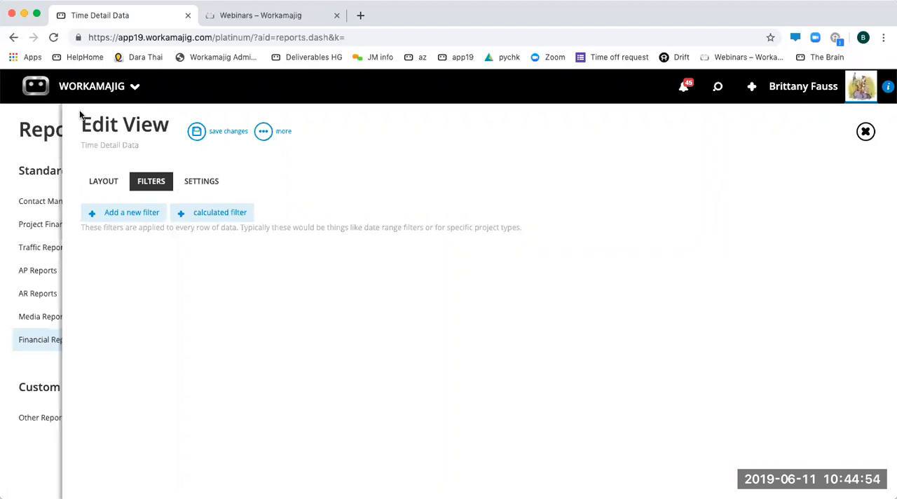
pyautogui.click(201, 181)
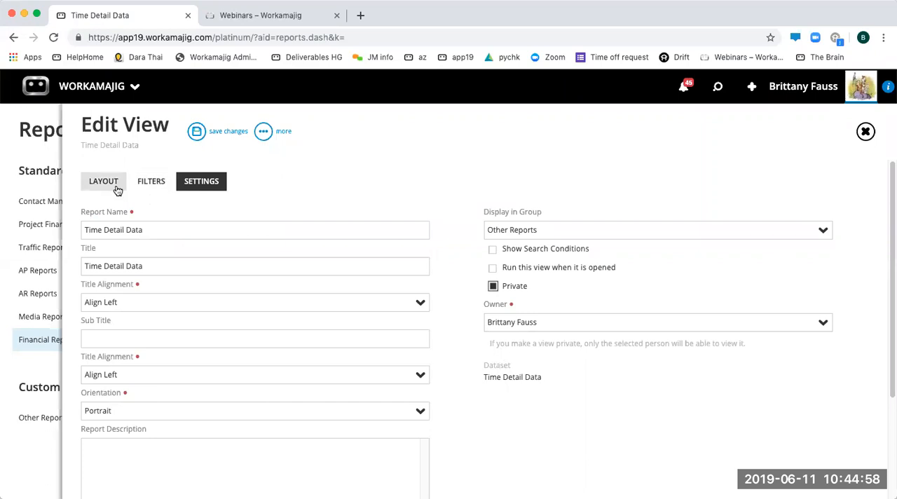
pyautogui.click(151, 181)
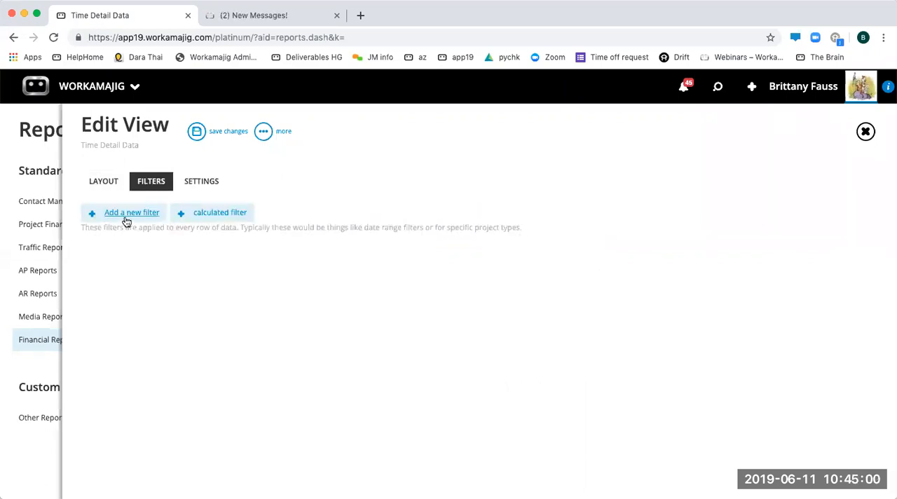
pyautogui.click(126, 214)
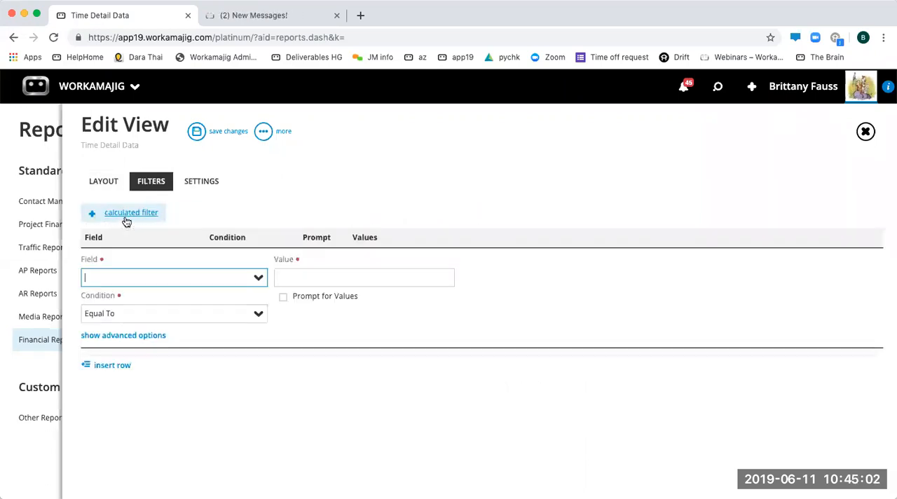
pyautogui.write('cl')
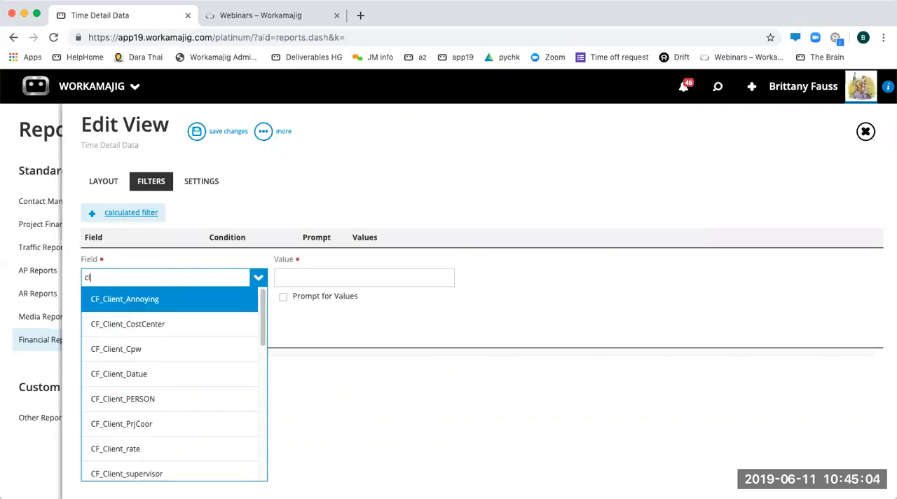
pyautogui.write('ient ID')
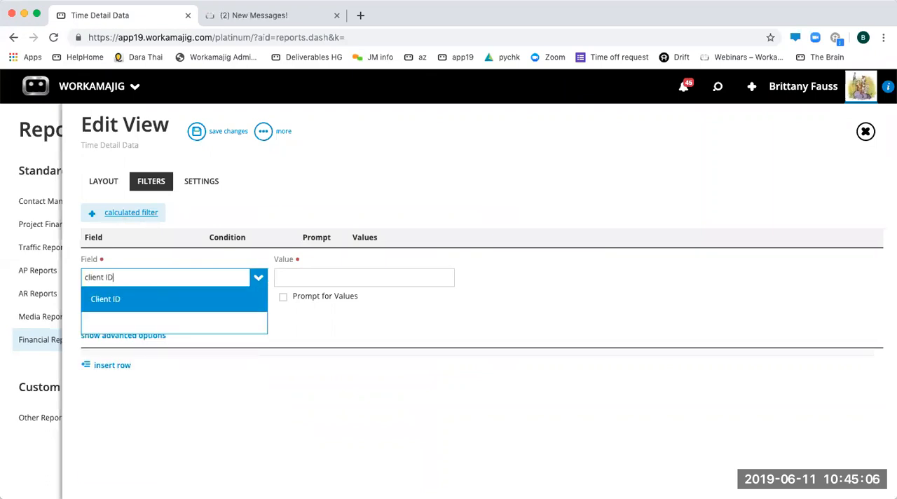
pyautogui.press('Return')
# - Set the Client ID filter's condition to Any Of and make it prompt for values
pyautogui.click(130, 321)
pyautogui.moveTo(115, 316); pyautogui.dragTo(63, 316)
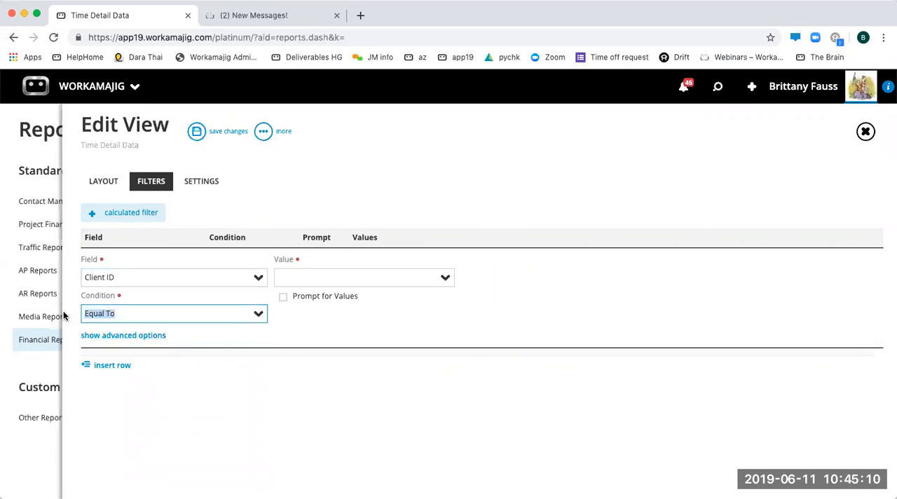
pyautogui.write('any')
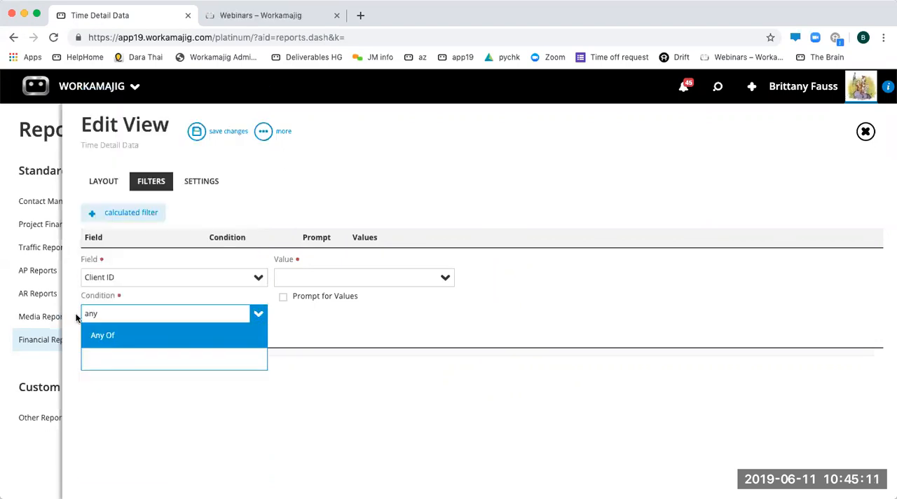
pyautogui.click(110, 336)
pyautogui.click(284, 297)
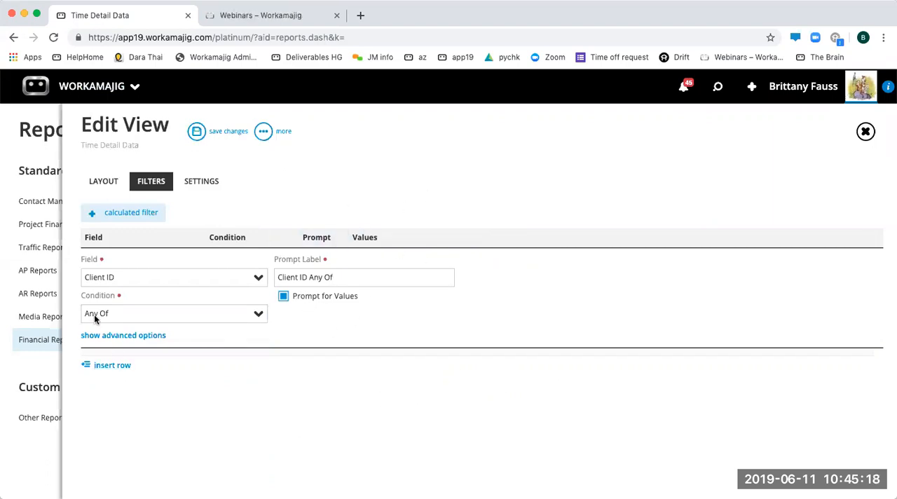
# - Insert a second filter row using the User Full Name field
pyautogui.click(110, 366)
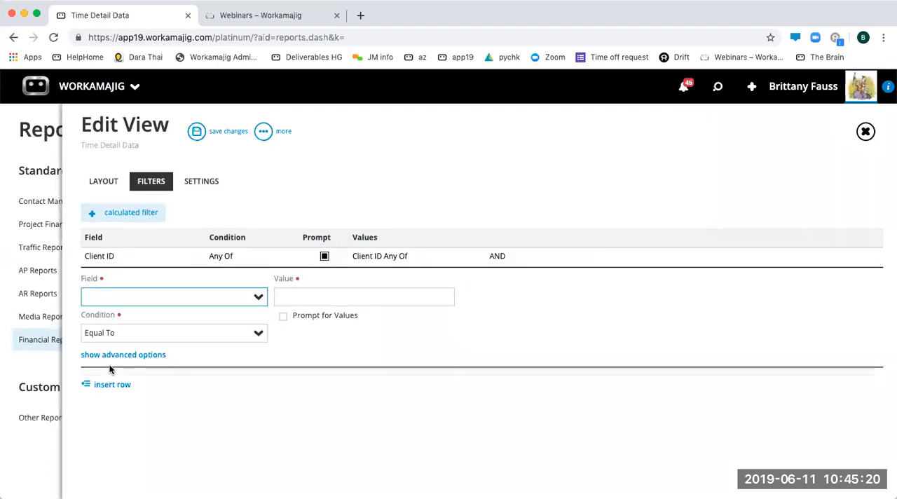
pyautogui.write('user')
pyautogui.press('Down')
pyautogui.press('Down')
pyautogui.press('Down')
pyautogui.press('Down')
pyautogui.press('Down')
pyautogui.press('Down')
pyautogui.press('Down')
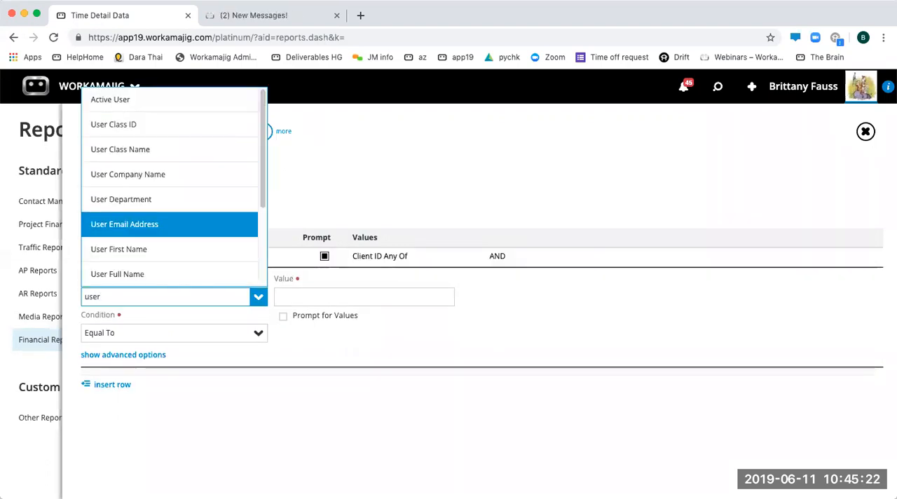
pyautogui.press('Return')
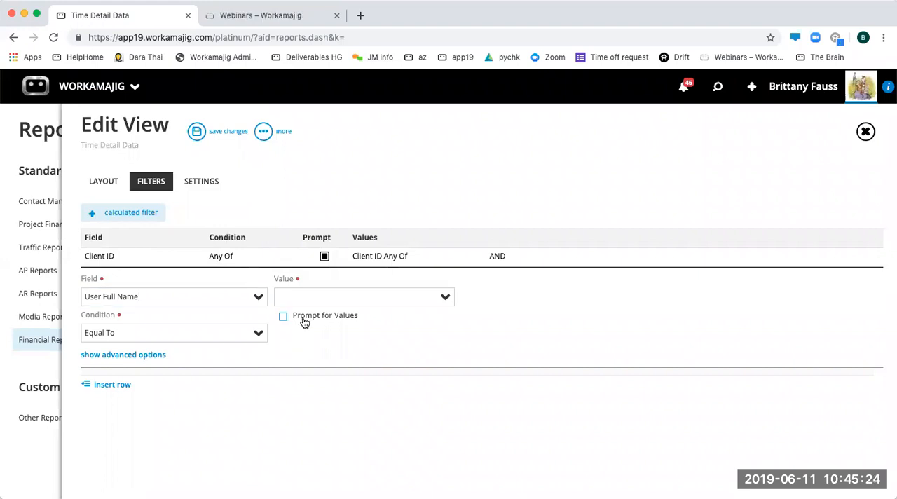
# - Make the User Full Name filter prompt for values and set its condition to Any Of
pyautogui.click(302, 320)
pyautogui.click(255, 336)
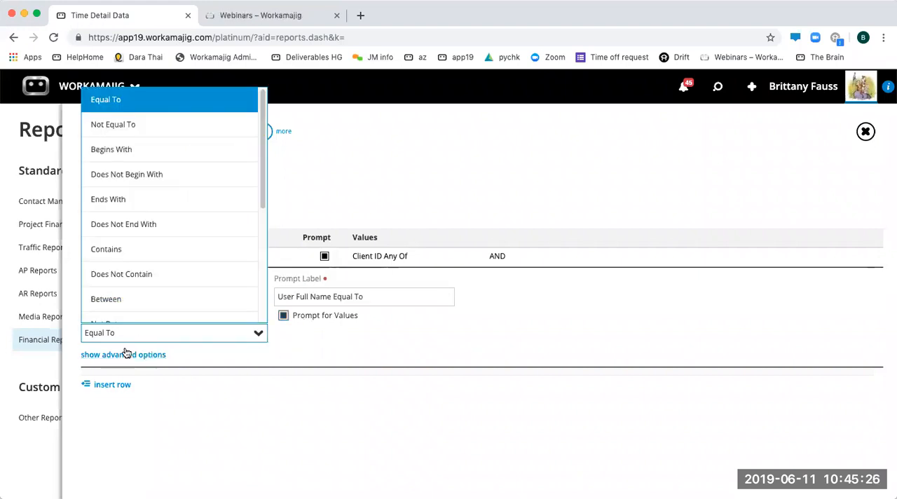
pyautogui.scroll(-3, 119, 317)
pyautogui.click(111, 285)
pyautogui.click(301, 415)
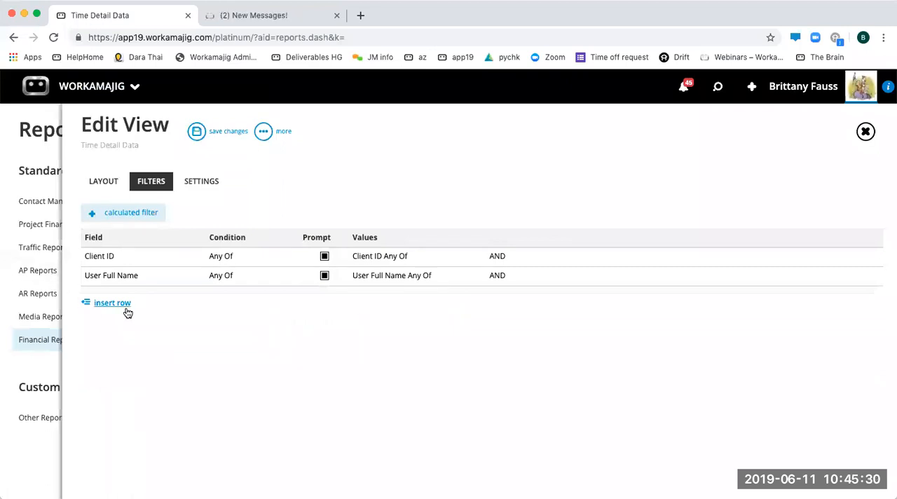
# - Change the User Full Name filter's prompt label to Employee
pyautogui.click(418, 275)
pyautogui.click(376, 296)
pyautogui.write('Employee')
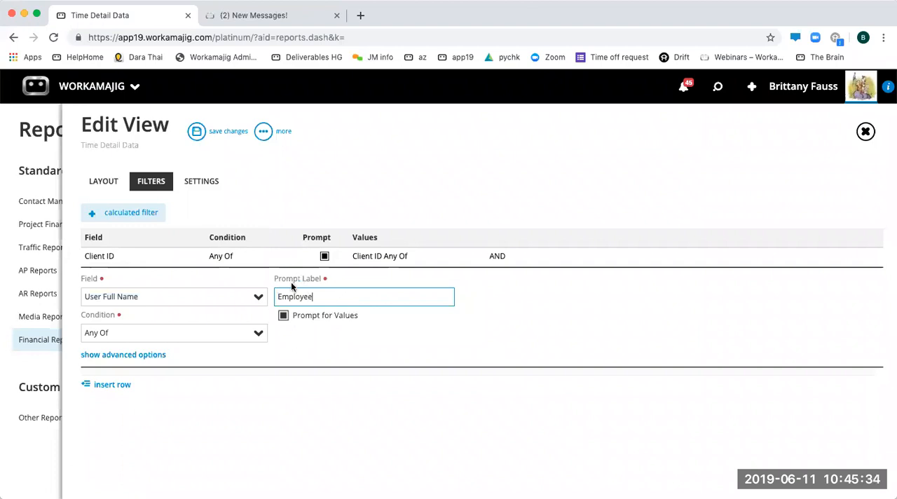
pyautogui.click(241, 338)
# - Insert a third filter row using the Date Worked field
pyautogui.click(111, 304)
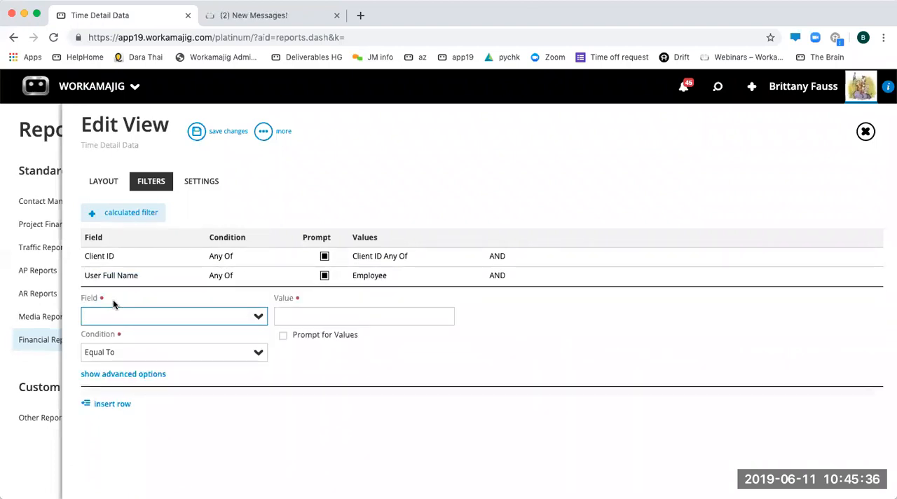
pyautogui.write('date')
pyautogui.press('Down')
pyautogui.press('Down')
pyautogui.press('Down')
pyautogui.press('Down')
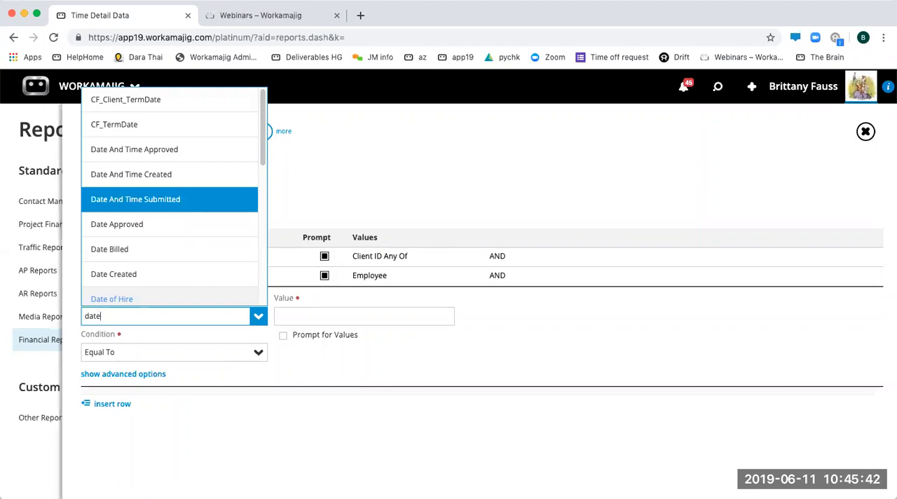
pyautogui.press('Down')
pyautogui.press('Down')
pyautogui.press('Down')
pyautogui.press('Down')
pyautogui.press('Down')
pyautogui.press('Down')
pyautogui.press('Down')
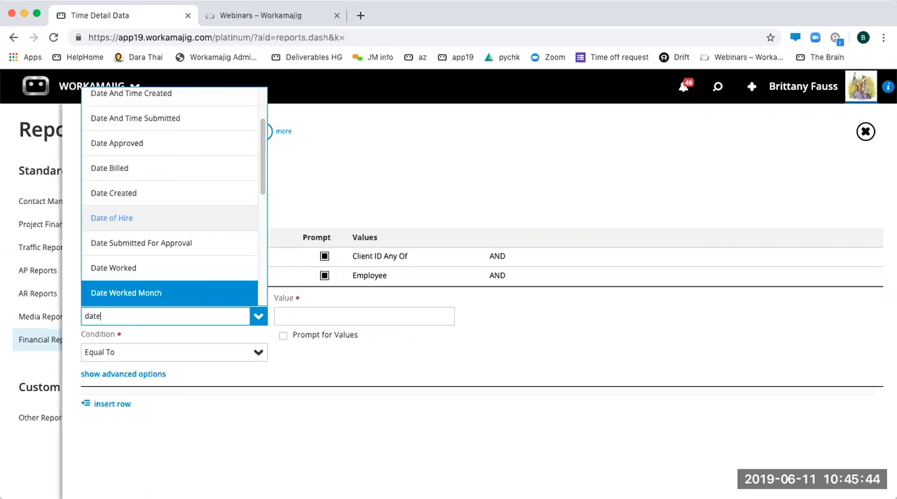
pyautogui.press('Up')
pyautogui.press('Return')
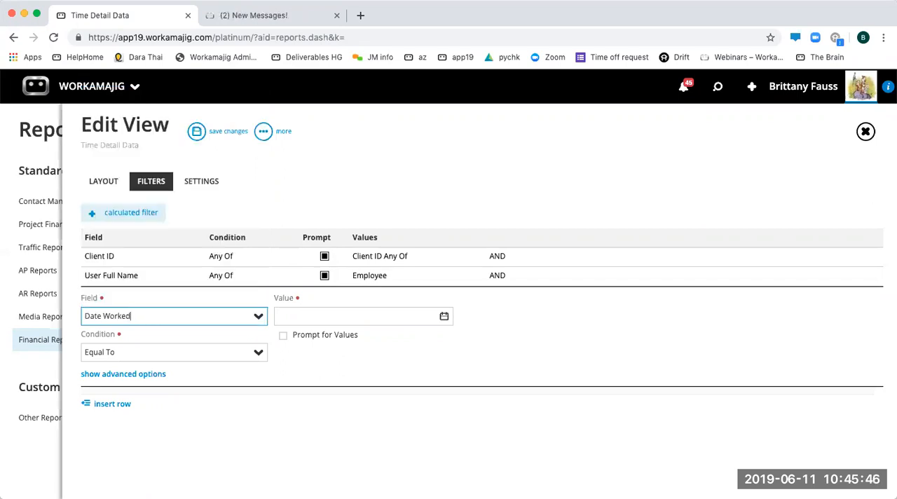
# - Look through the Date Worked variants, such as month, week and year, offered as fields for the third filter
pyautogui.click(257, 316)
pyautogui.click(258, 316)
pyautogui.click(254, 317)
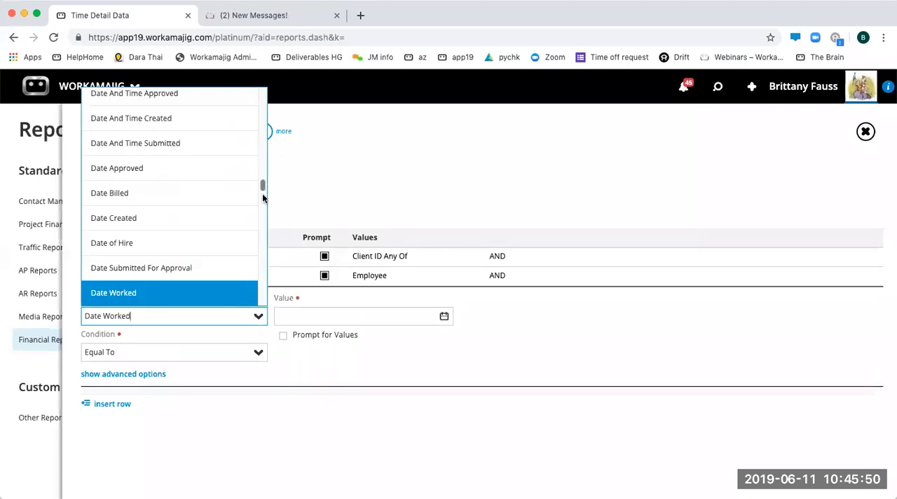
pyautogui.moveTo(264, 191); pyautogui.dragTo(262, 195)
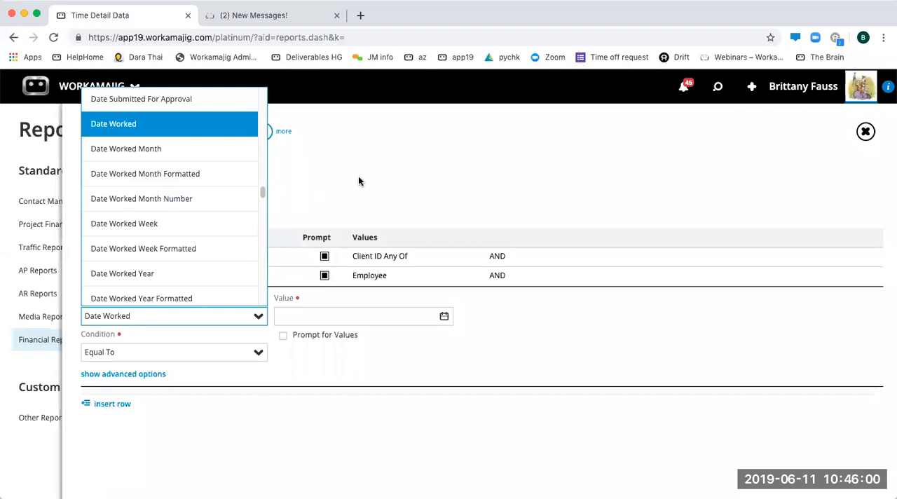
pyautogui.scroll(-3, 193, 231)
pyautogui.scroll(-3, 194, 241)
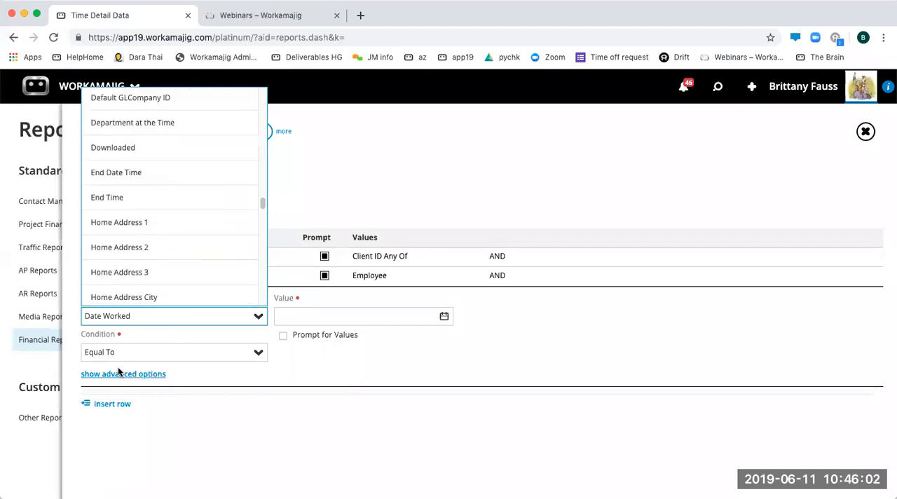
# - Set the Date Worked filter's condition to Between and make it prompt for values
pyautogui.click(136, 352)
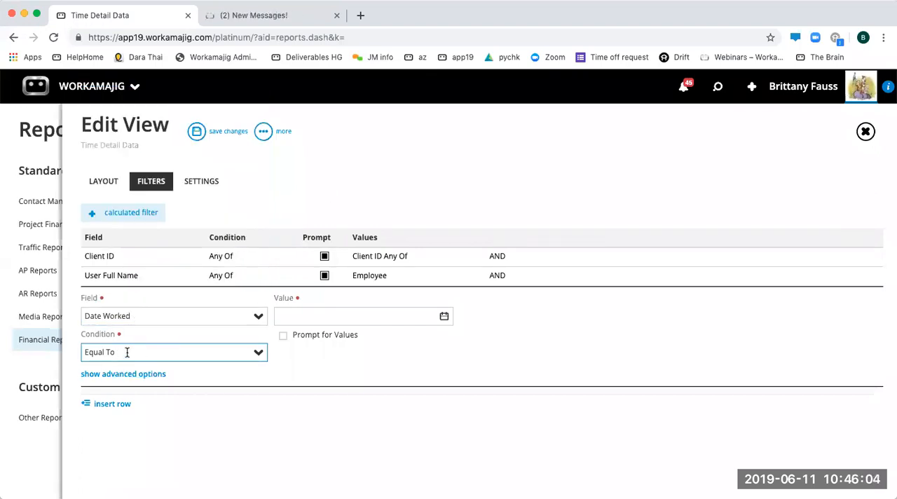
pyautogui.press('super+a')
pyautogui.write('betwe')
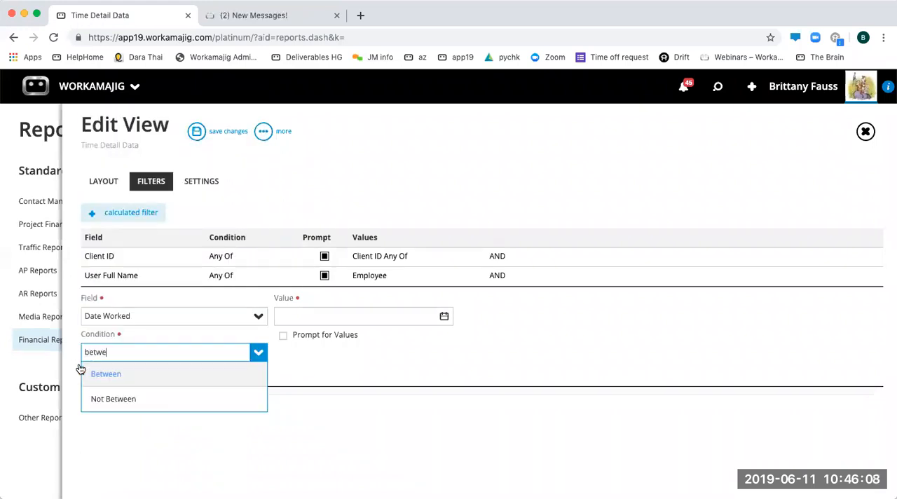
pyautogui.click(102, 374)
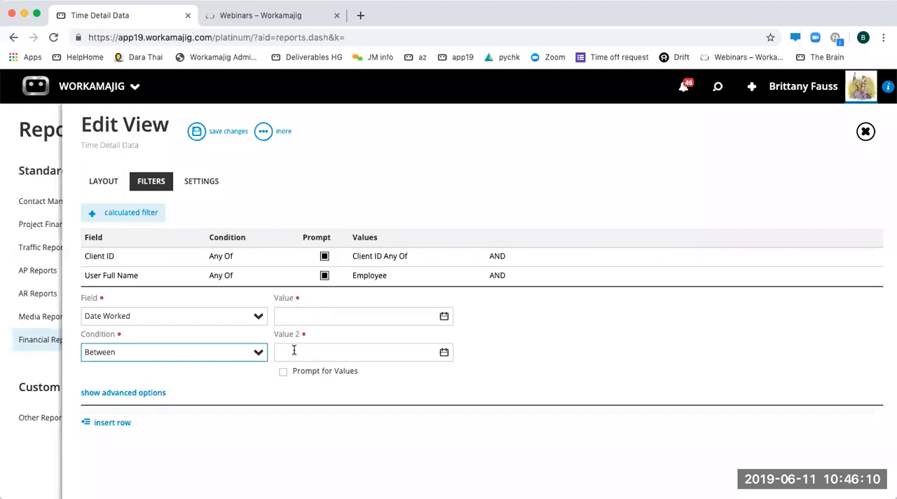
pyautogui.click(318, 383)
pyautogui.click(296, 415)
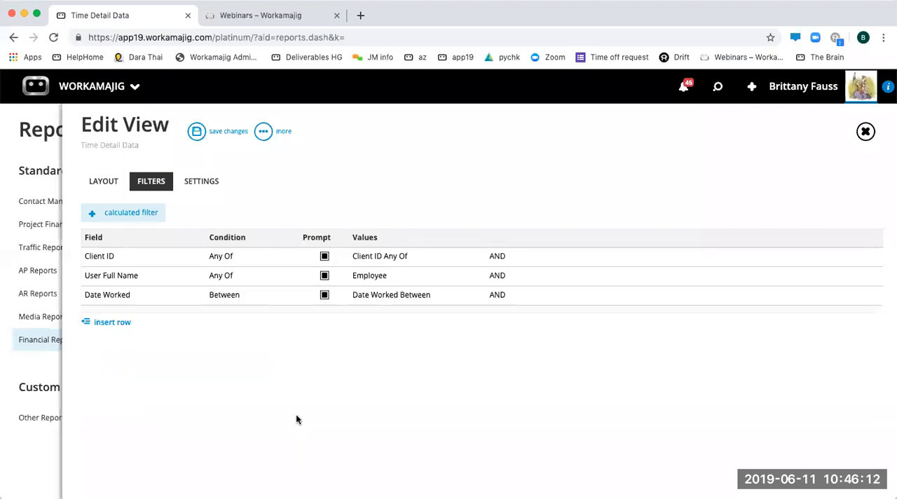
# - Insert a fourth filter row using the Project Number field and make it prompt for values
pyautogui.click(110, 324)
pyautogui.click(256, 336)
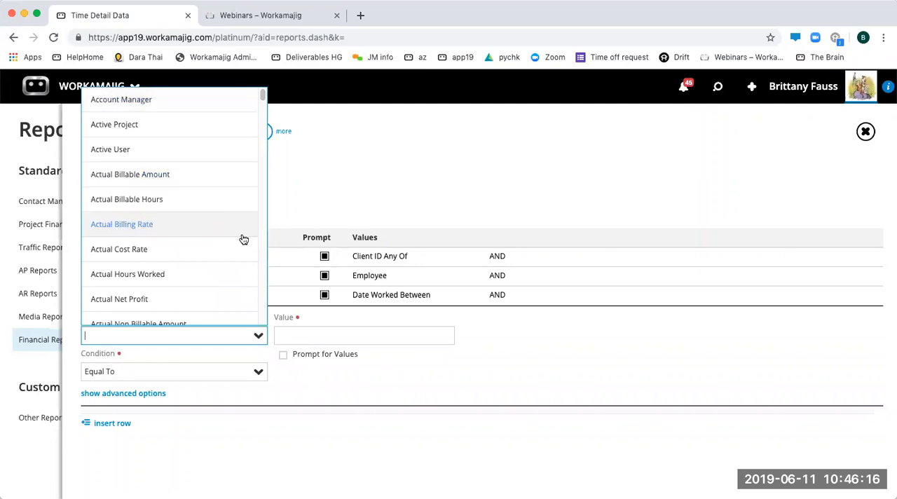
pyautogui.write('project')
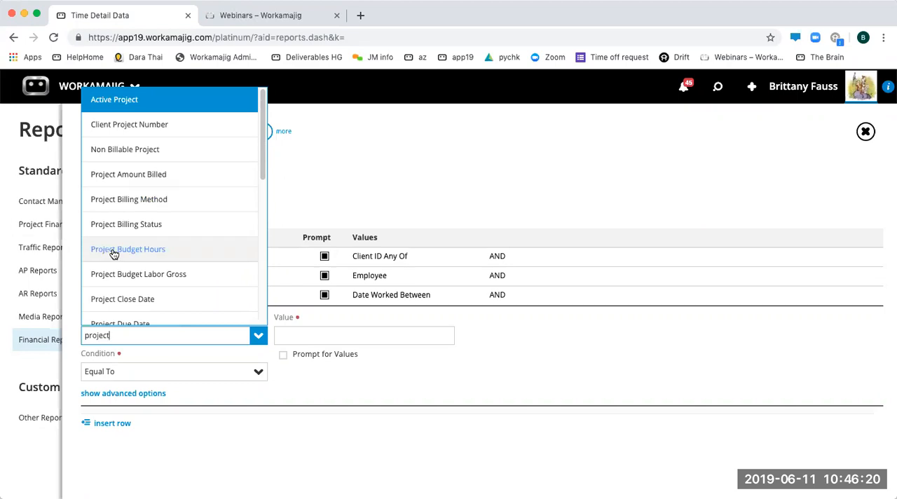
pyautogui.scroll(-2, 120, 259)
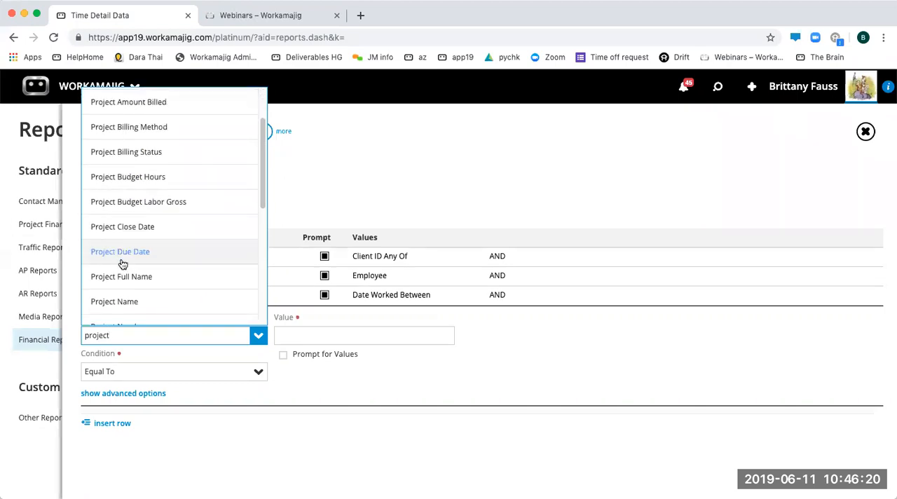
pyautogui.click(140, 323)
pyautogui.click(310, 355)
pyautogui.click(303, 442)
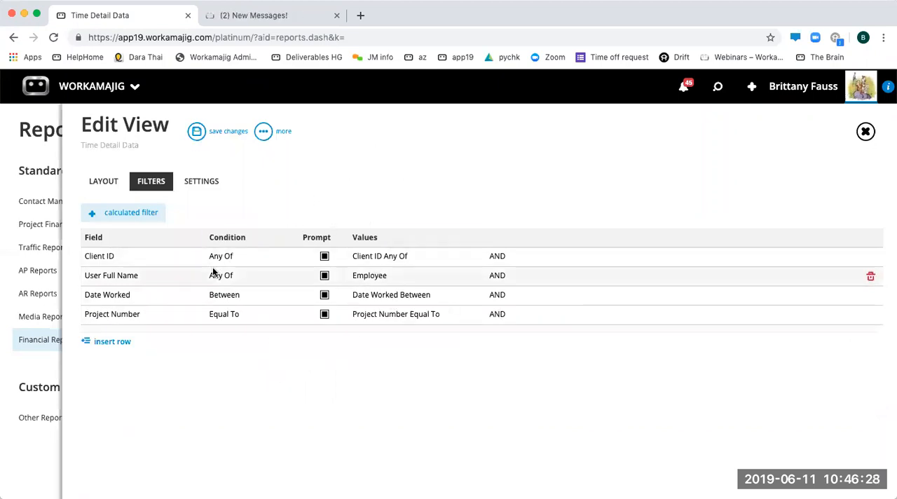
# - Rename the report Time By Employee in the view's settings
pyautogui.click(208, 188)
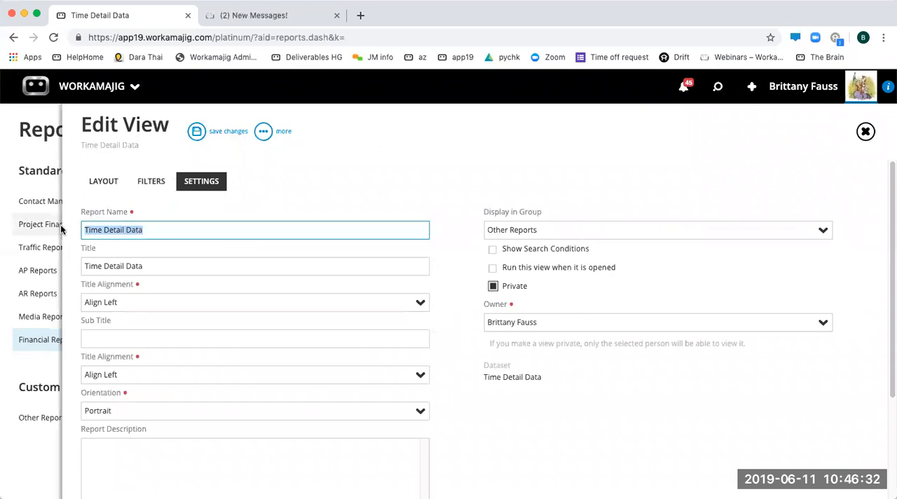
pyautogui.write('Time By')
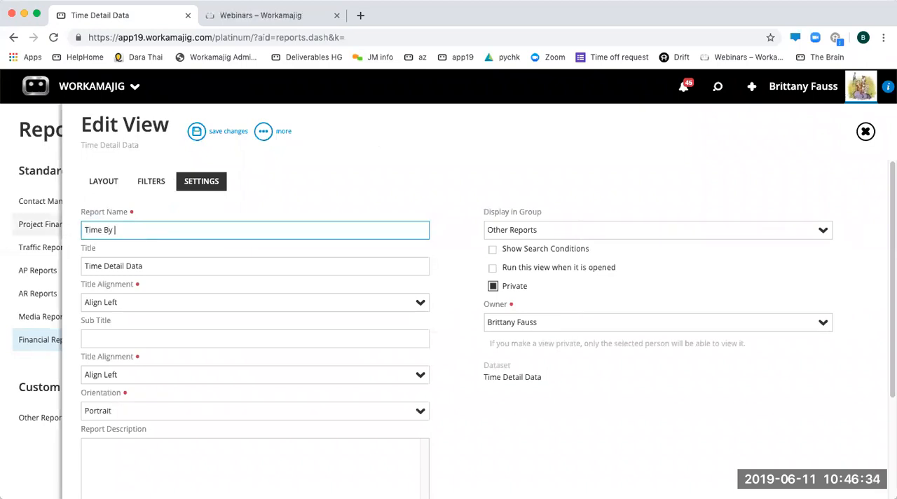
pyautogui.write(' Employee')
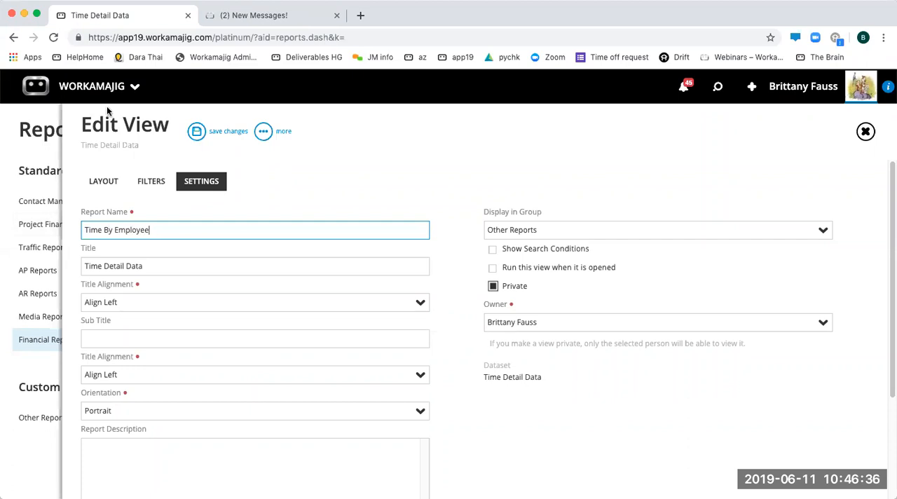
pyautogui.click(401, 200)
# - Remove the report's Private setting and make it visible to all the listed security groups
pyautogui.click(493, 286)
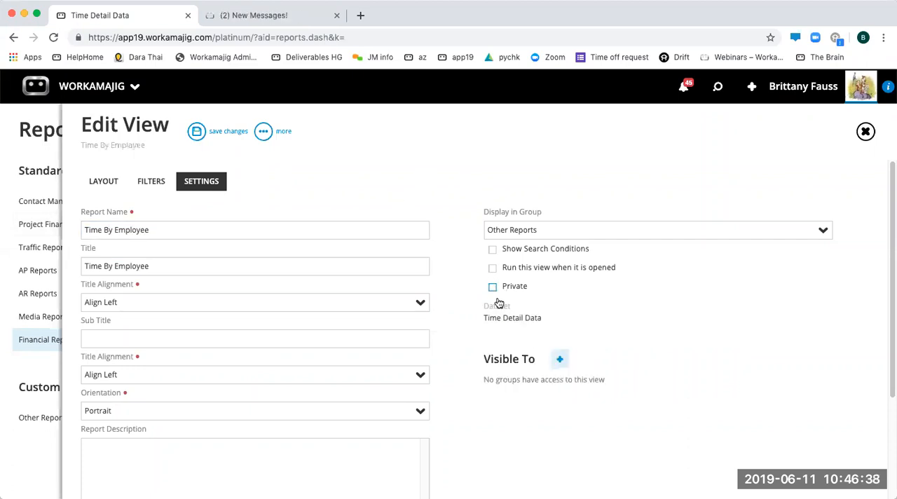
pyautogui.click(560, 359)
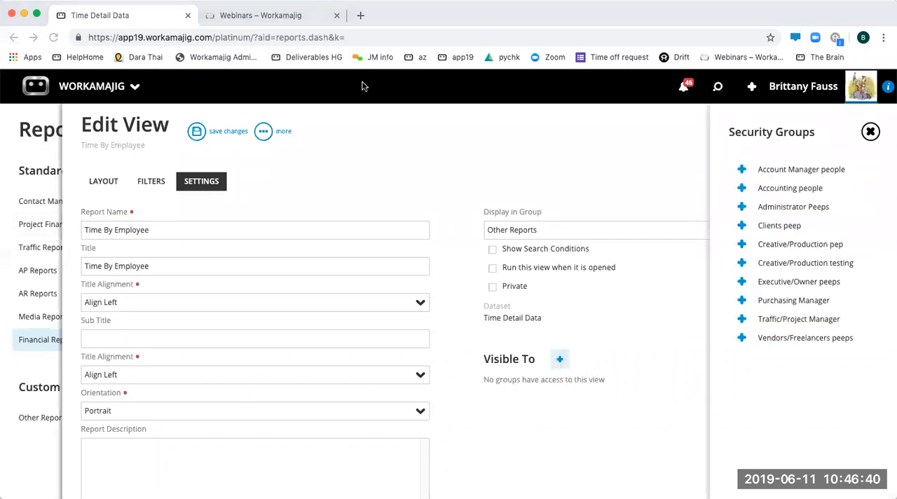
pyautogui.click(742, 169)
pyautogui.click(742, 169)
pyautogui.click(742, 169)
pyautogui.click(742, 168)
pyautogui.click(742, 169)
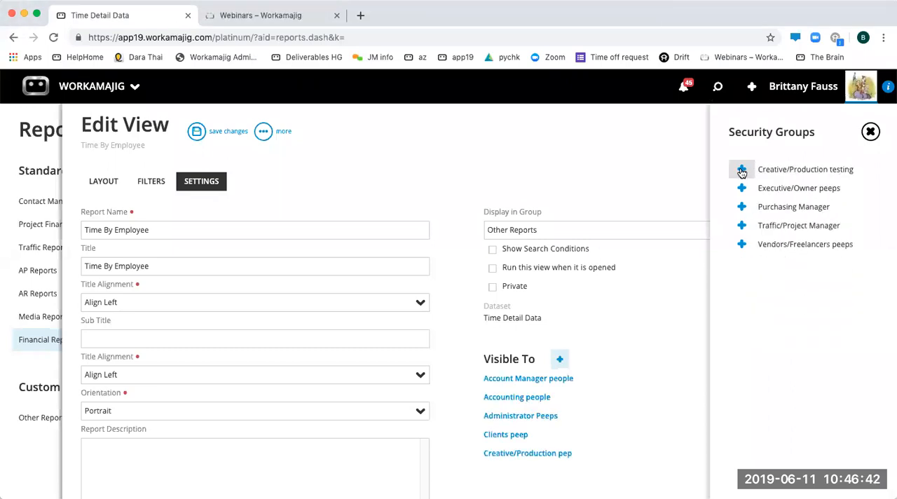
pyautogui.doubleClick(741, 169)
pyautogui.doubleClick(741, 169)
pyautogui.click(742, 169)
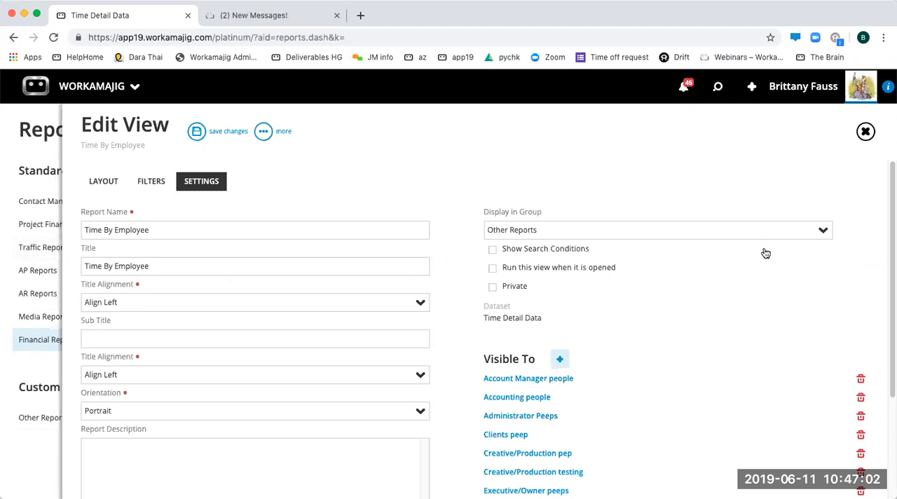
# - Check the available display groups, keep Other Reports, and save the report's changes
pyautogui.click(822, 230)
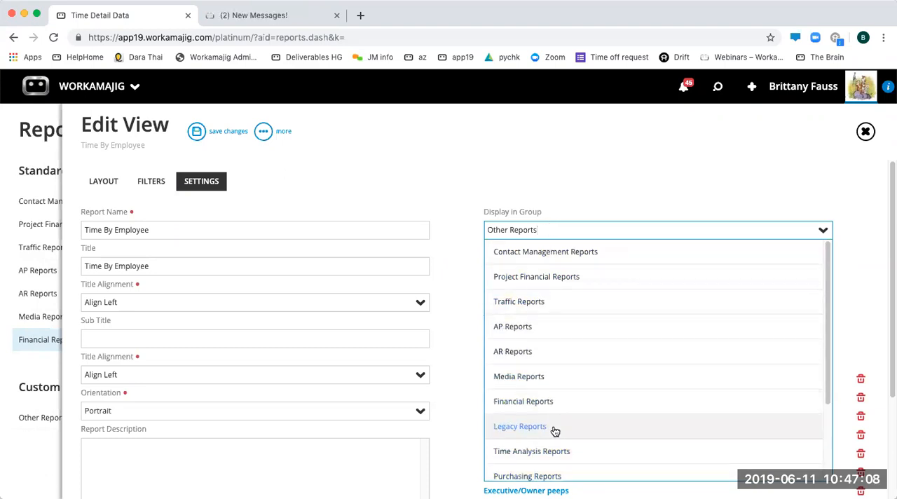
pyautogui.click(598, 187)
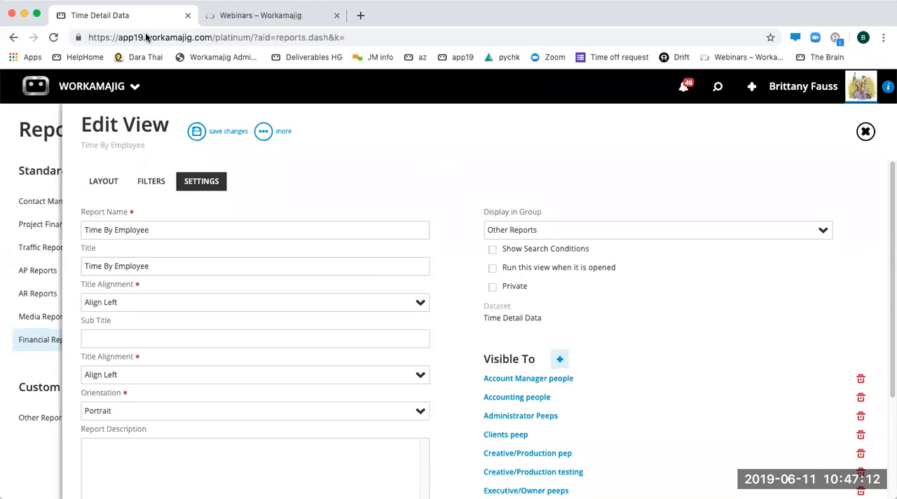
pyautogui.click(196, 133)
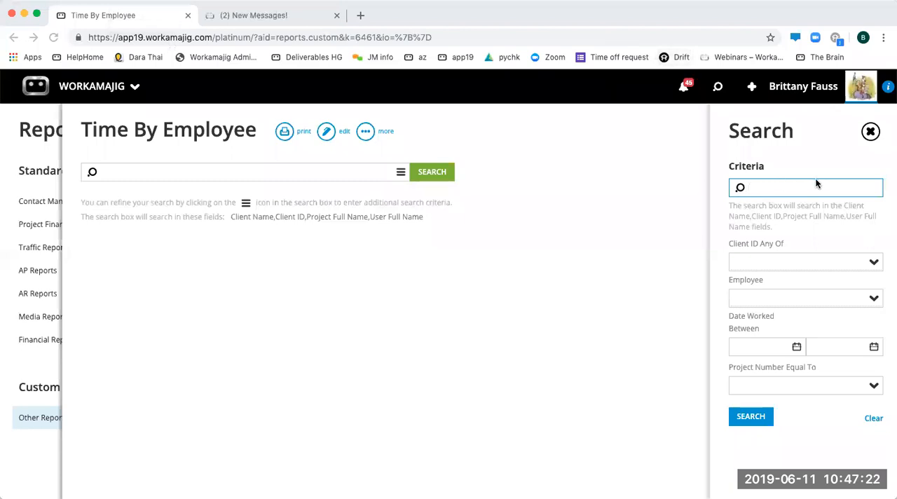
# - Select the client IDs 3d222, ACL, Admi and ant in the Client ID search criterion
pyautogui.click(874, 261)
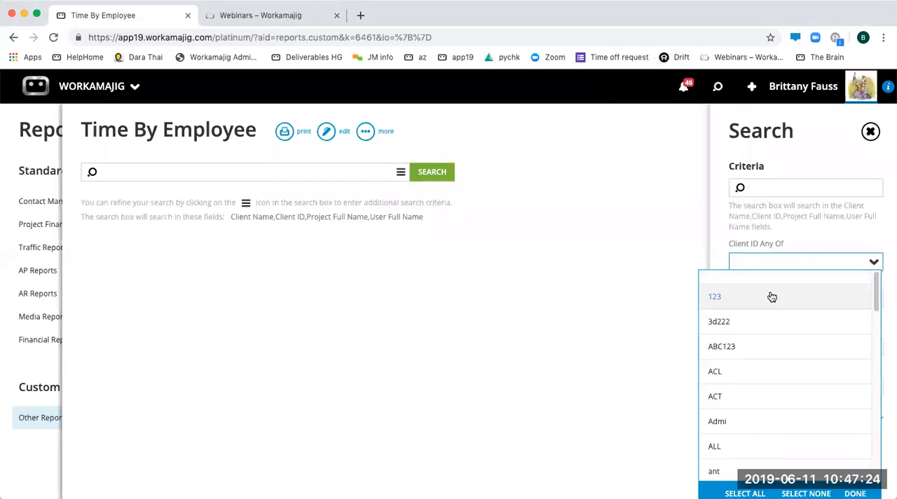
pyautogui.click(727, 319)
pyautogui.click(730, 383)
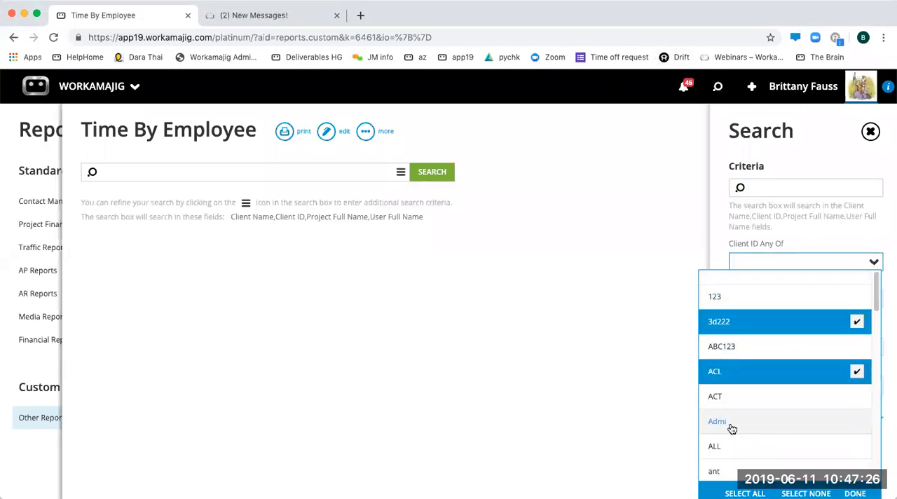
pyautogui.click(731, 423)
pyautogui.click(733, 471)
pyautogui.click(860, 493)
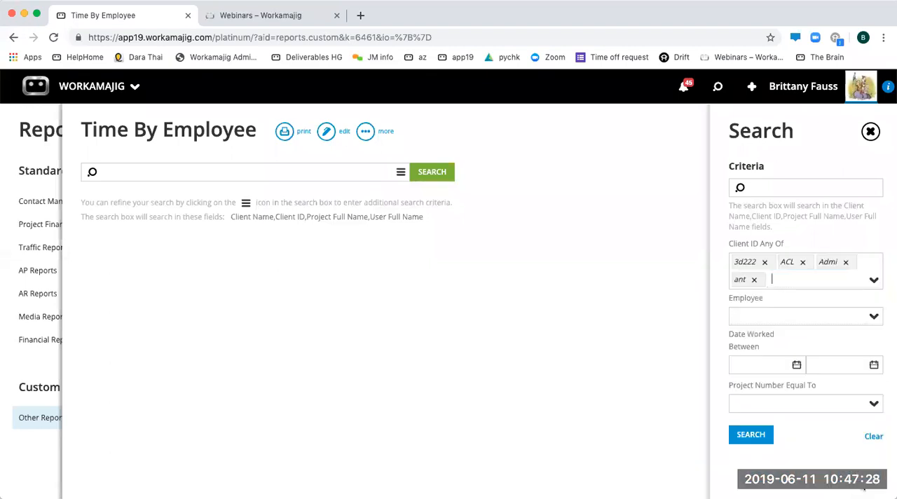
# - Select four employees in the Employee search criterion
pyautogui.click(871, 318)
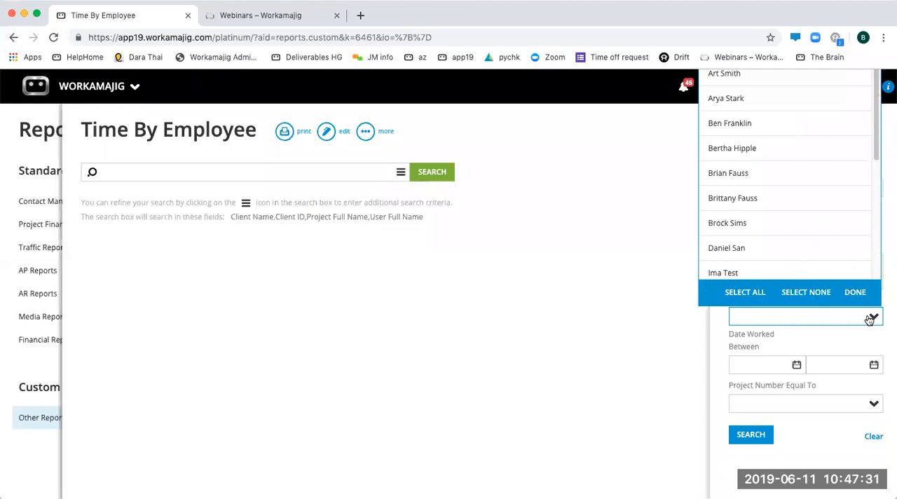
pyautogui.click(767, 99)
pyautogui.click(764, 148)
pyautogui.click(764, 198)
pyautogui.click(770, 257)
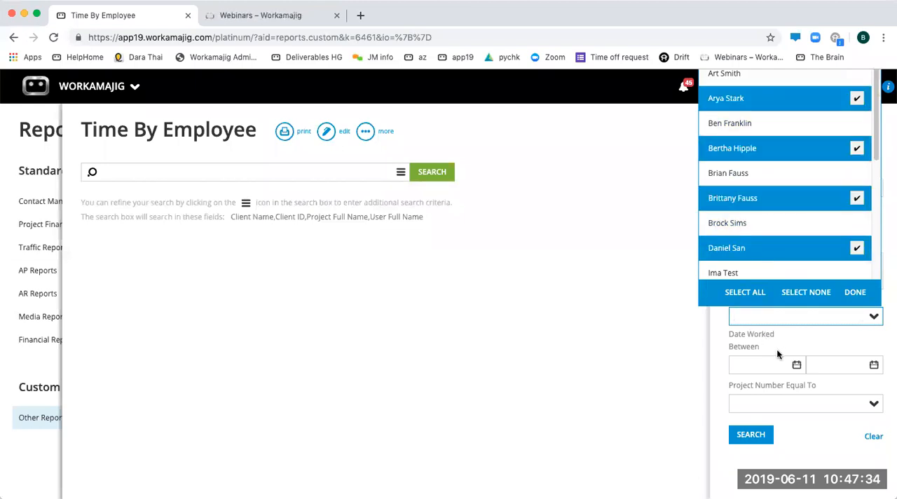
pyautogui.click(857, 295)
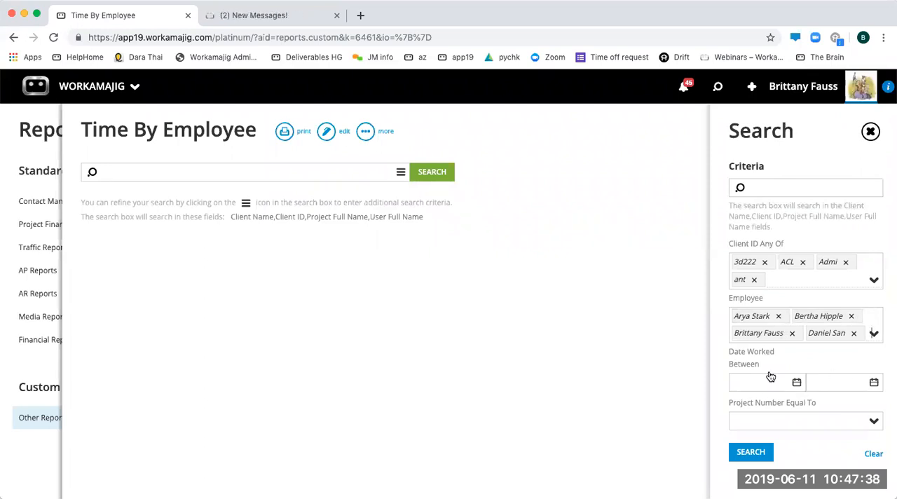
# - Clear all the search criteria and run the Time By Employee report without any filter values
pyautogui.click(874, 422)
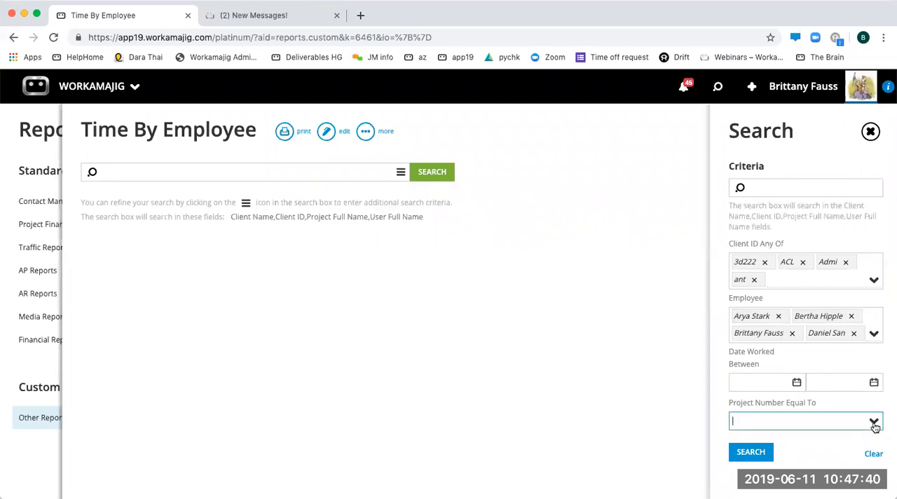
pyautogui.click(875, 422)
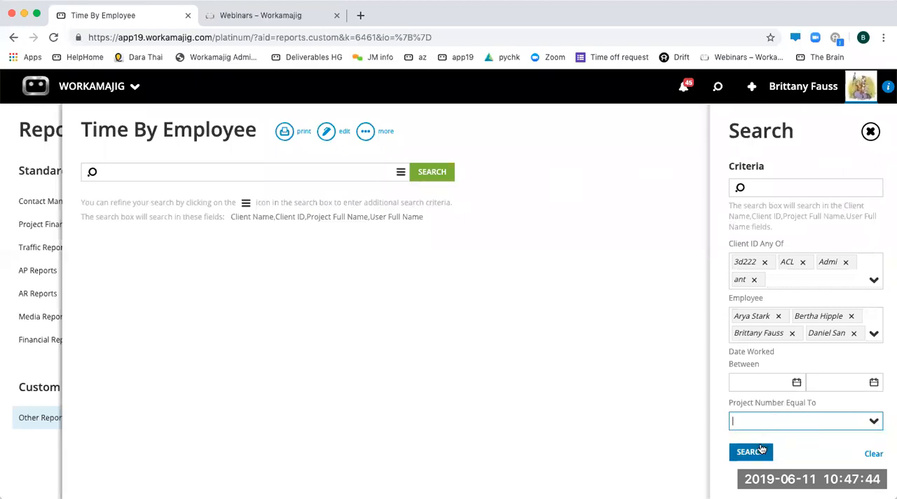
pyautogui.click(873, 453)
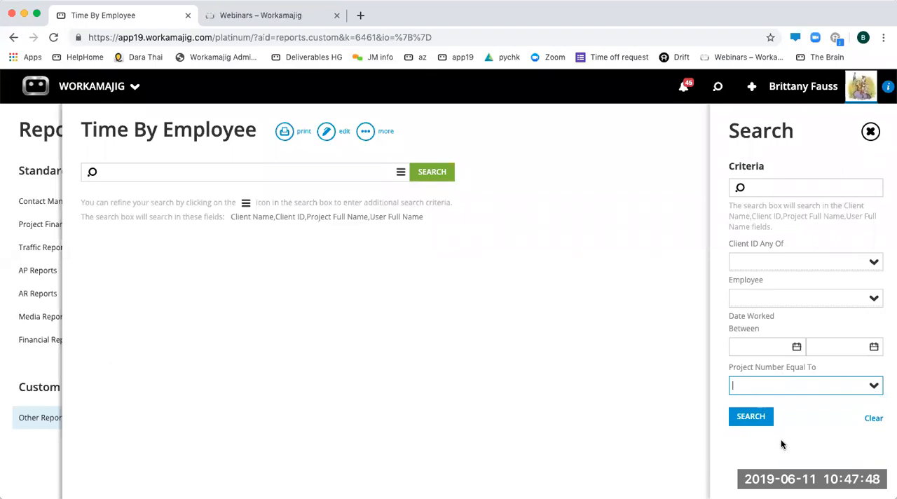
pyautogui.click(751, 417)
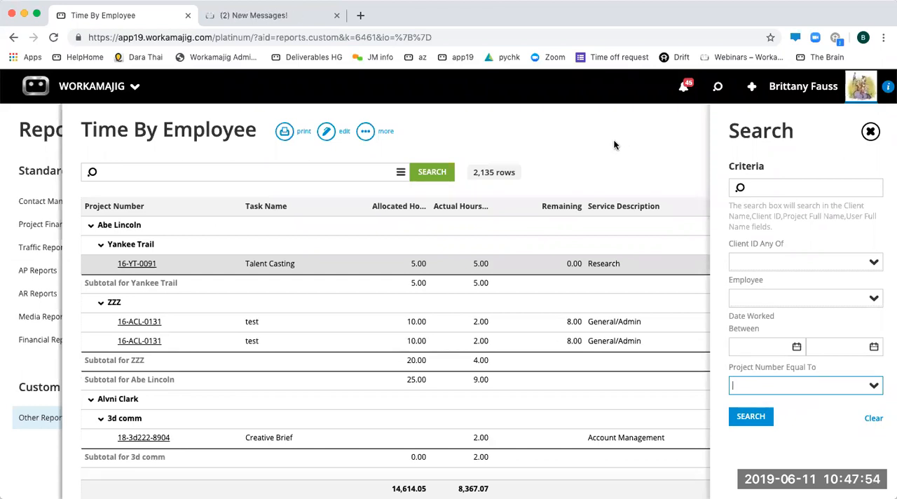
# - Close the search criteria and examine the Remaining values across the grouped report rows
pyautogui.click(614, 141)
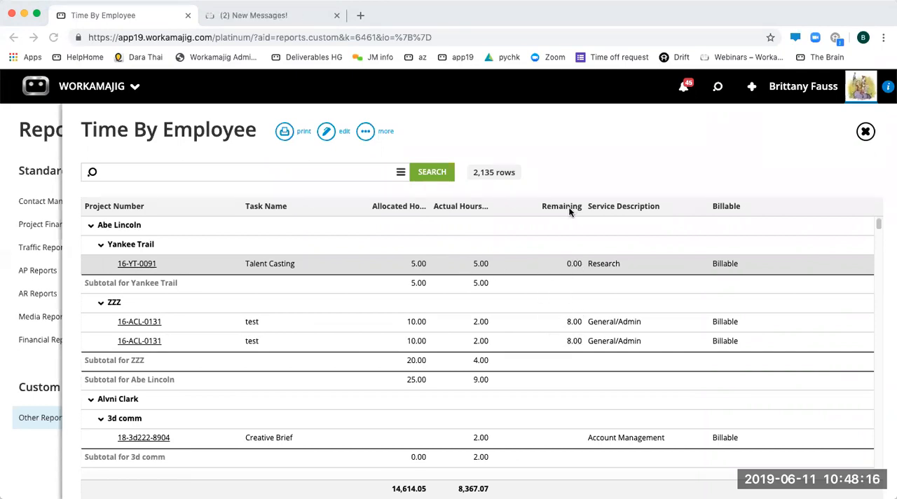
pyautogui.scroll(-9, 566, 383)
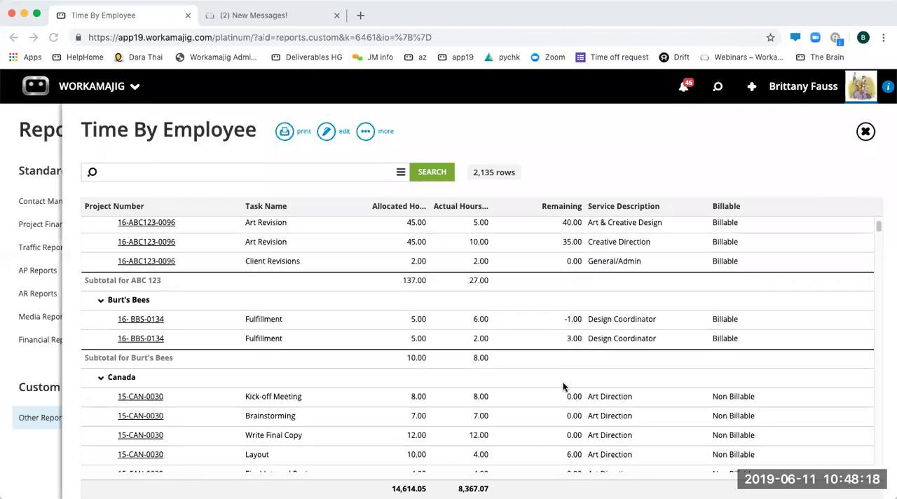
pyautogui.scroll(9, 567, 386)
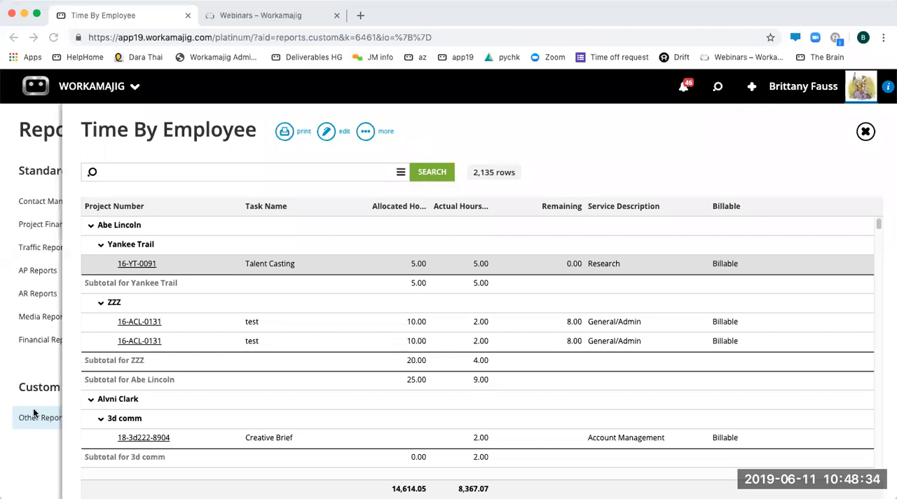
# - Return to the reports list, start a new custom report and look through the available datasets down to Project Task Data and Task Assignments
pyautogui.click(35, 377)
pyautogui.click(121, 132)
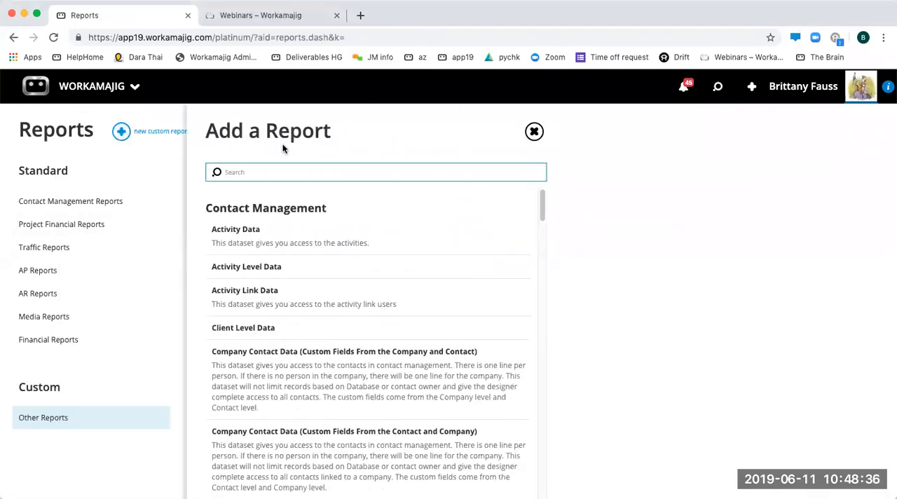
pyautogui.scroll(-10, 258, 257)
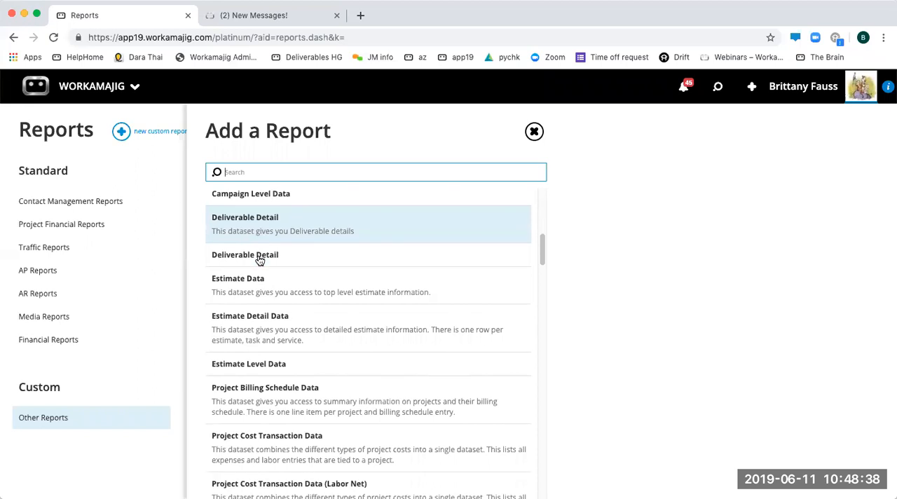
pyautogui.scroll(-3, 345, 324)
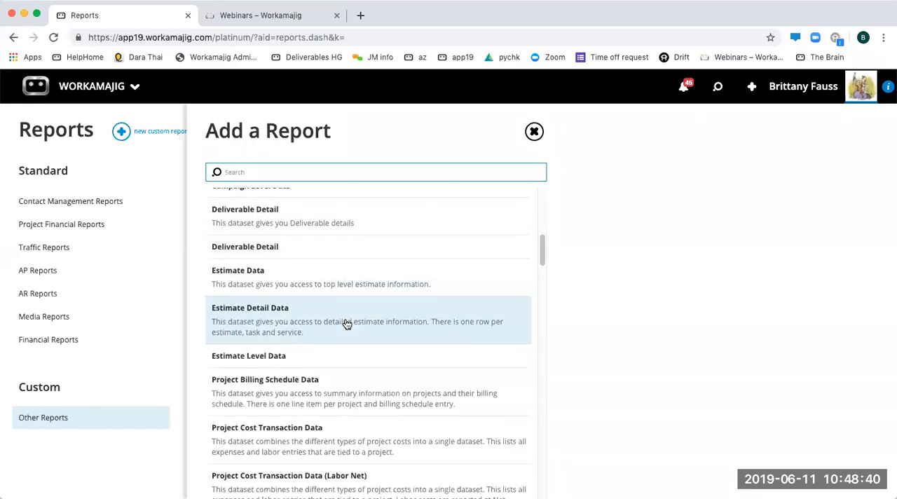
pyautogui.scroll(-12, 347, 324)
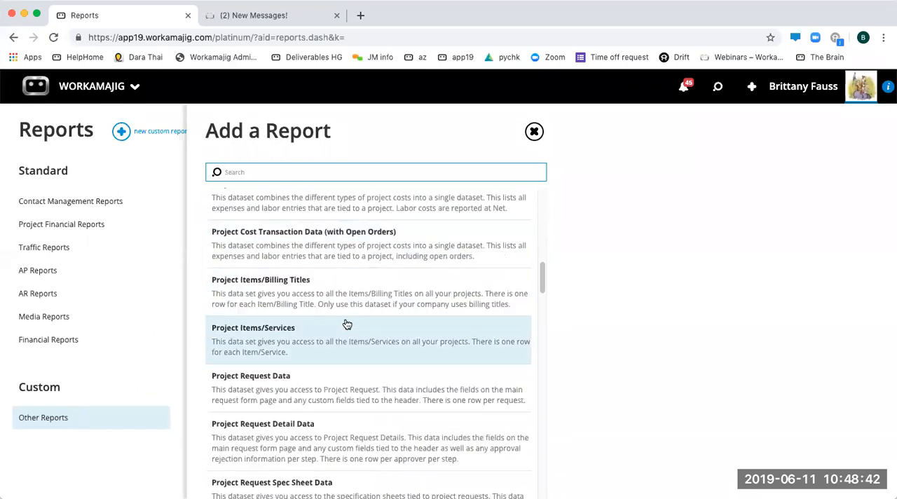
pyautogui.scroll(-10, 346, 324)
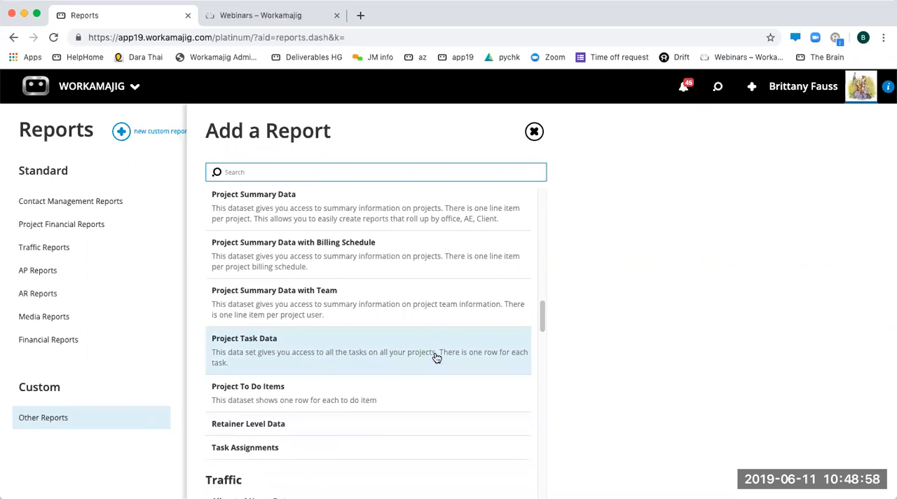
# - Open the All Assignments view for modification, examine its layout columns, and return to the reports list
pyautogui.click(718, 89)
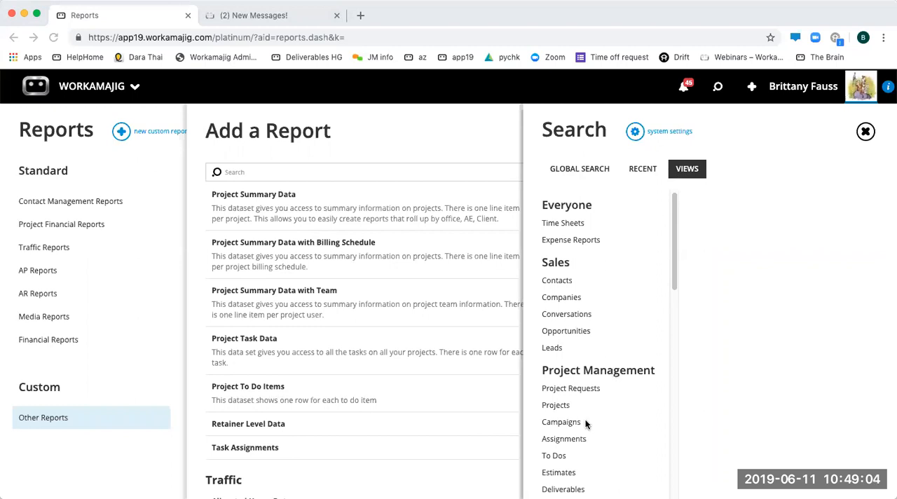
pyautogui.click(576, 439)
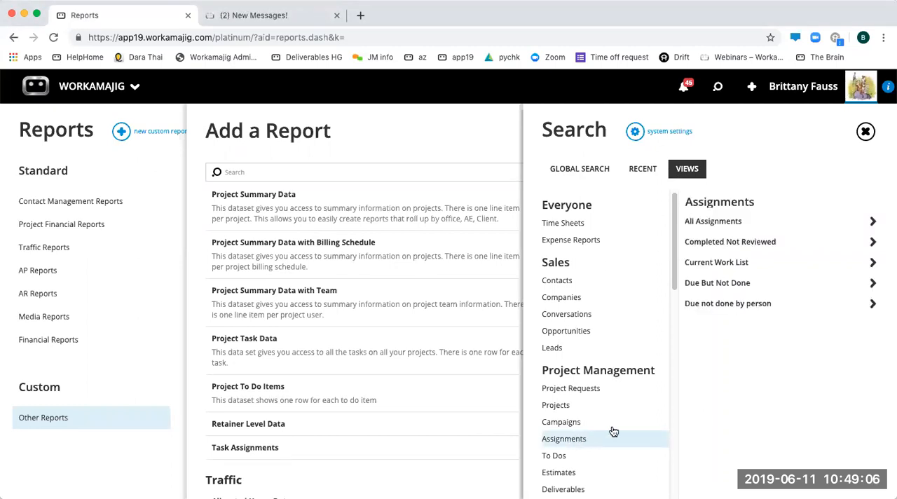
pyautogui.click(731, 221)
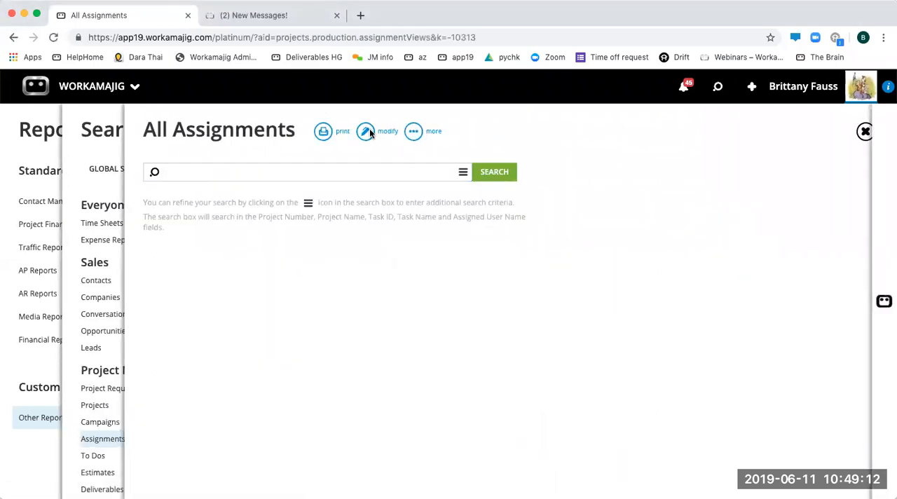
pyautogui.click(368, 132)
pyautogui.scroll(-2, 478, 352)
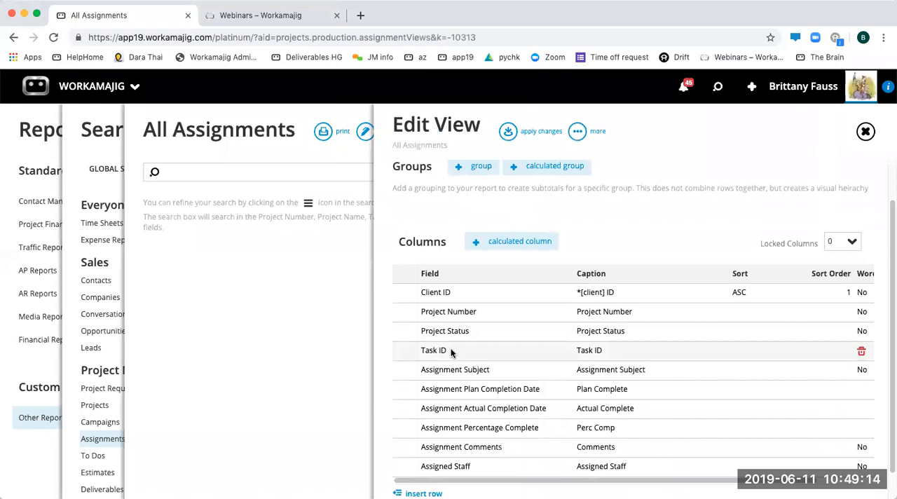
pyautogui.scroll(-1, 575, 477)
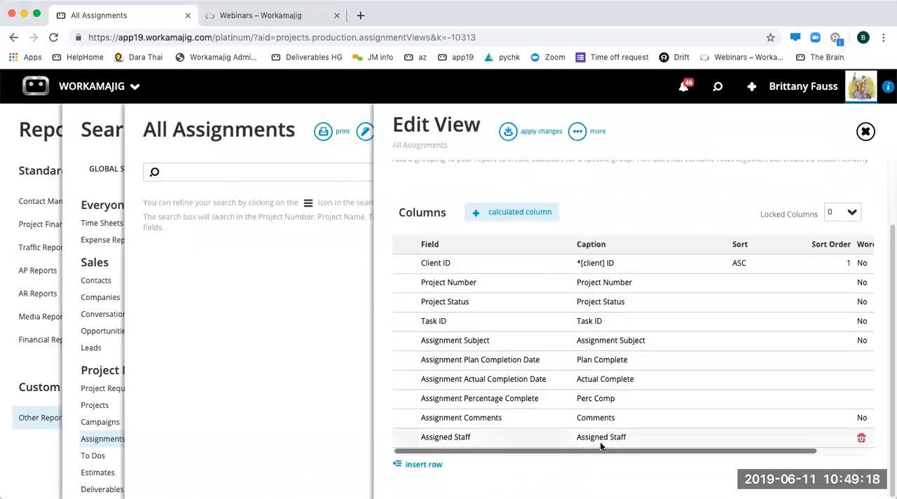
pyautogui.scroll(3, 491, 232)
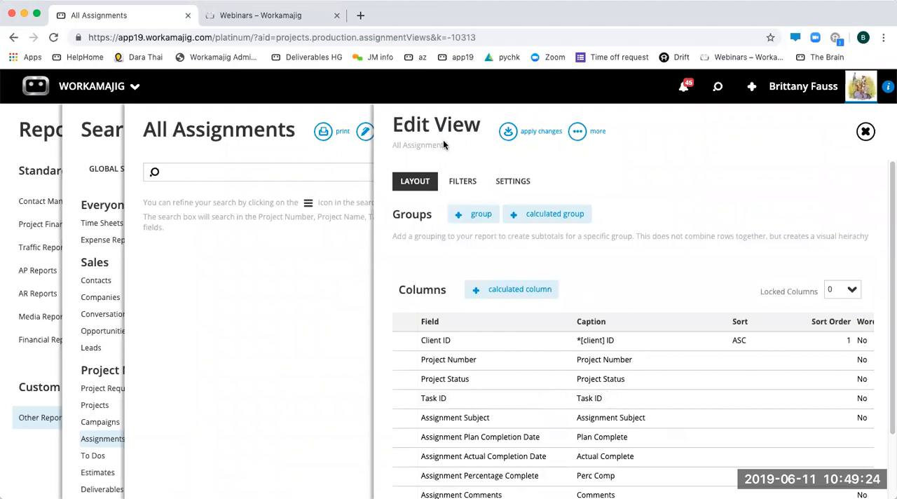
pyautogui.click(27, 138)
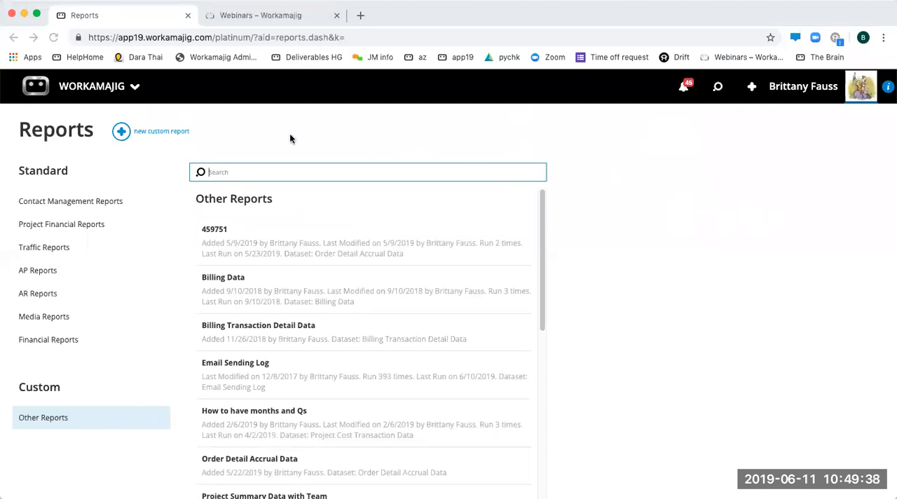
# - Create a custom report from the Activity Data dataset grouped by Client Division, try to save it, and return to the reports list
pyautogui.click(137, 128)
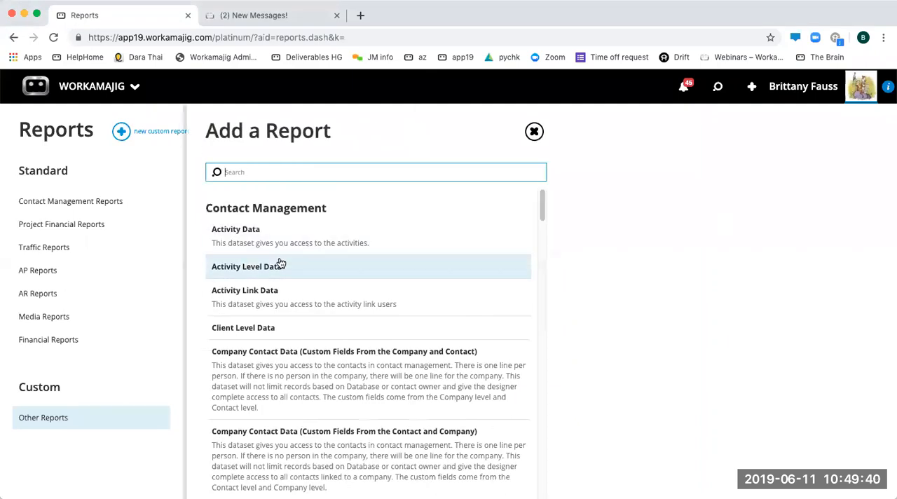
pyautogui.click(248, 239)
pyautogui.click(160, 214)
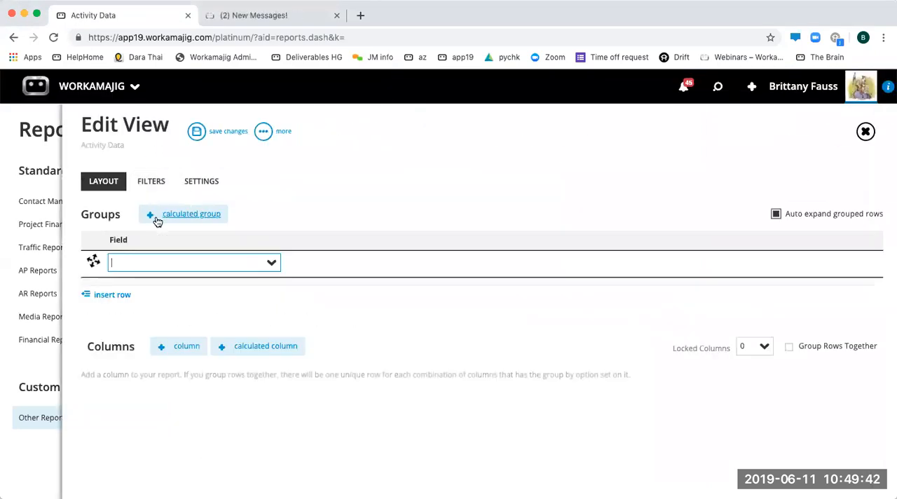
pyautogui.click(273, 264)
pyautogui.write('clien')
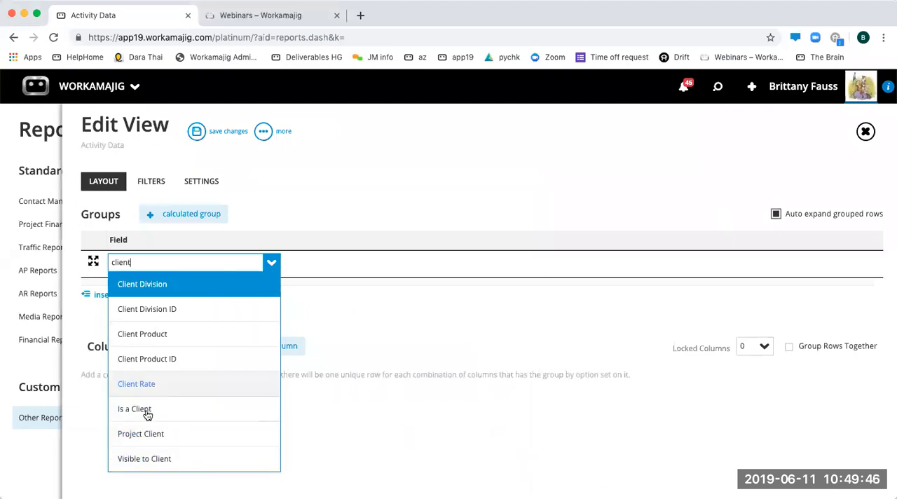
pyautogui.write('t')
pyautogui.press('Return')
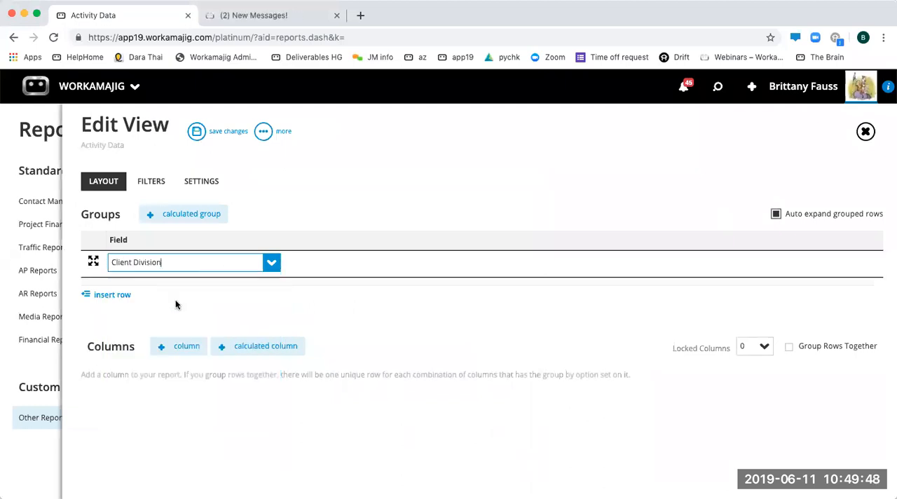
pyautogui.click(208, 130)
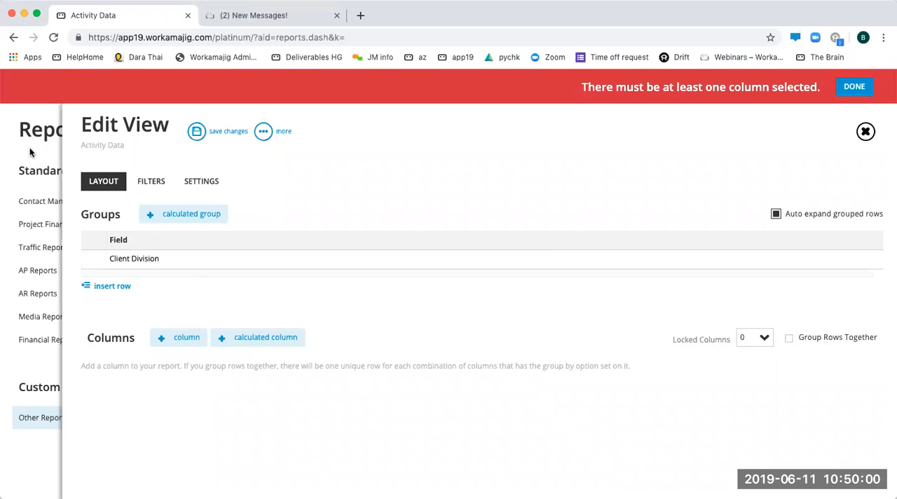
pyautogui.click(59, 140)
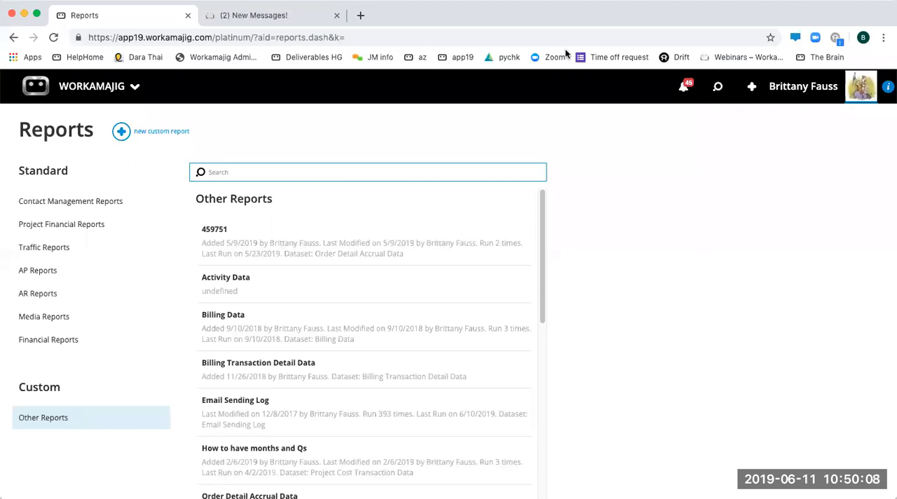
# - Check the run options of the standard Employee Actual Hours report, close them, and look through the Project Financial Reports
pyautogui.click(70, 226)
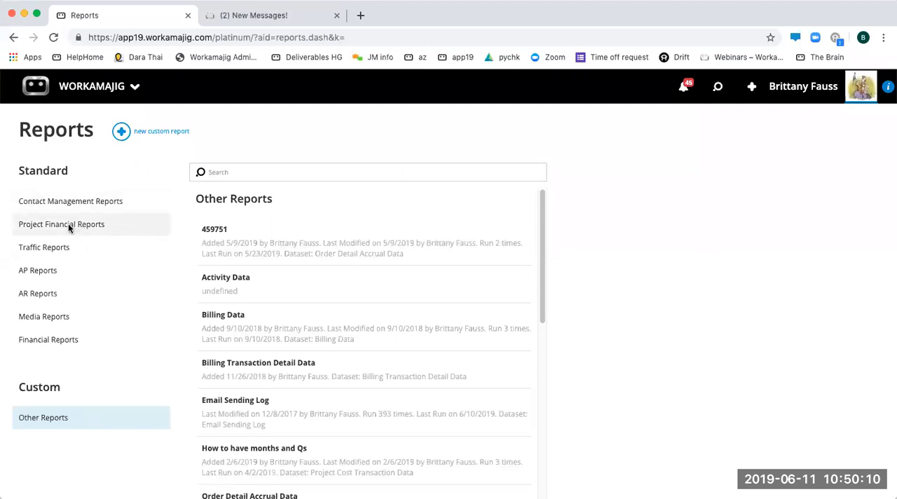
pyautogui.click(247, 356)
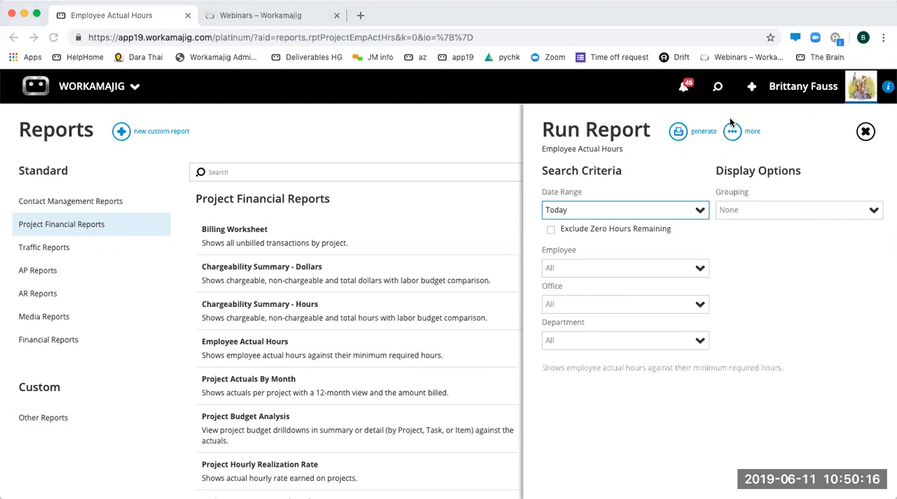
pyautogui.press('Escape')
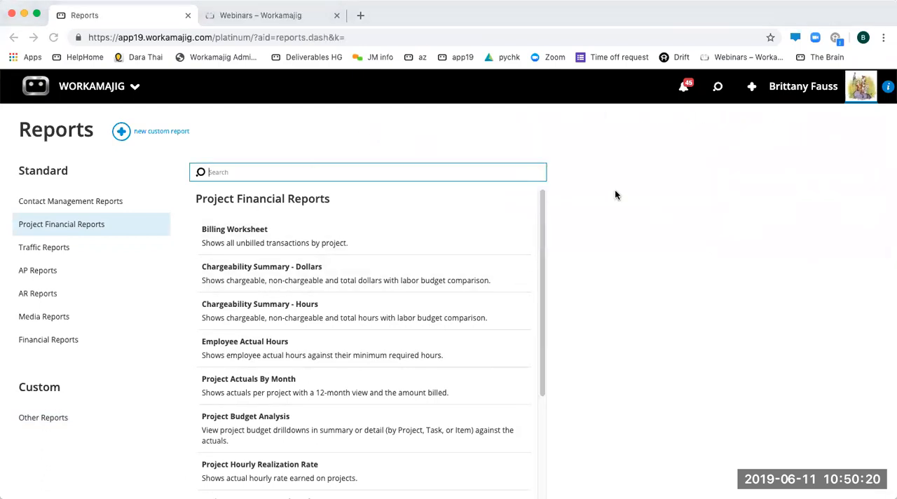
pyautogui.scroll(-5, 264, 369)
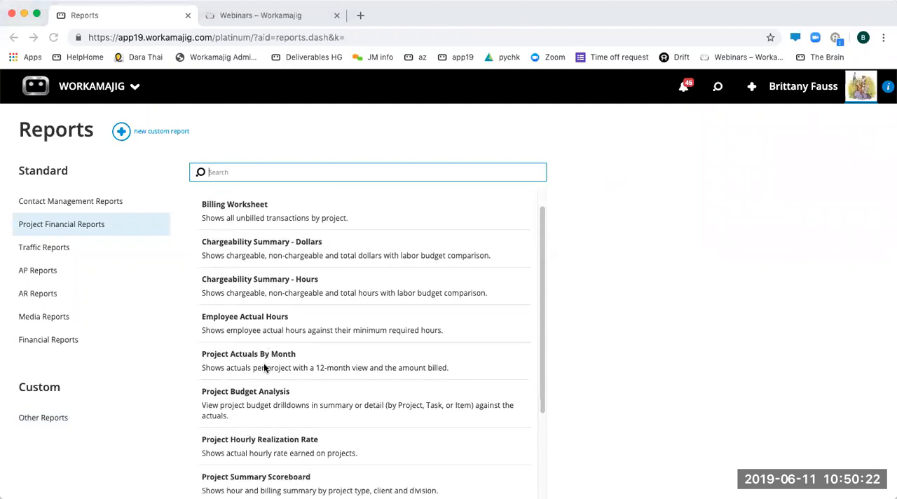
# - Open the custom Time Detail Data report from Other Reports, view its search criteria, and close it
pyautogui.click(43, 418)
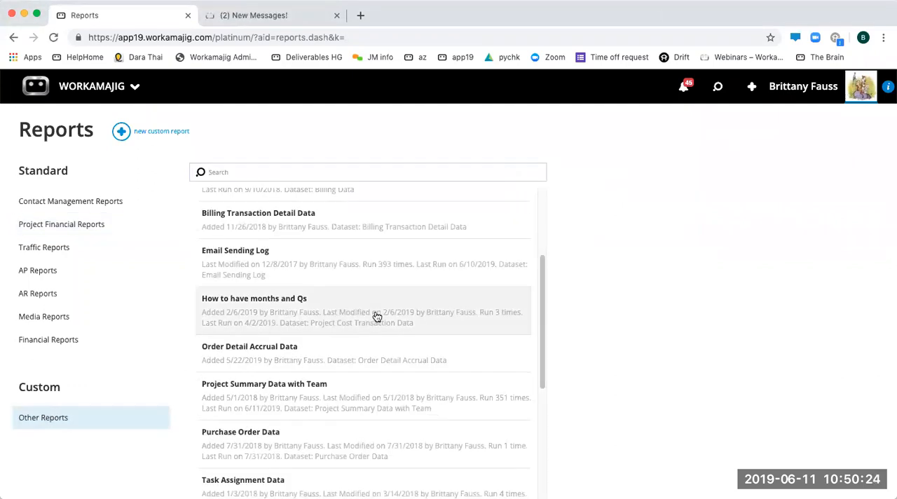
pyautogui.scroll(-4, 376, 315)
pyautogui.scroll(-2, 375, 317)
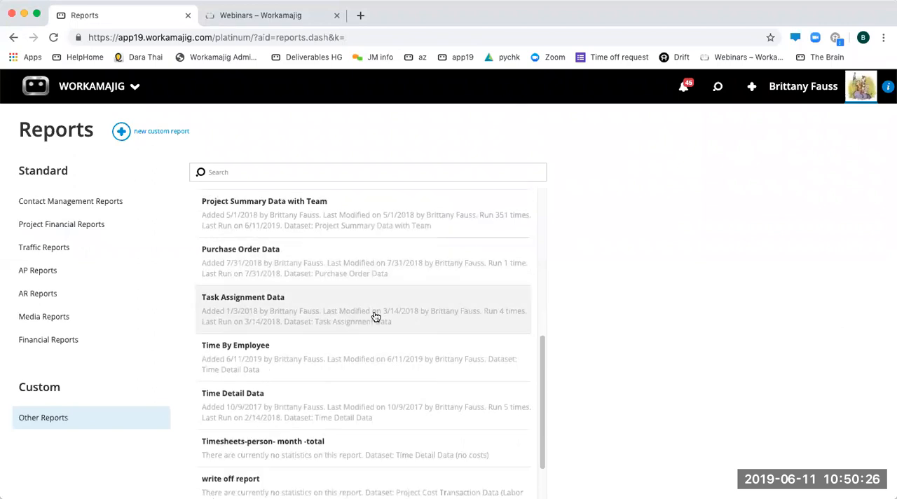
pyautogui.click(288, 414)
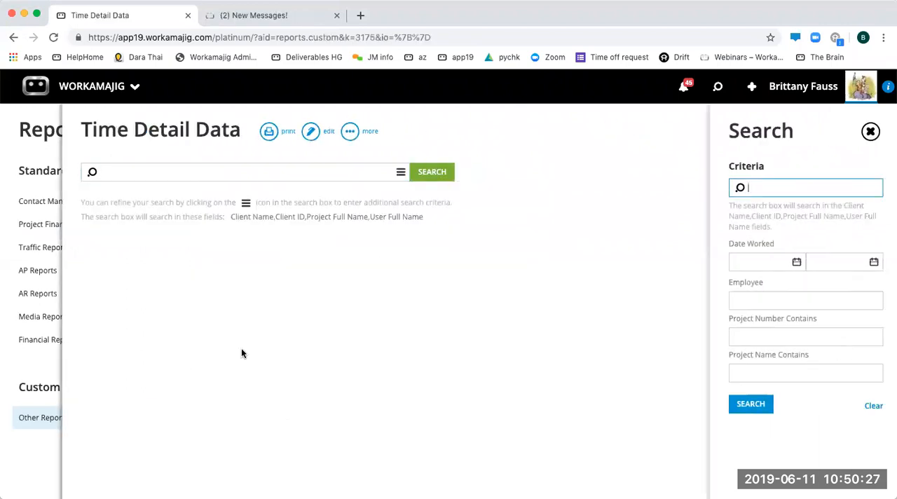
pyautogui.click(871, 131)
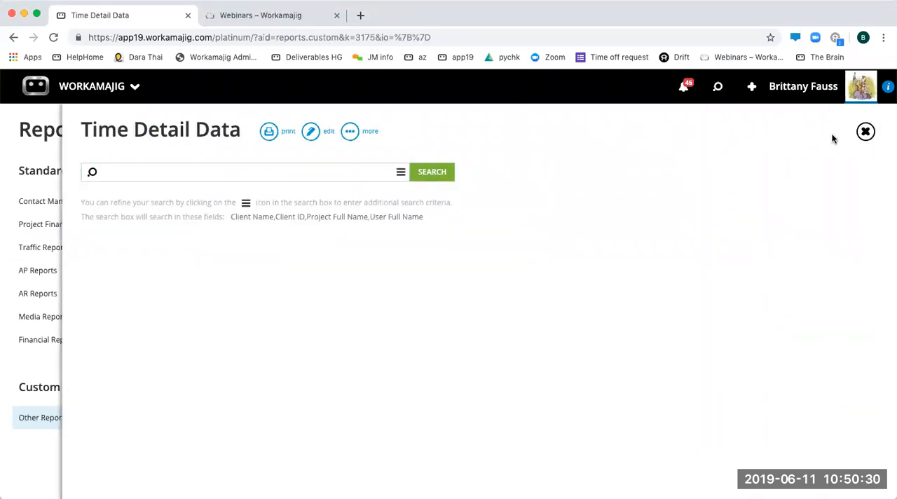
pyautogui.click(867, 133)
# - Open the custom Time By Employee report for editing and review its groups and columns
pyautogui.scroll(-3, 328, 375)
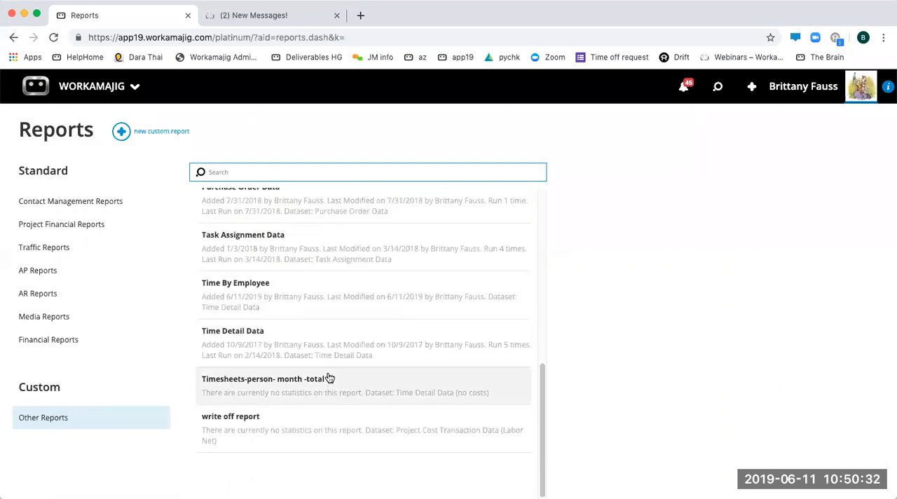
pyautogui.scroll(1, 328, 379)
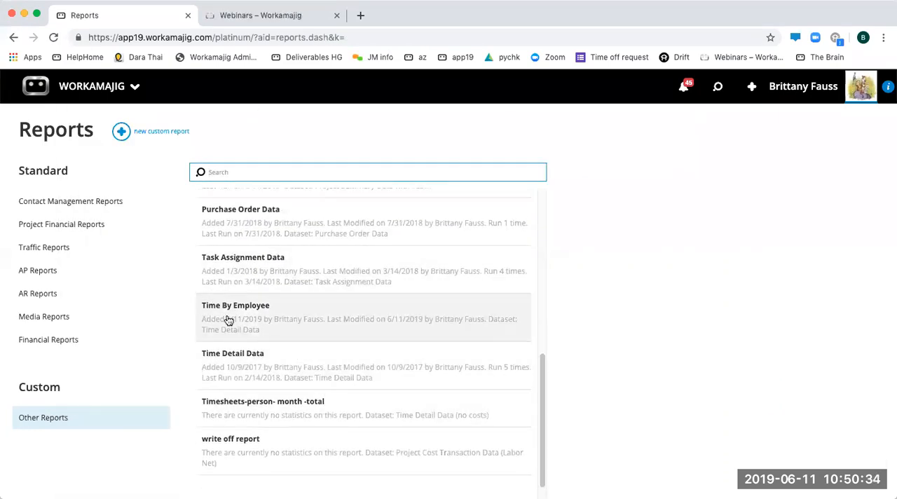
pyautogui.click(324, 327)
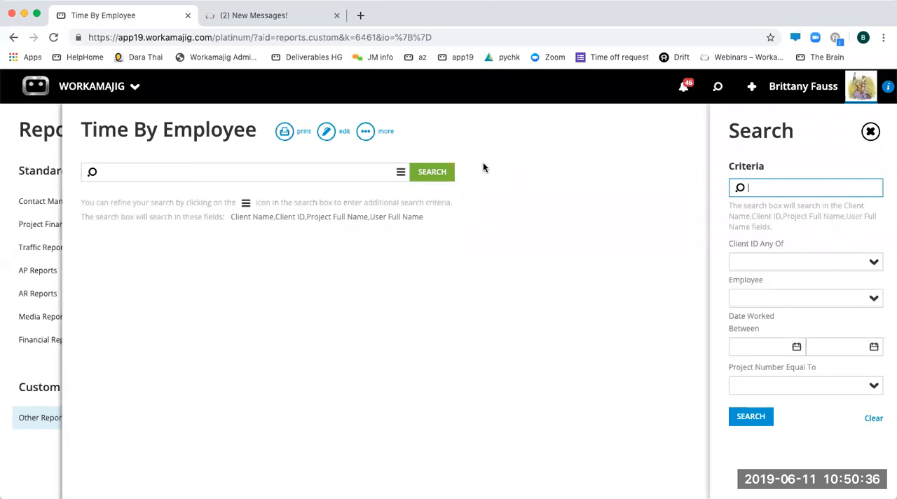
pyautogui.click(329, 134)
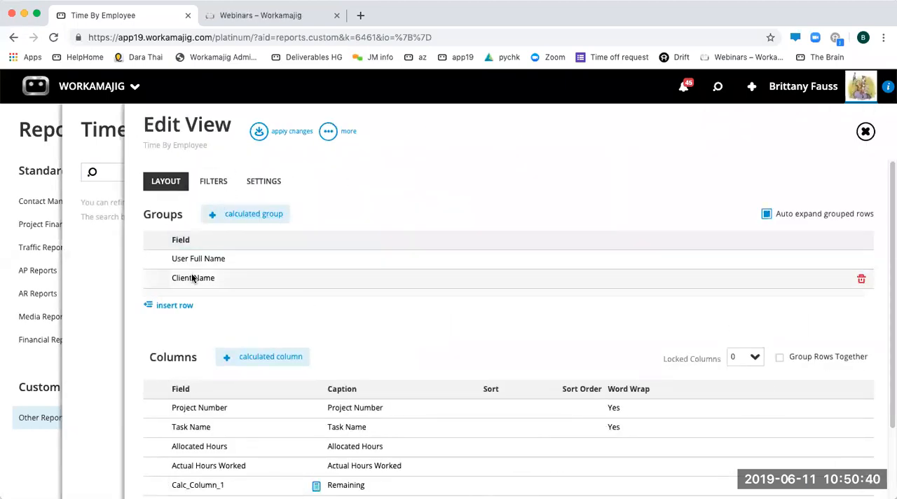
pyautogui.scroll(-1, 379, 371)
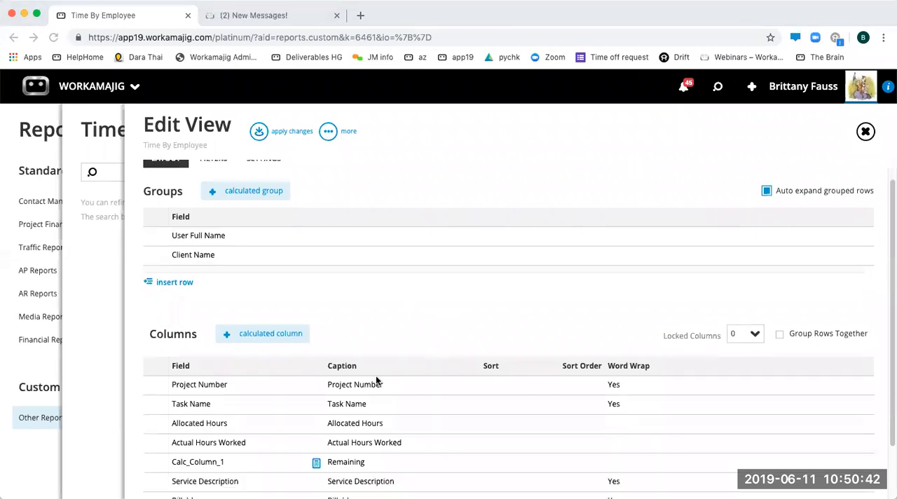
# - Expand the detailed settings of the Allocated Hours column and the User Full Name group to examine their subtotal options
pyautogui.click(378, 425)
pyautogui.click(156, 426)
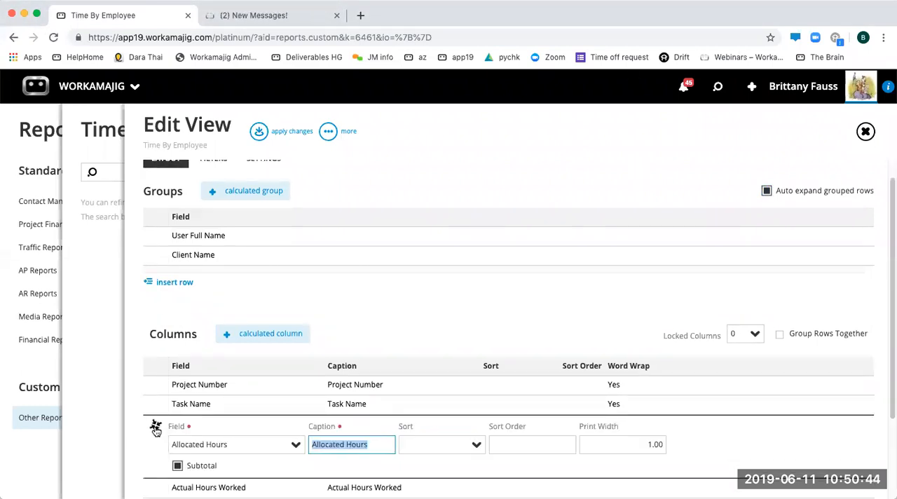
pyautogui.click(373, 290)
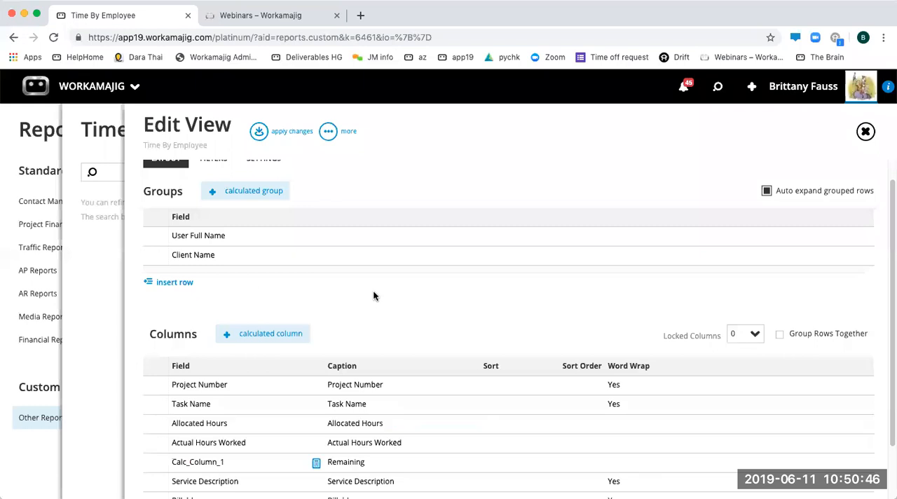
pyautogui.click(212, 243)
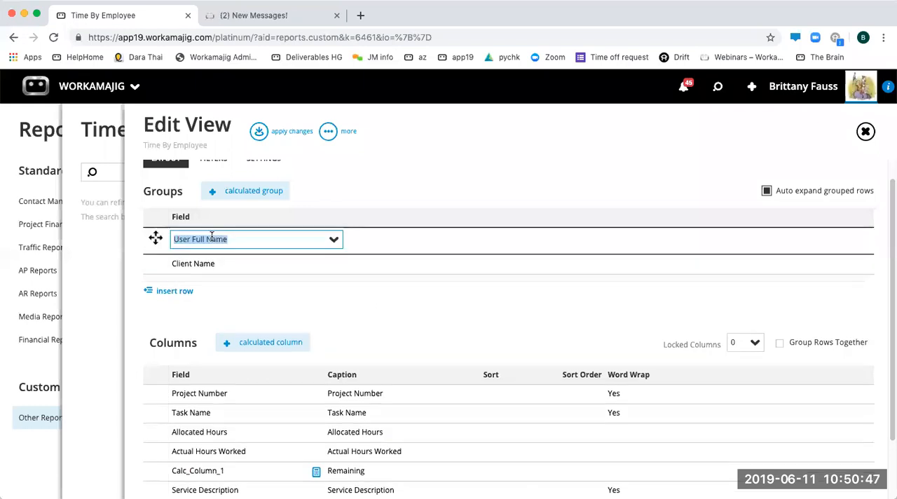
pyautogui.click(155, 238)
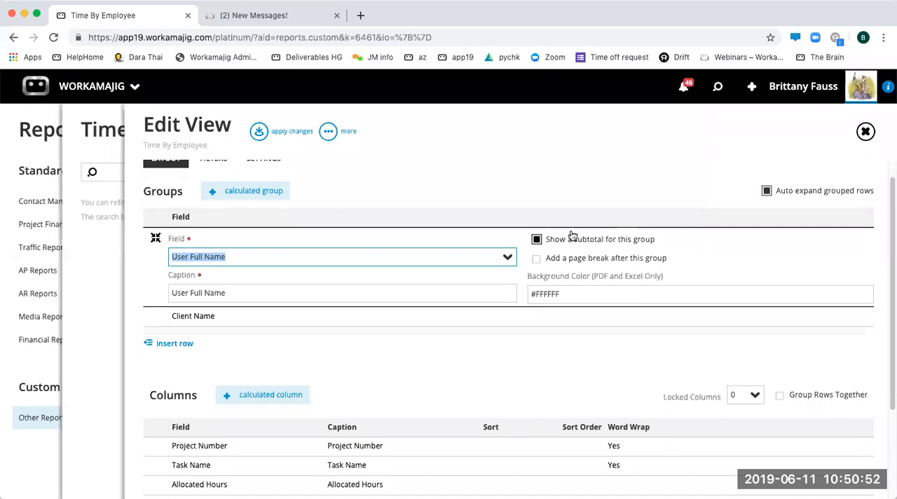
# - Examine the subtotal settings of the Client Name group and the Allocated Hours and Actual Hours Worked columns
pyautogui.click(523, 188)
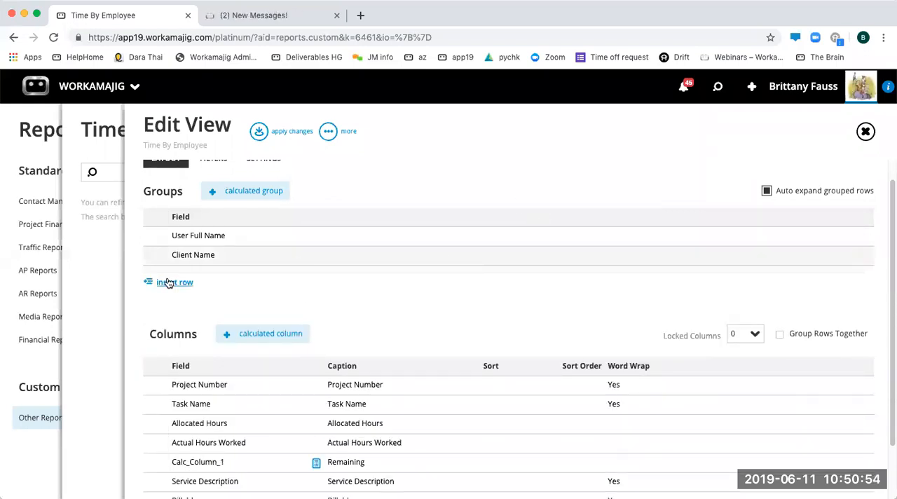
pyautogui.click(184, 255)
pyautogui.click(519, 356)
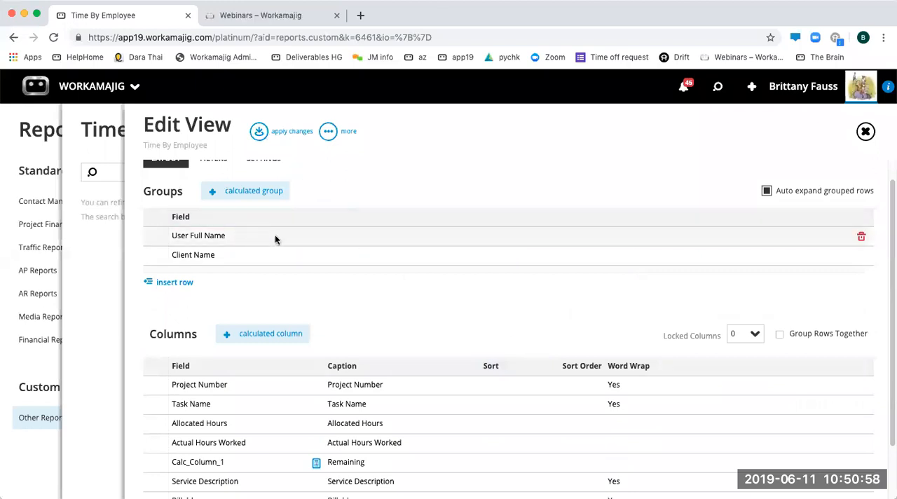
pyautogui.click(341, 425)
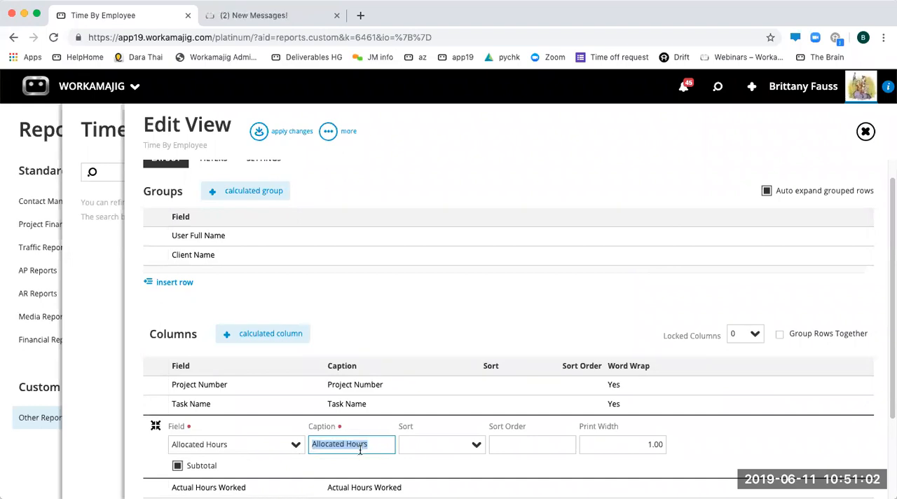
pyautogui.click(363, 489)
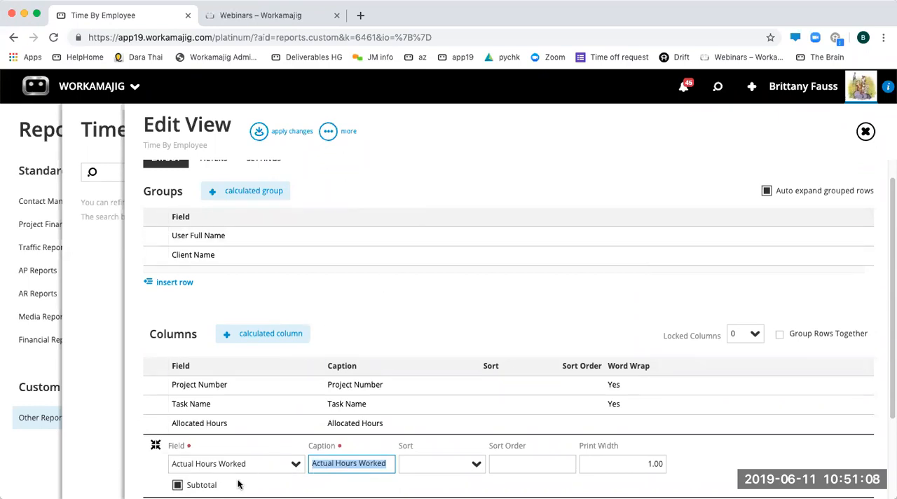
pyautogui.click(421, 311)
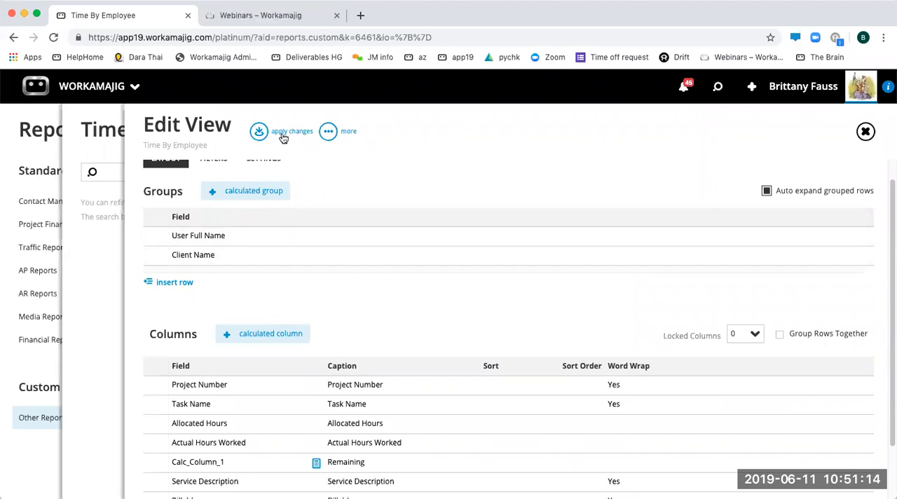
# - Apply the view changes to the Time By Employee report and generate its printable PDF
pyautogui.click(260, 132)
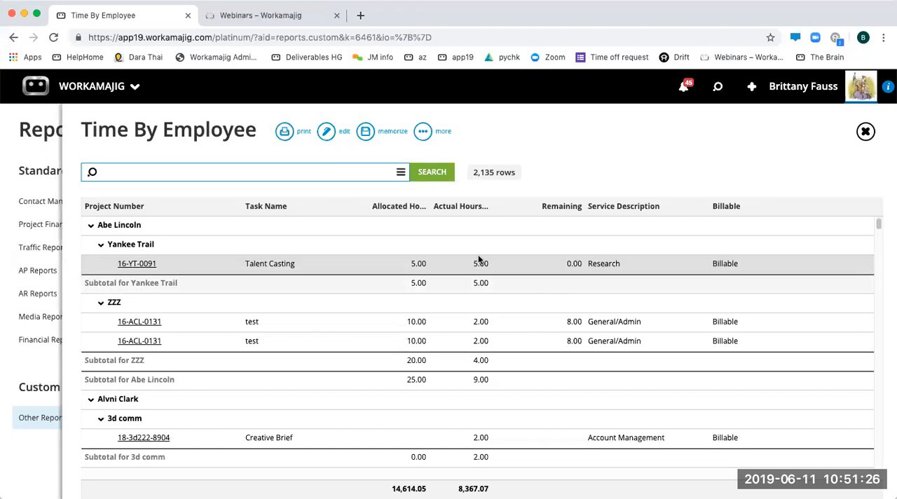
pyautogui.click(285, 132)
pyautogui.click(241, 165)
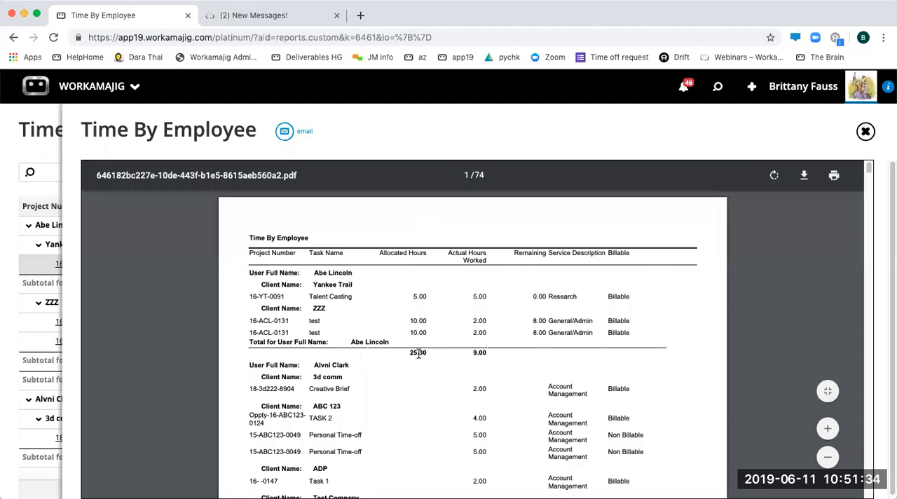
# - Check the per-employee totals of allocated and actual hours in the PDF, and close it
pyautogui.tripleClick(461, 357)
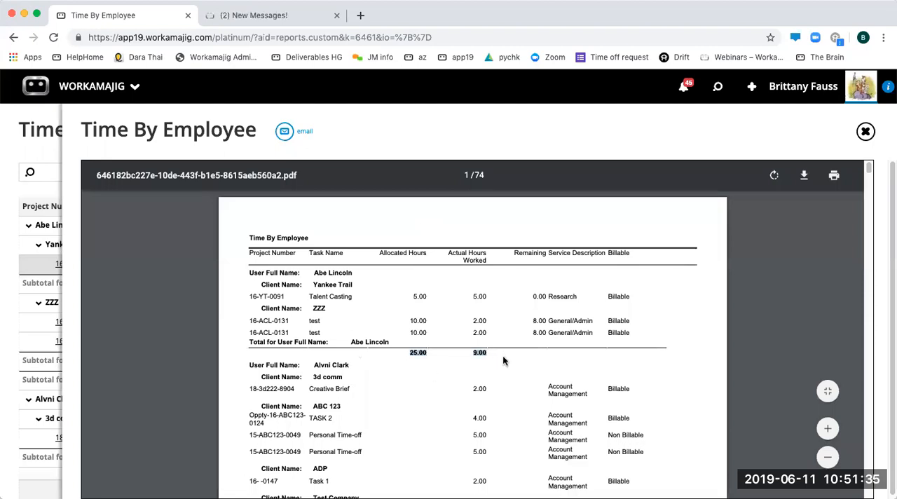
pyautogui.moveTo(264, 341); pyautogui.dragTo(401, 342)
pyautogui.click(400, 343)
pyautogui.scroll(-3, 385, 359)
pyautogui.moveTo(267, 457); pyautogui.dragTo(532, 473)
pyautogui.click(532, 473)
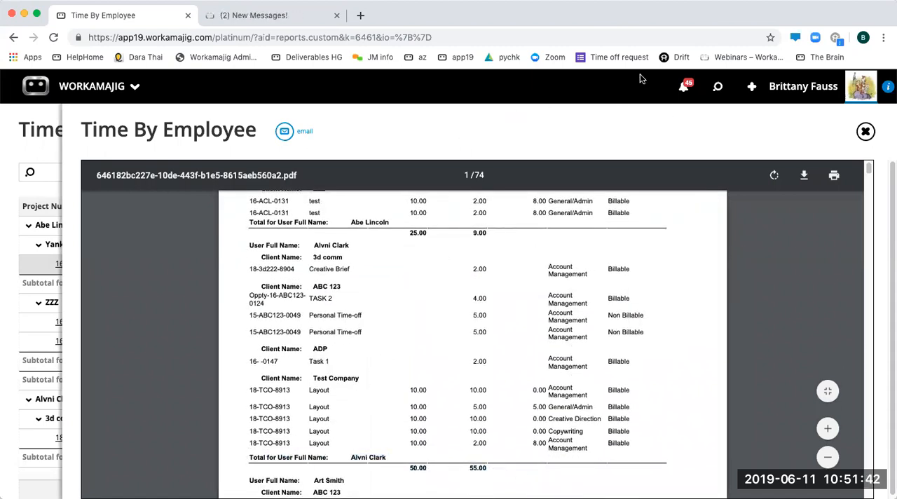
pyautogui.click(866, 132)
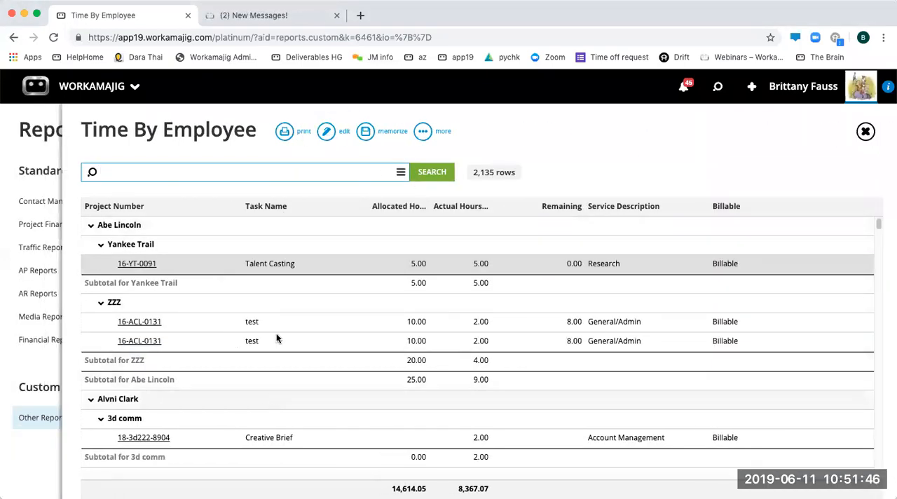
# - Review the client and employee subtotals in the on-screen Time By Employee results
pyautogui.scroll(-1, 364, 297)
pyautogui.scroll(-3, 374, 292)
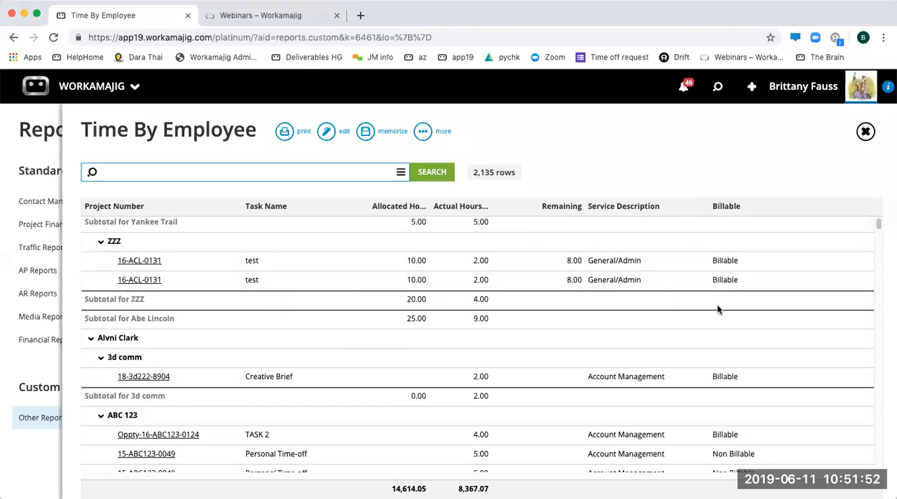
pyautogui.click(504, 131)
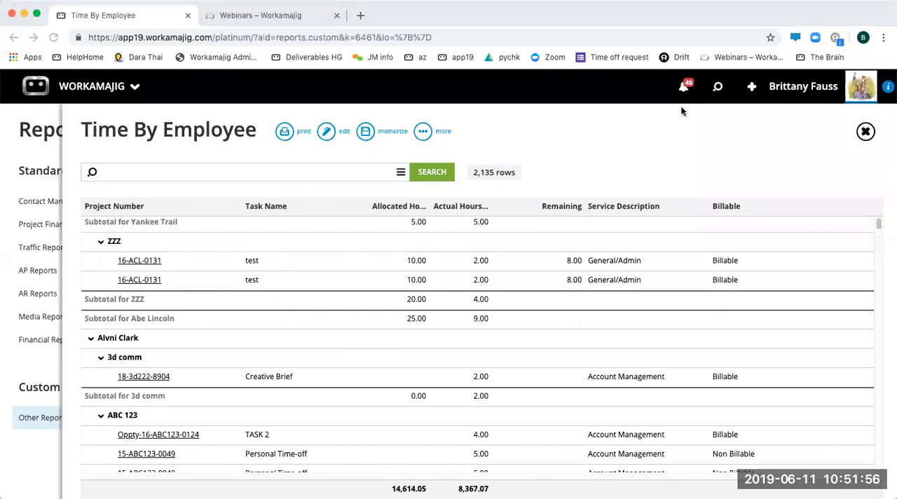
# - Open the Report Groups list from the Global Lists in System Setup
pyautogui.click(98, 98)
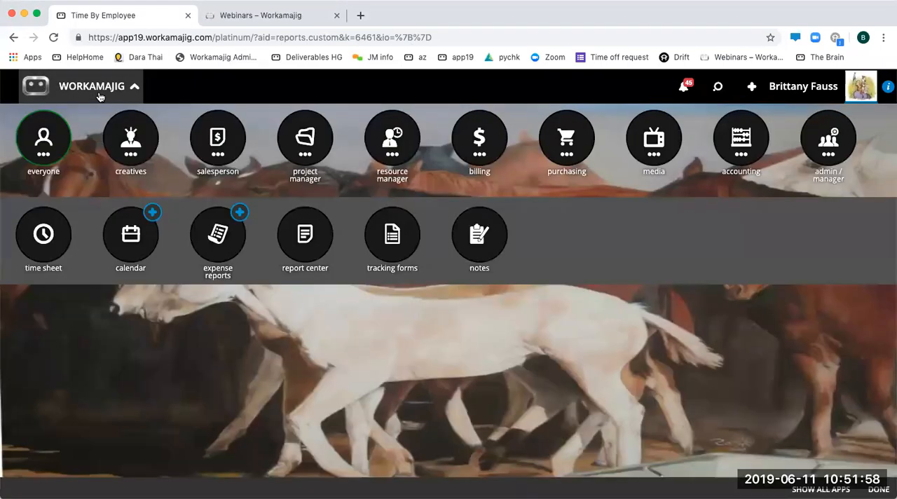
pyautogui.click(839, 154)
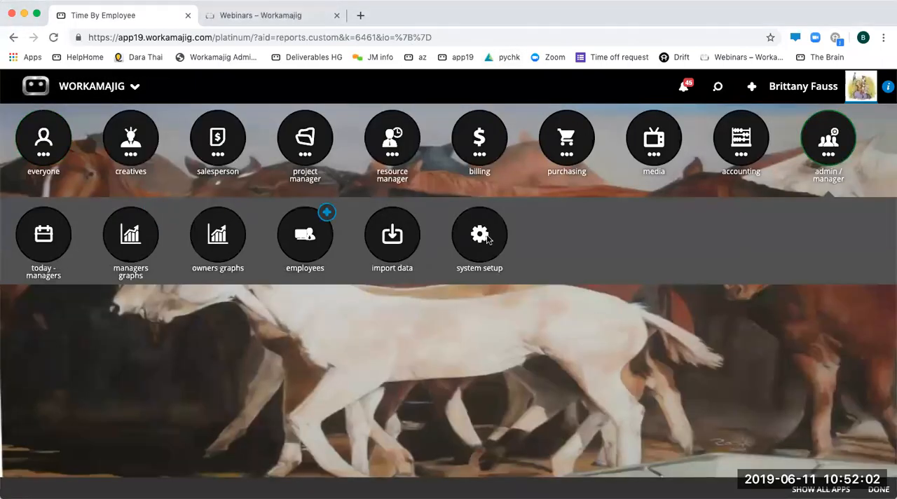
pyautogui.click(484, 236)
pyautogui.click(60, 202)
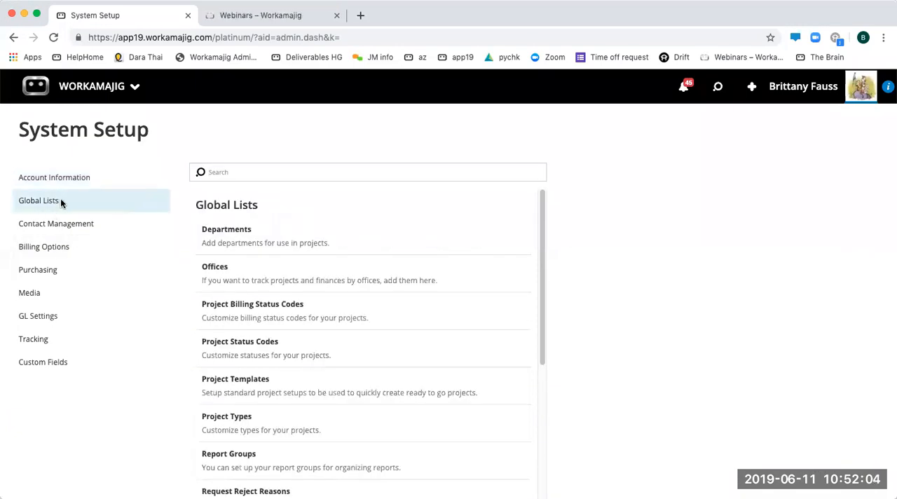
pyautogui.click(258, 464)
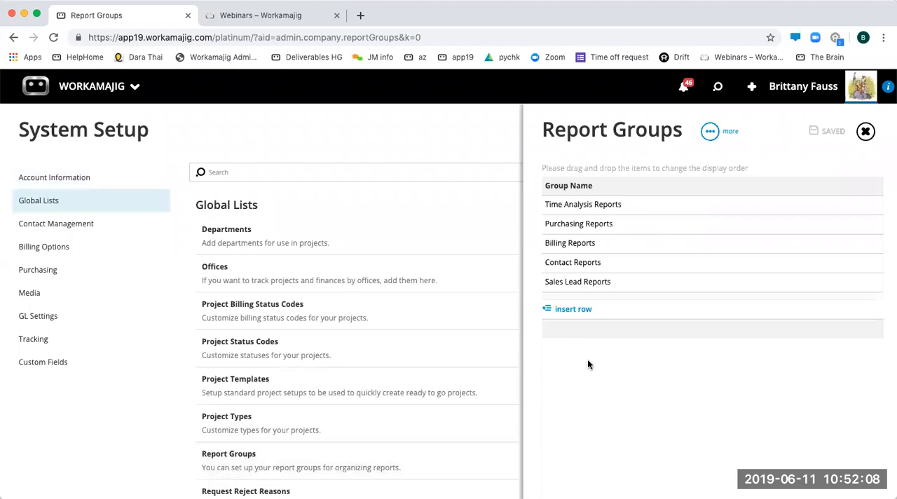
# - Add a new report group named By Client
pyautogui.click(572, 309)
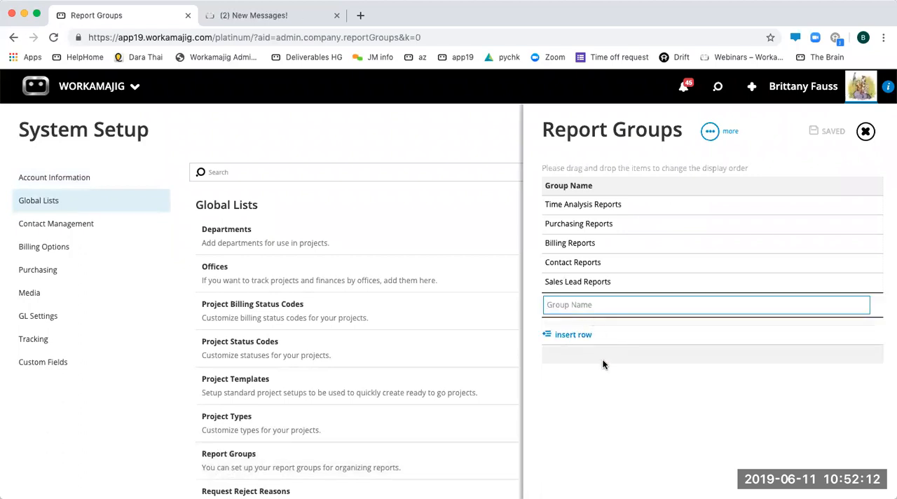
pyautogui.write('Bt')
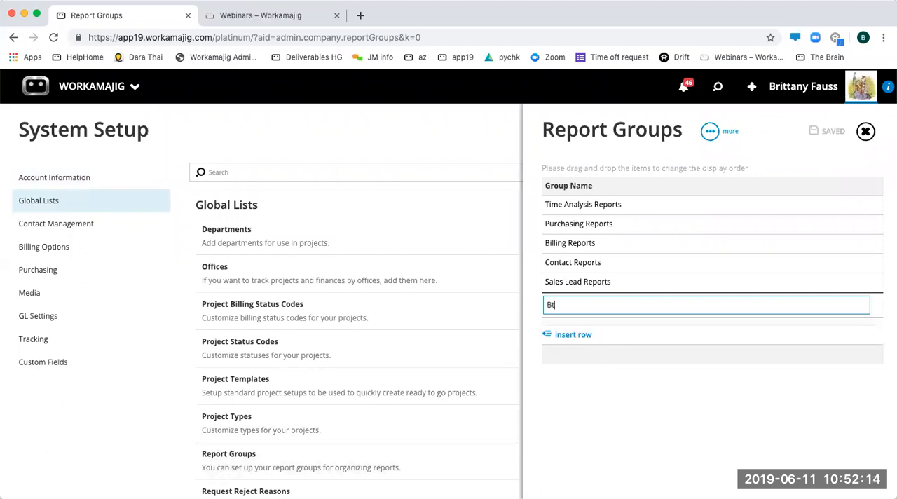
pyautogui.write(' Client')
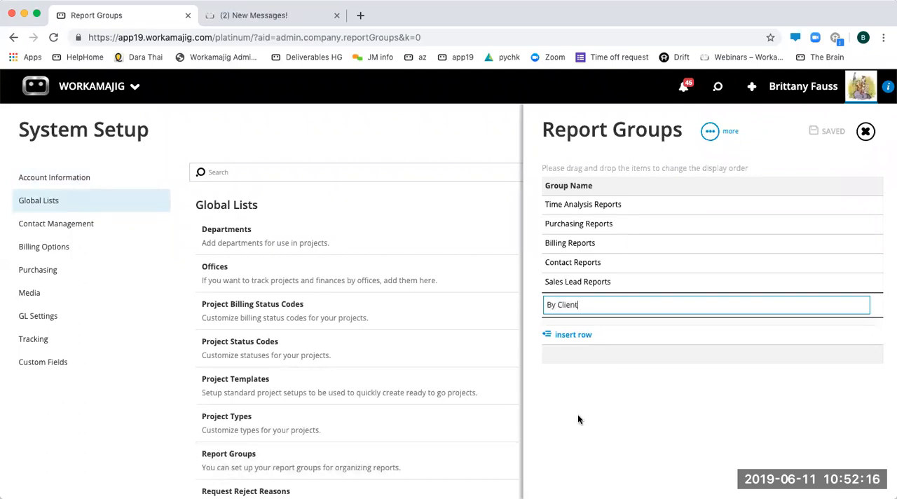
pyautogui.press('Return')
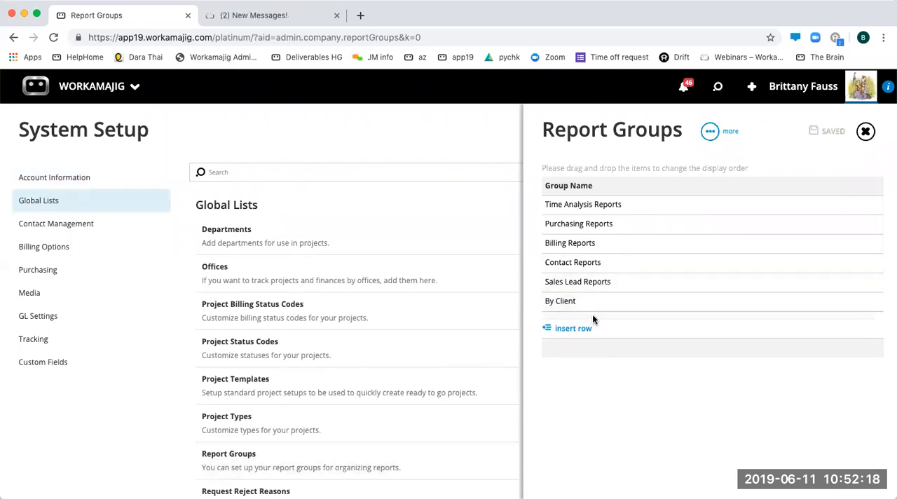
# - Return to the report center and open the custom Time By Employee report from Other Reports for editing
pyautogui.click(91, 86)
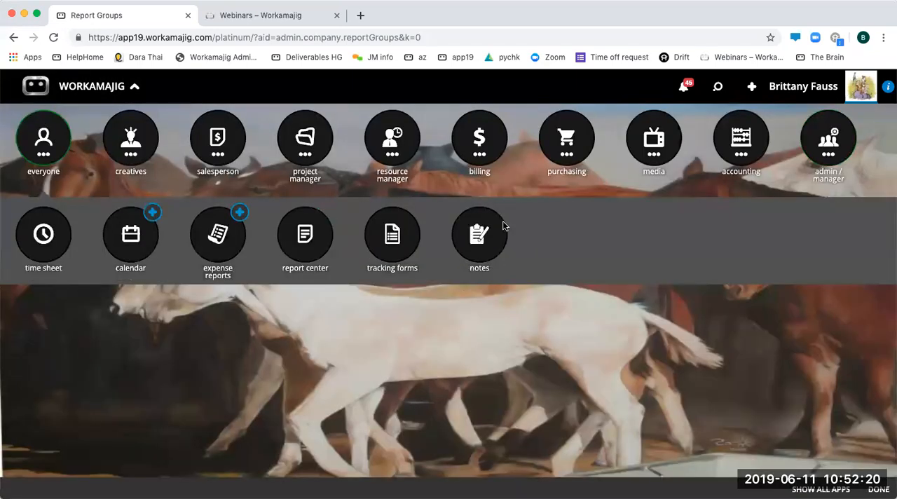
pyautogui.click(321, 270)
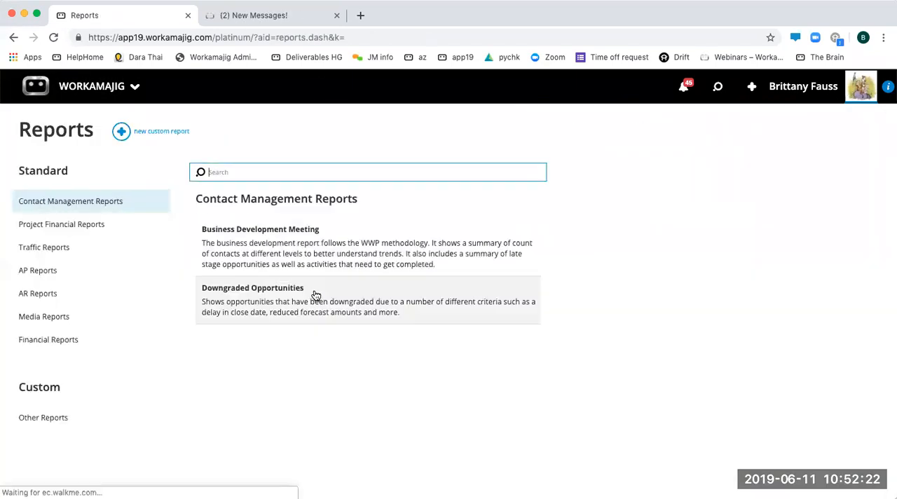
pyautogui.click(70, 419)
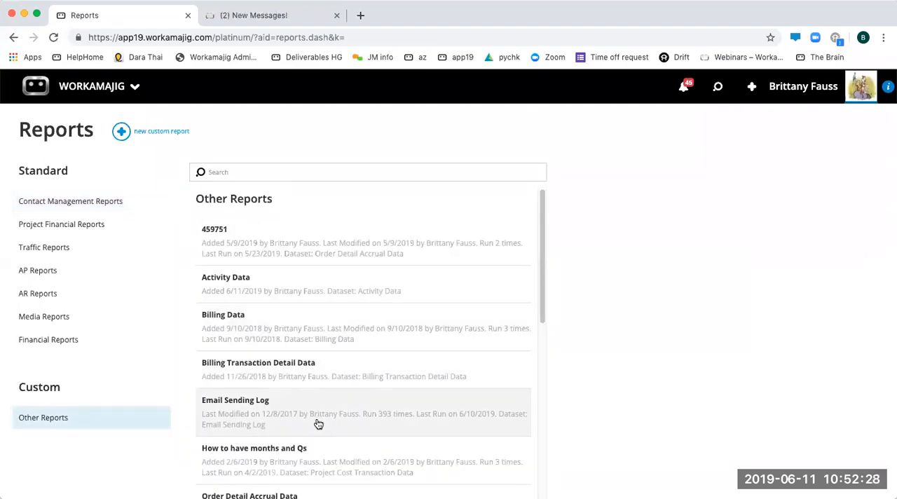
pyautogui.scroll(-6, 318, 425)
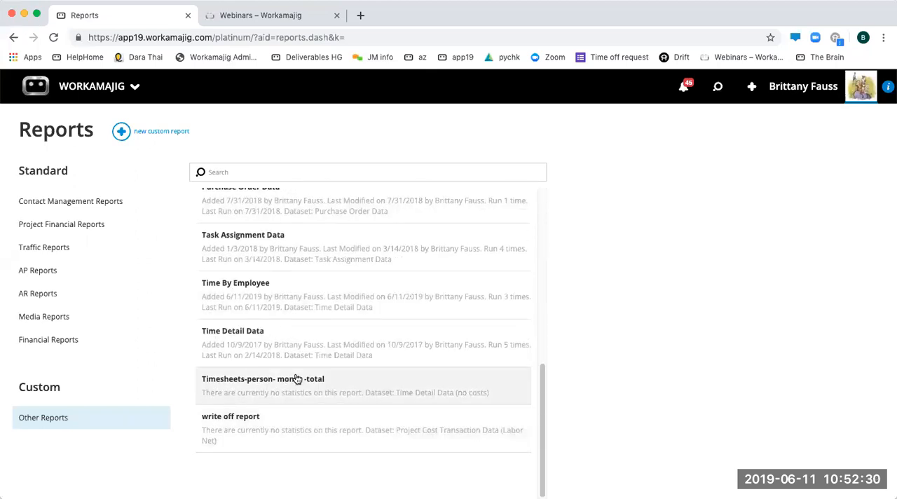
pyautogui.click(266, 303)
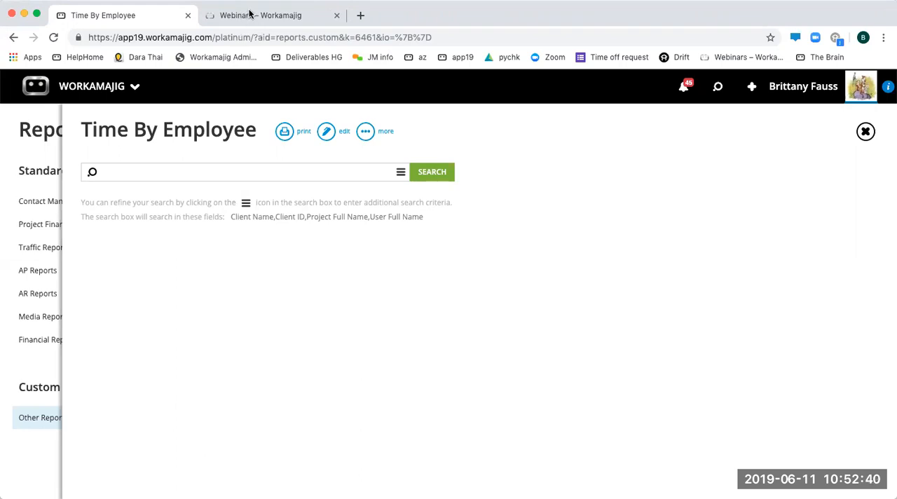
pyautogui.click(326, 131)
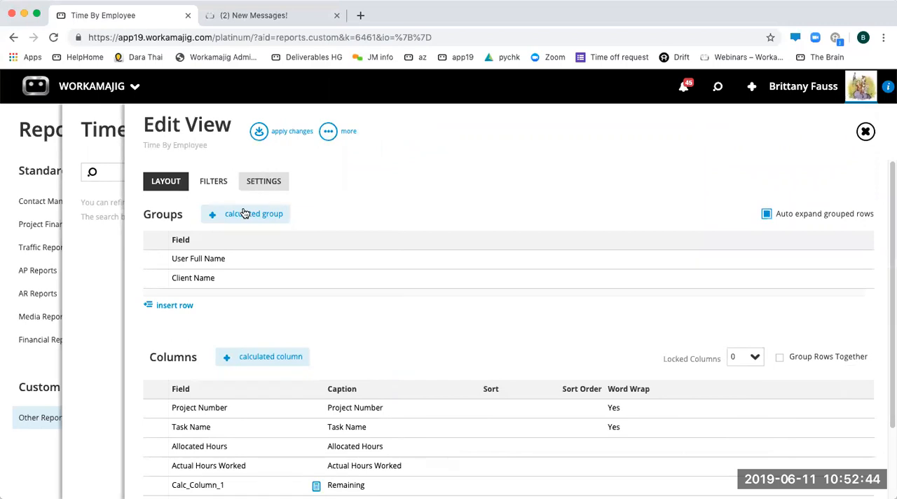
# - Set the report's display group to By Client, apply the change, and open that custom group in the reports list
pyautogui.click(284, 181)
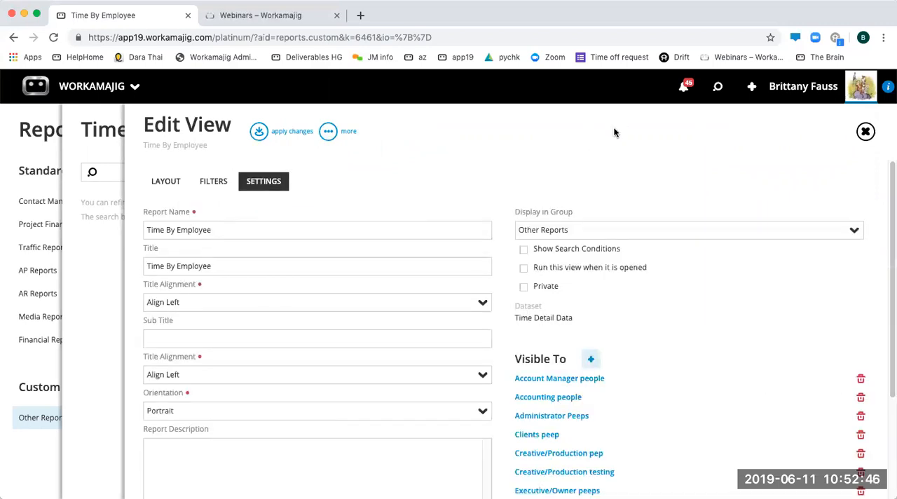
pyautogui.click(840, 235)
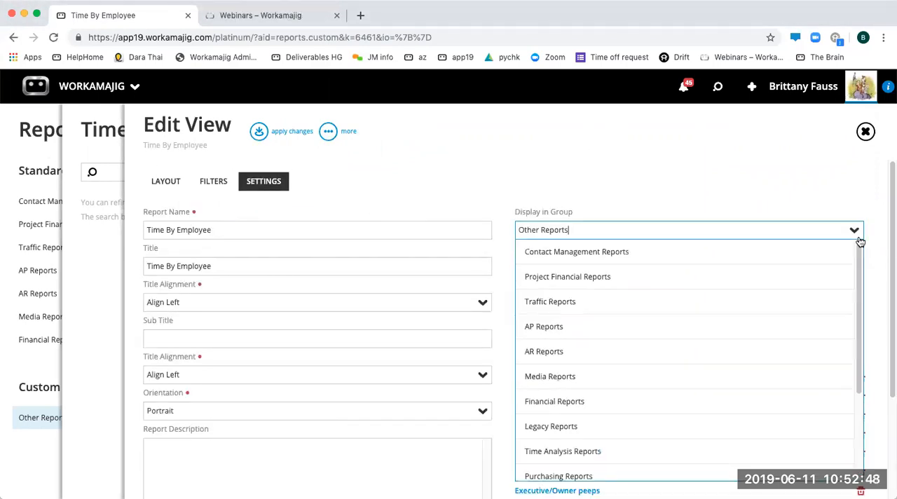
pyautogui.scroll(-3, 731, 385)
pyautogui.click(549, 443)
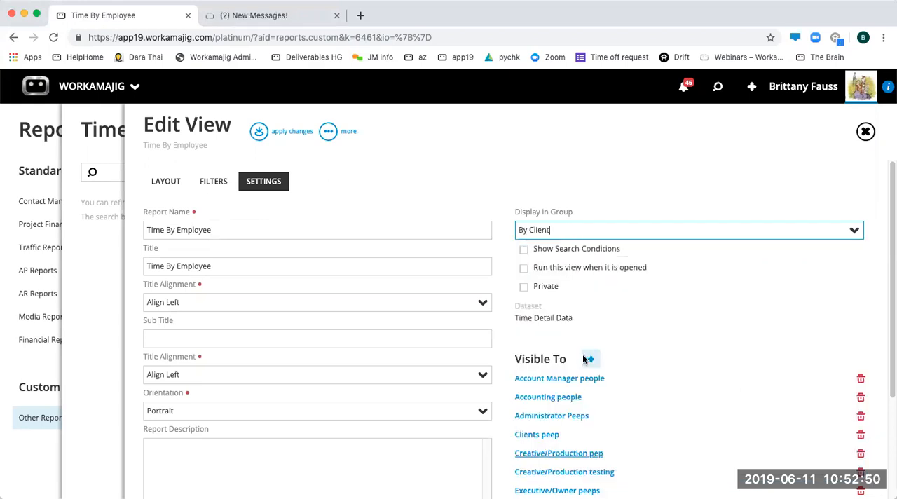
pyautogui.click(259, 132)
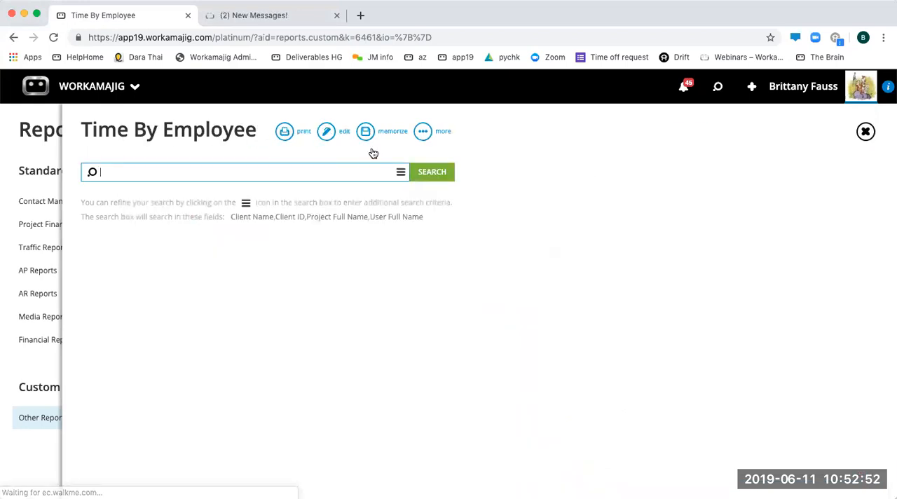
pyautogui.click(39, 441)
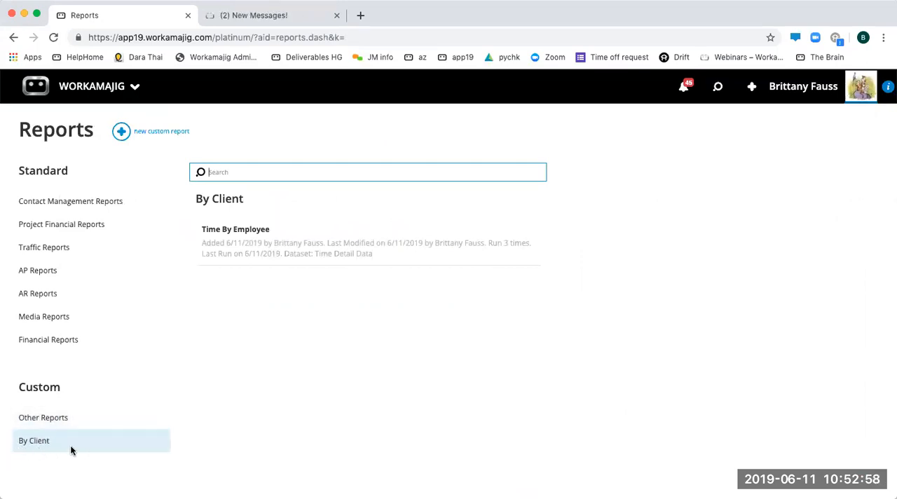
# - Return to the Global Lists in System Setup and locate the Report Groups entry
pyautogui.click(128, 97)
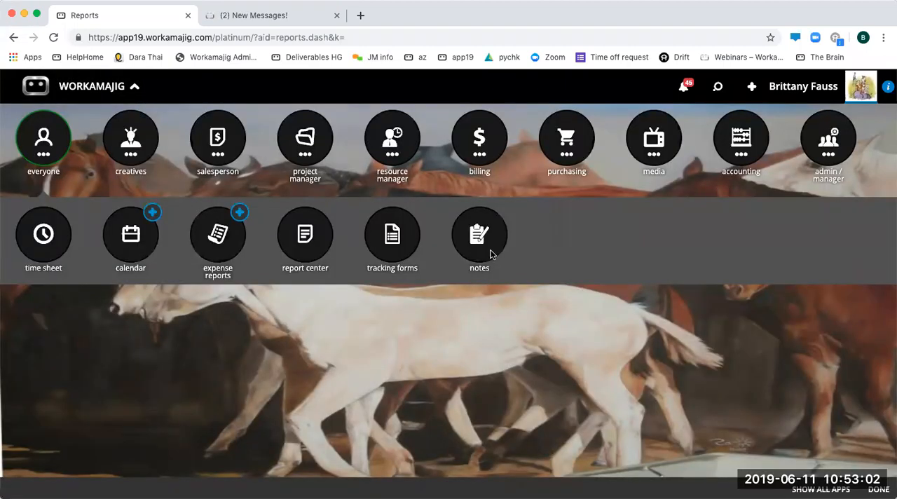
pyautogui.click(799, 146)
pyautogui.click(504, 227)
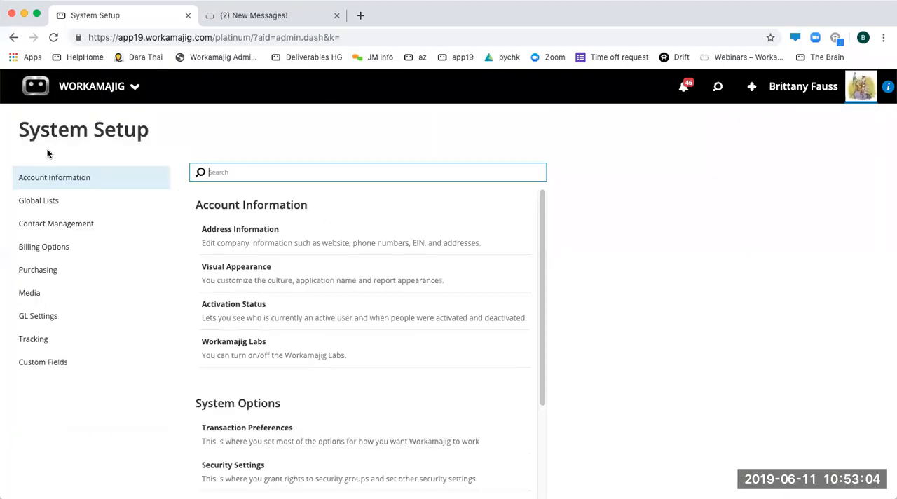
pyautogui.click(67, 202)
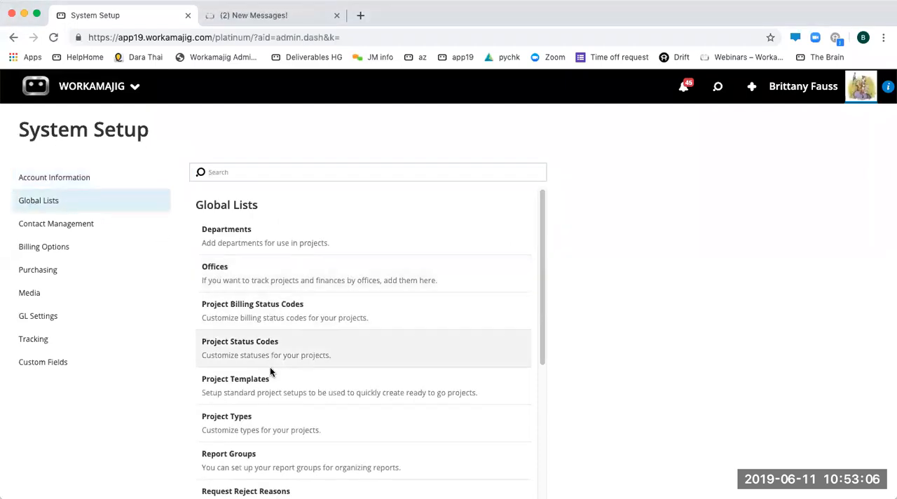
pyautogui.scroll(-2, 271, 371)
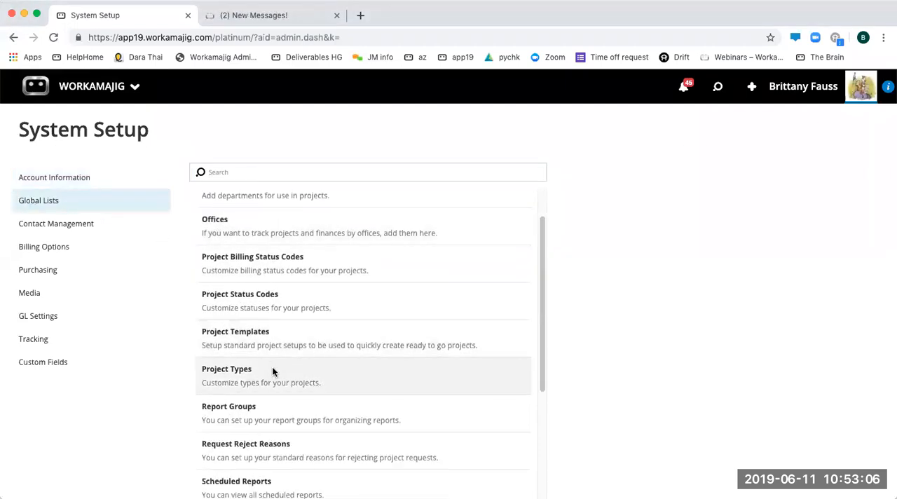
# - Check the Report Groups list, then return to the Other Reports list in the report center
pyautogui.click(261, 402)
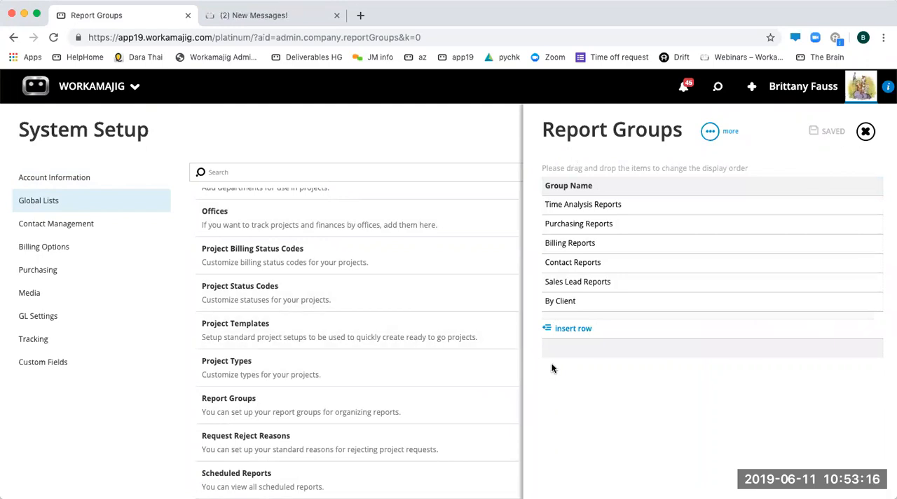
pyautogui.click(42, 90)
pyautogui.click(56, 146)
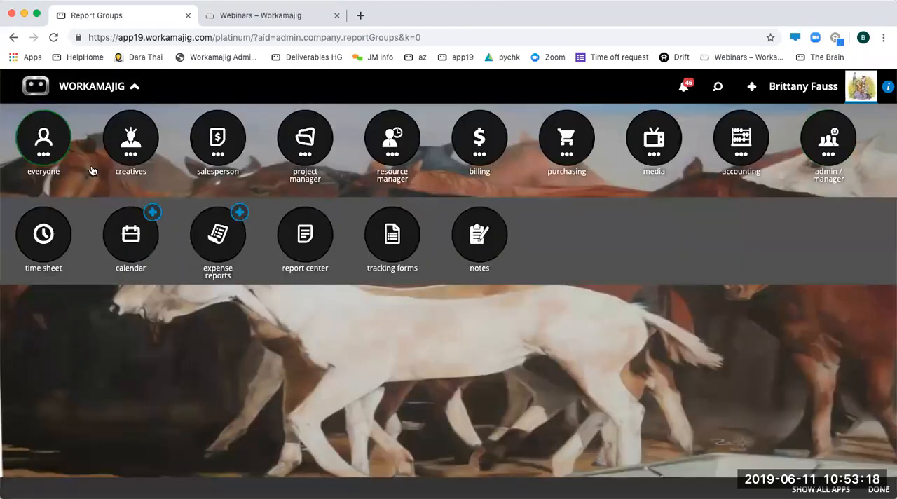
pyautogui.click(300, 241)
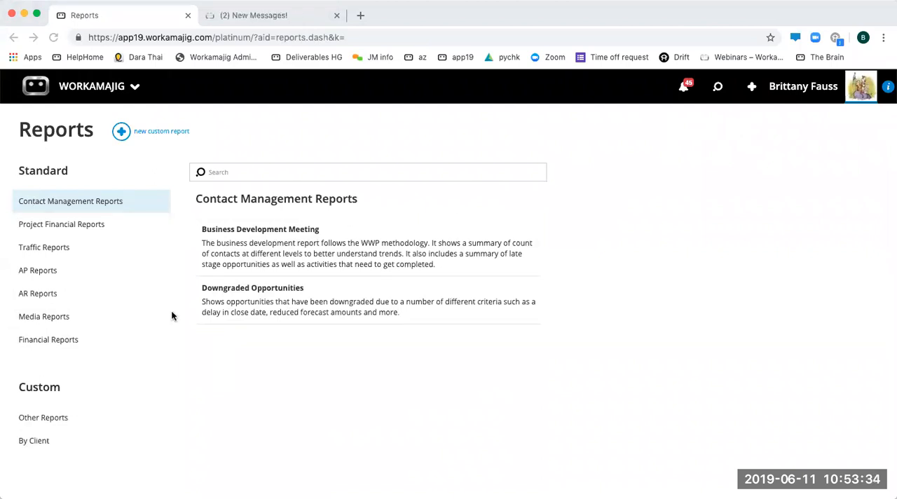
pyautogui.click(49, 419)
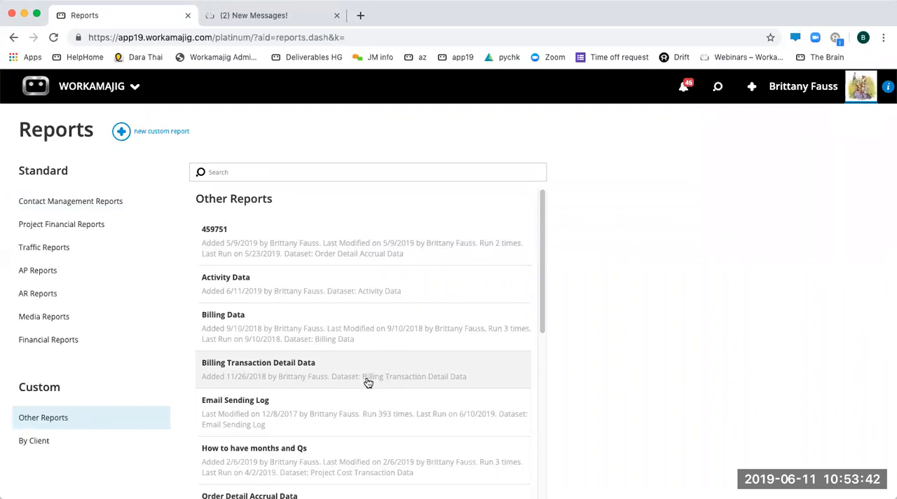
# - Browse the Contact Management and Project datasets offered for a new custom report, then close the dataset list
pyautogui.click(119, 131)
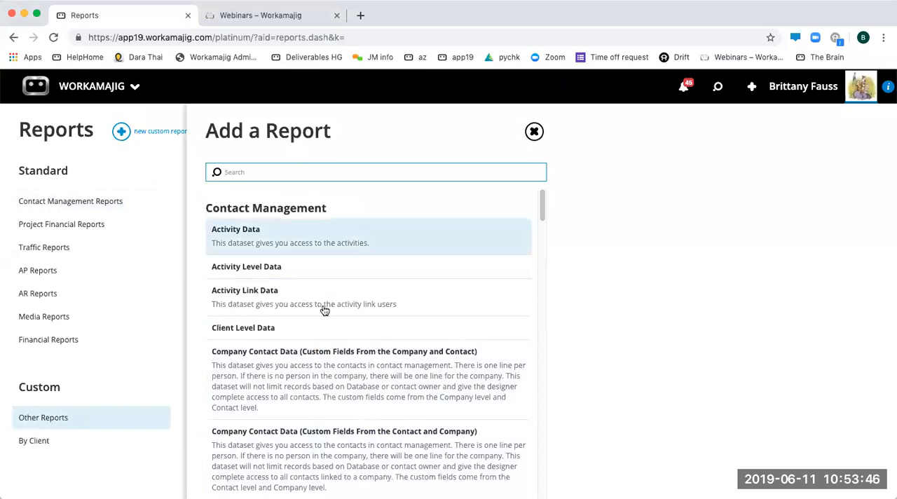
pyautogui.scroll(-4, 323, 311)
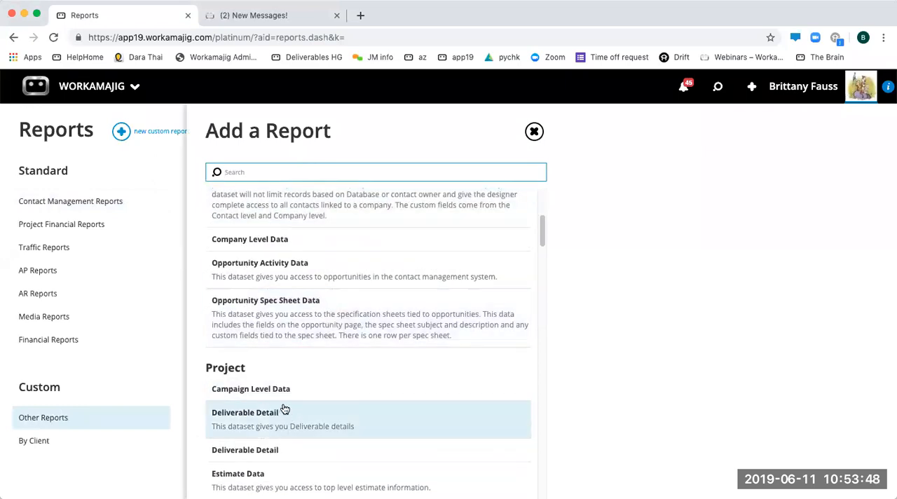
pyautogui.scroll(-2, 285, 408)
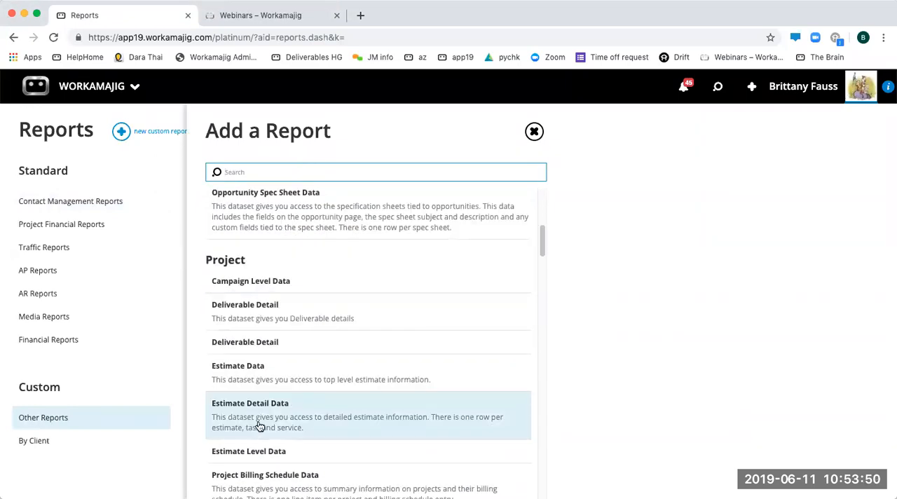
pyautogui.scroll(-1, 324, 382)
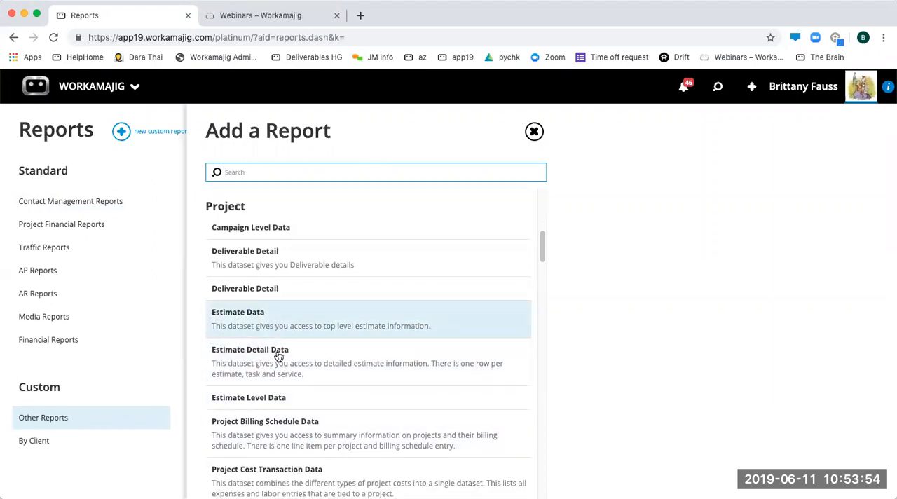
pyautogui.click(57, 420)
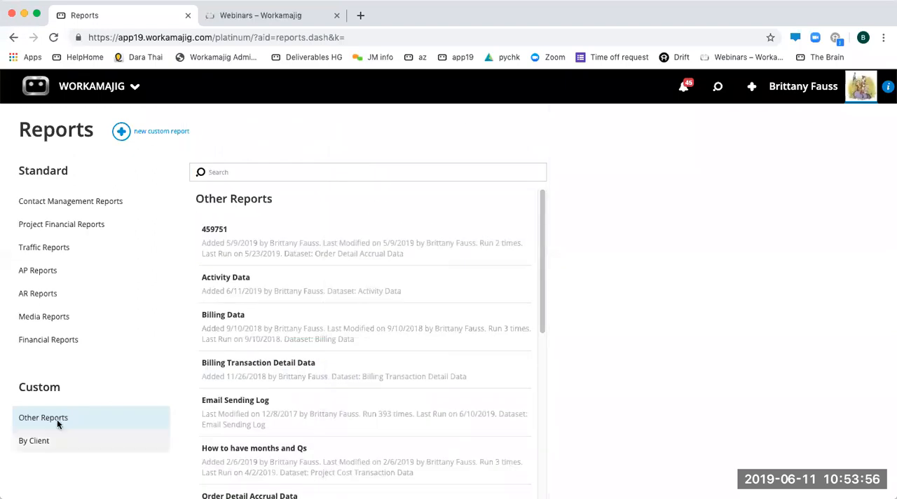
# - Look through the custom reports listed under Other Reports
pyautogui.scroll(-2, 267, 373)
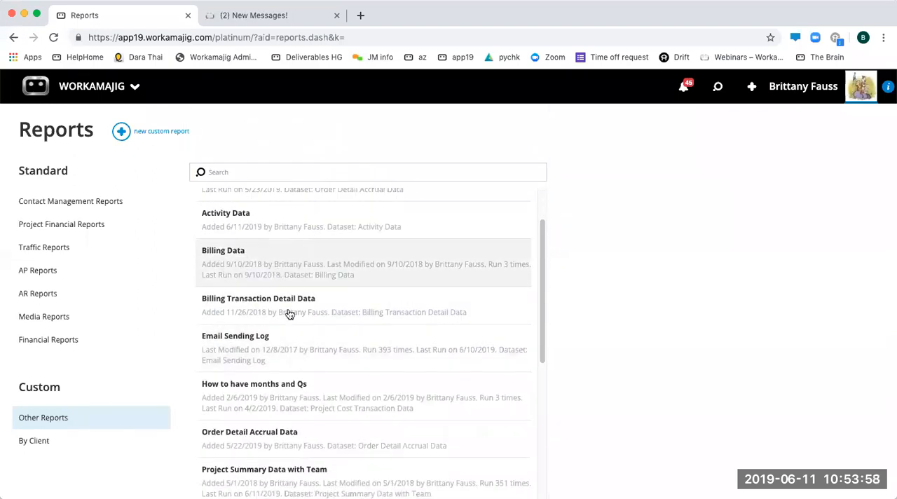
pyautogui.scroll(-4, 288, 312)
pyautogui.scroll(-4, 279, 346)
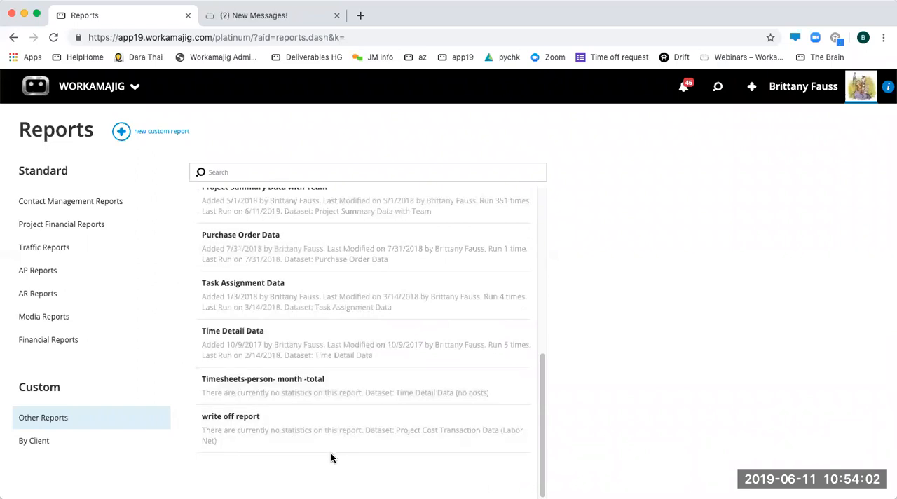
pyautogui.scroll(10, 331, 455)
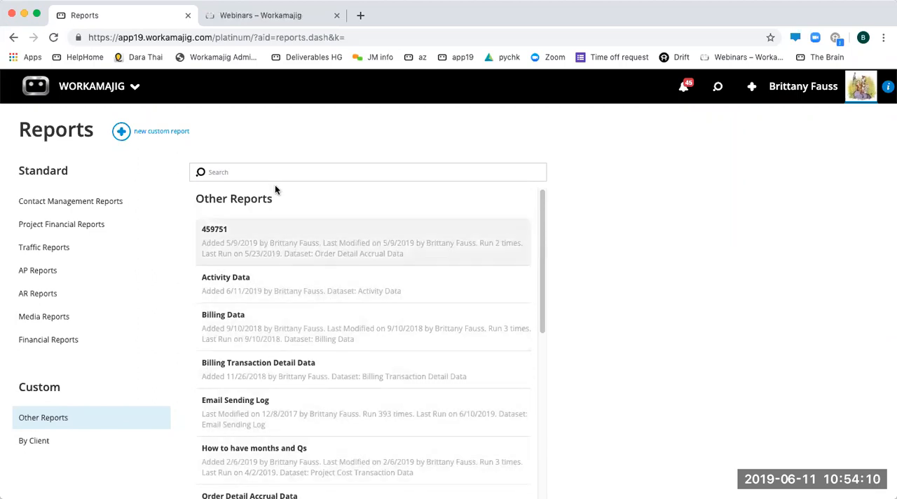
pyautogui.click(155, 138)
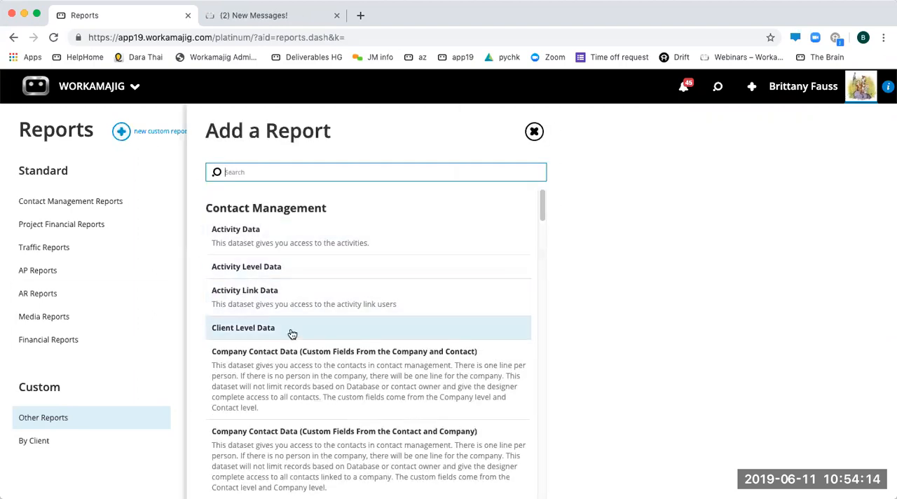
pyautogui.scroll(-5, 291, 337)
pyautogui.click(139, 455)
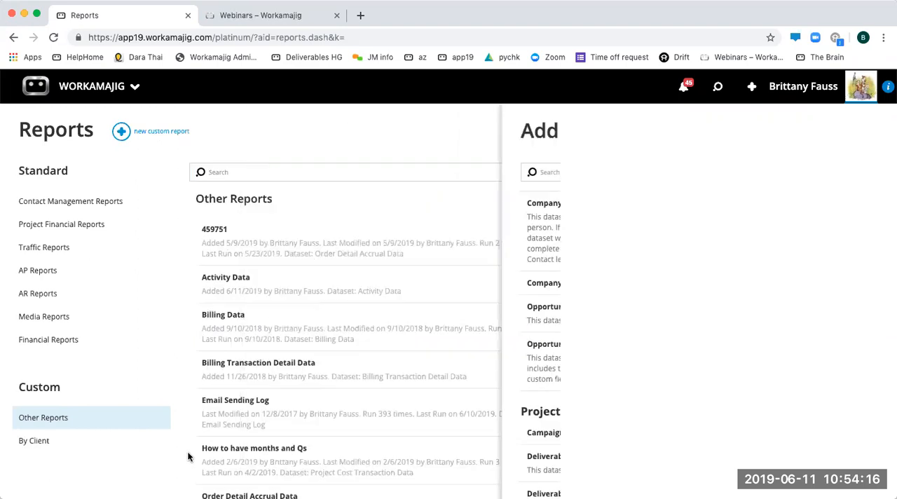
# - Open the Activity Data report from Other Reports for editing and delete its view, confirming the deletion
pyautogui.click(284, 289)
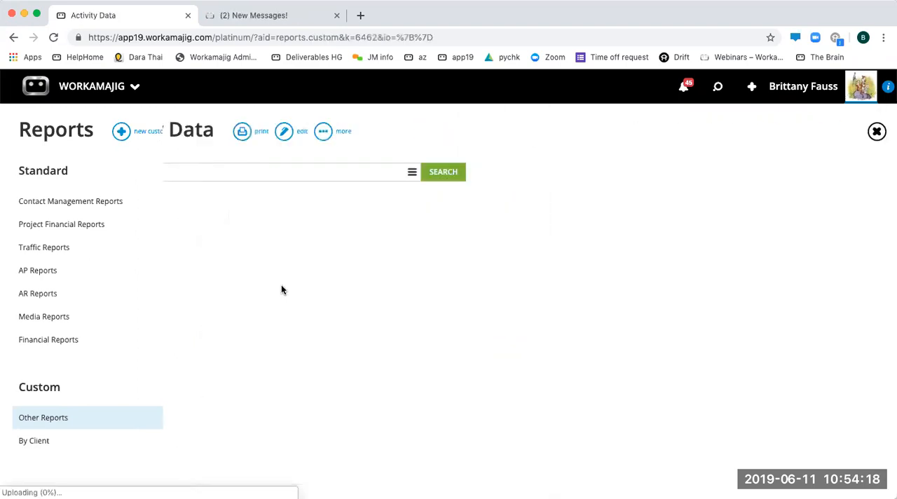
pyautogui.click(402, 173)
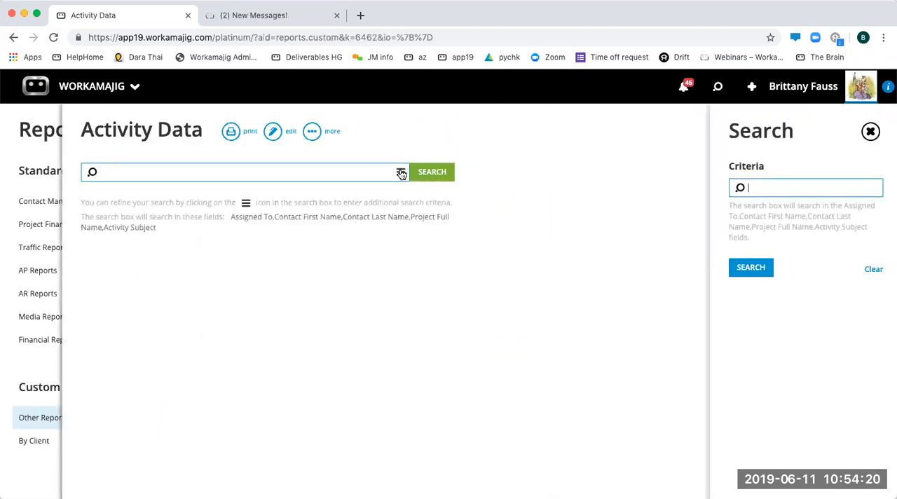
pyautogui.click(271, 133)
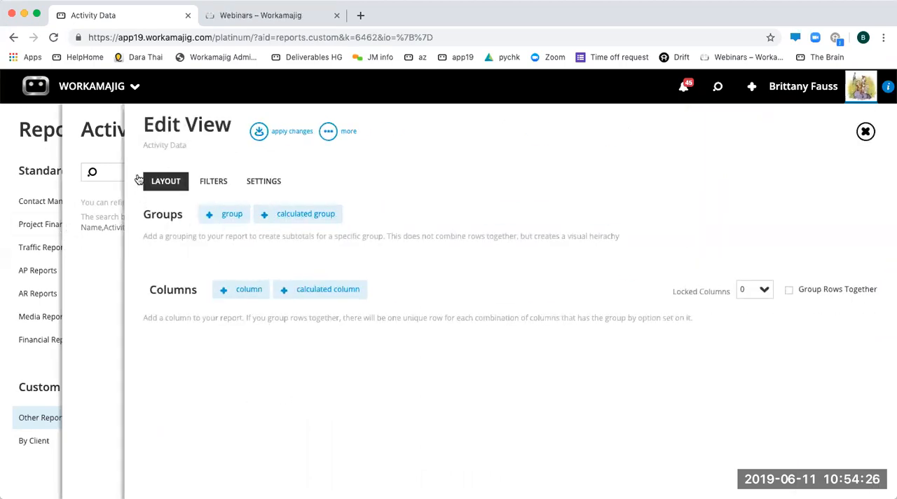
pyautogui.click(345, 131)
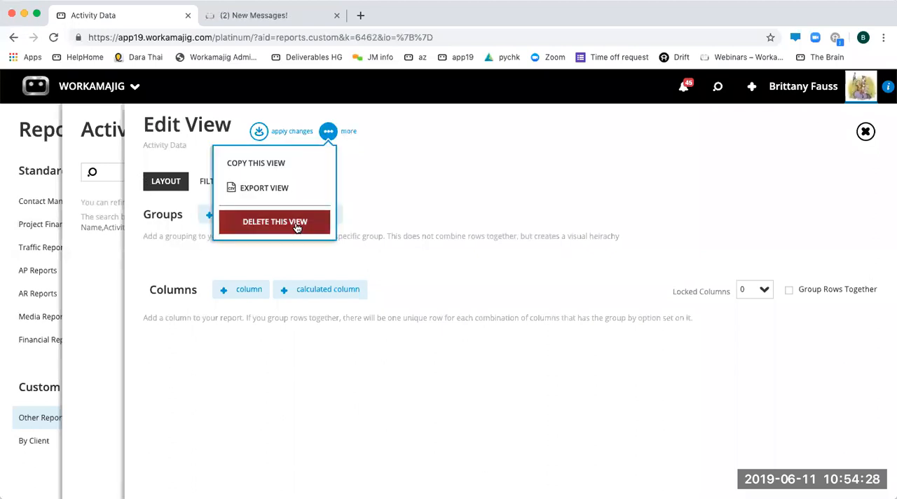
pyautogui.click(275, 222)
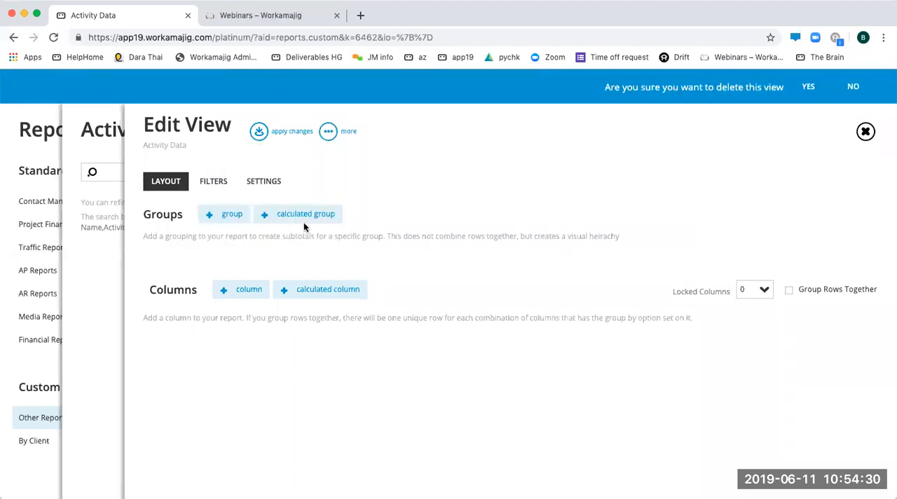
pyautogui.click(810, 78)
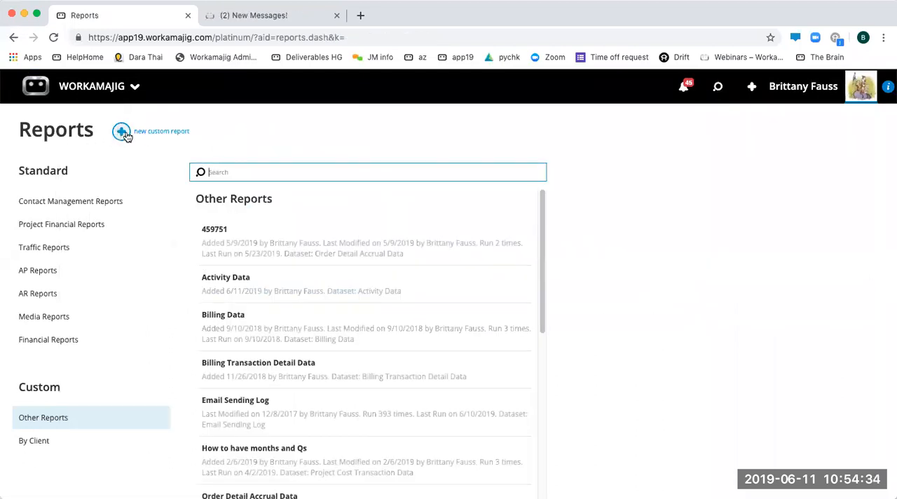
pyautogui.click(123, 132)
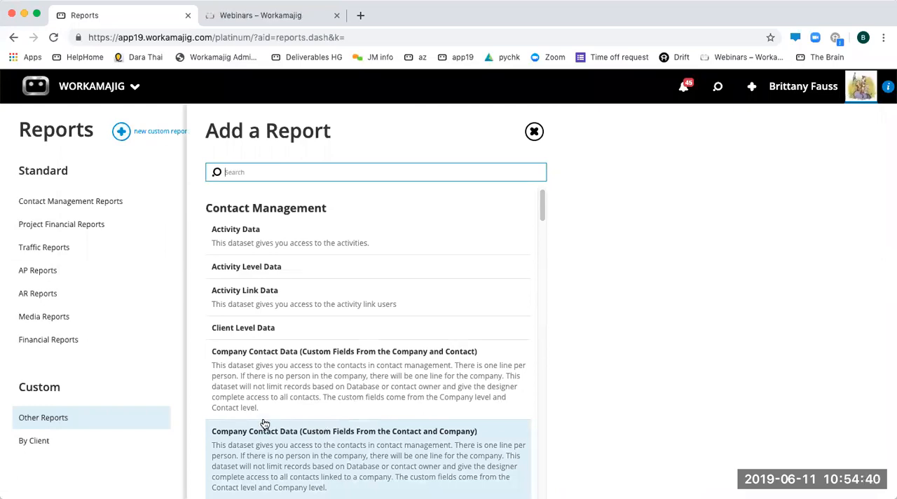
pyautogui.click(121, 467)
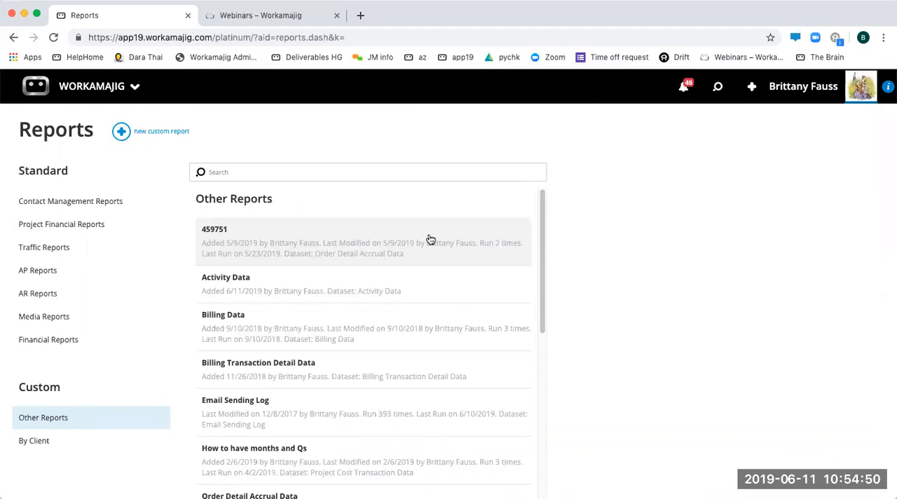
pyautogui.click(256, 176)
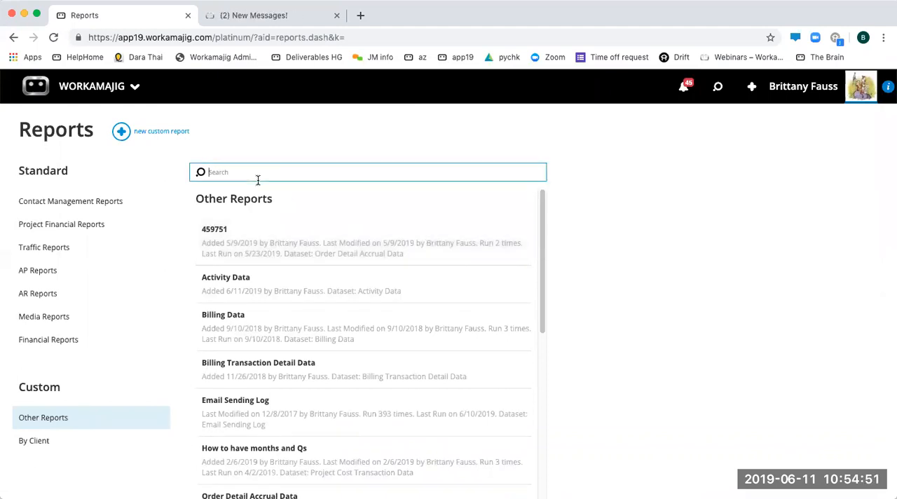
# - Search the new custom report datasets for "camp" and create a report from Campaign Level Data
pyautogui.click(160, 133)
pyautogui.write('camp')
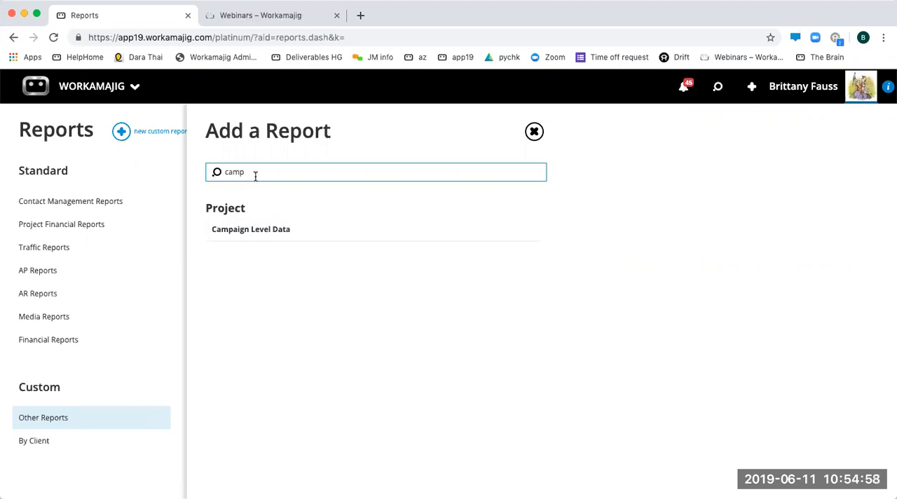
pyautogui.click(266, 229)
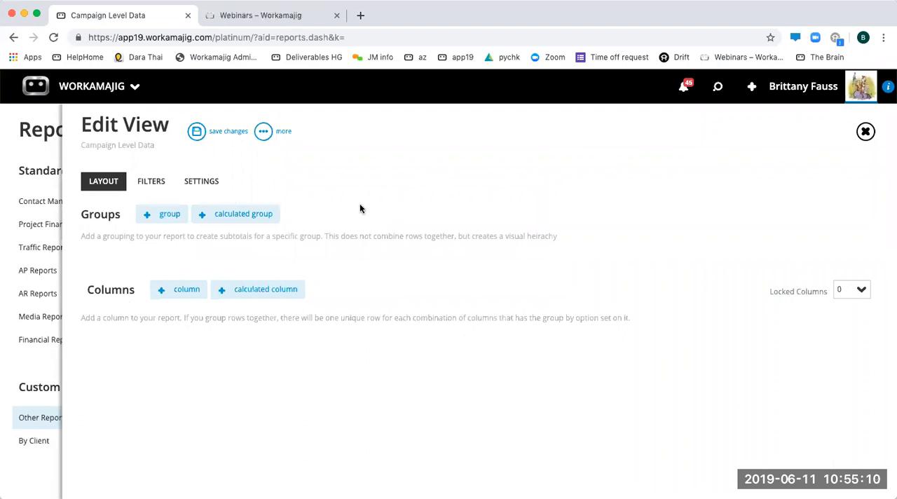
# - Open the Campaigns list from the project manager apps and check its additional options
pyautogui.click(112, 87)
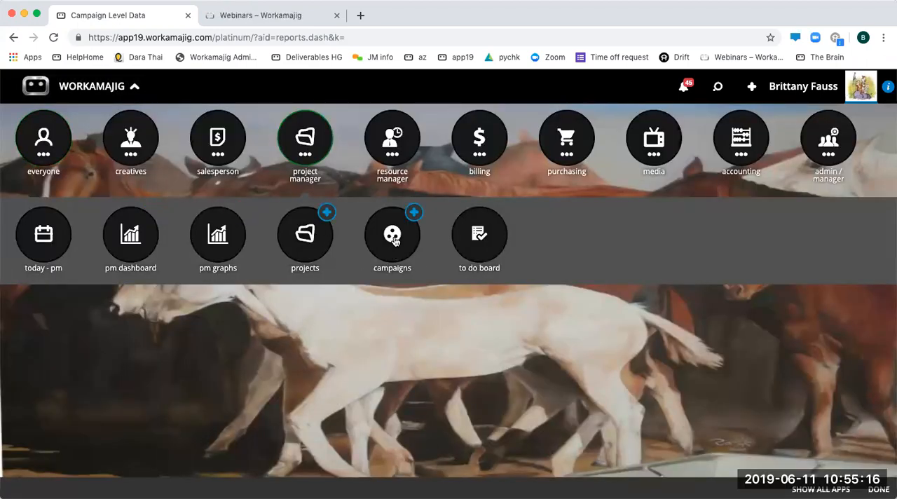
pyautogui.click(393, 239)
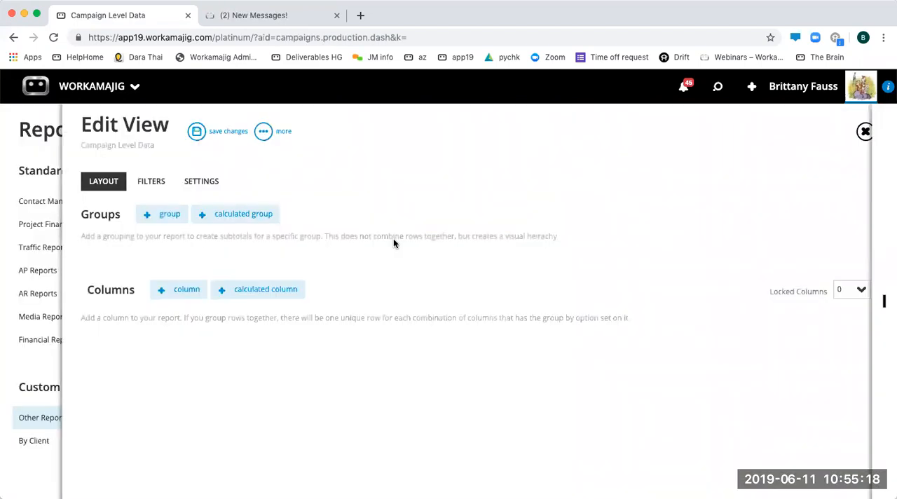
pyautogui.click(223, 130)
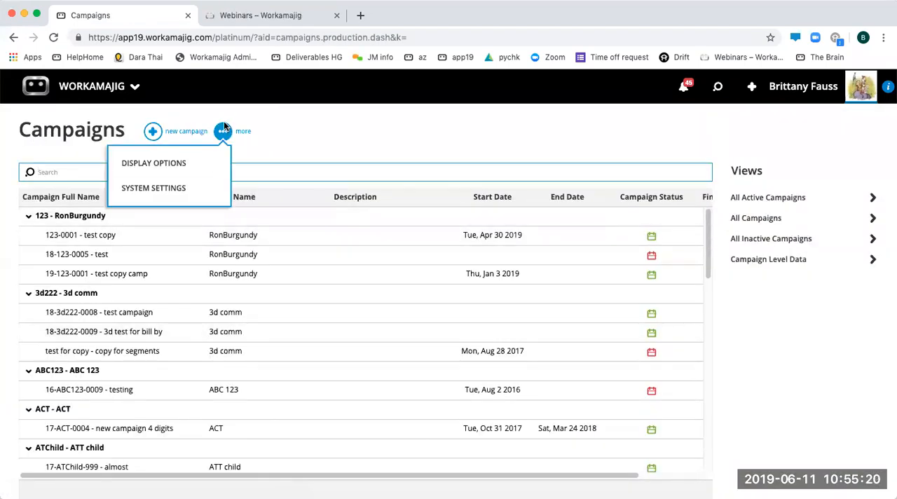
pyautogui.click(315, 122)
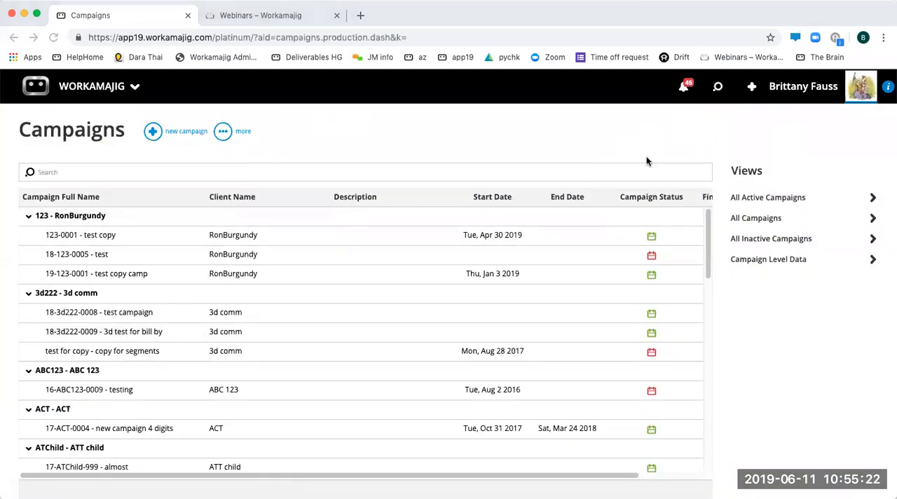
# - Examine the editable layout of the All Campaigns view, then return to the Campaigns list
pyautogui.click(756, 218)
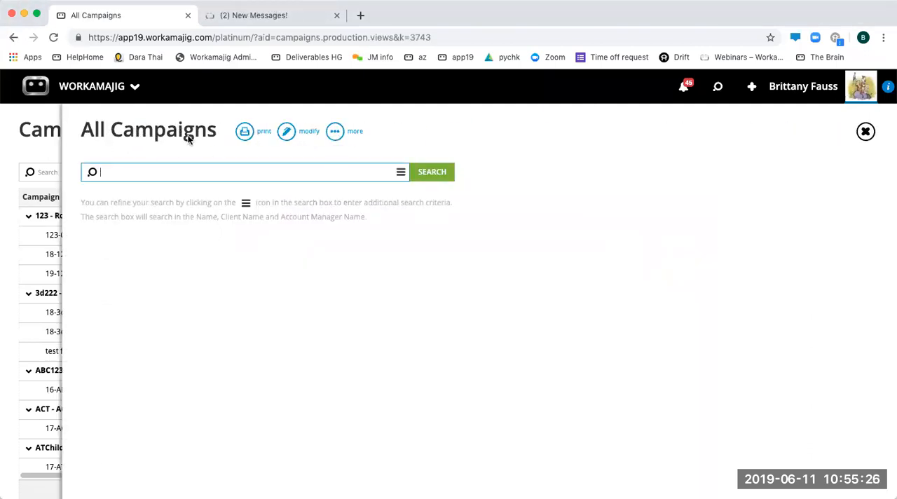
pyautogui.click(287, 132)
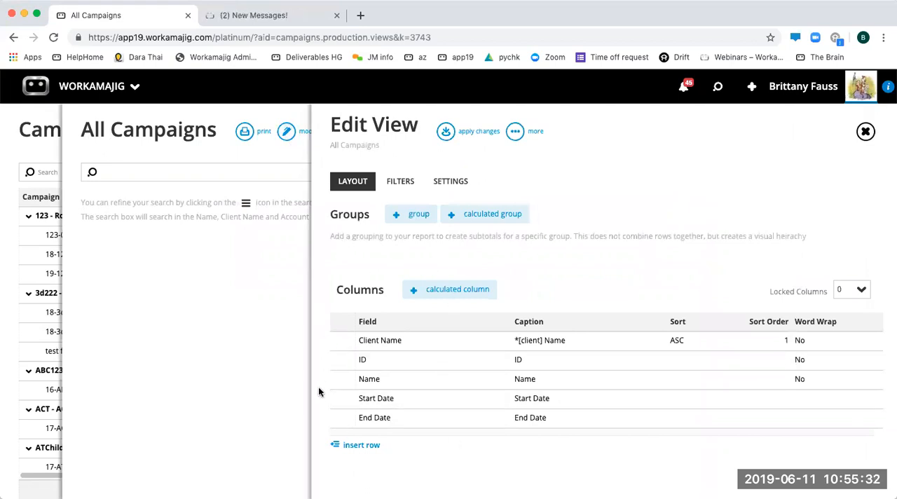
pyautogui.click(229, 342)
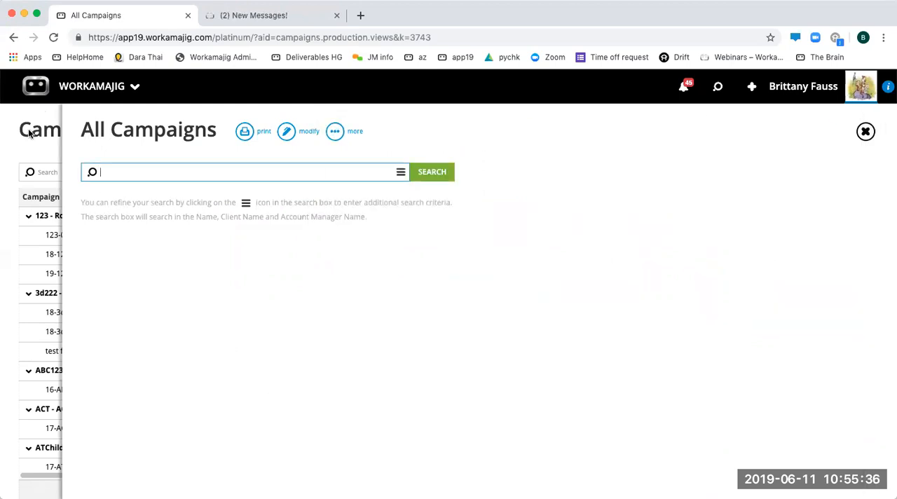
pyautogui.click(29, 133)
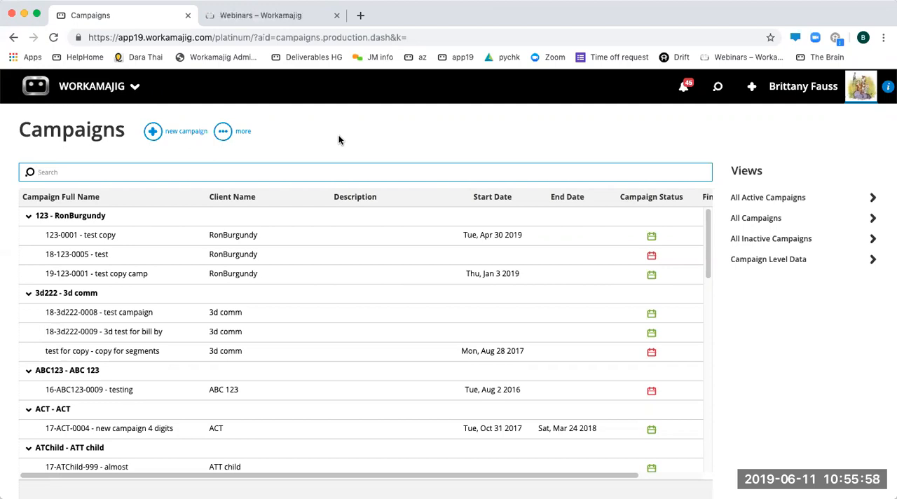
# - Return to the report center and locate the Campaign Level Data report under Other Reports
pyautogui.click(63, 97)
pyautogui.click(307, 242)
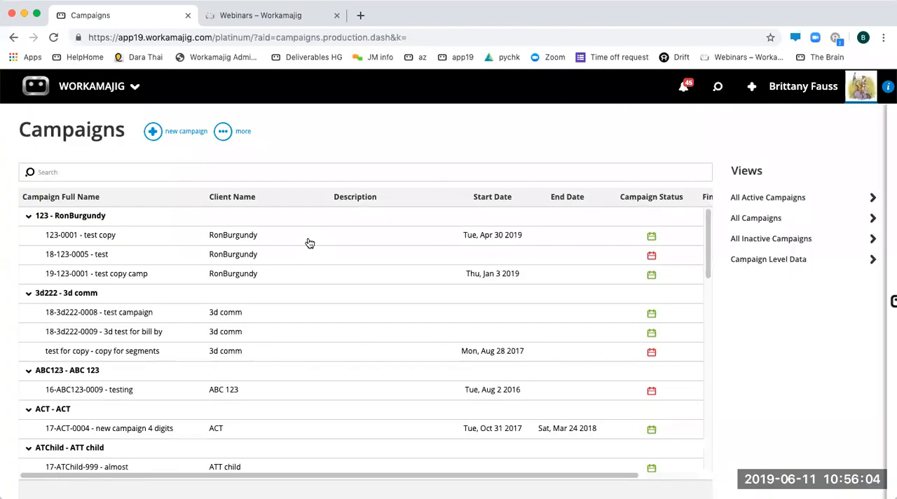
pyautogui.click(21, 421)
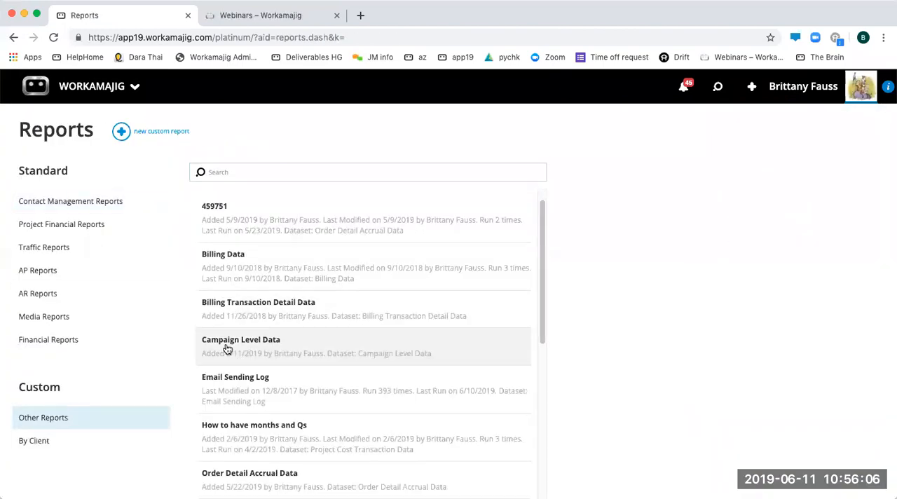
# - Open the Time Detail Data custom report from Other Reports and copy its web address
pyautogui.scroll(-10, 238, 379)
pyautogui.click(233, 345)
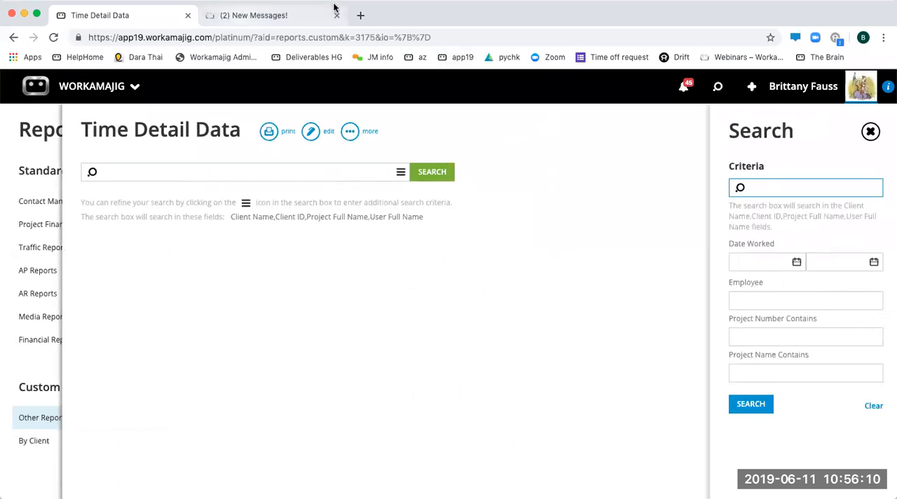
pyautogui.click(213, 39)
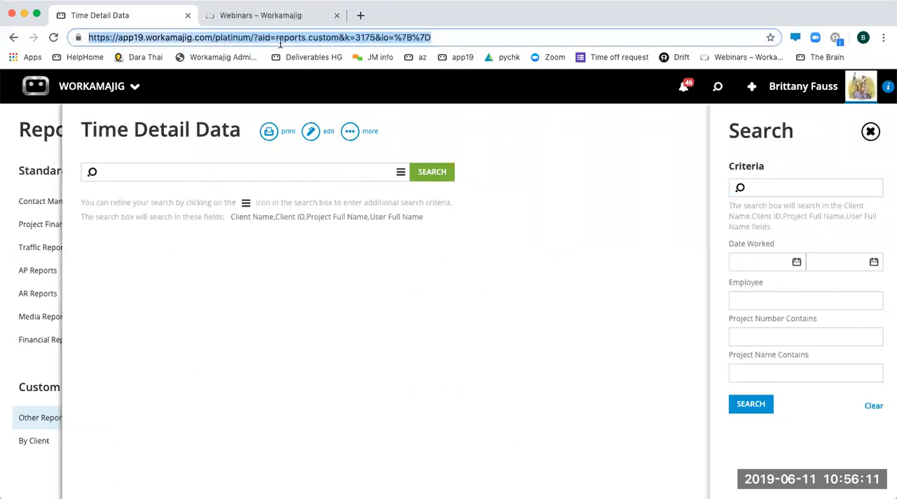
pyautogui.rightClick(210, 36)
pyautogui.click(233, 113)
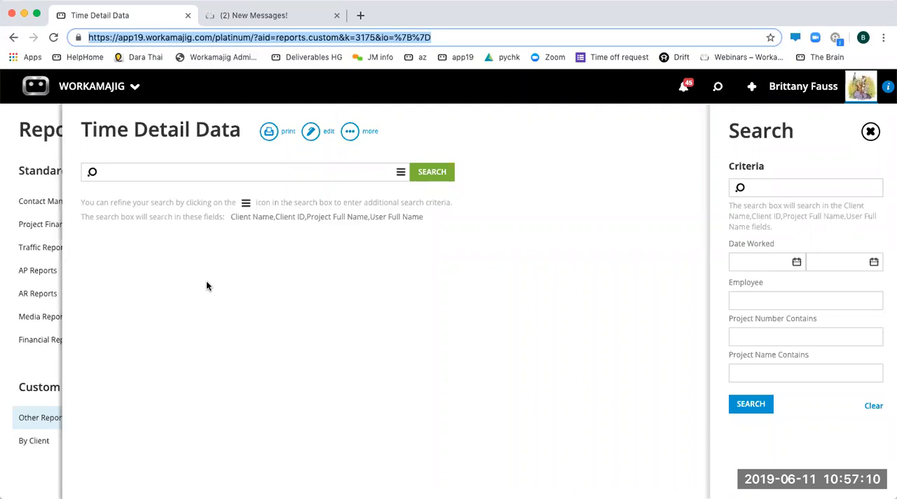
# - Dismiss the search criteria and output the Time Detail Data report in Excel format
pyautogui.click(250, 273)
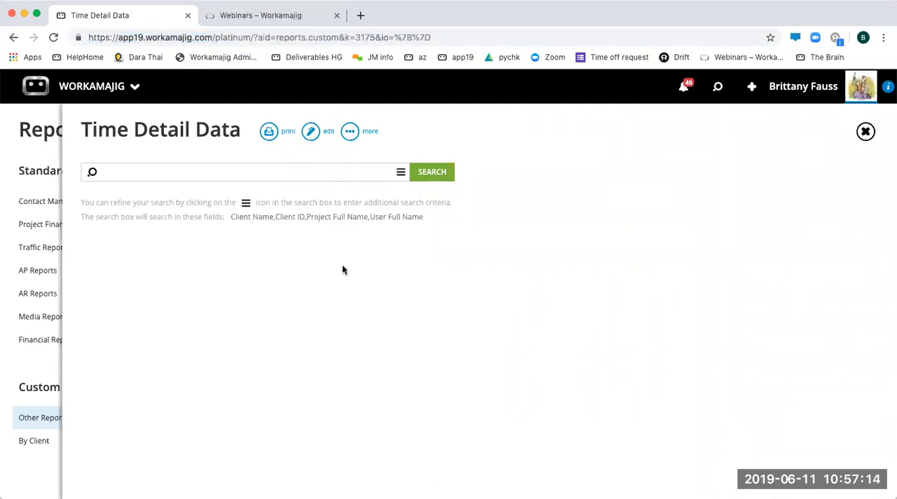
pyautogui.click(269, 131)
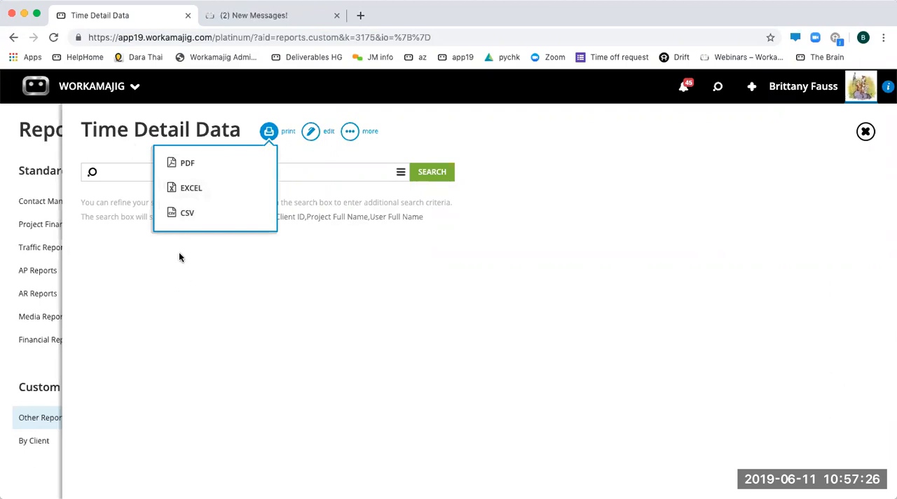
pyautogui.click(192, 189)
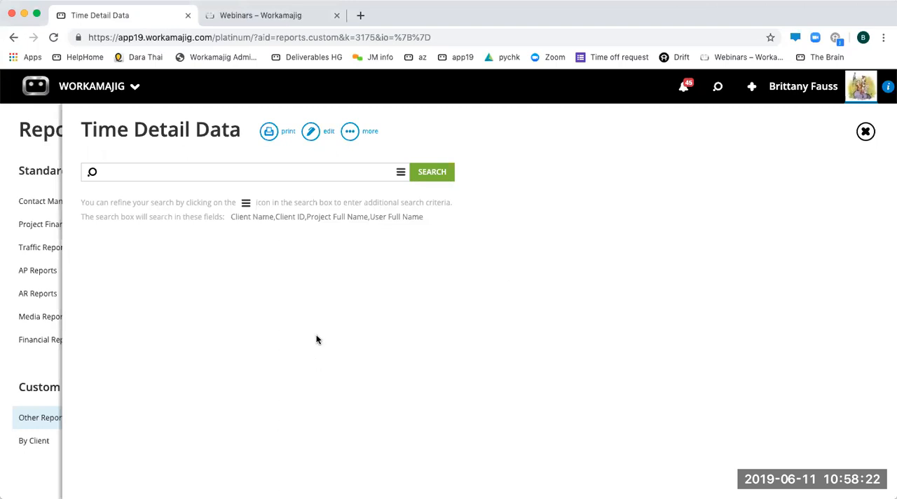
# - Go to Import Data among the admin / manager apps and examine the available import types
pyautogui.click(104, 89)
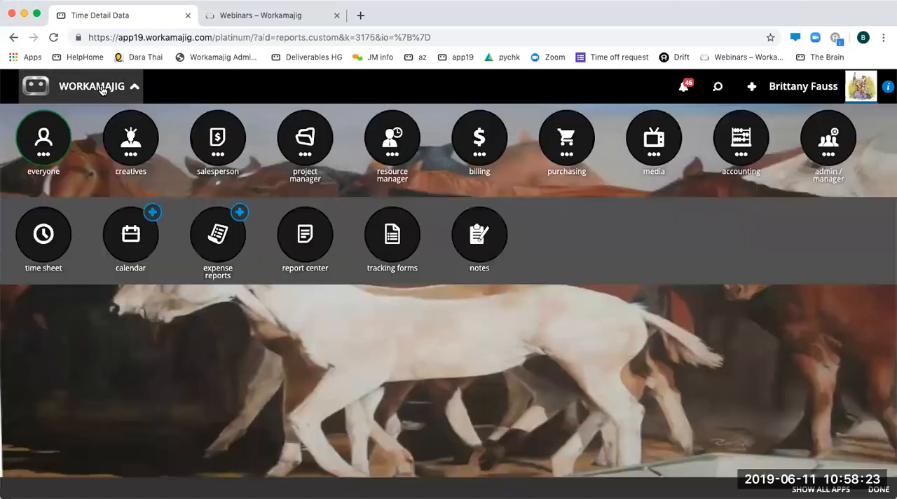
pyautogui.click(830, 142)
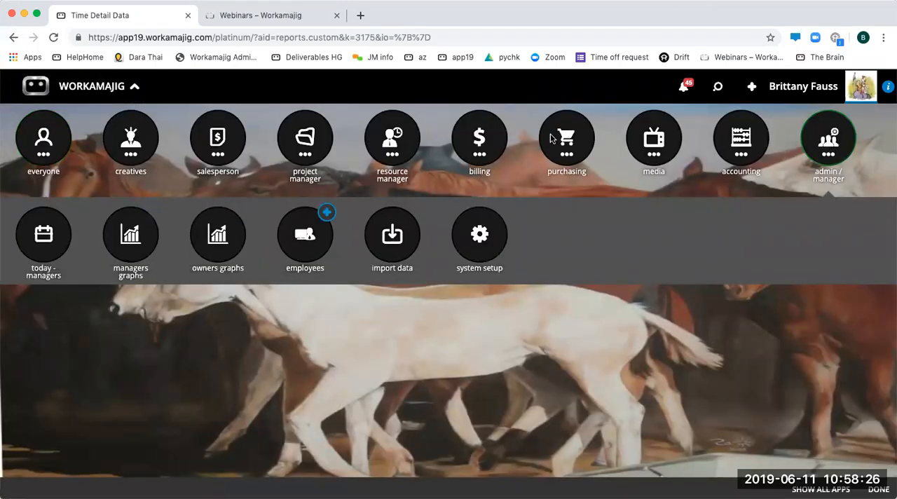
pyautogui.click(392, 238)
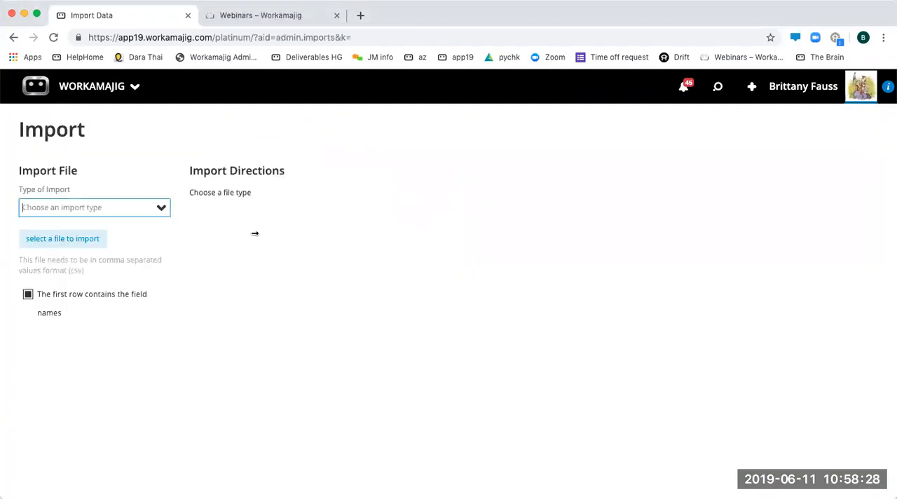
pyautogui.click(160, 208)
pyautogui.scroll(-3, 141, 344)
pyautogui.scroll(-5, 140, 344)
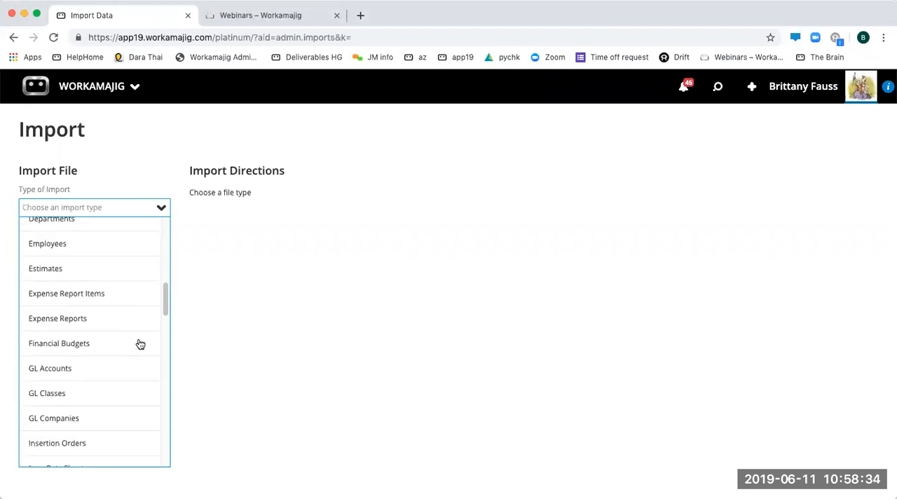
pyautogui.scroll(-3, 140, 344)
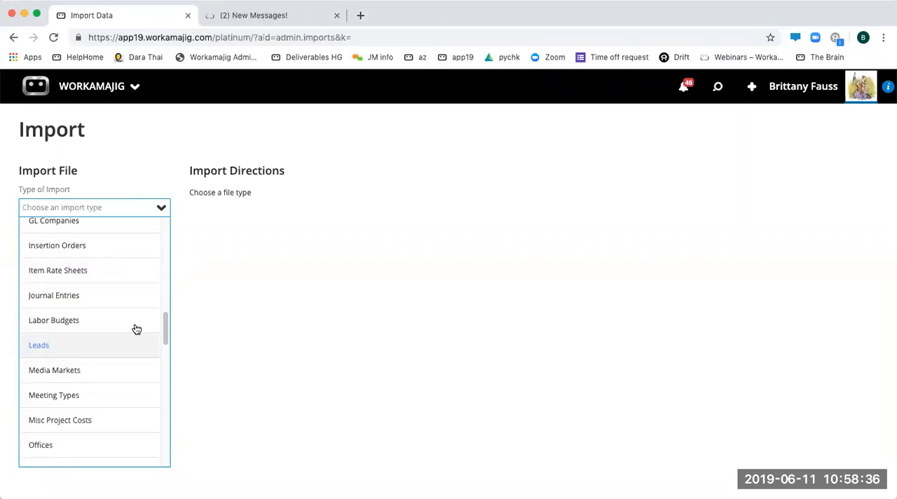
pyautogui.scroll(3, 135, 329)
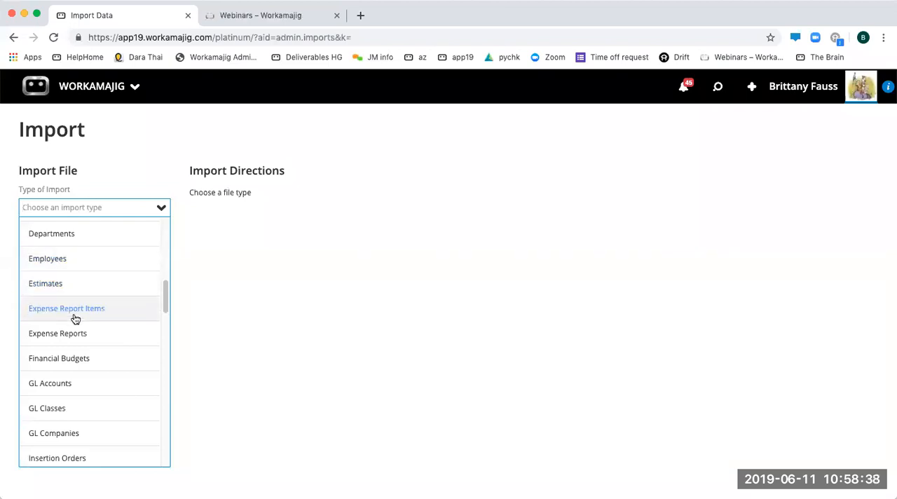
pyautogui.scroll(-10, 81, 337)
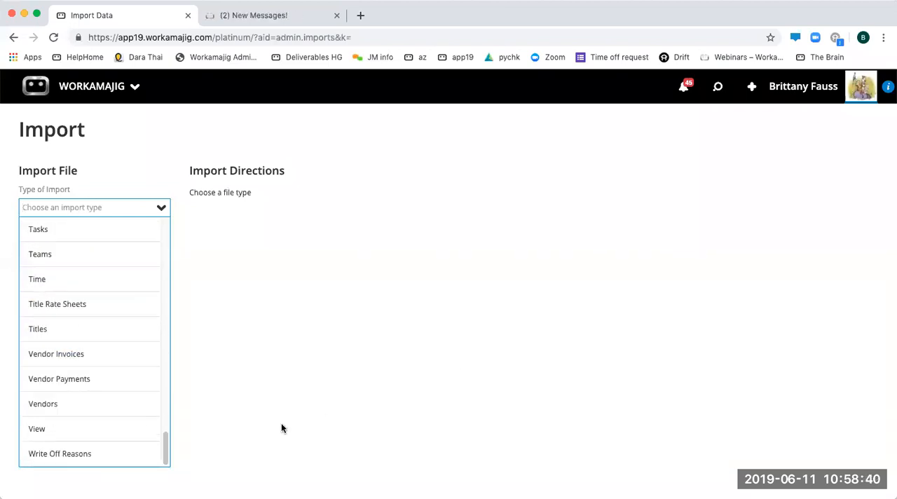
pyautogui.click(321, 388)
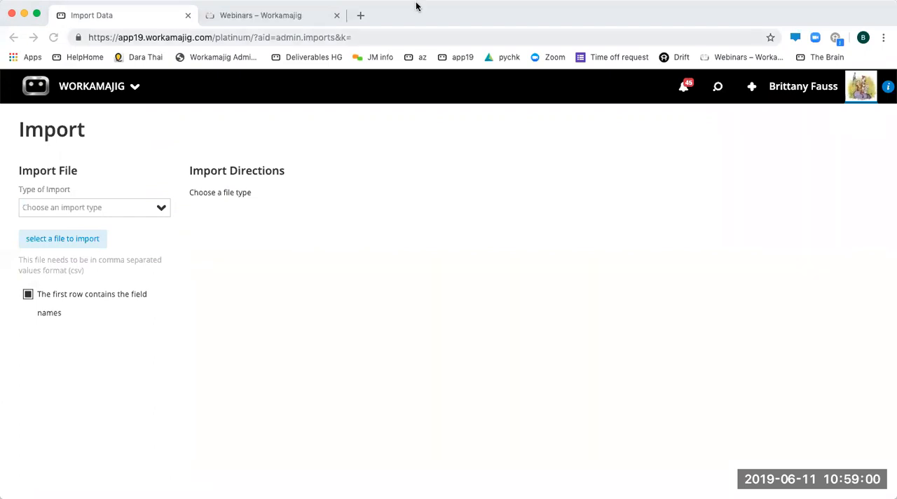
# - Switch to the Workamajig support site's Webinars page and review the upcoming and past webinars
pyautogui.click(224, 14)
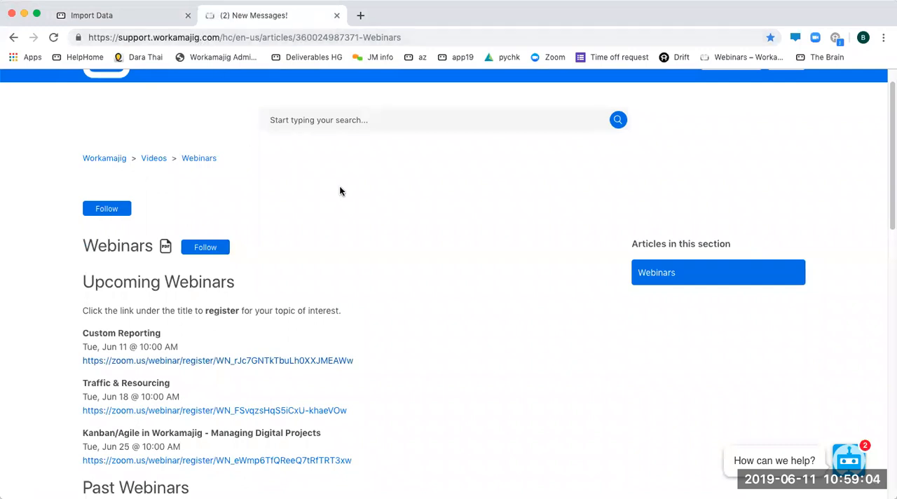
pyautogui.scroll(2, 338, 187)
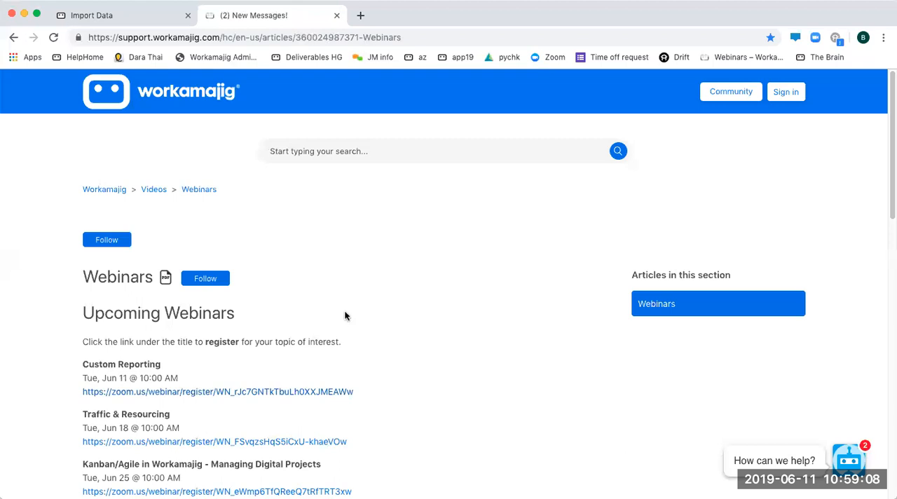
pyautogui.scroll(-5, 344, 315)
pyautogui.scroll(-5, 161, 315)
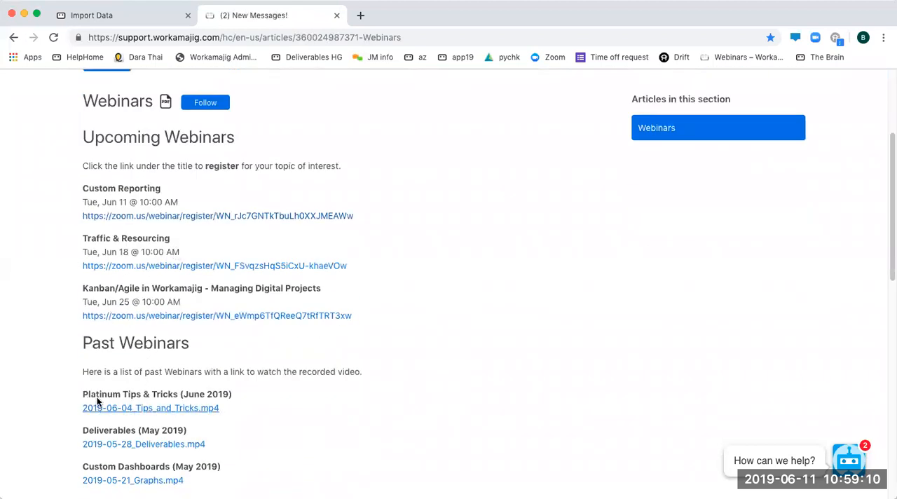
pyautogui.scroll(-10, 142, 346)
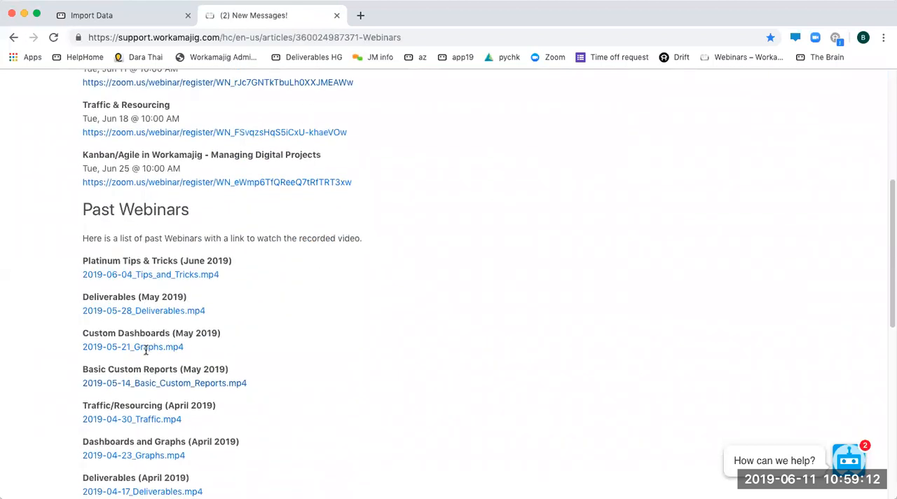
pyautogui.scroll(20, 42, 265)
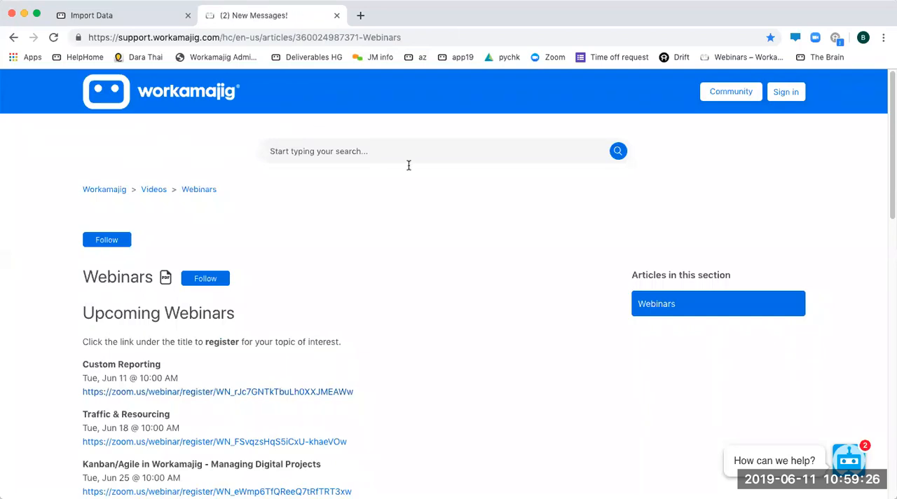
pyautogui.click(429, 496)
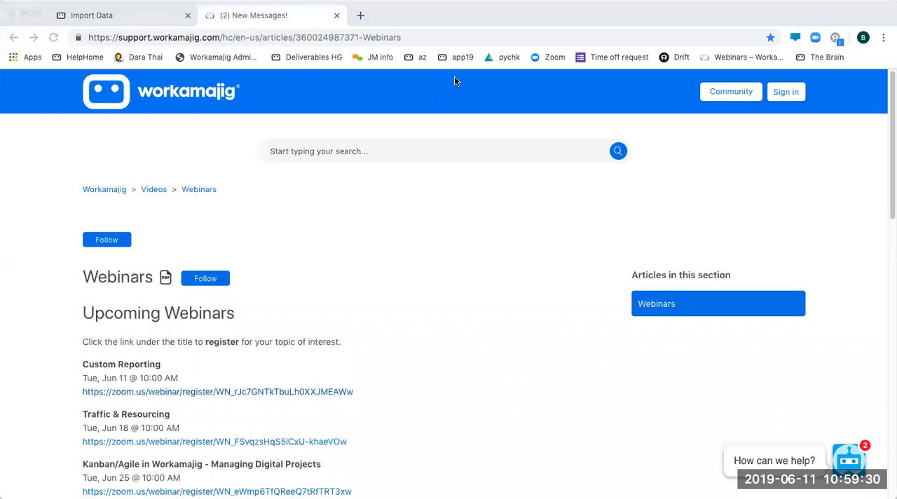